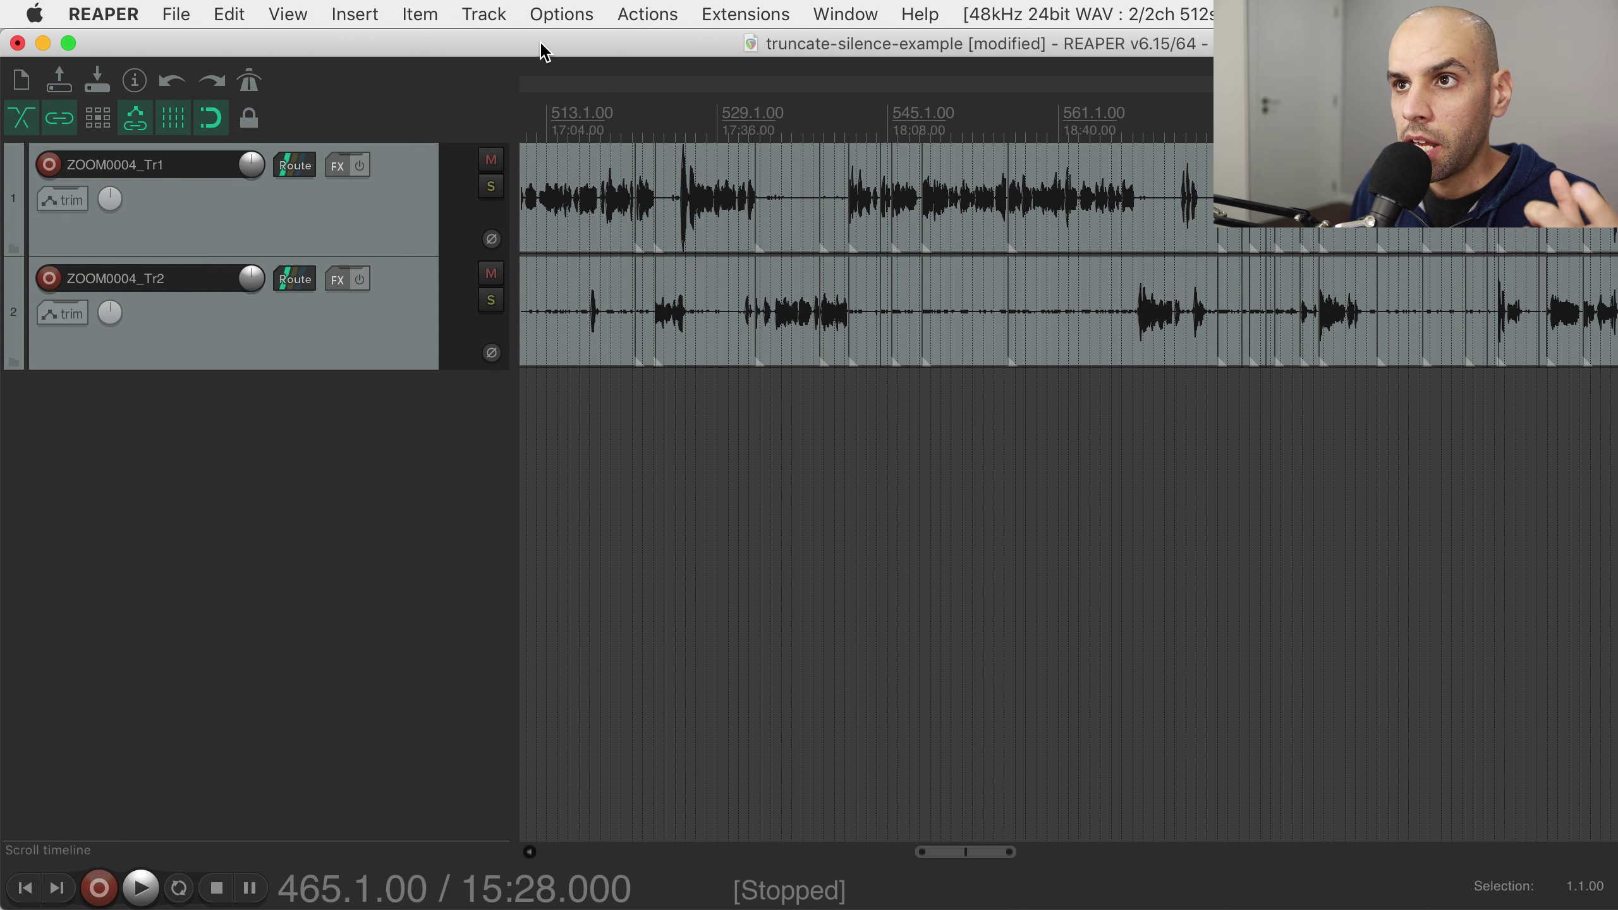
Pick Truncate silence.ReaperKeyMap in the truncate-silence--custom-action folder for a shortcut key map import, cancel it, and close the action list
click(631, 10)
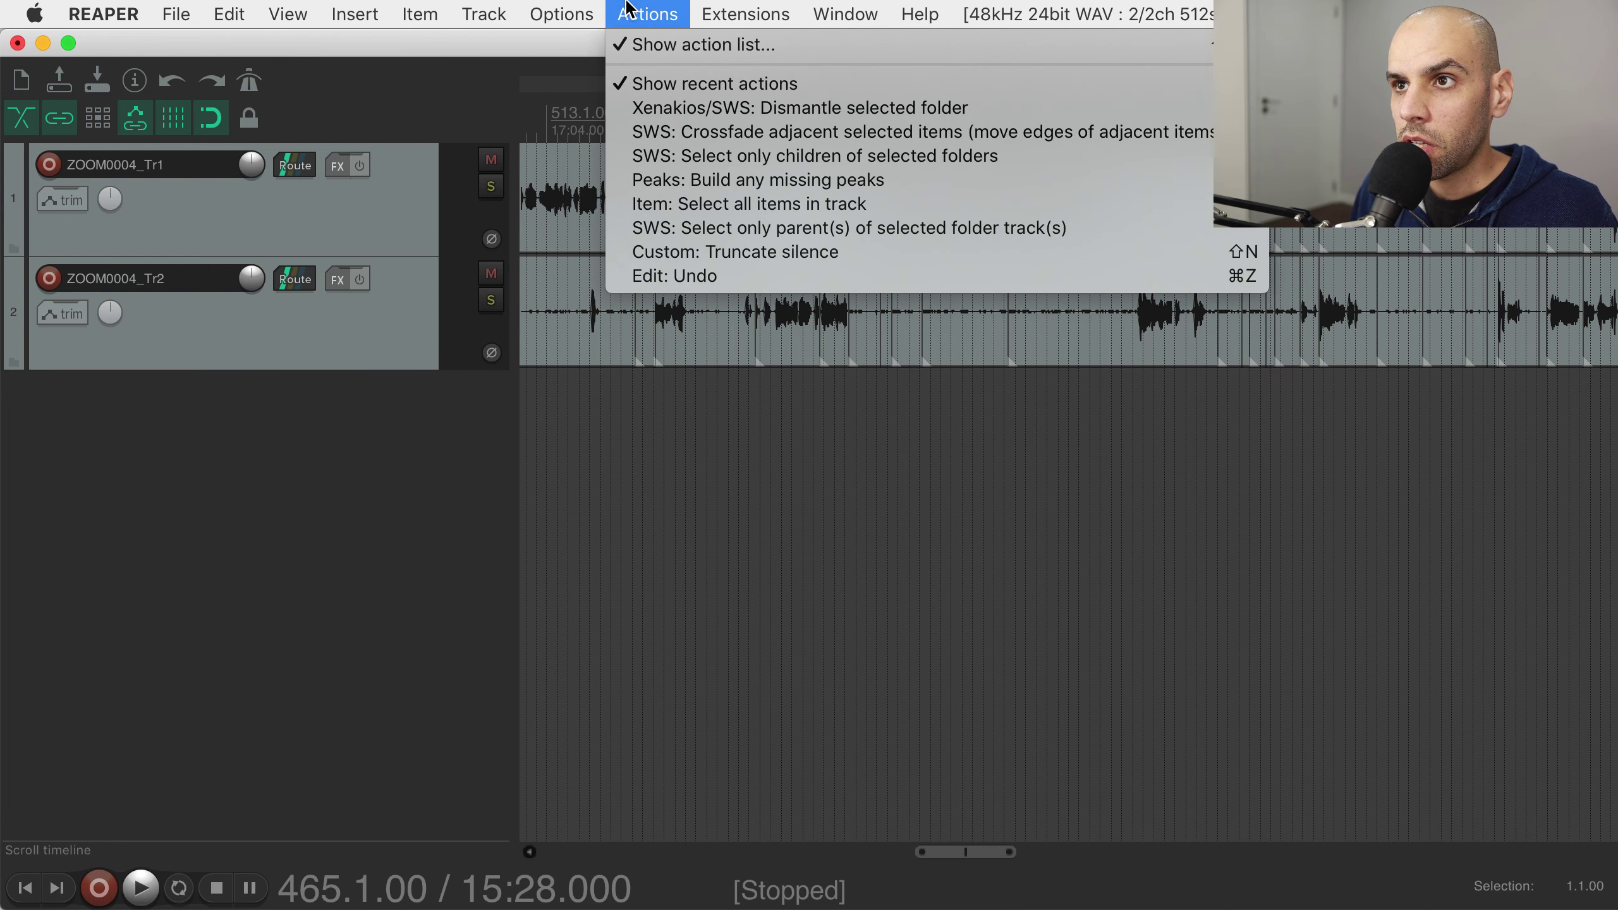
click(642, 51)
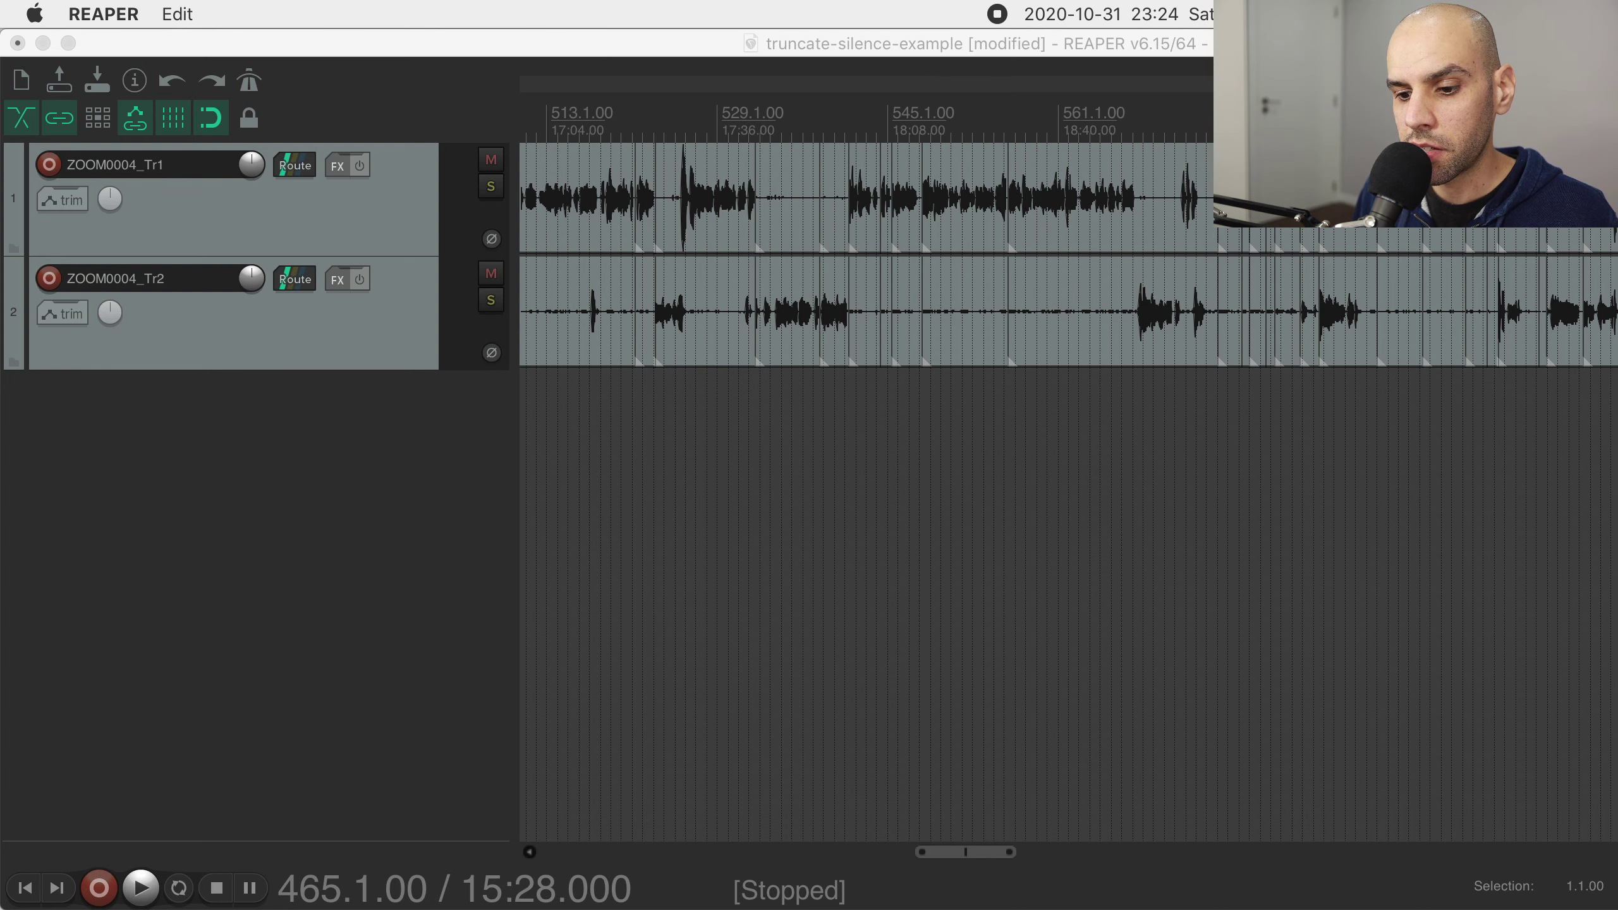
drag(1023, 430, 286, 216)
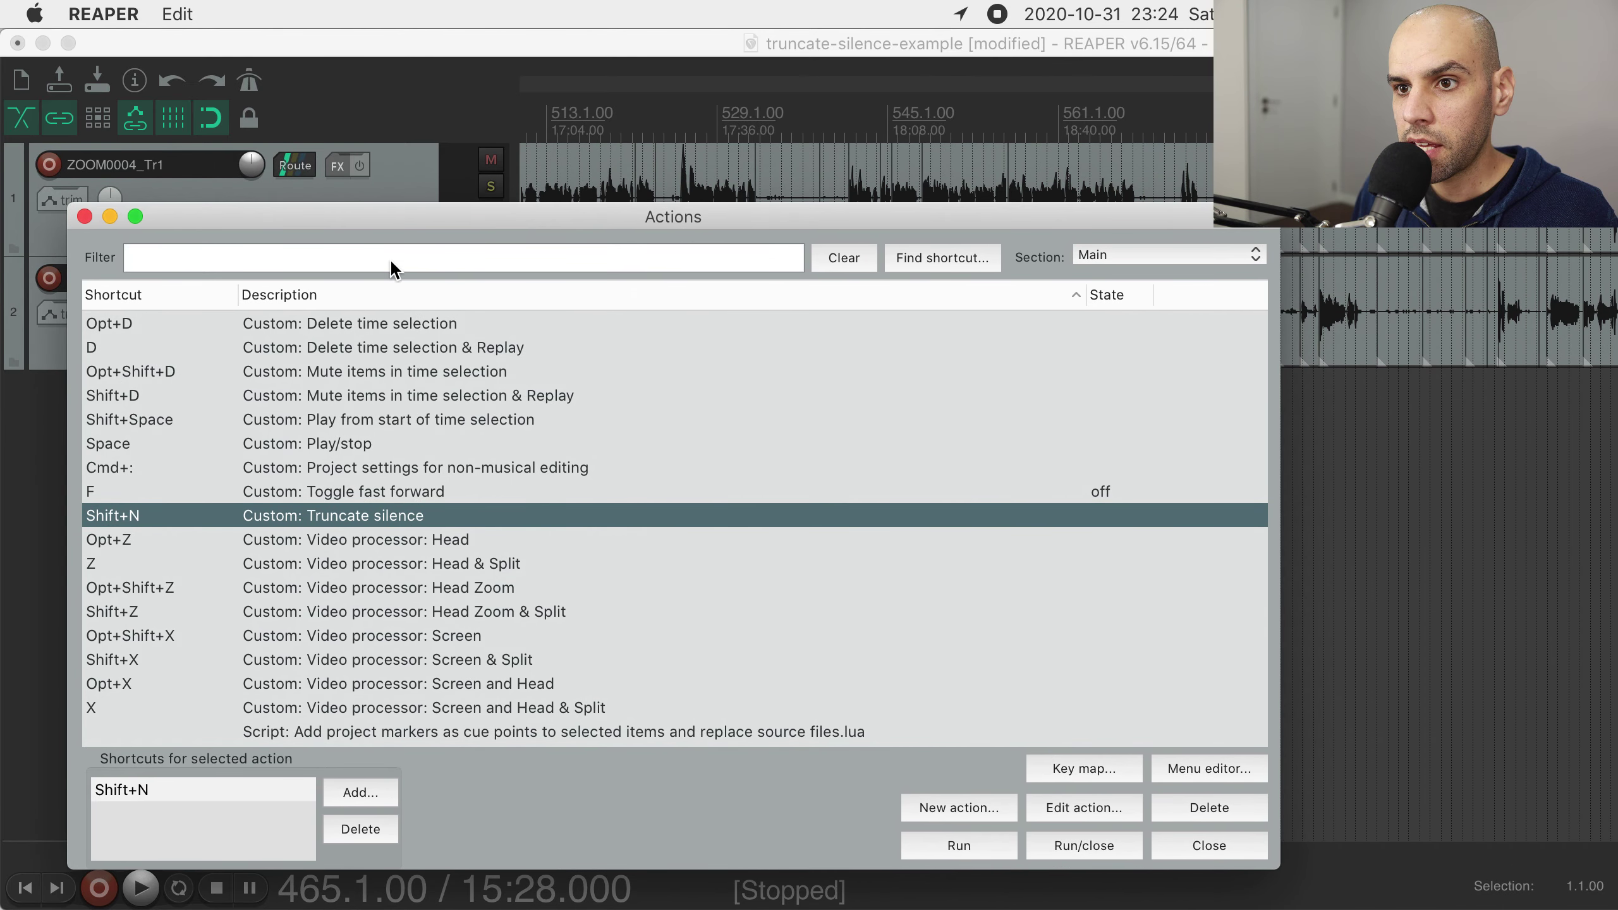
click(1067, 769)
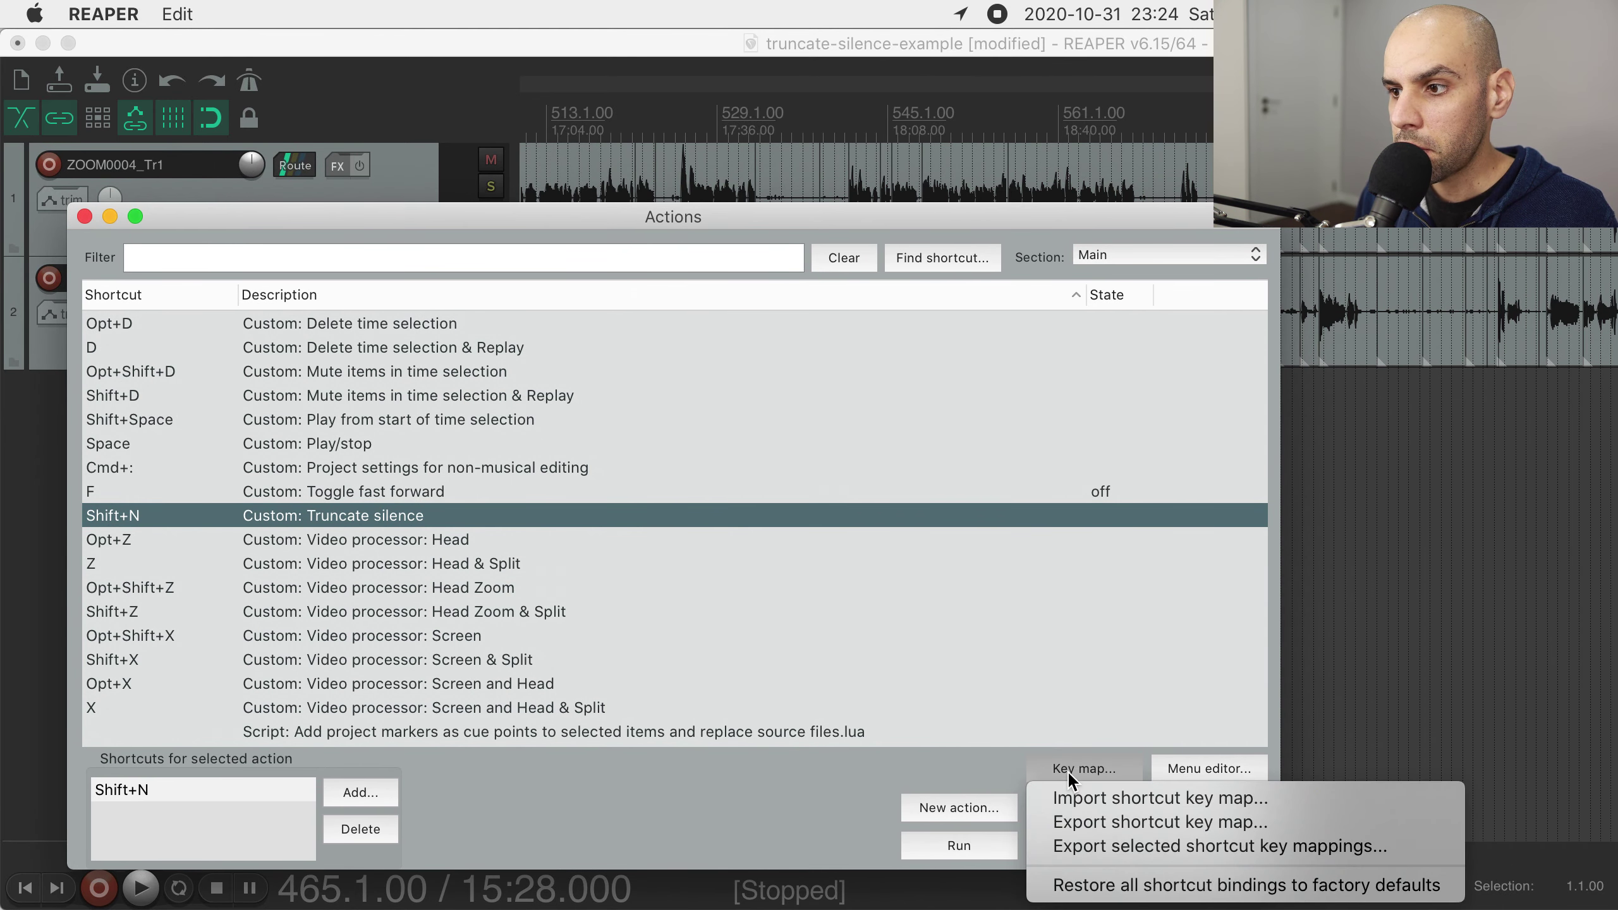
click(1079, 802)
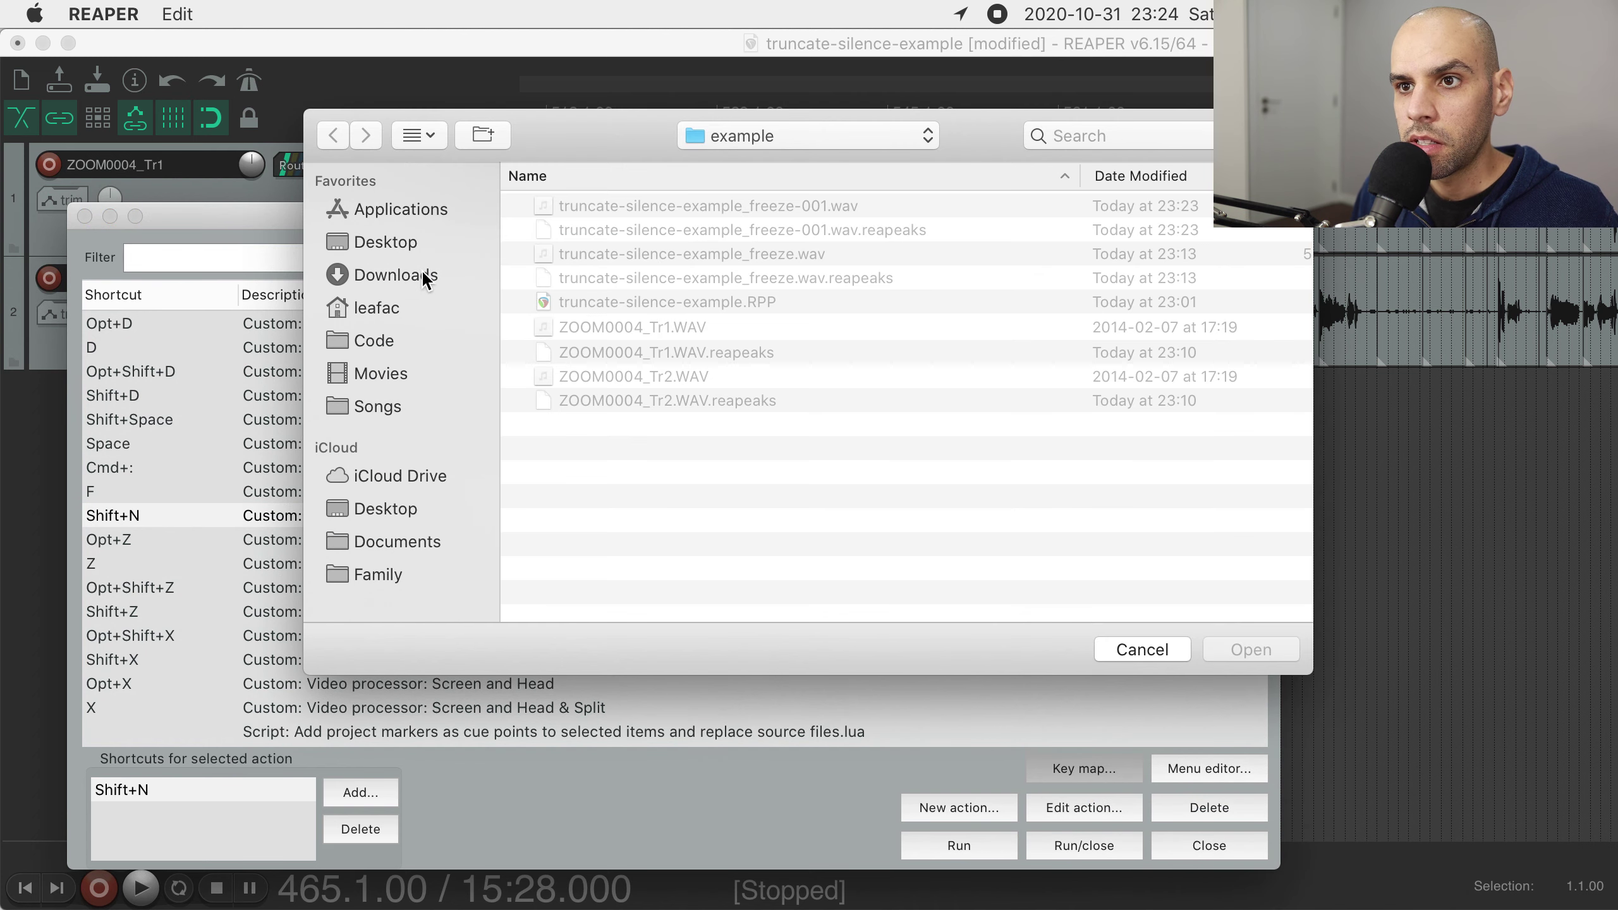
click(383, 373)
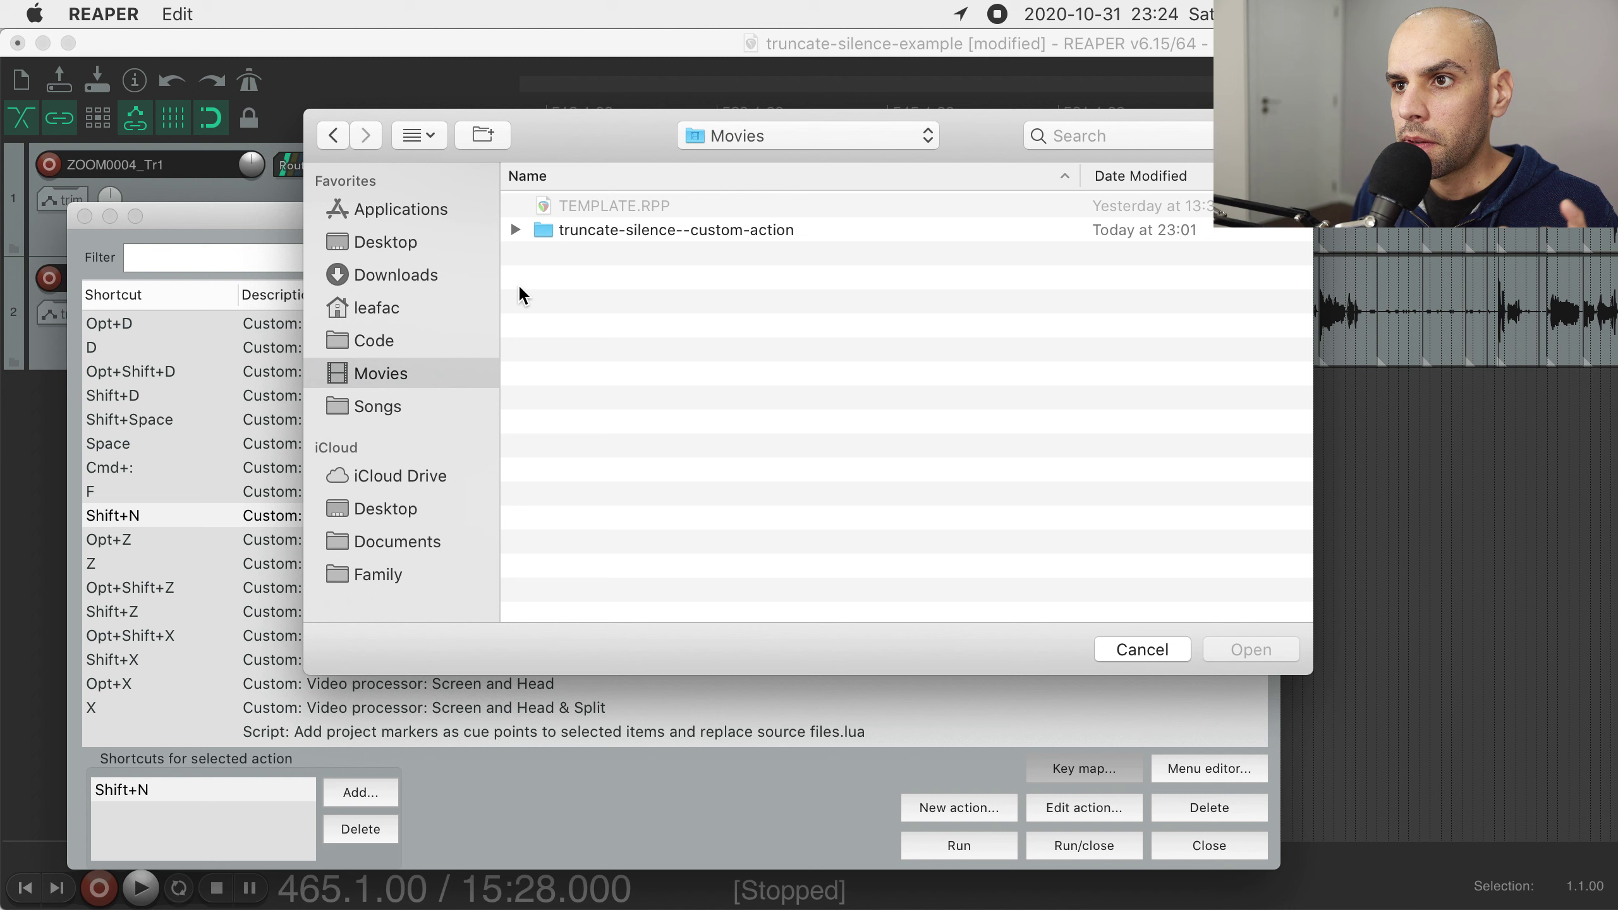
double_click(630, 231)
click(610, 283)
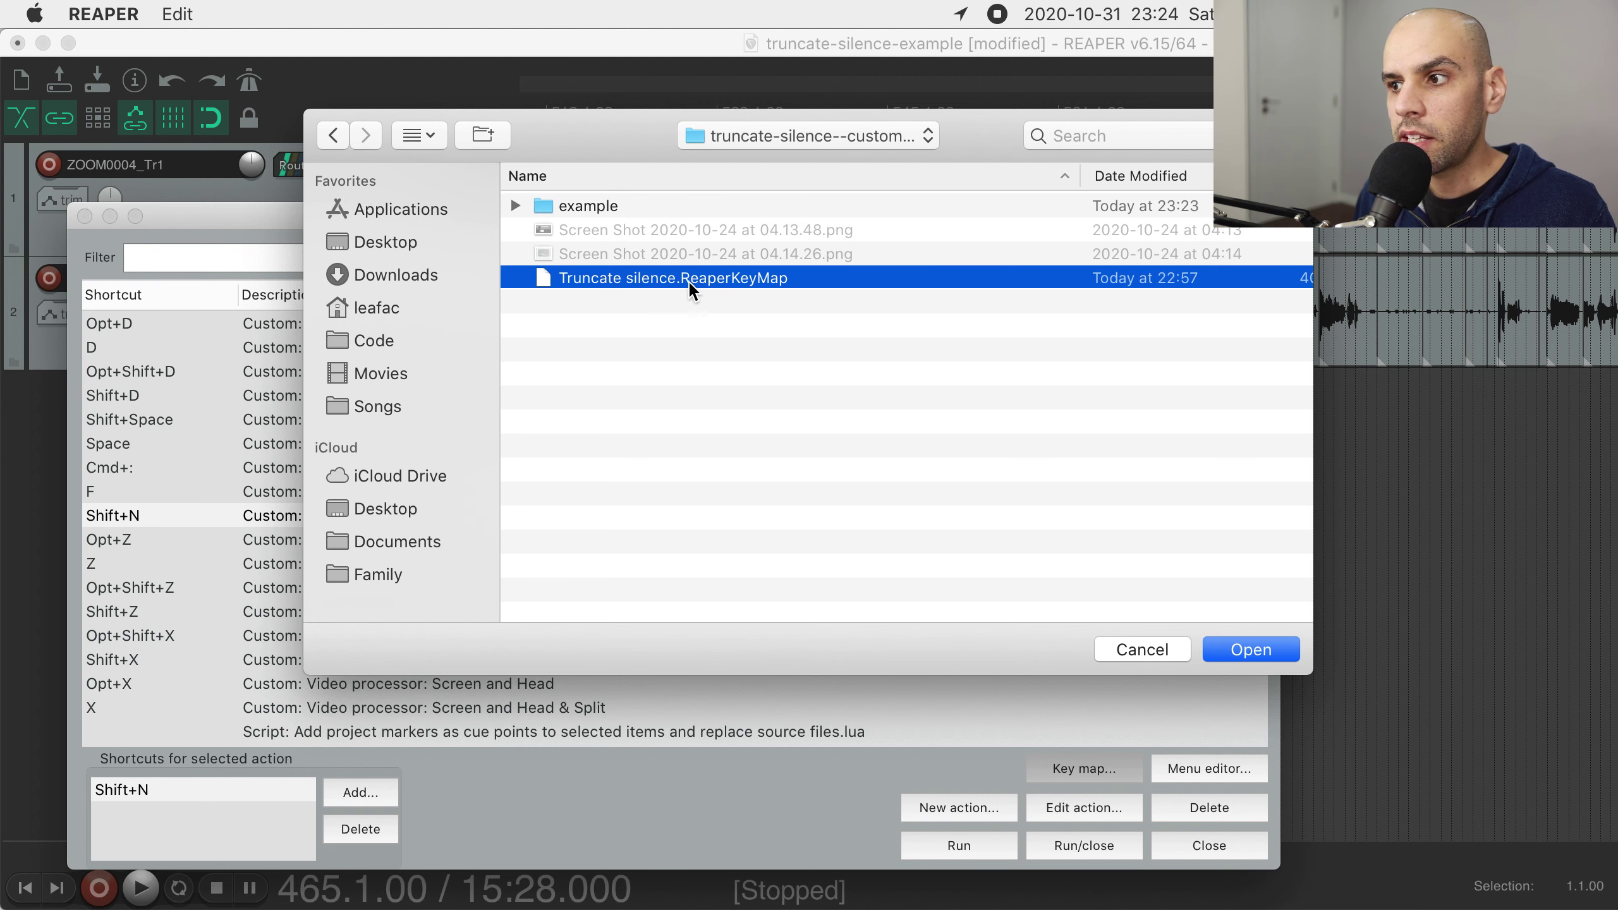
click(1160, 642)
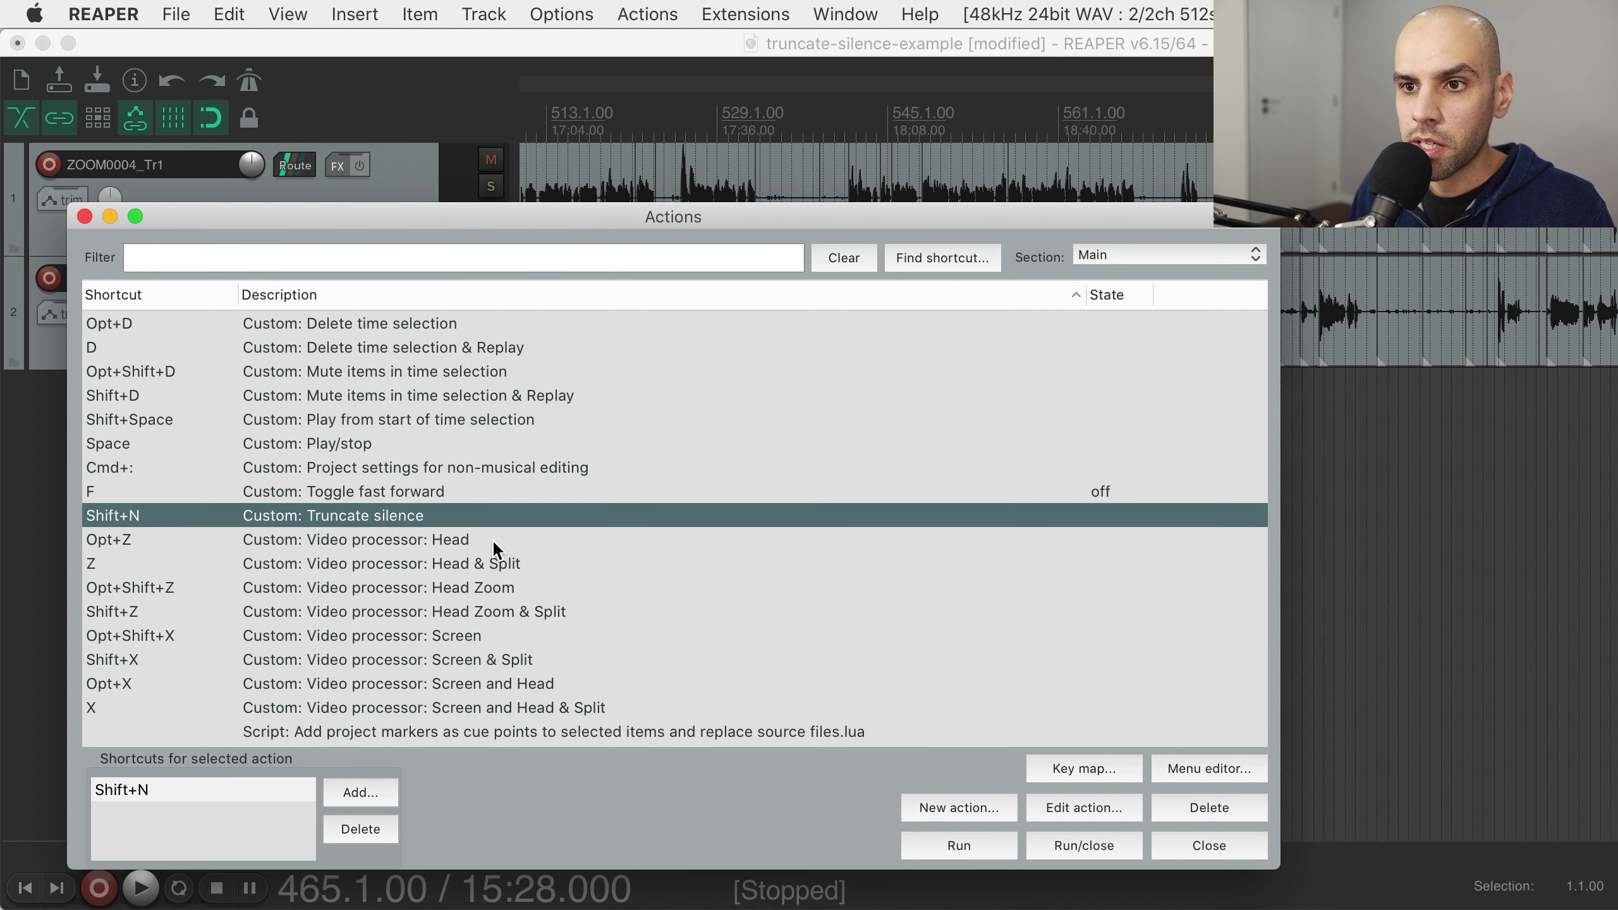
click(84, 216)
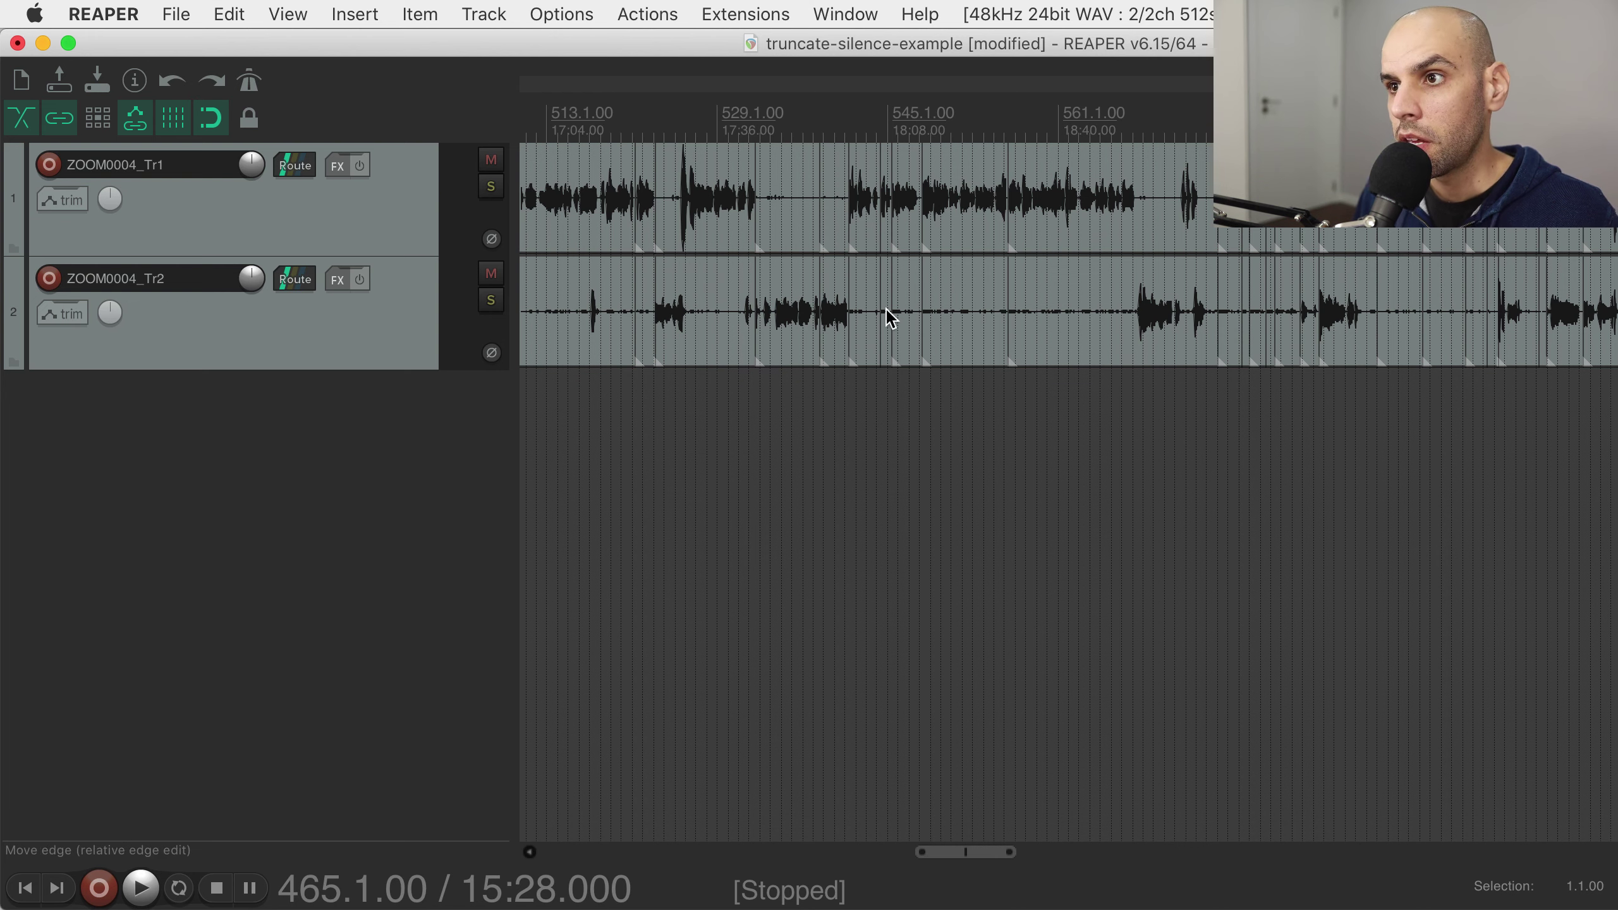
Delete the quiet item around 18:20 on ZOOM0004_Tr2, undo the deletion, and clear the item selection
click(950, 310)
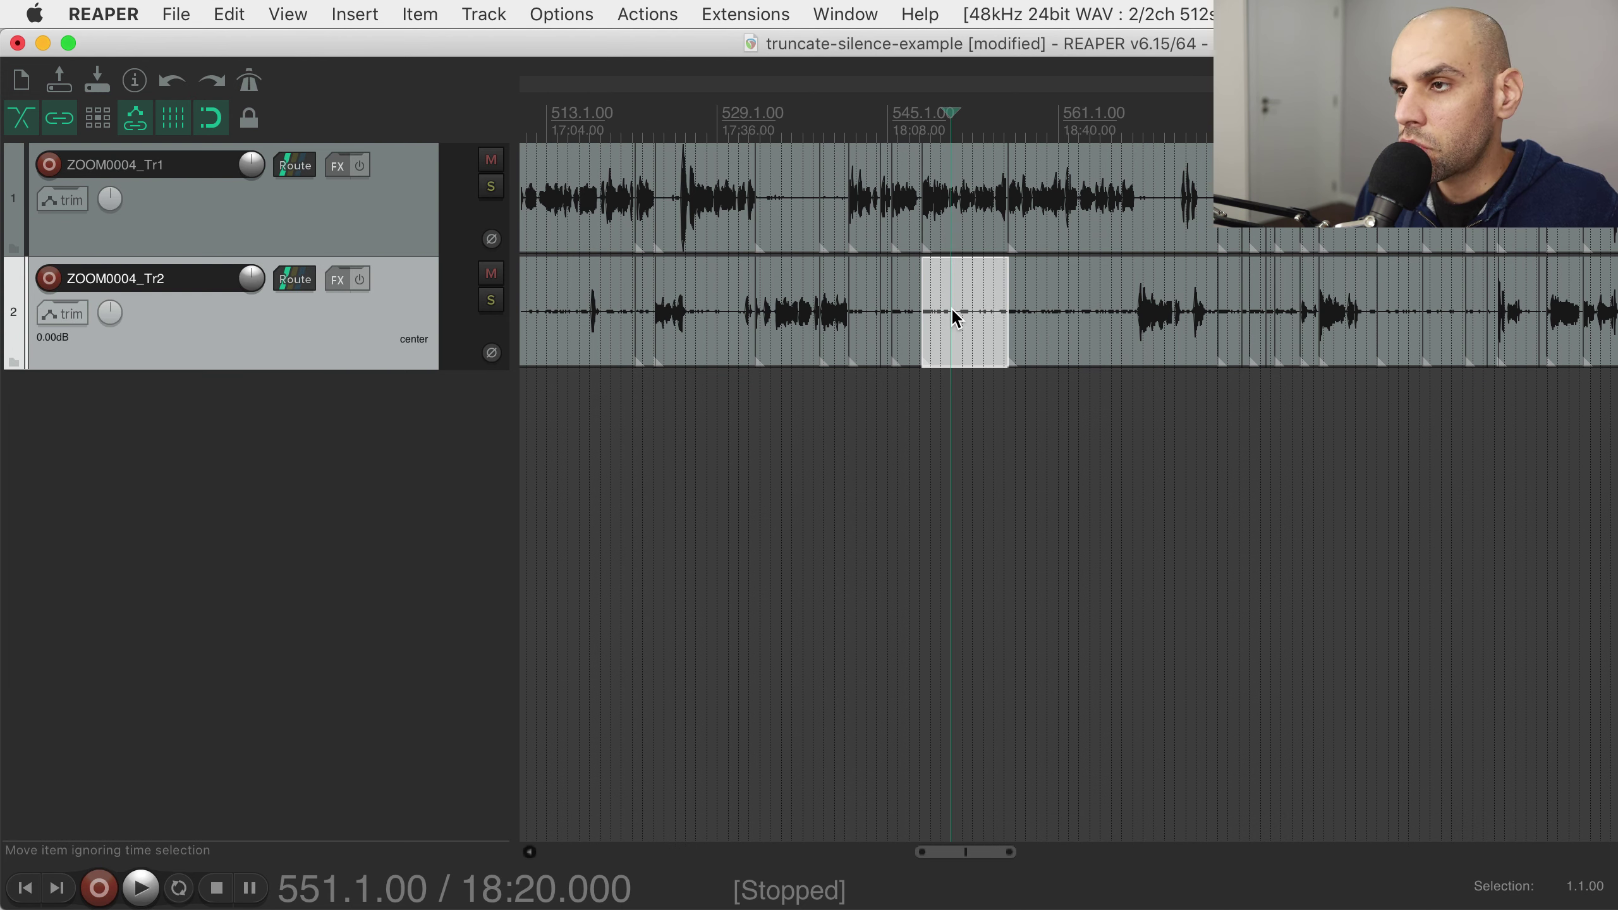
key(Delete)
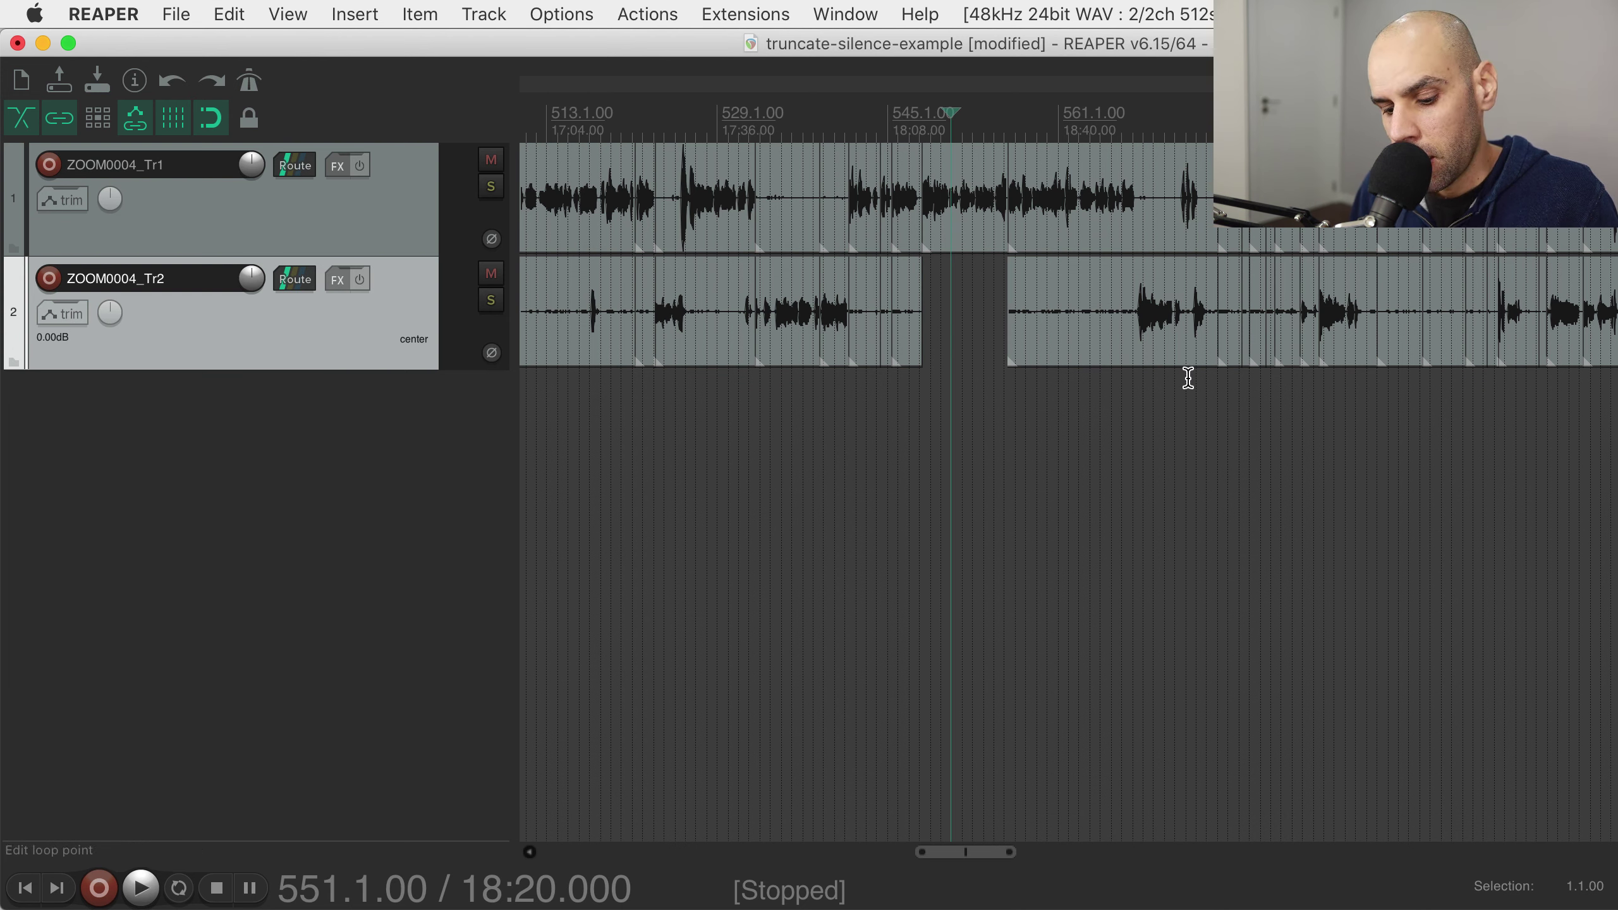
key(super+z)
click(1058, 430)
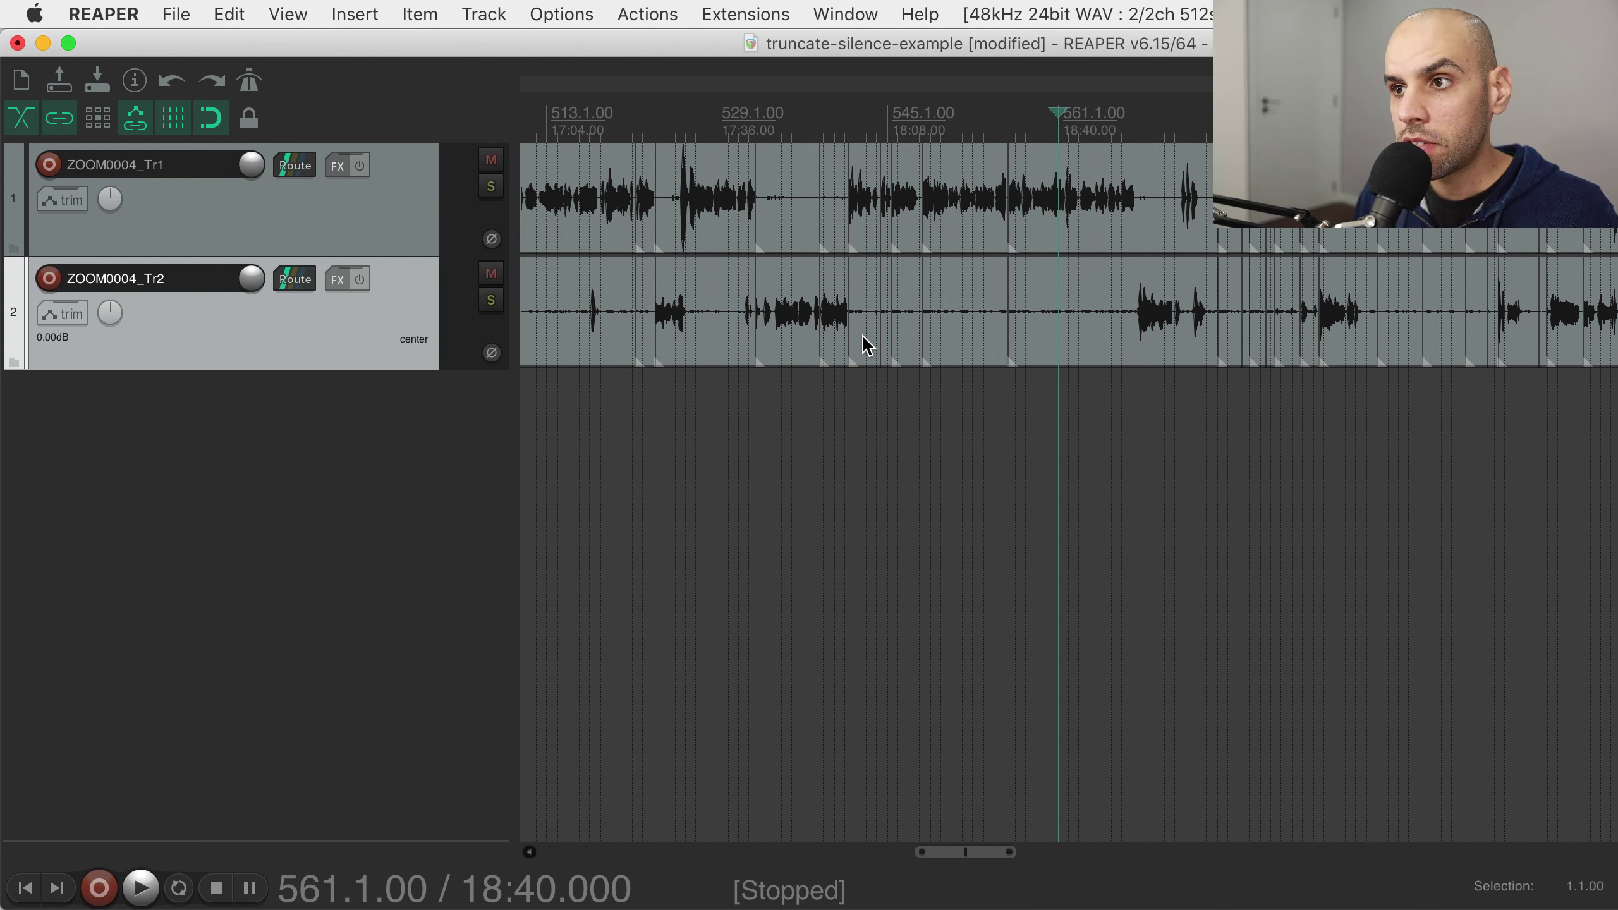
Marquee-select the two adjacent items around 18:24–18:40 on ZOOM0004_Tr2, try deleting only the quiet first one, and undo it
click(1037, 318)
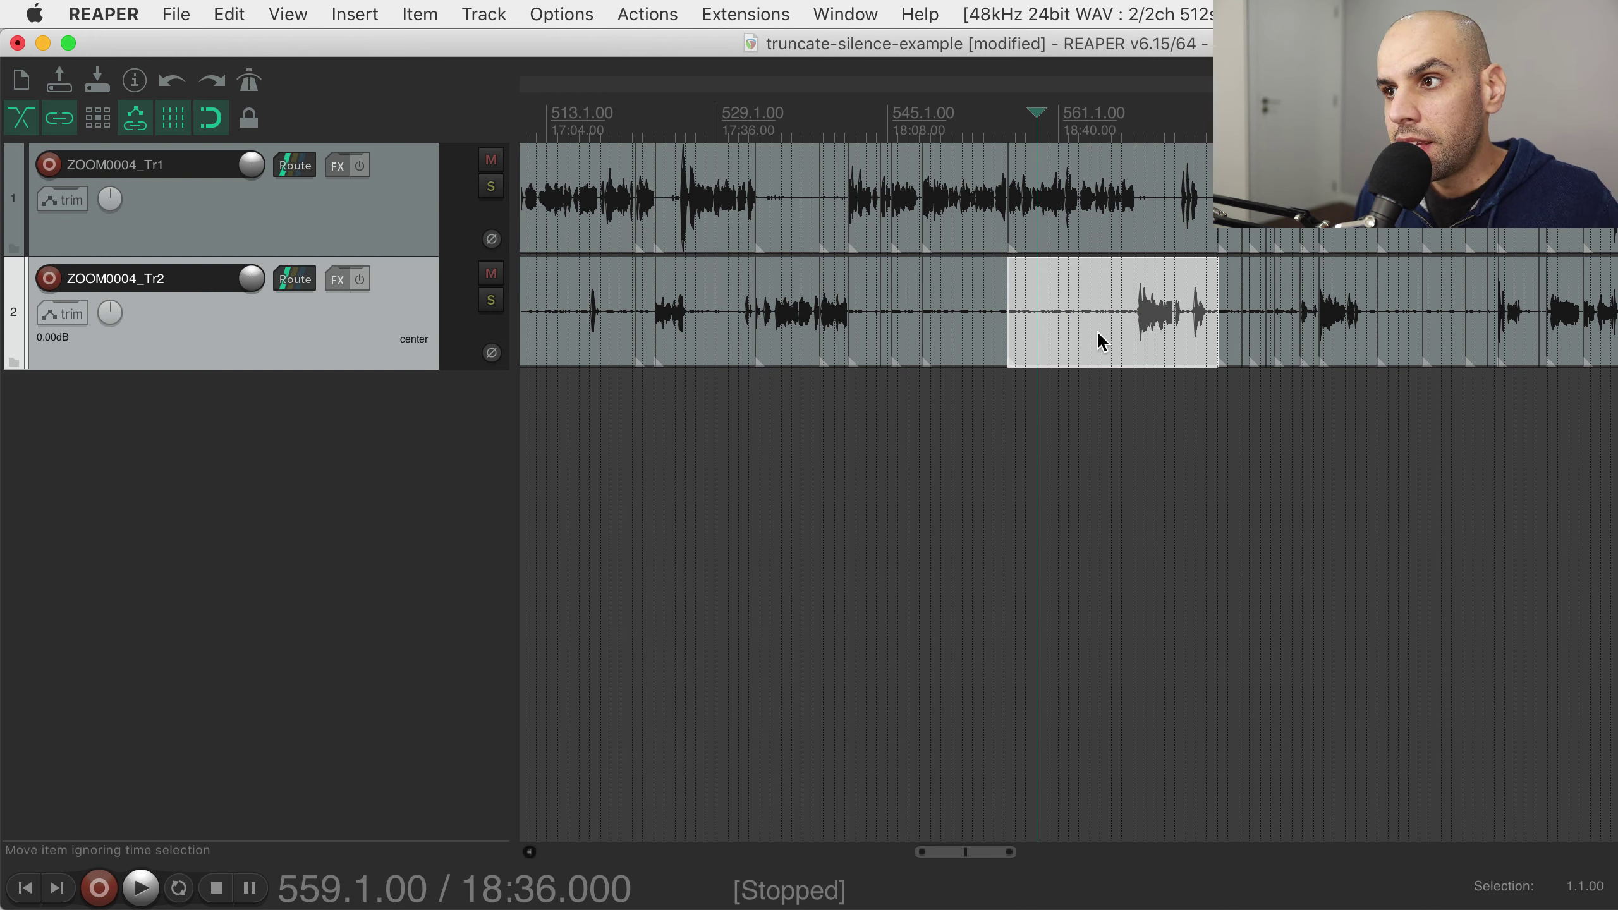
drag(1058, 344, 963, 349)
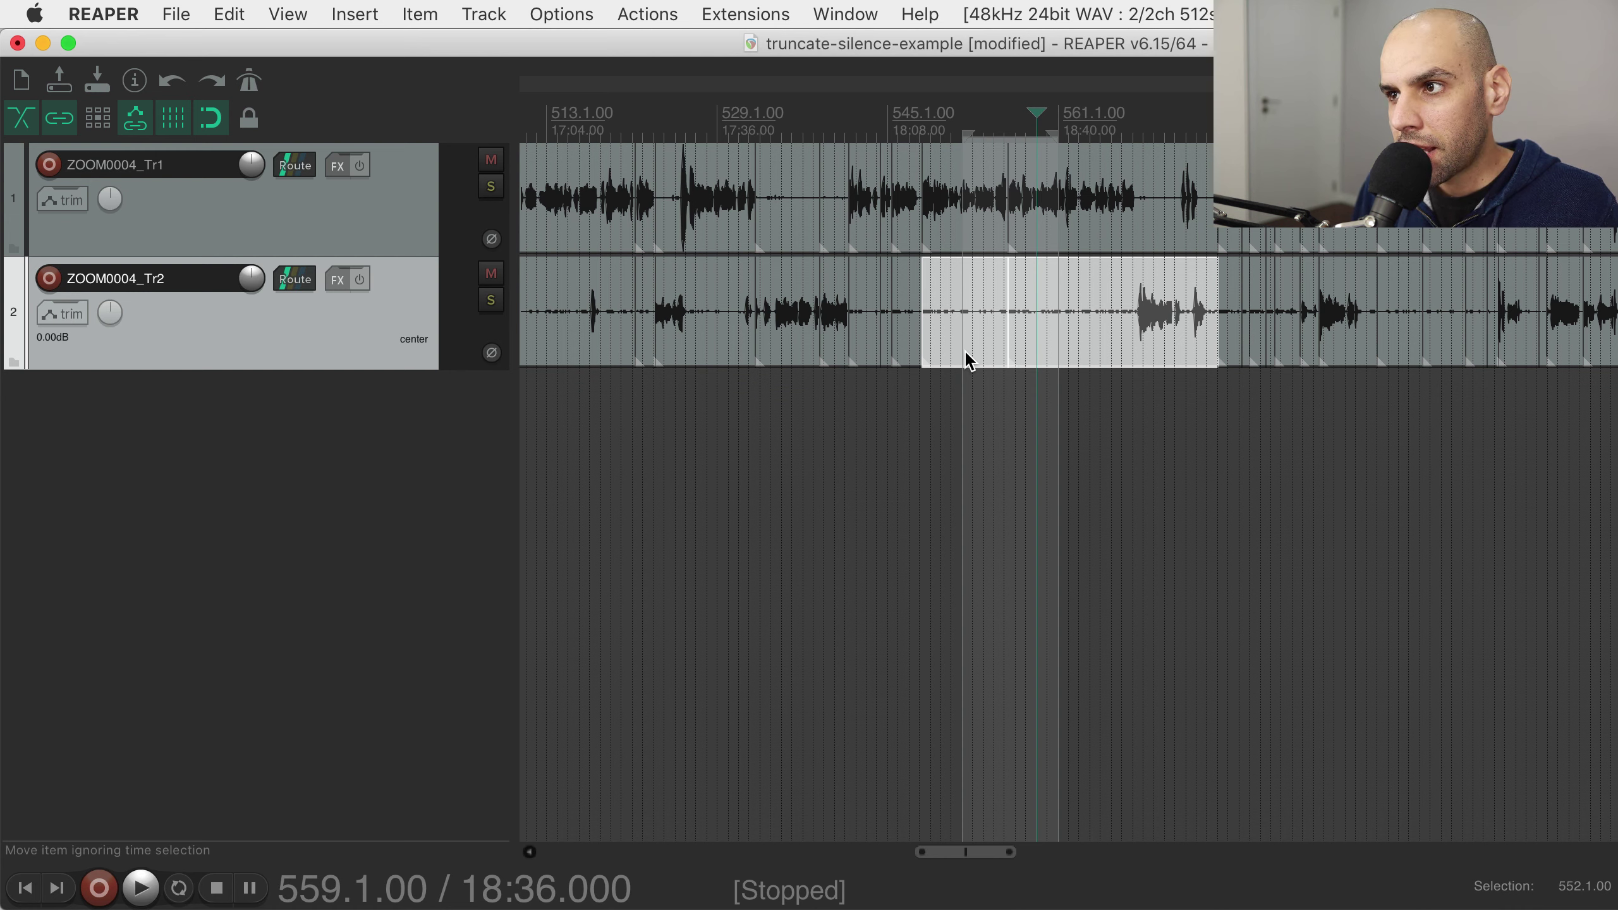
click(978, 354)
key(Delete)
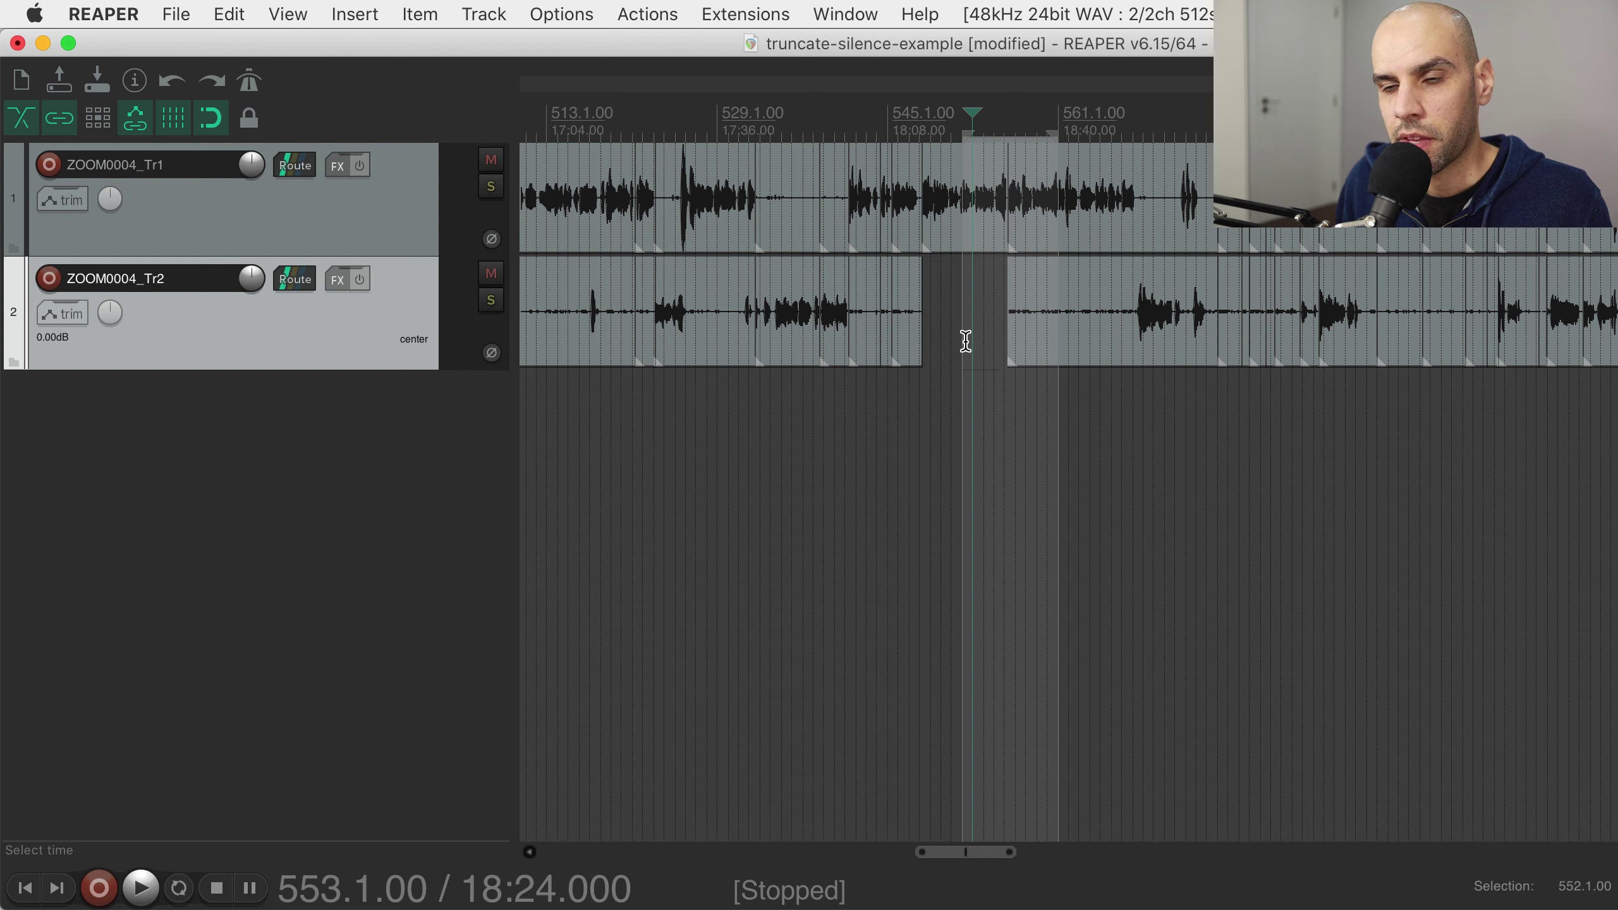
key(super+z)
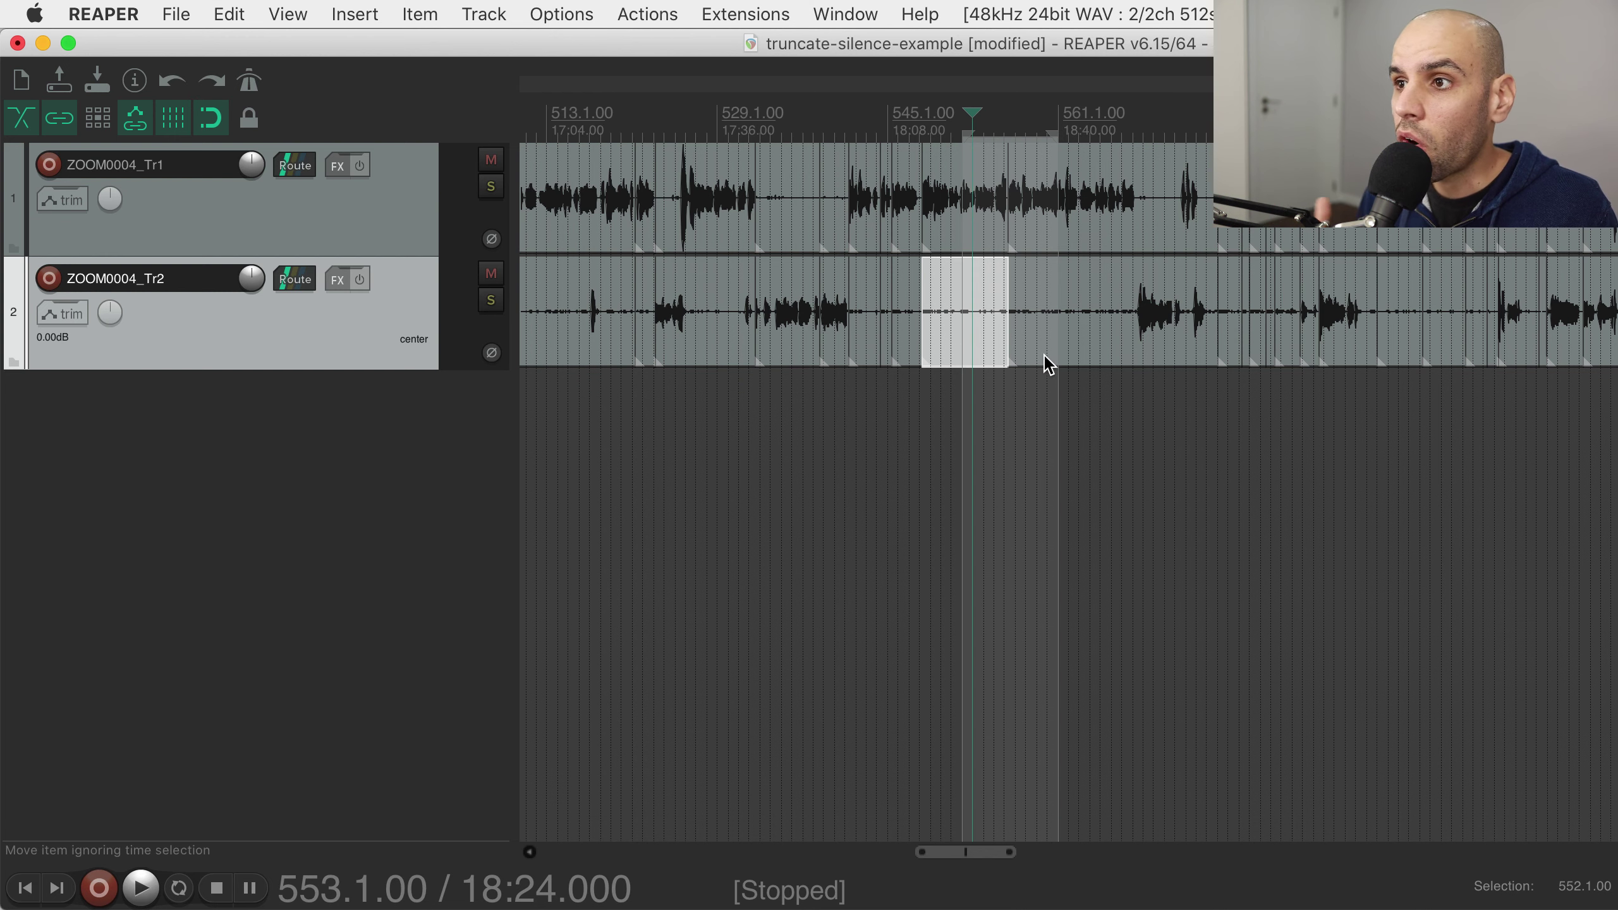
click(968, 409)
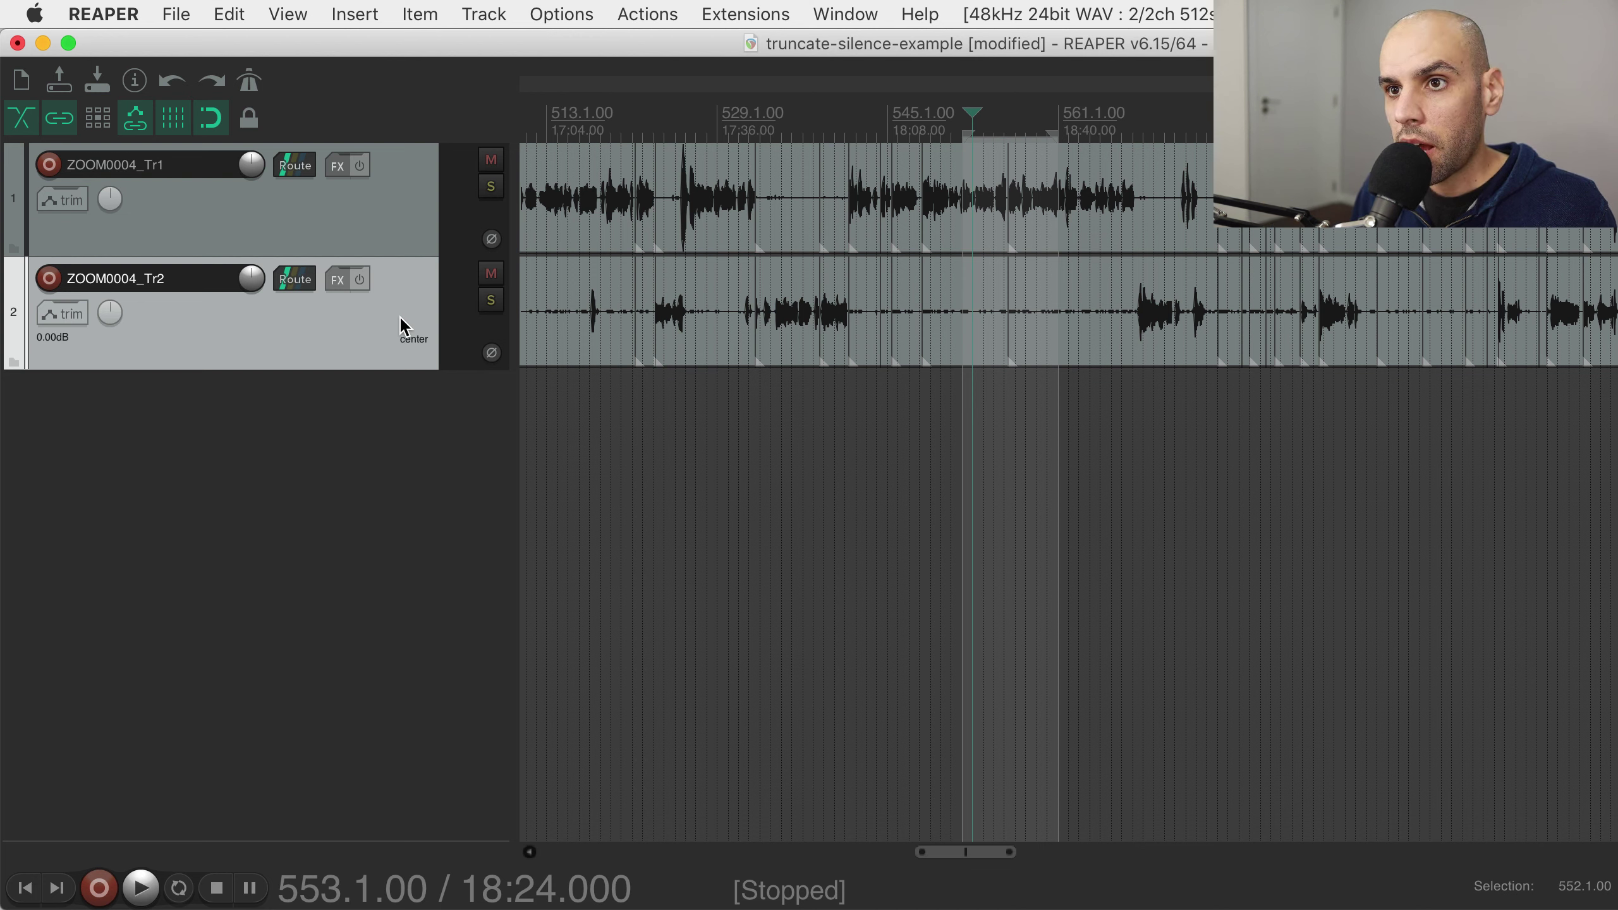
Show the mixer and lower ZOOM0004_Tr1 to about -11.6 dB and ZOOM0004_Tr2 to about -24.8 dB
shift+click(404, 233)
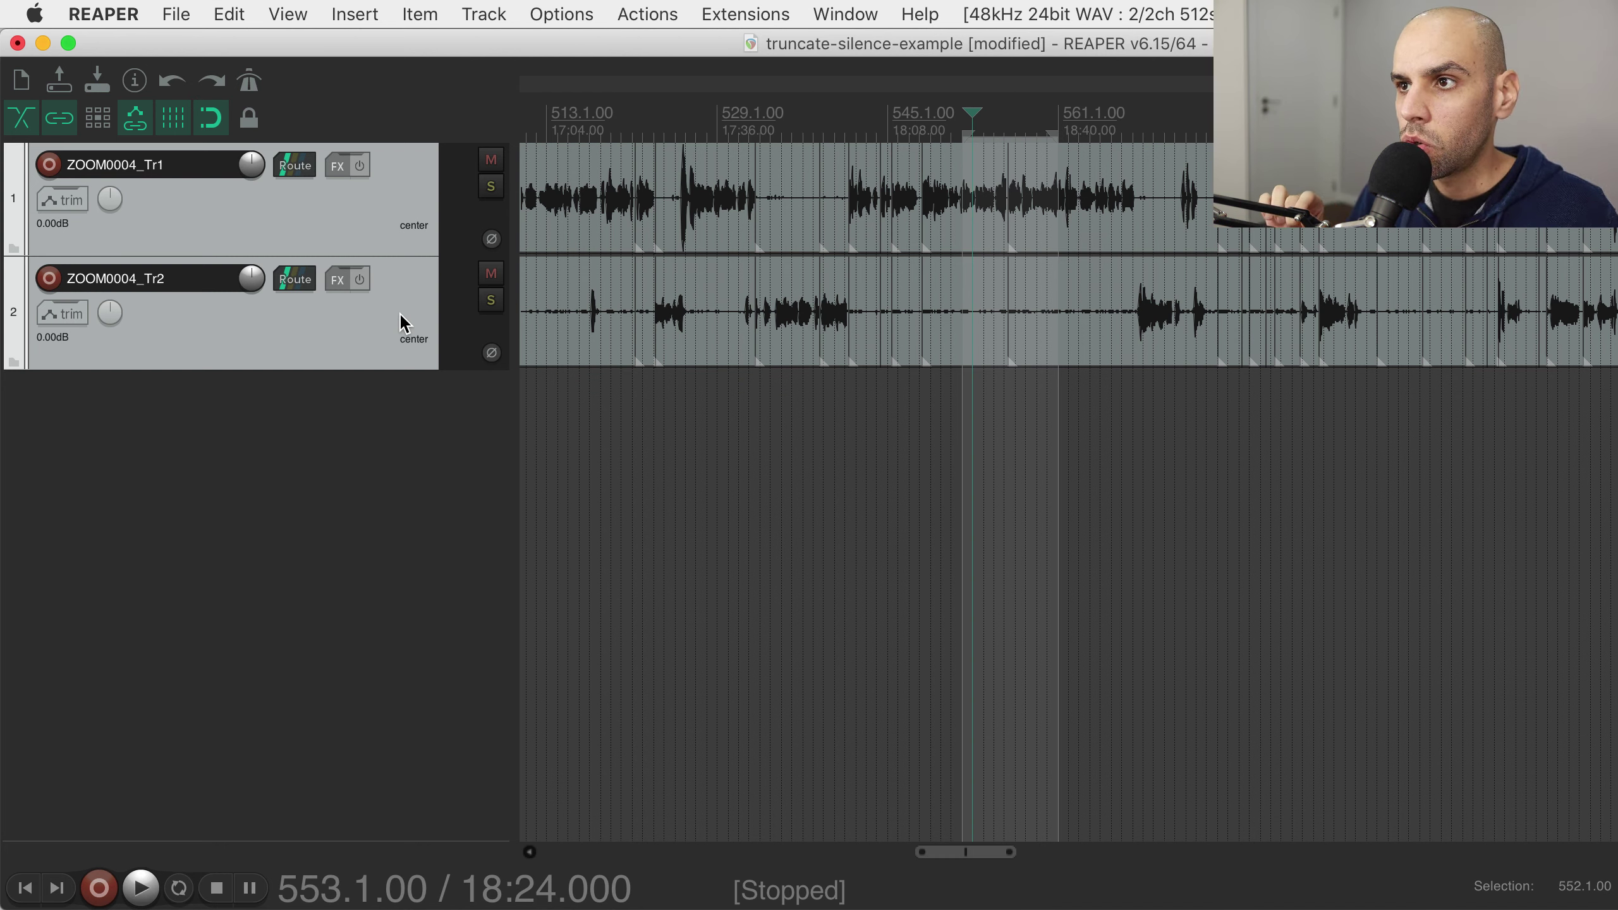
click(959, 210)
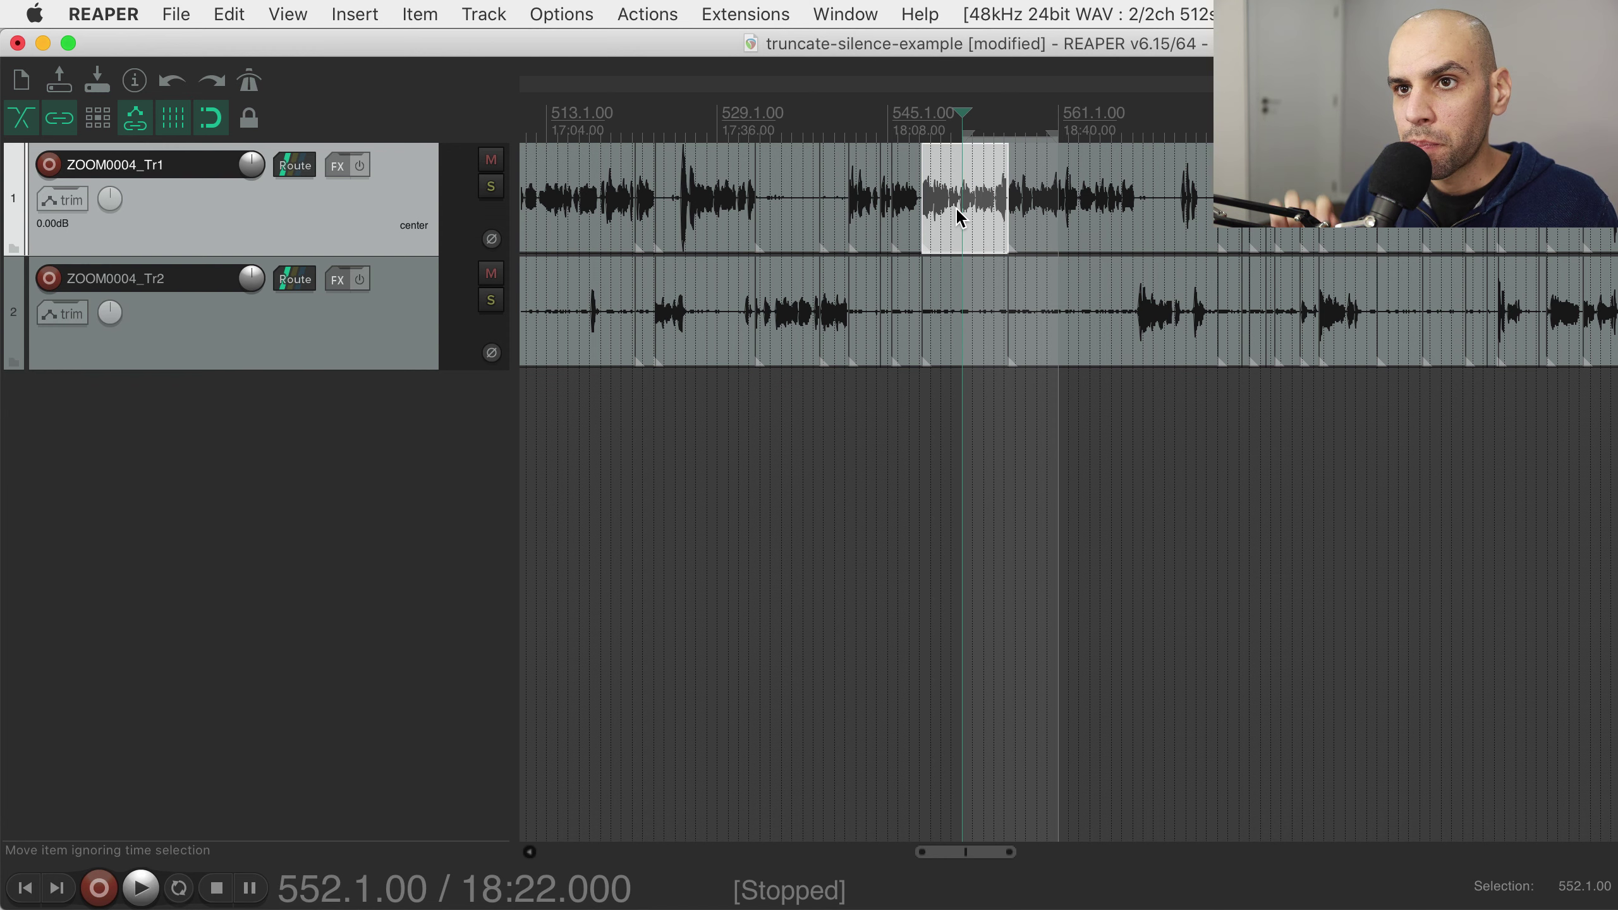
key(super+m)
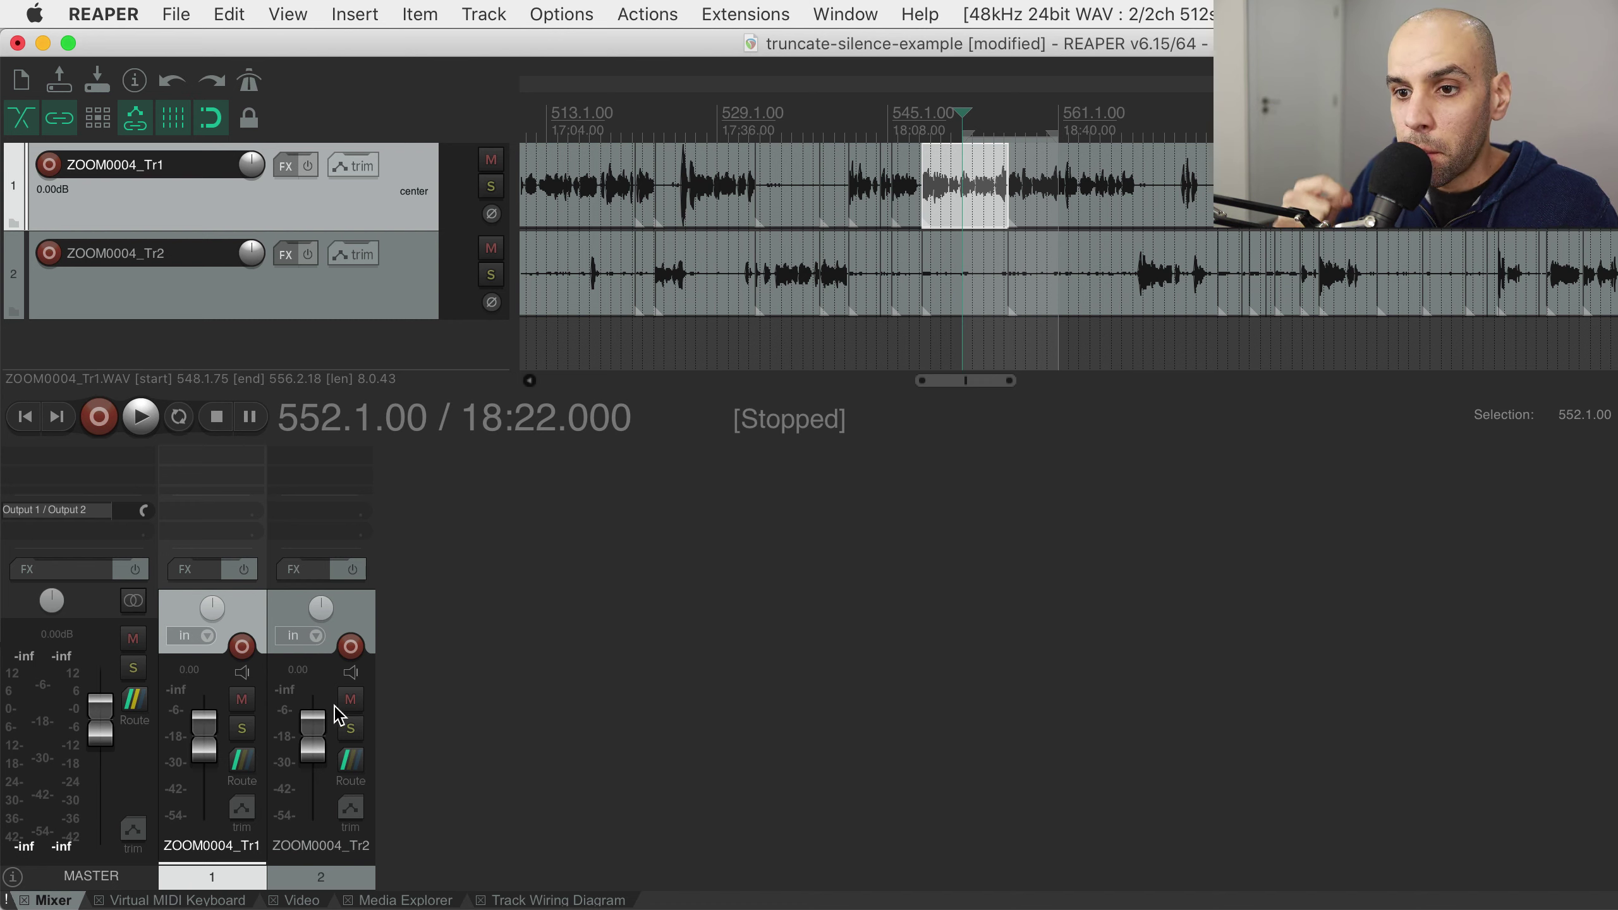
drag(314, 722, 323, 774)
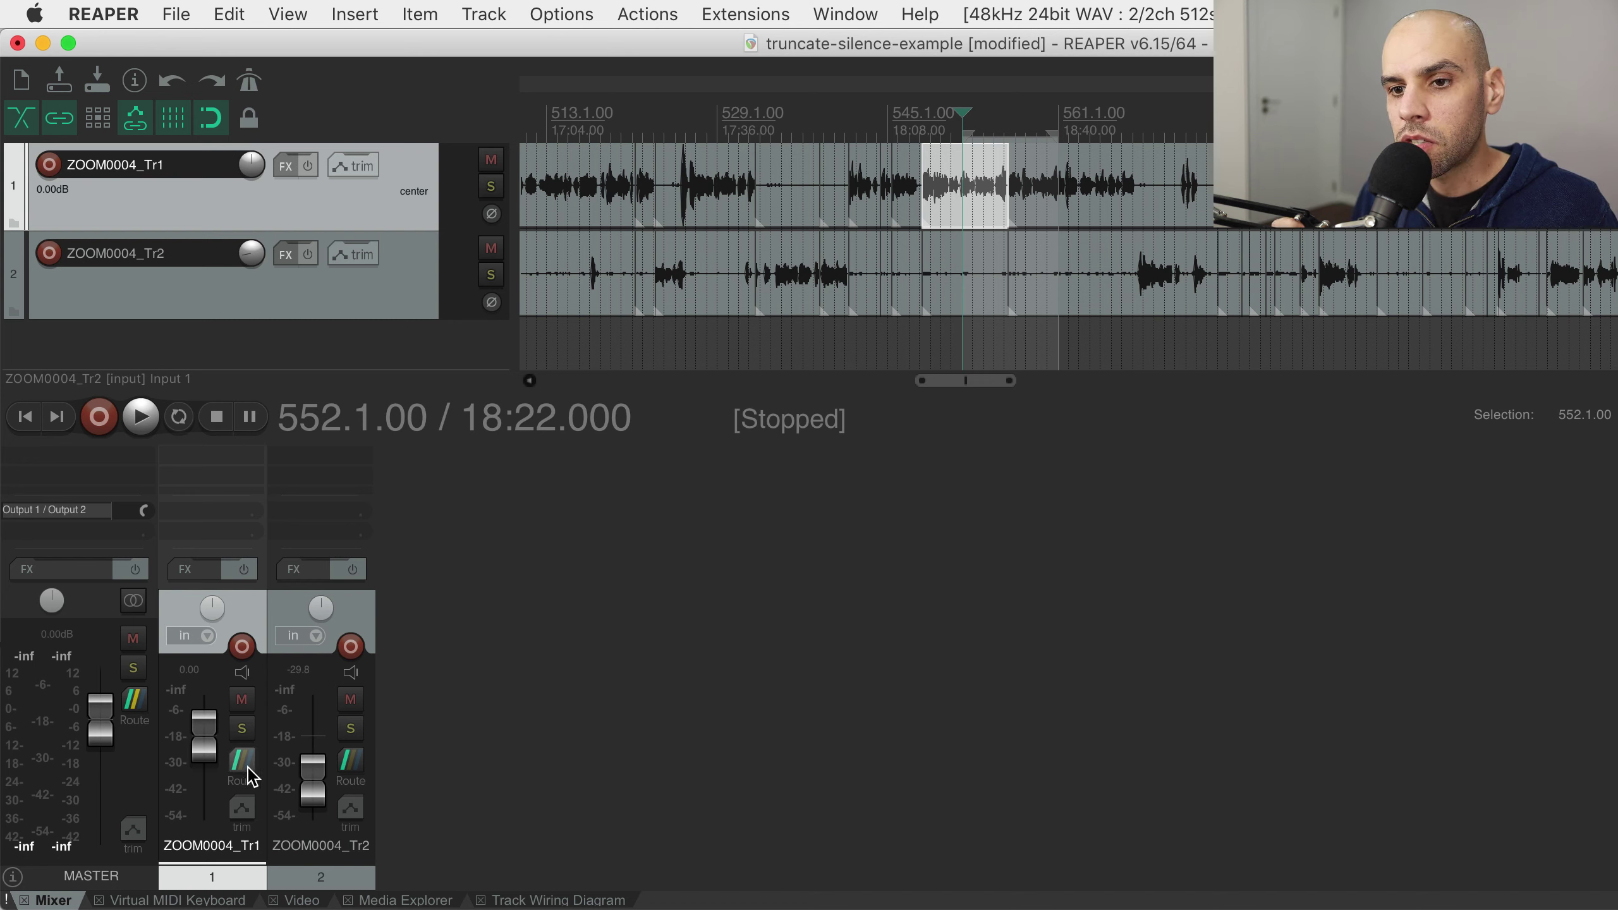
drag(204, 733, 212, 774)
drag(313, 768, 290, 768)
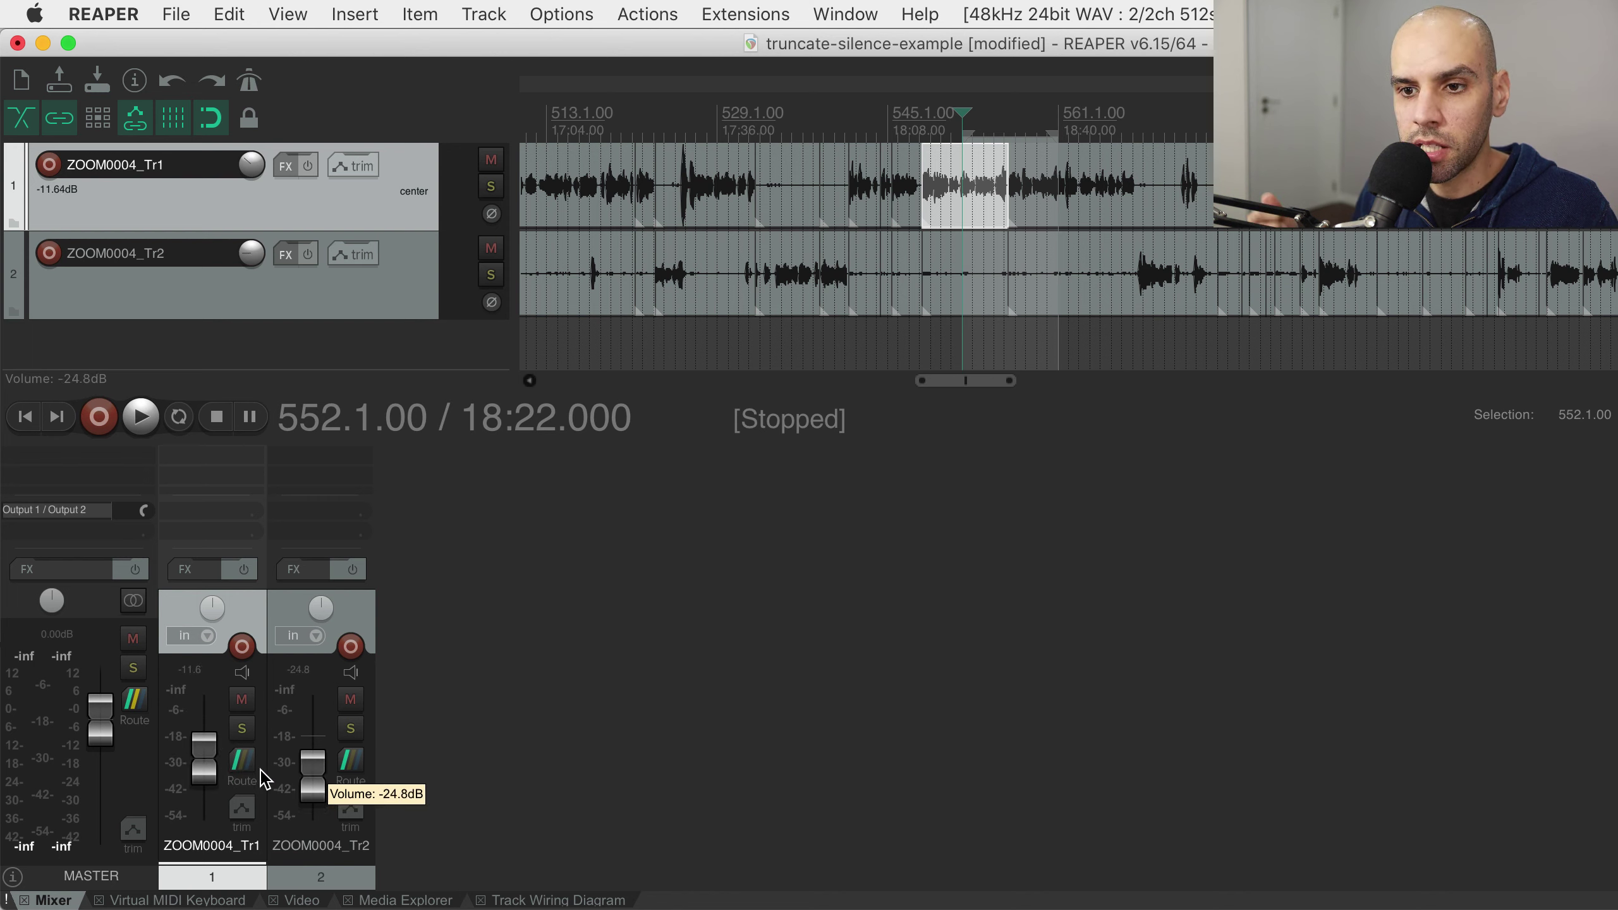
Reset both track faders to 0 dB and hide the mixer and virtual MIDI keyboard
double_click(205, 774)
double_click(312, 779)
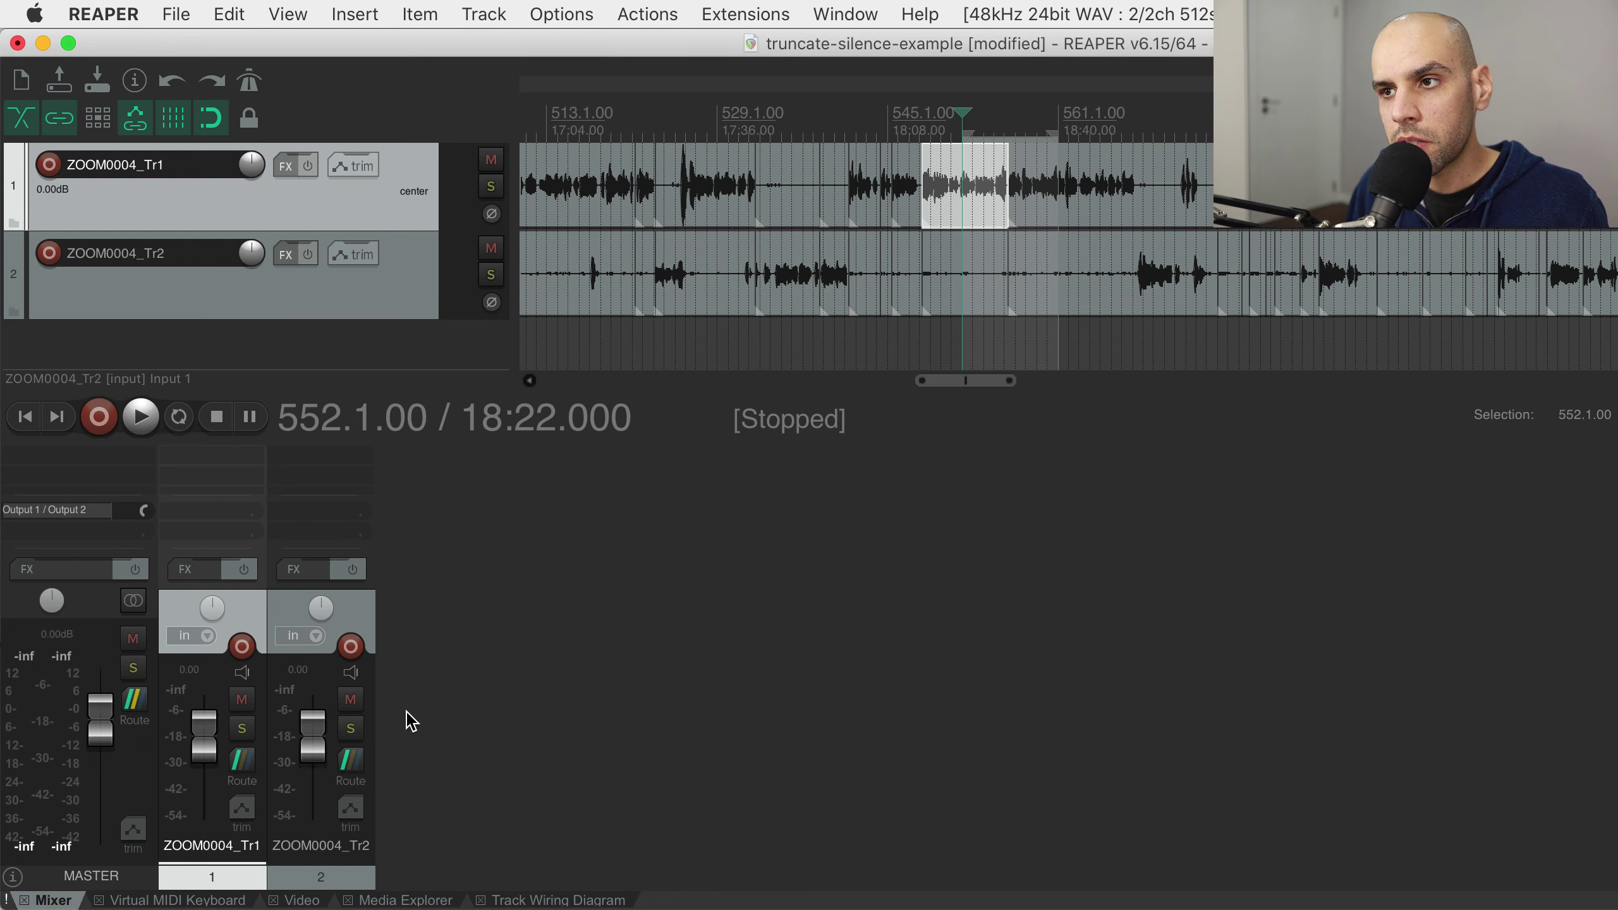
key(super+m)
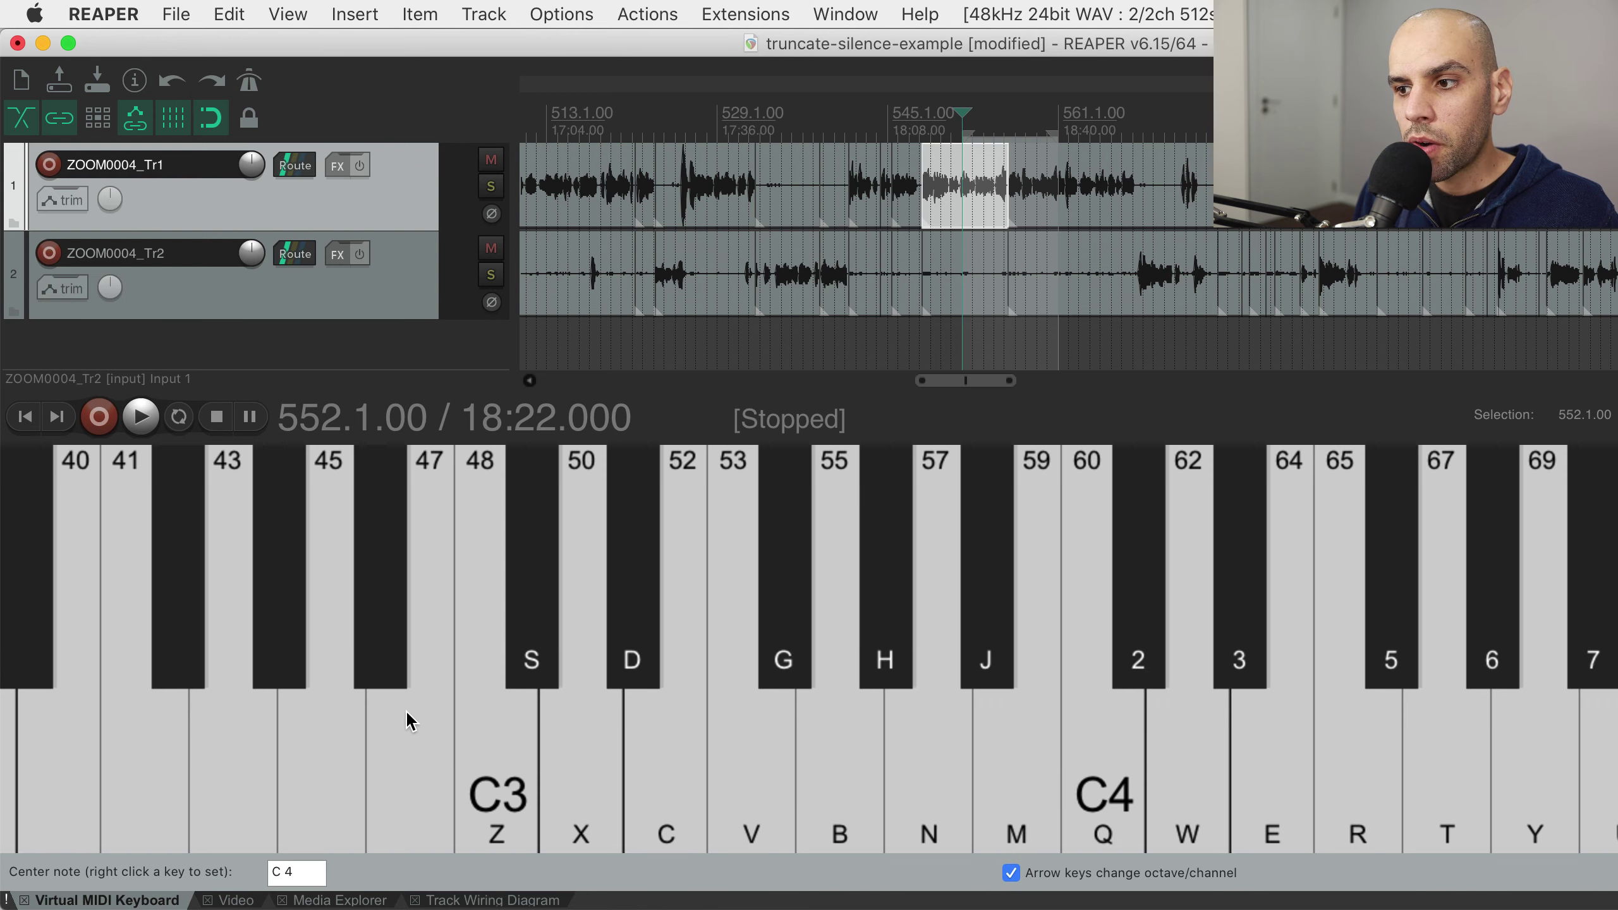
key(alt+b)
key(super+m)
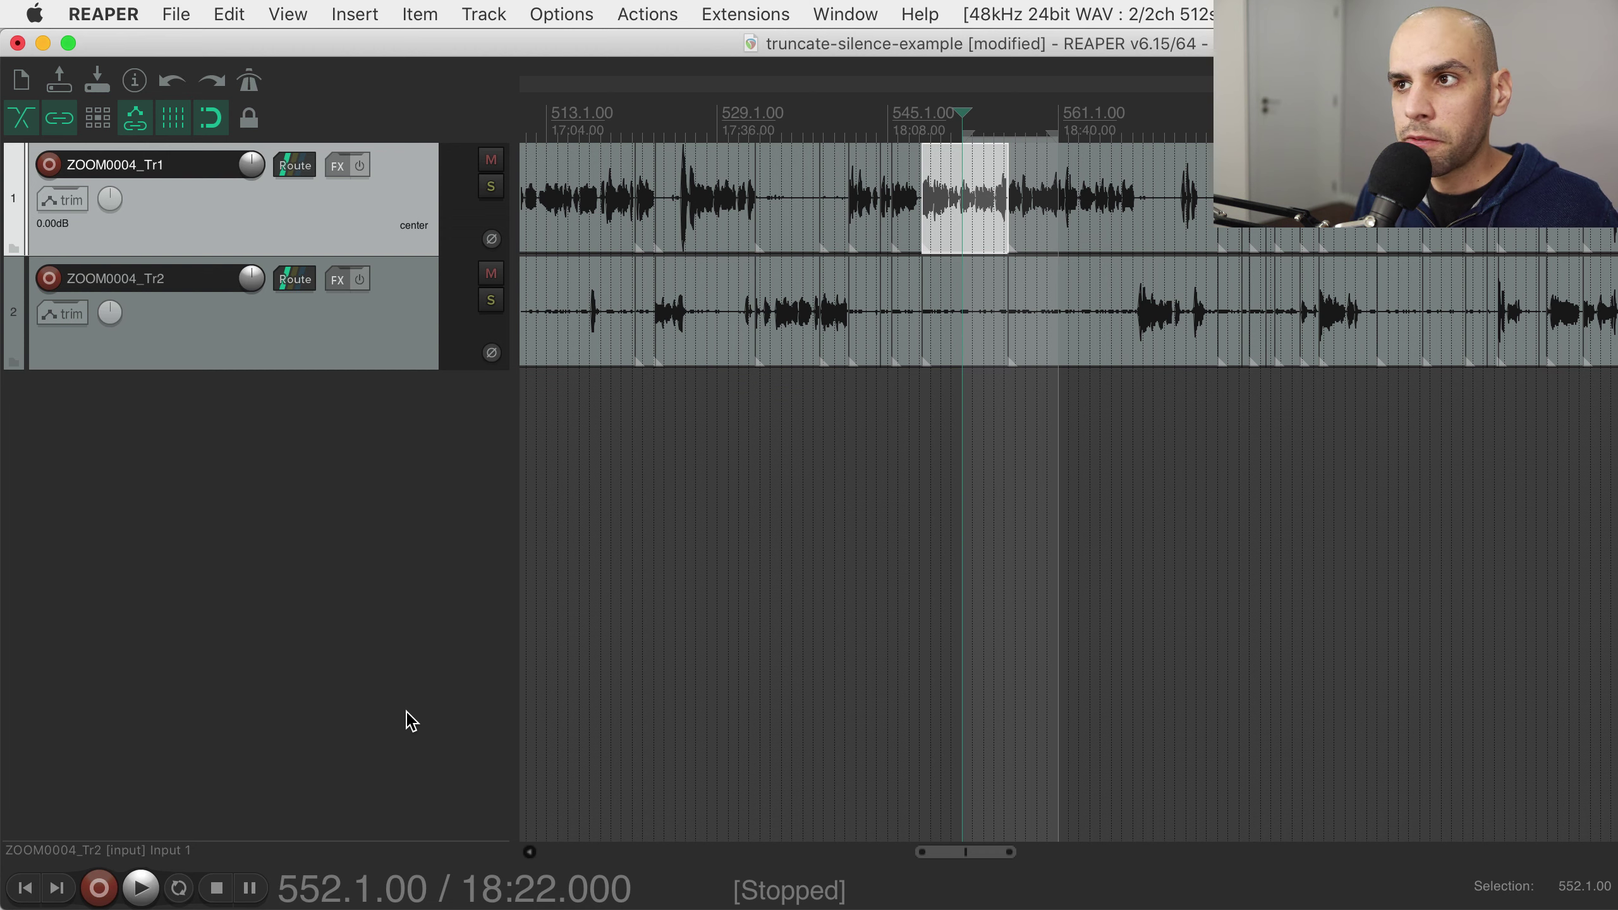
Clear the time selection and select the quiet item around 18:18 on ZOOM0004_Tr2
key(Escape)
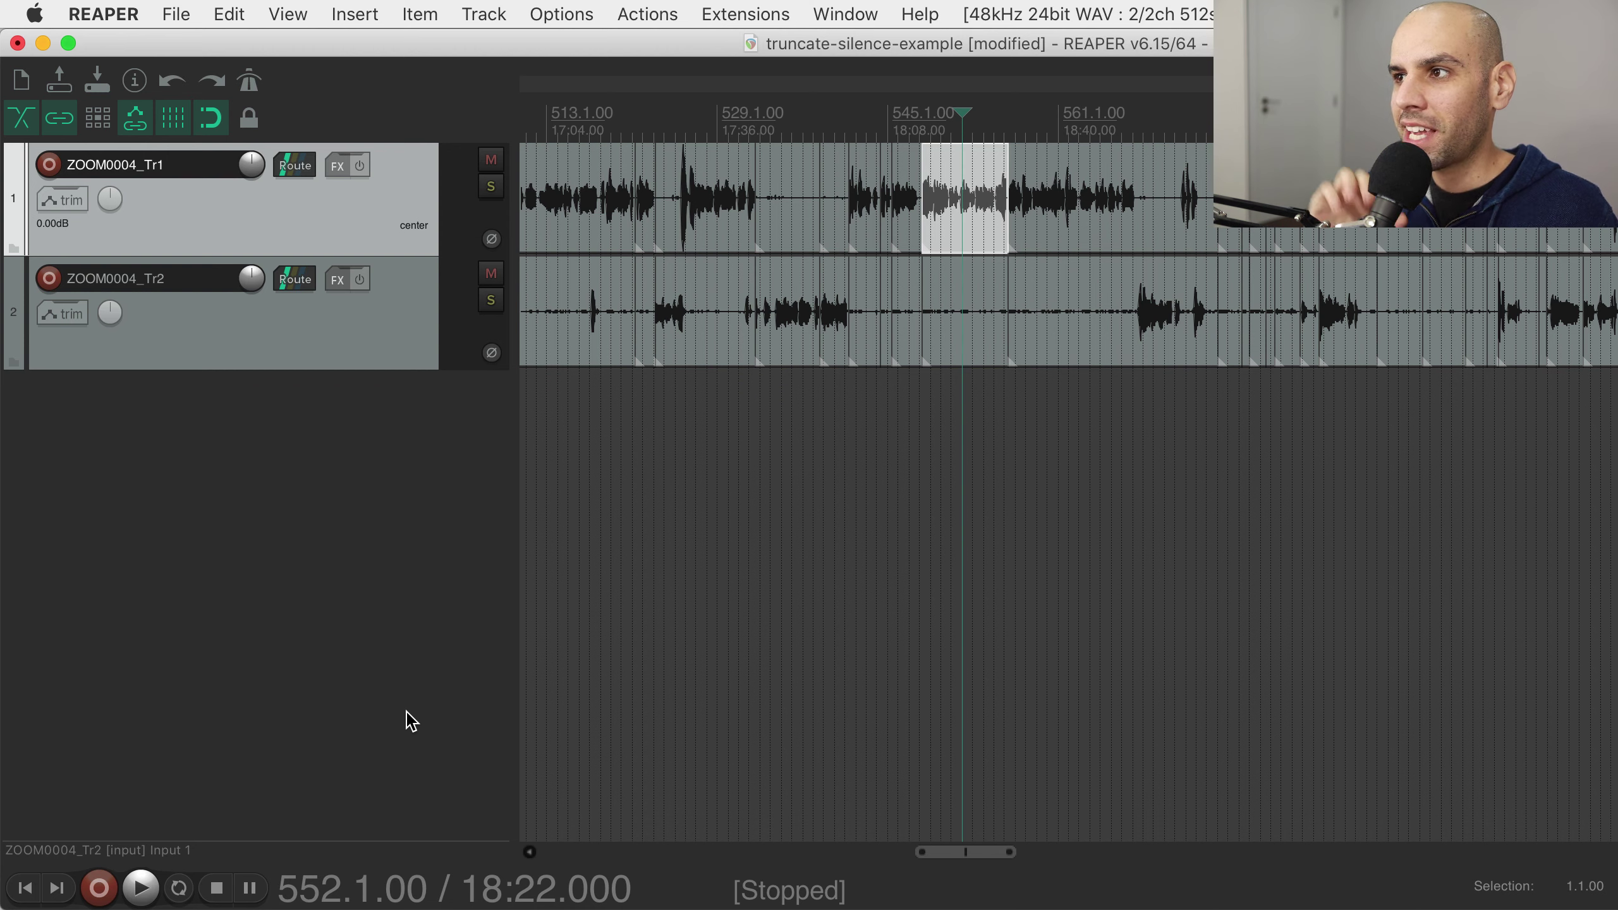
key(Escape)
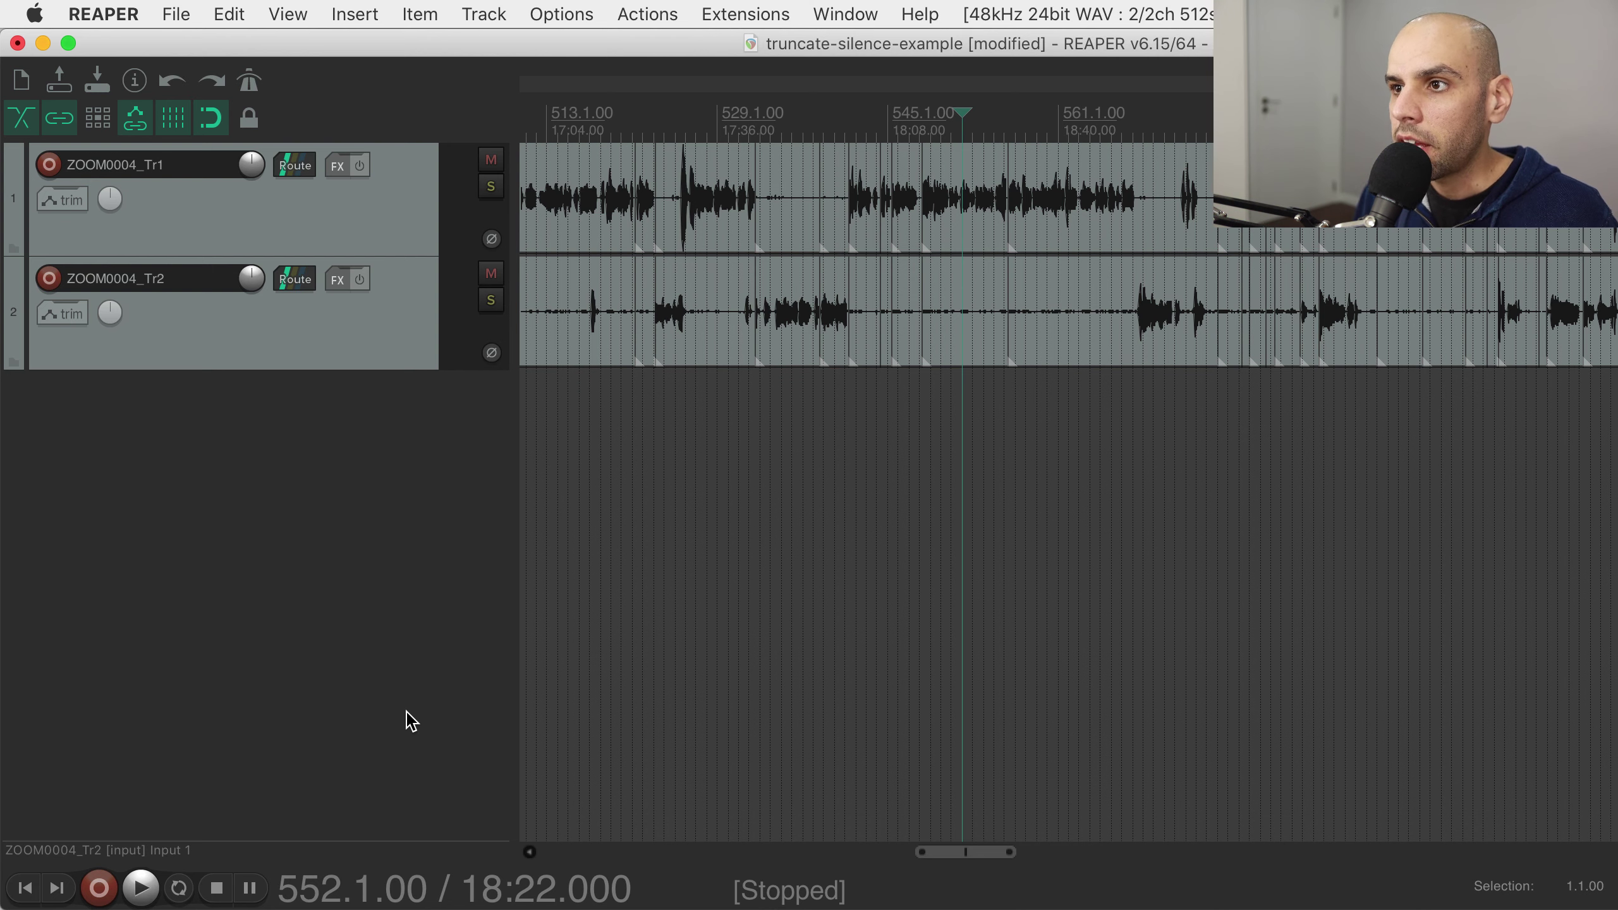
click(941, 337)
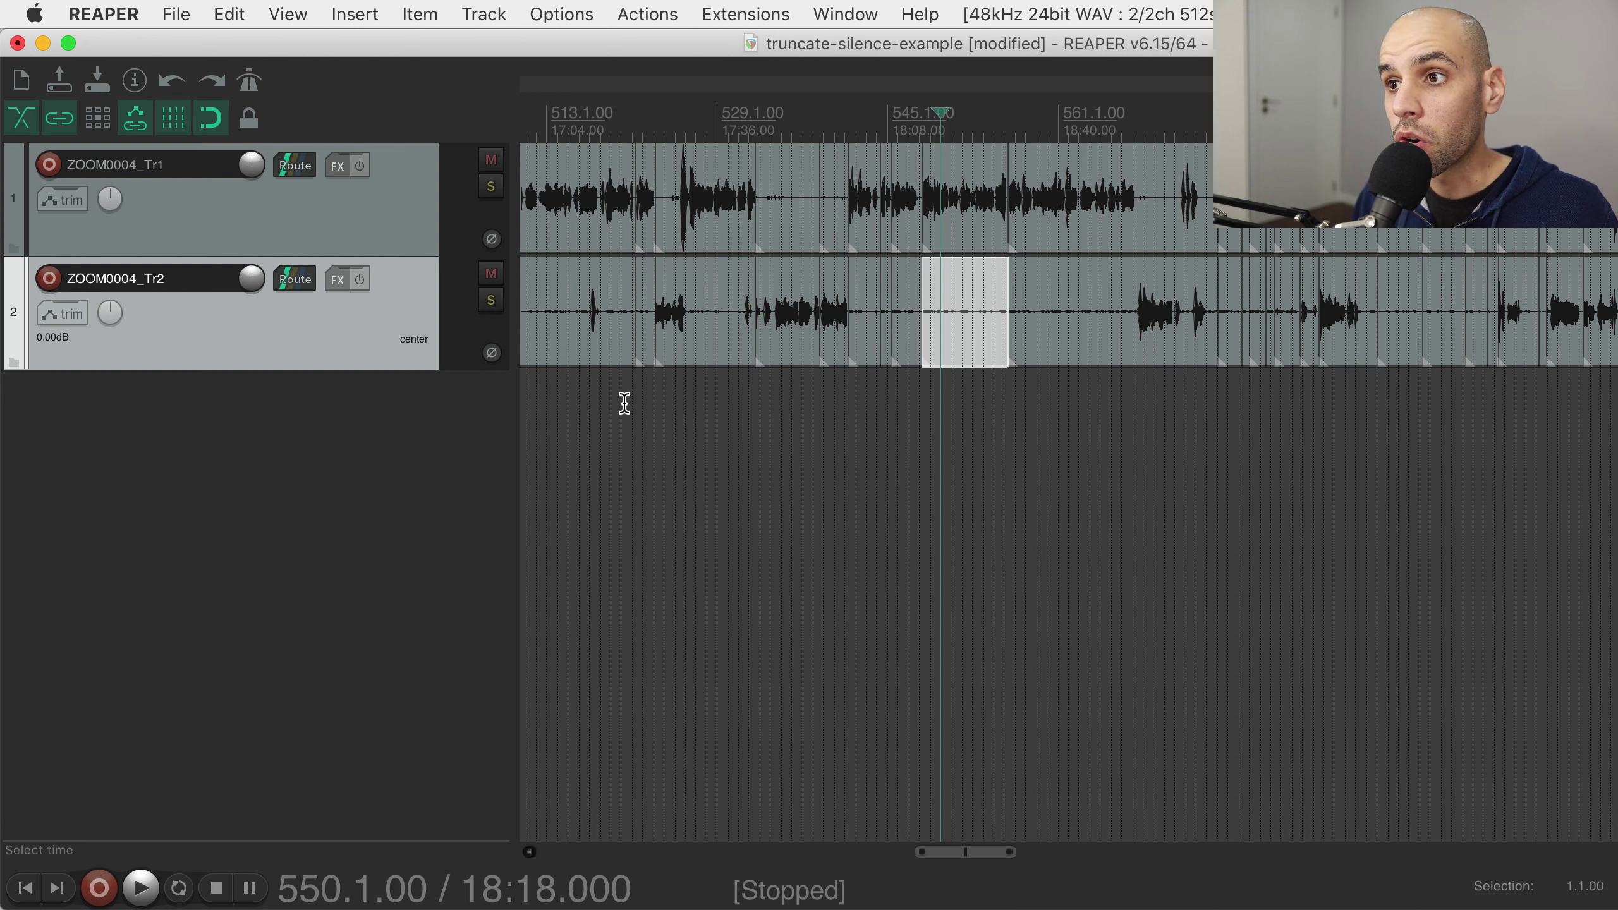
Open the Truncate silence custom action for editing with its editor beside the action list, and clear the timeline's item selection
key(question)
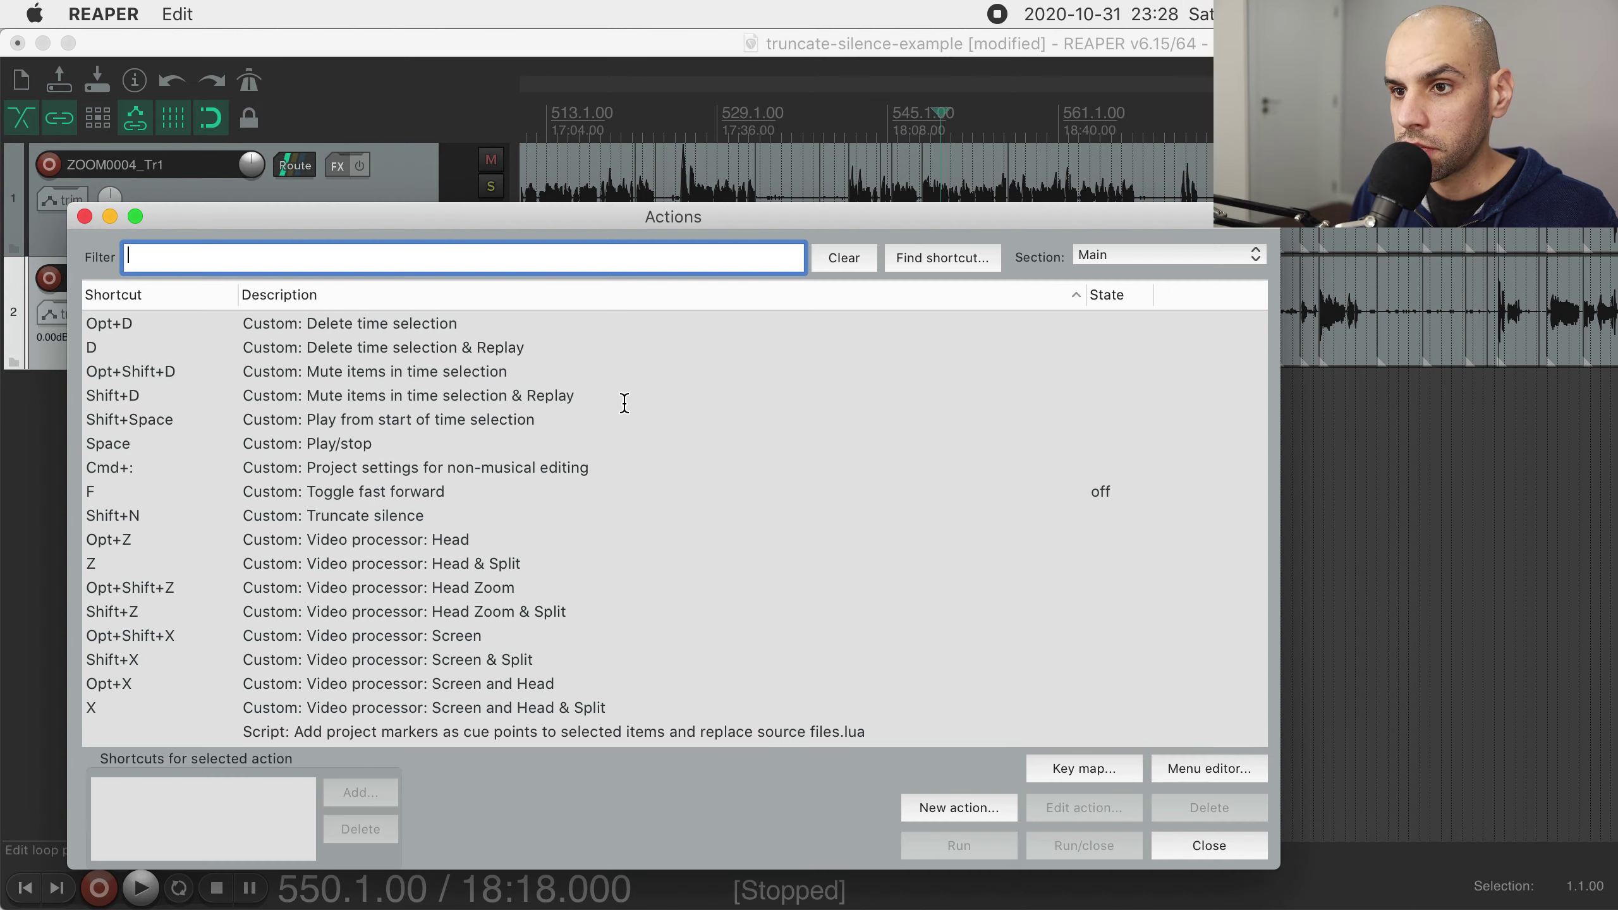
click(320, 514)
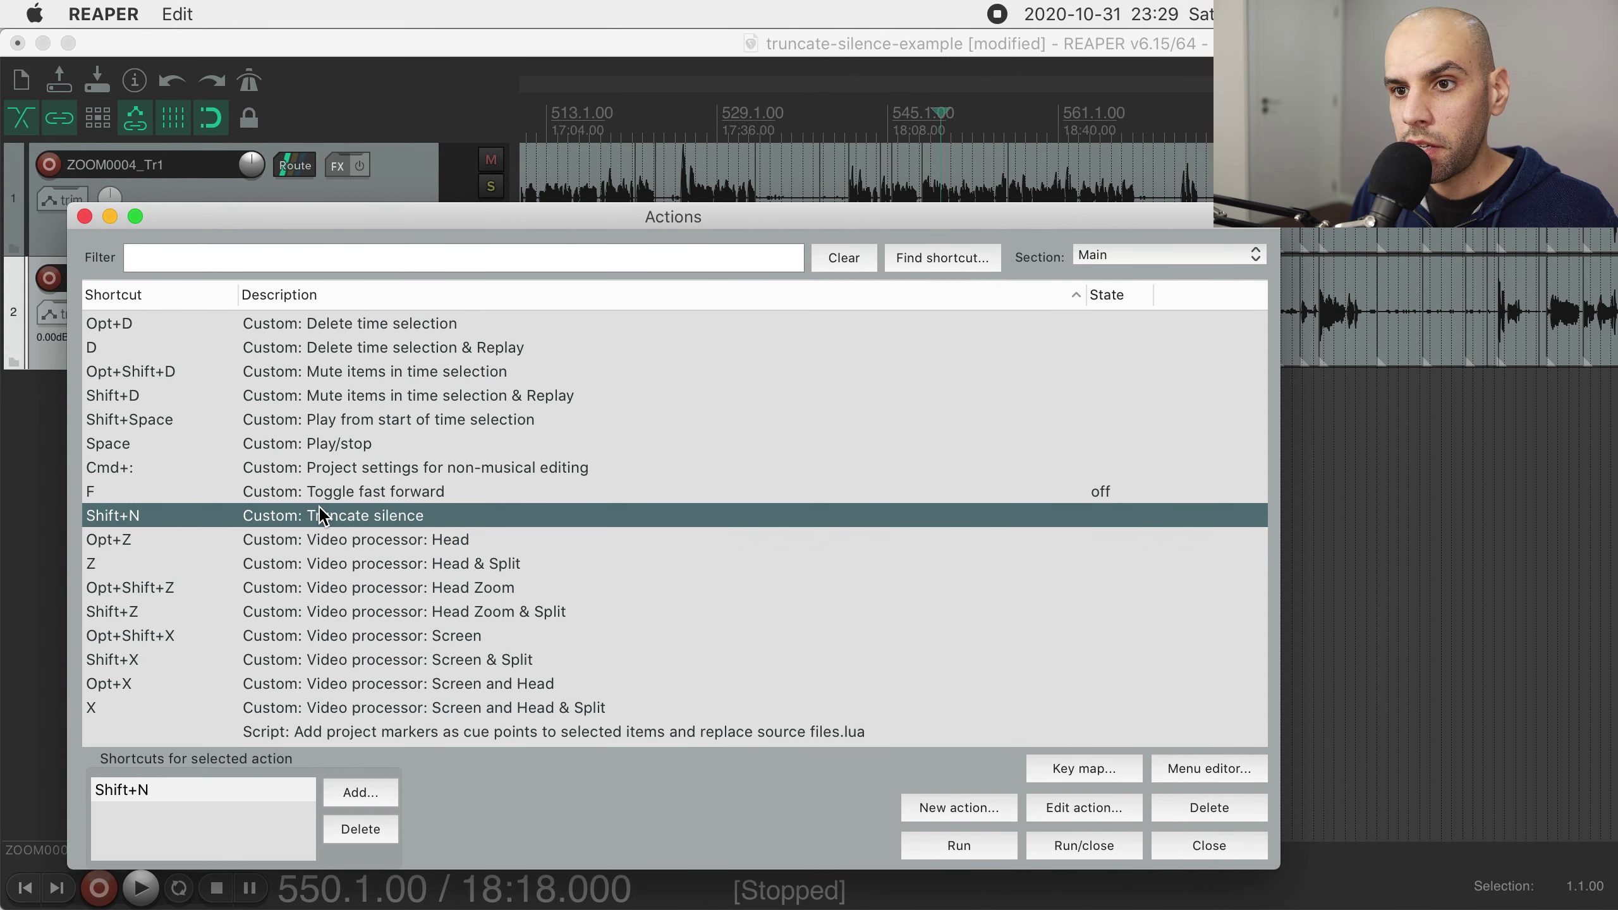
key(ctrl+alt+j)
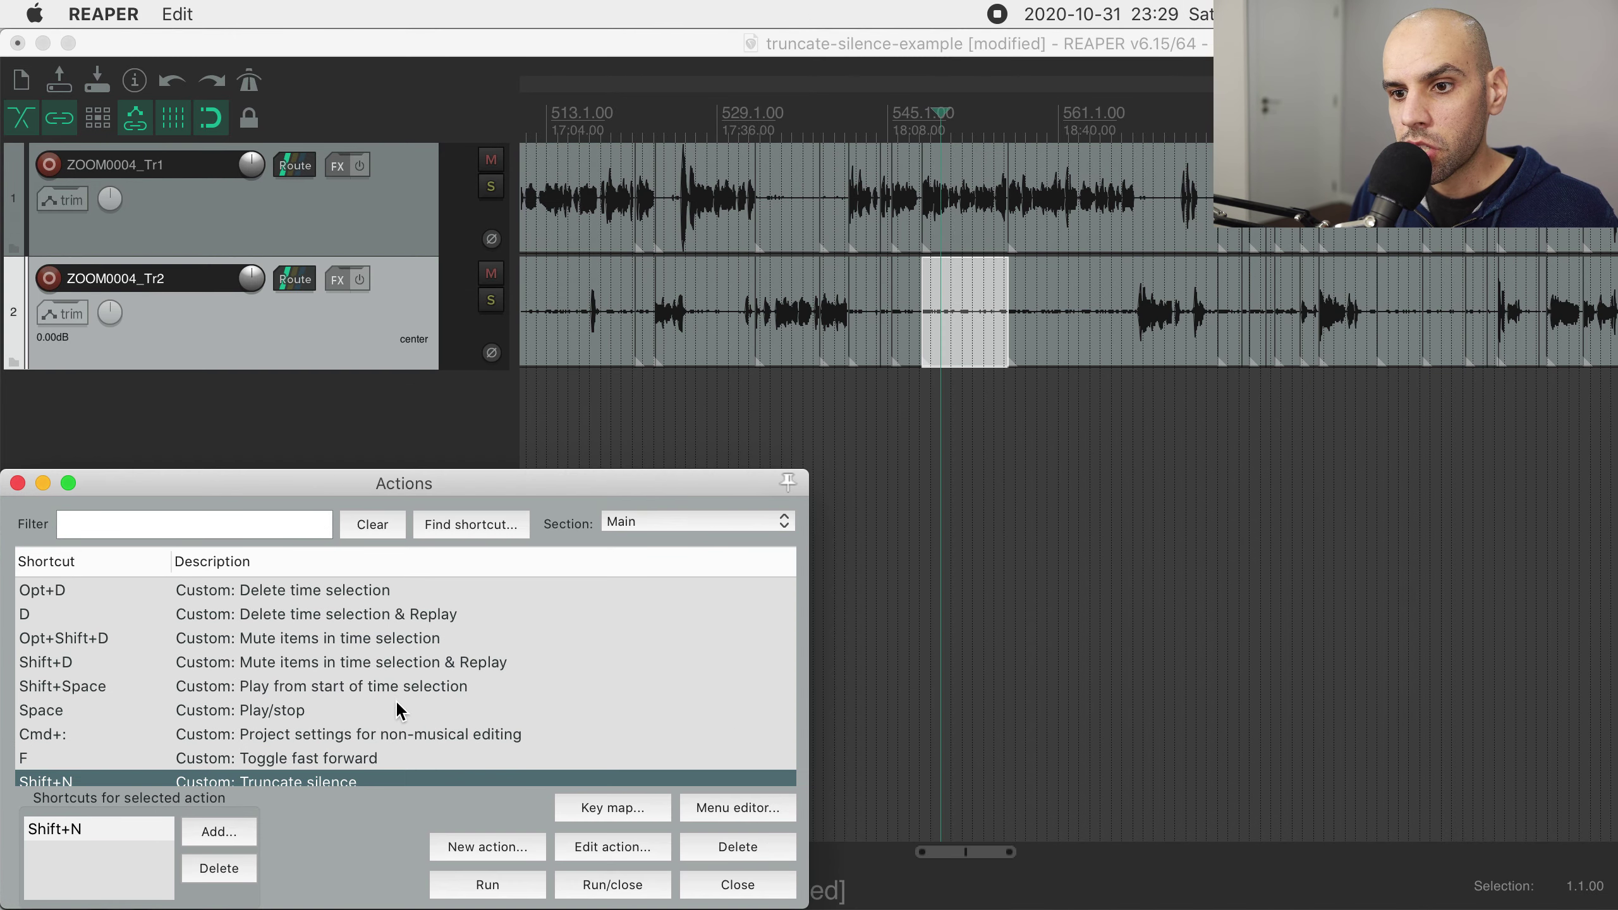
scroll(397, 703, down, 4)
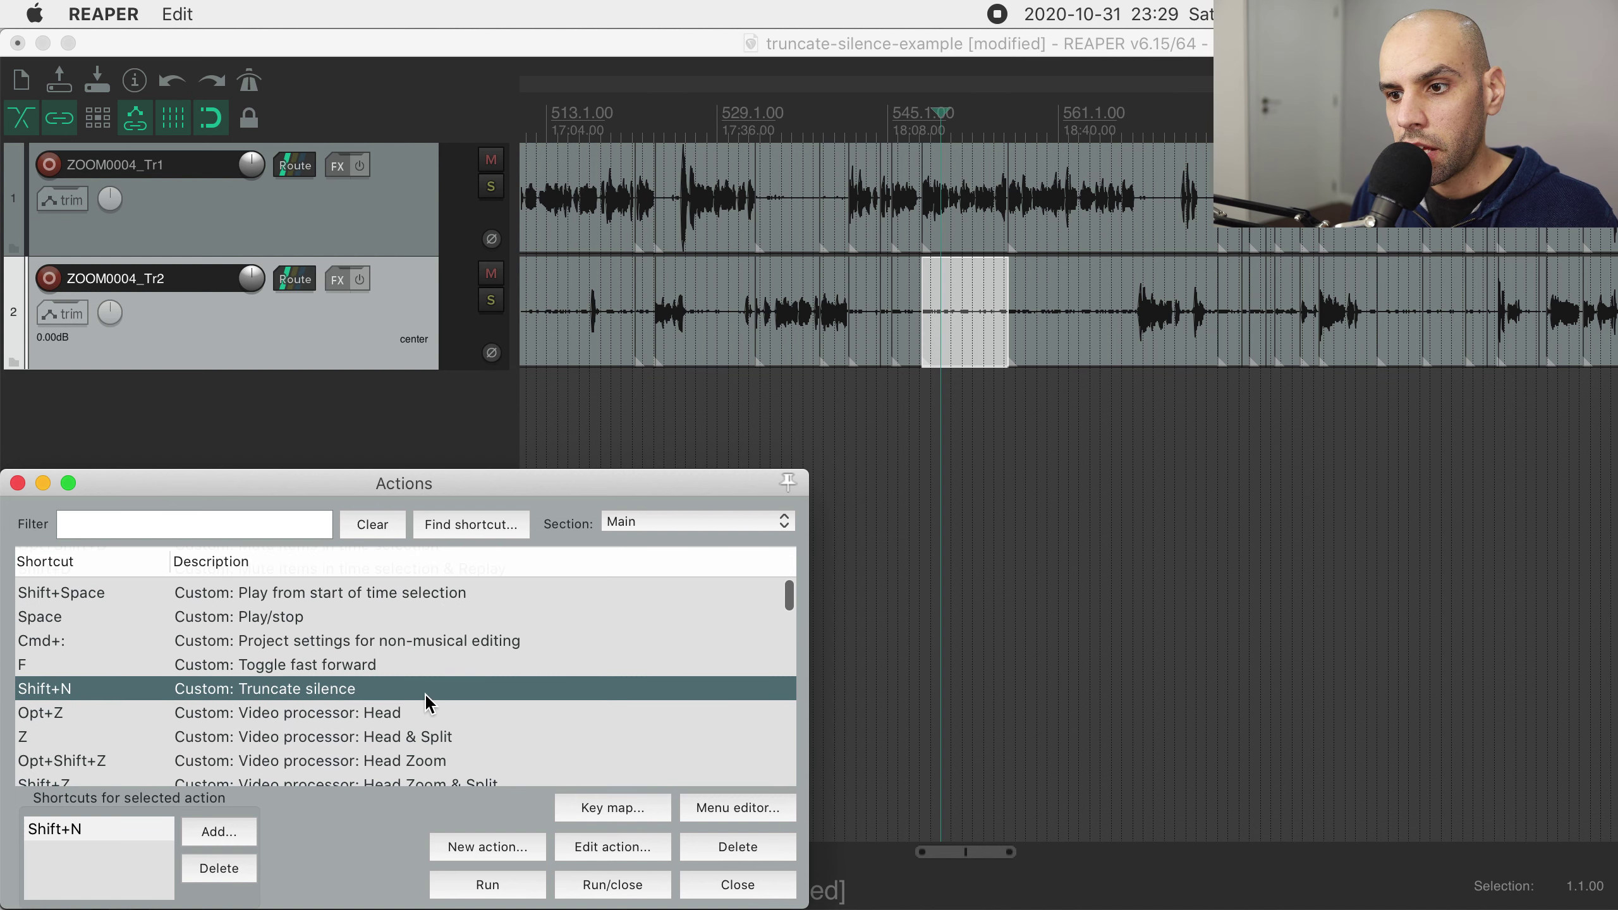
click(630, 846)
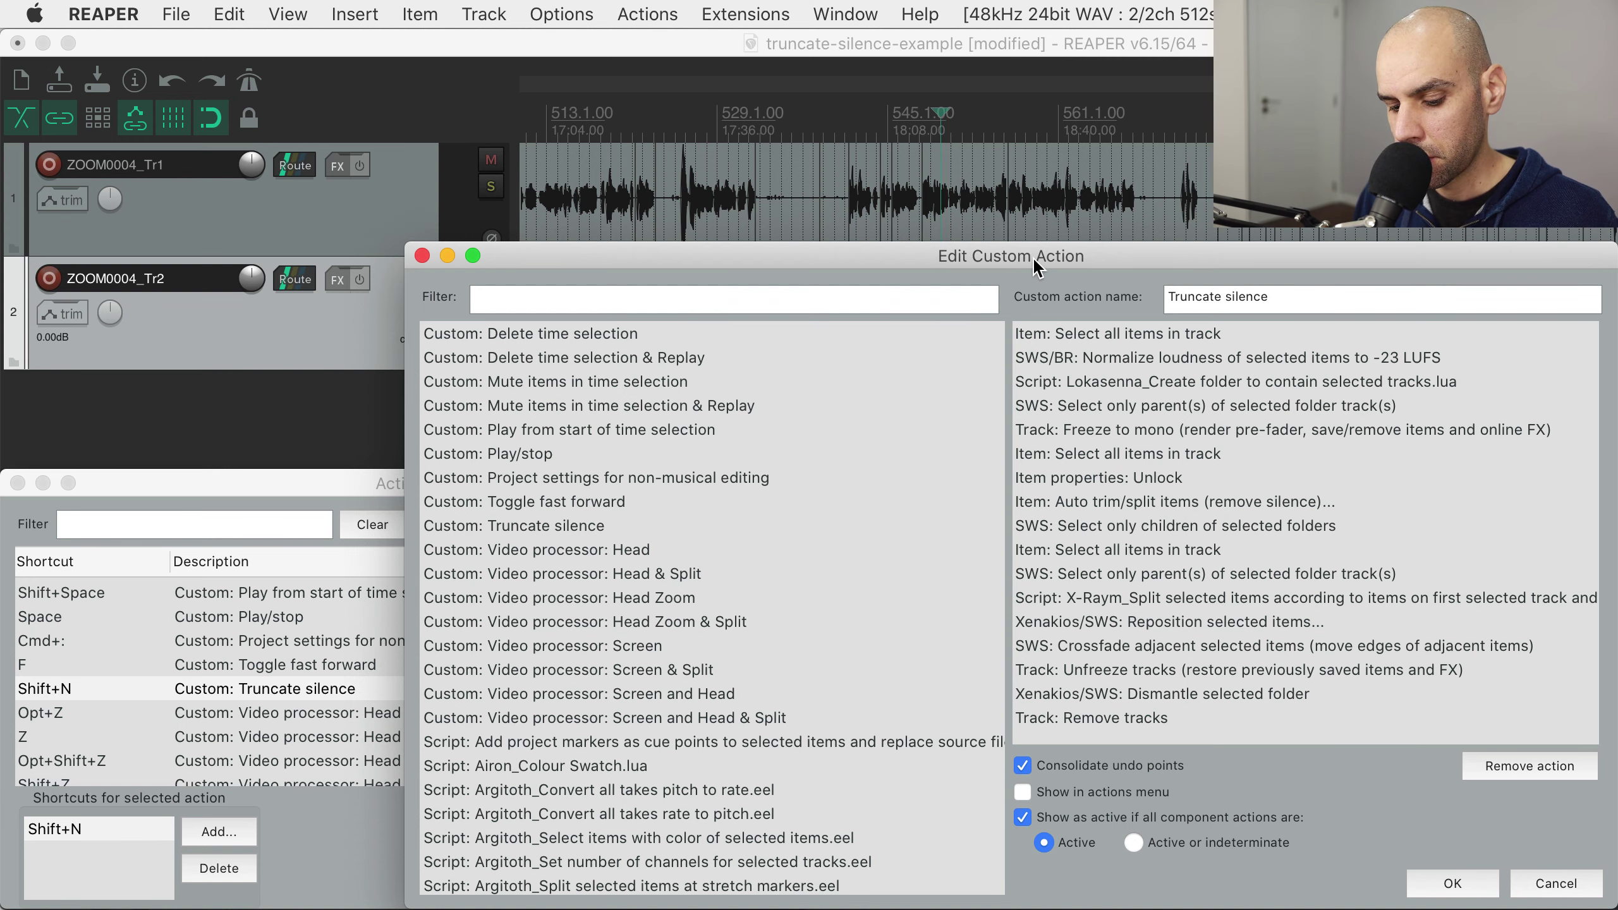
drag(1031, 256, 1436, 483)
click(920, 440)
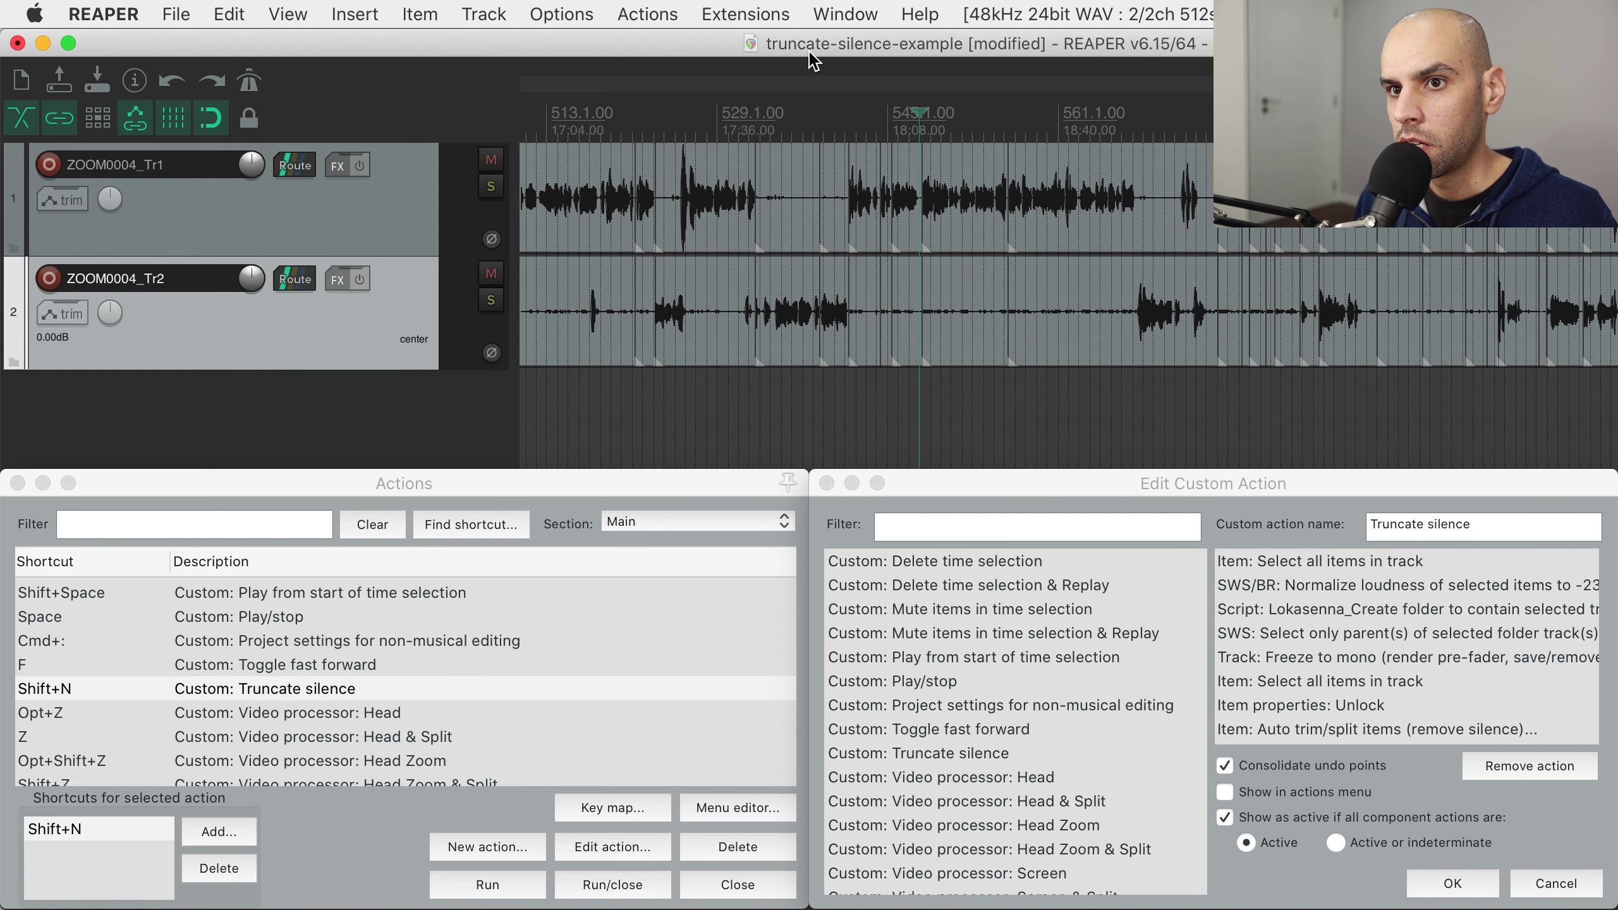
scroll(712, 354, left, 5)
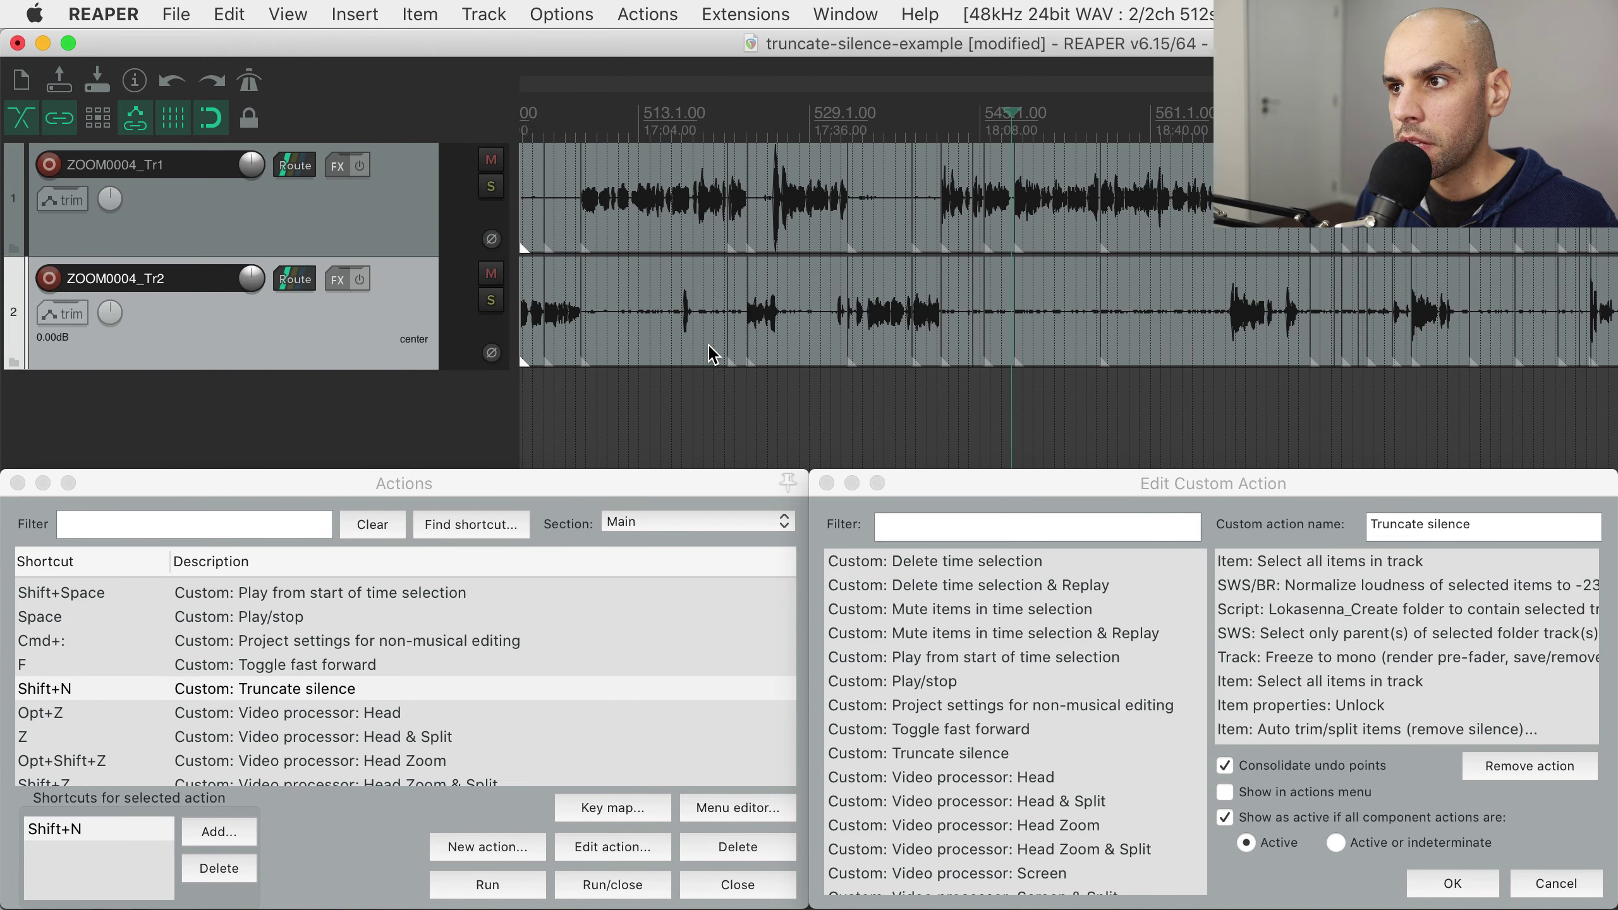
Select both tracks, ZOOM0004_Tr1 and ZOOM0004_Tr2, and undo the silence truncation to restore the unprocessed recording
scroll(711, 354, left, 5)
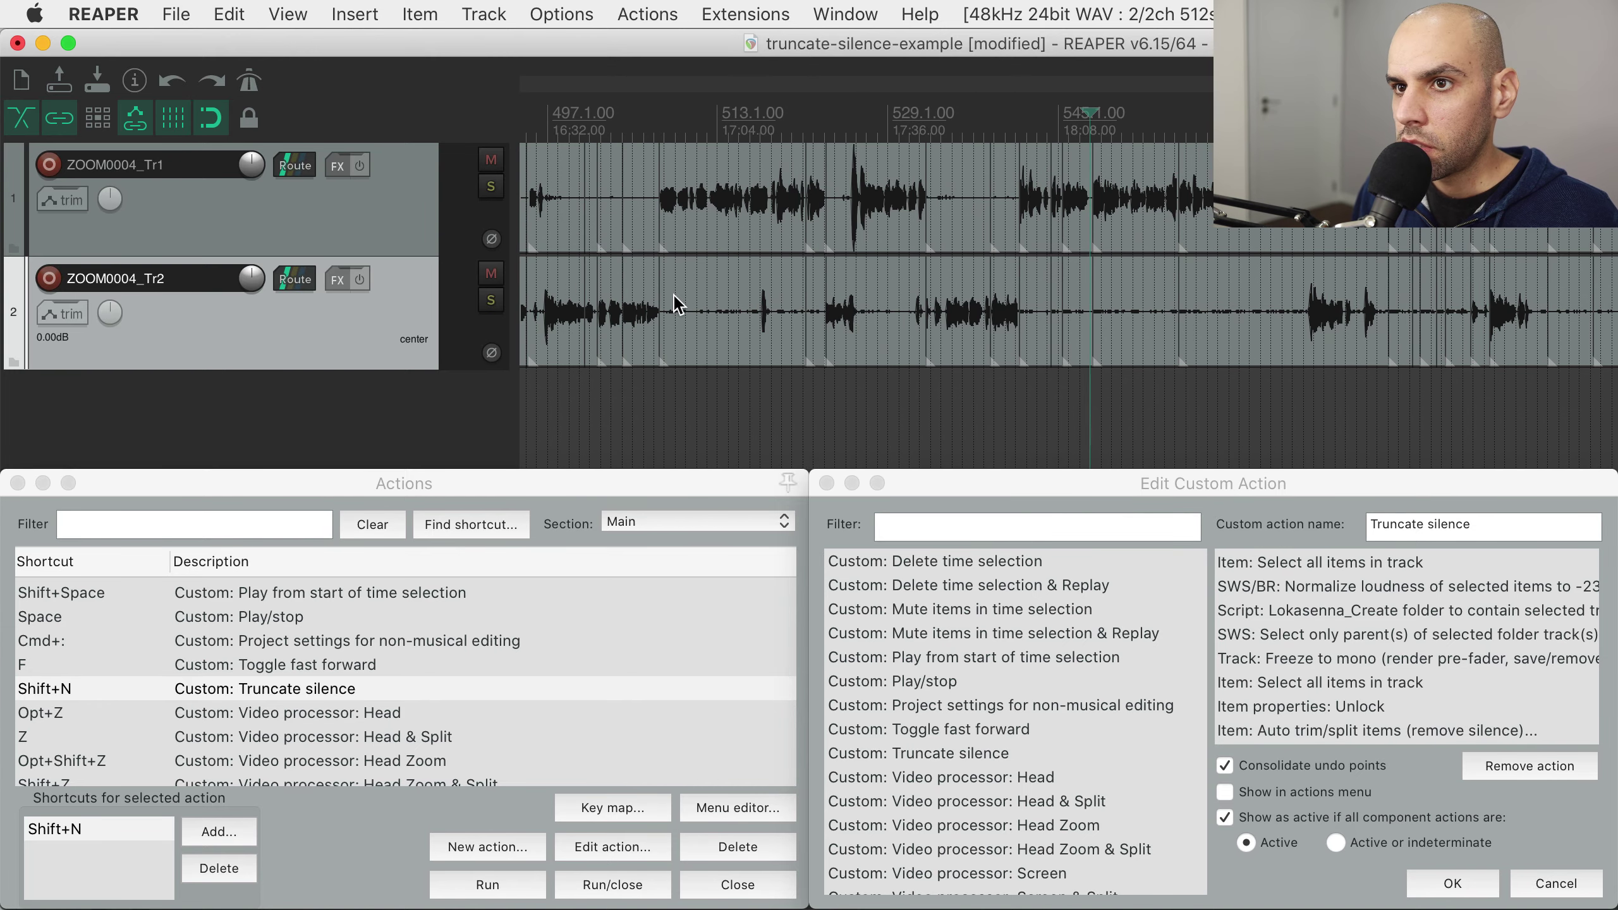
click(423, 198)
shift+click(420, 304)
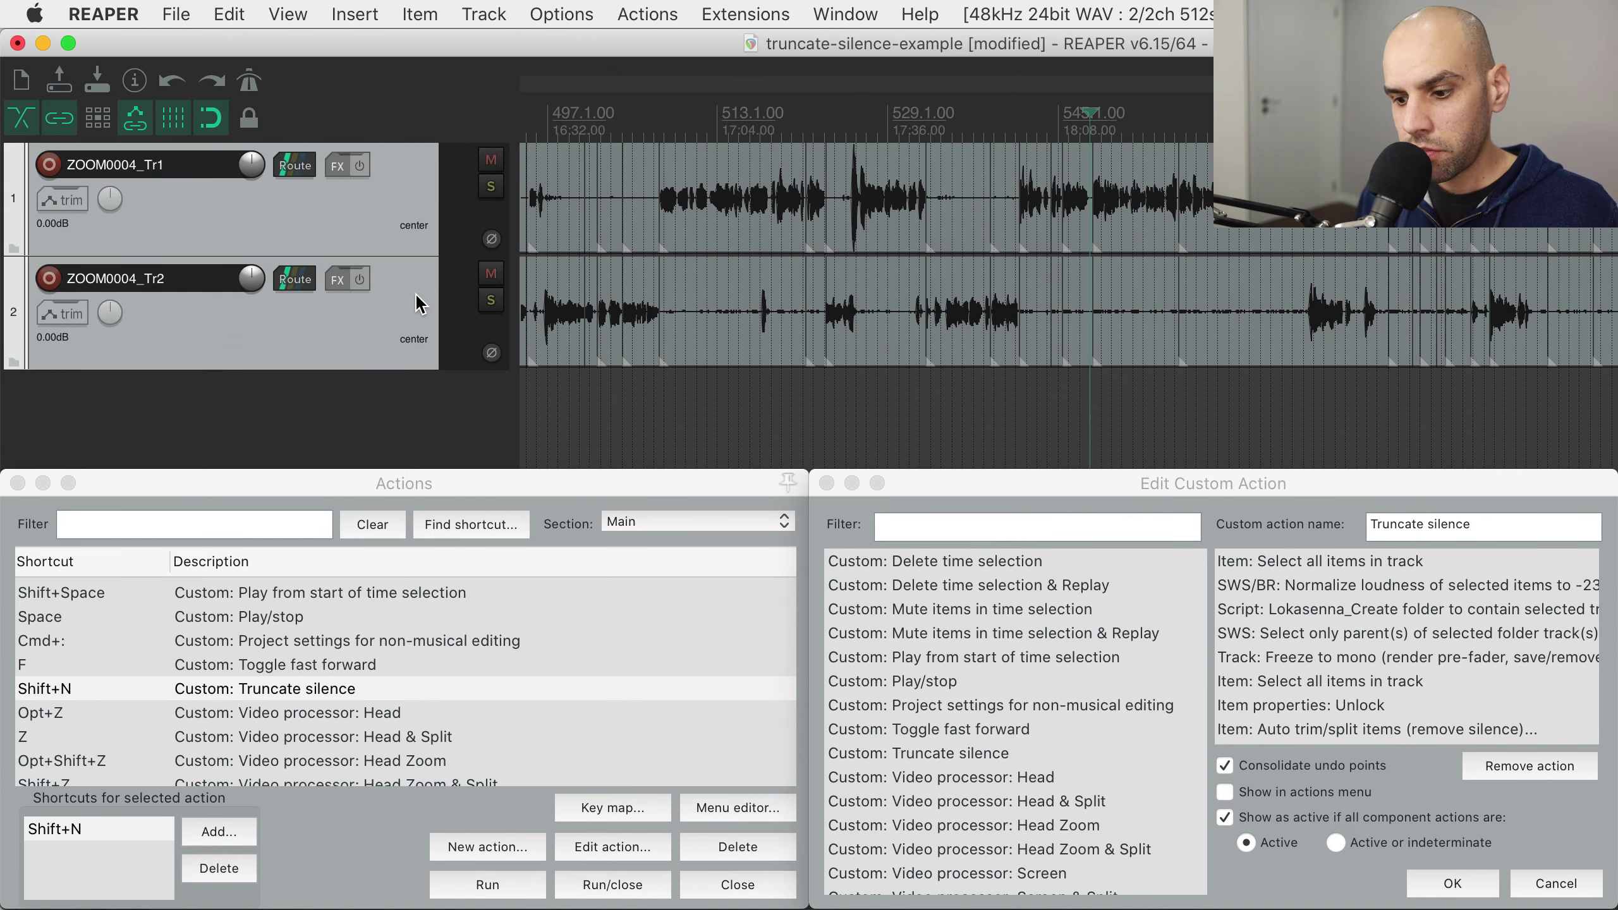
key(shift+n)
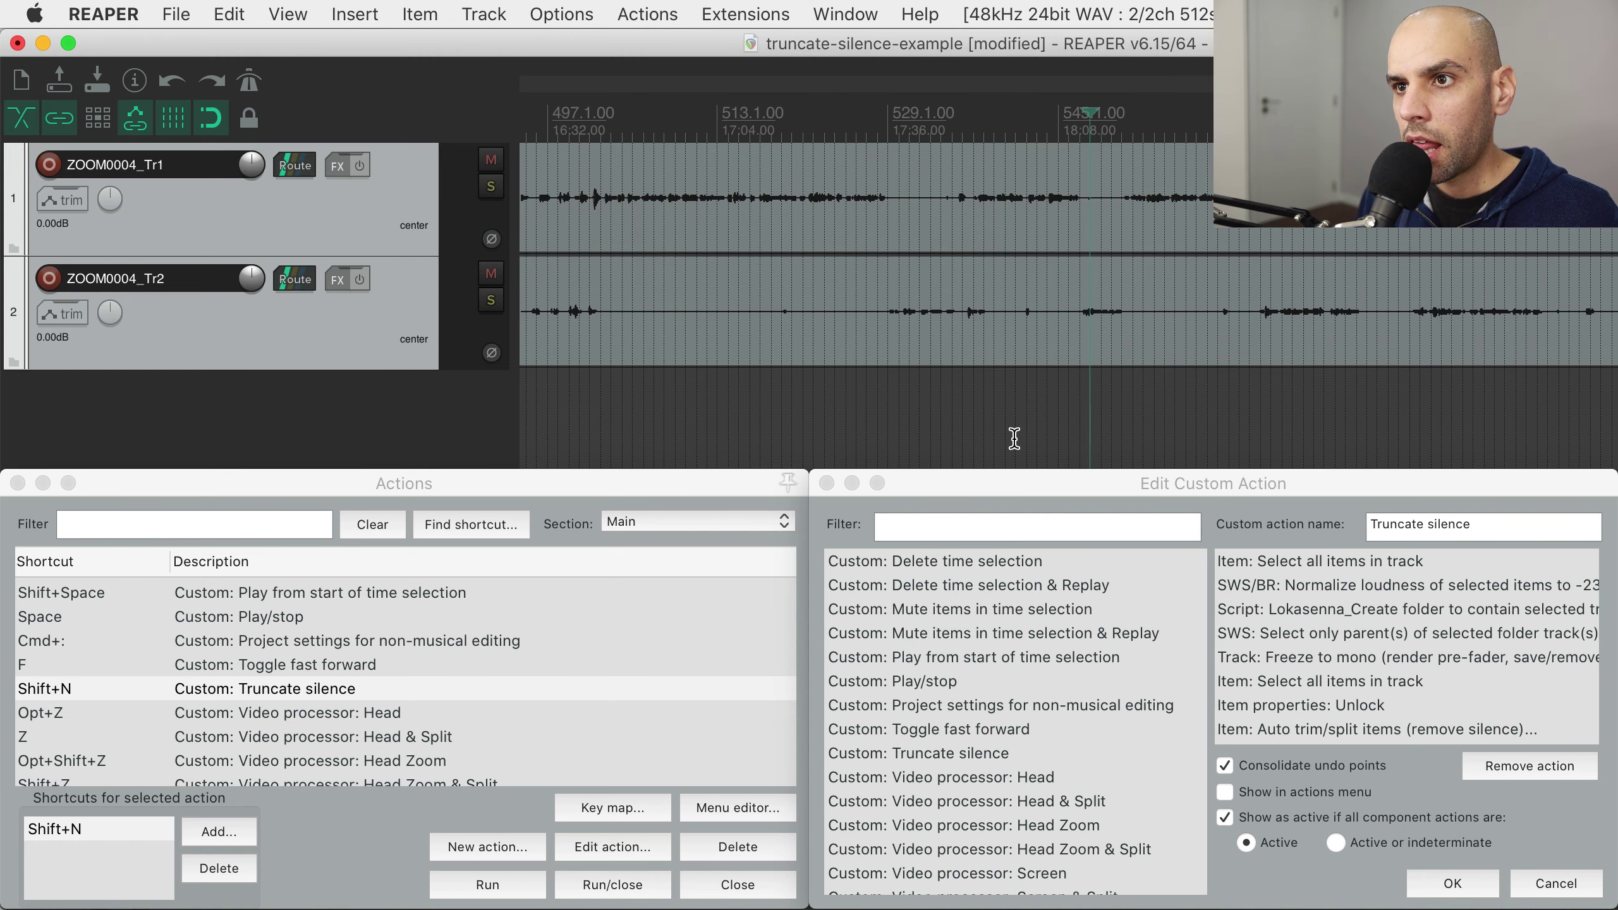
Apply Truncate silence to both tracks at an earlier part of the recording, and undo it
scroll(685, 275, left, 5)
click(425, 209)
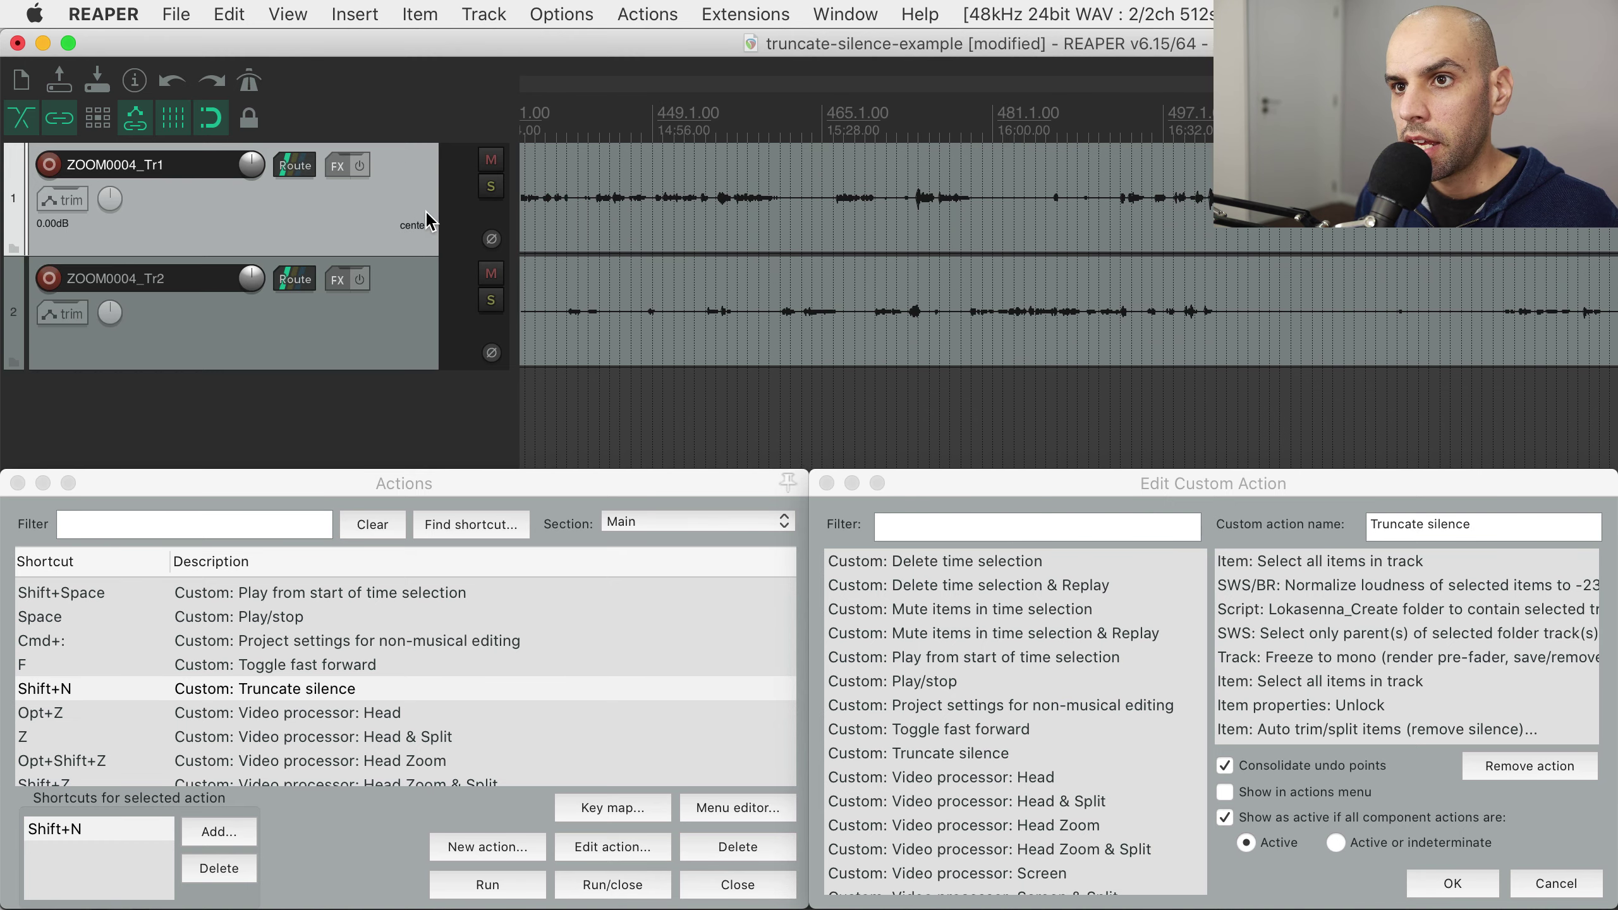
shift+click(405, 302)
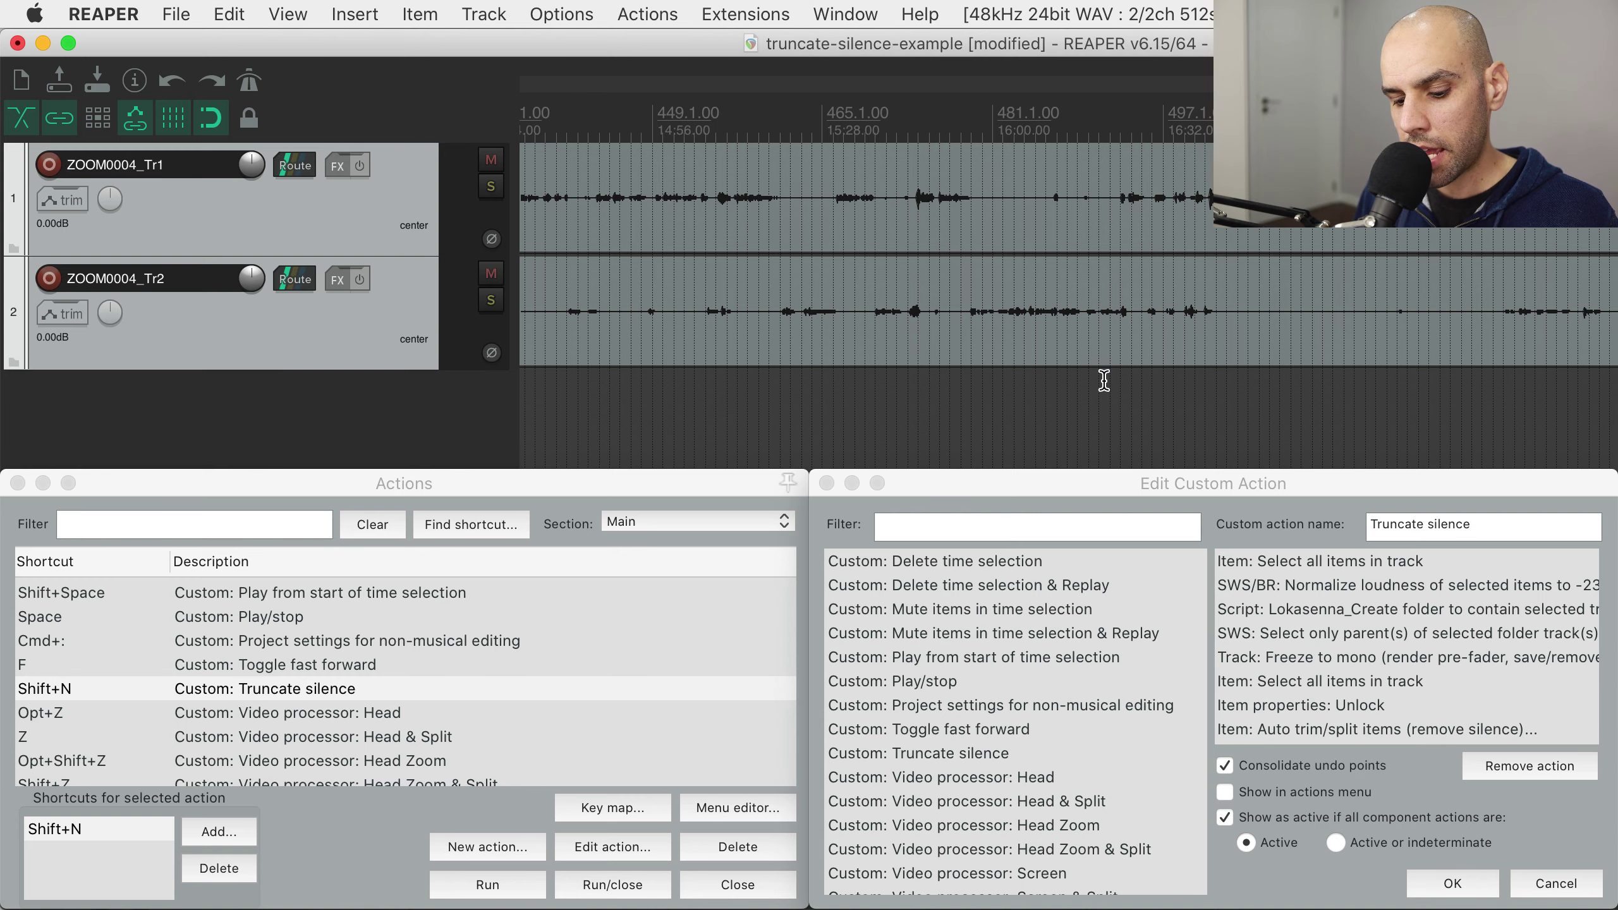
key(shift+n)
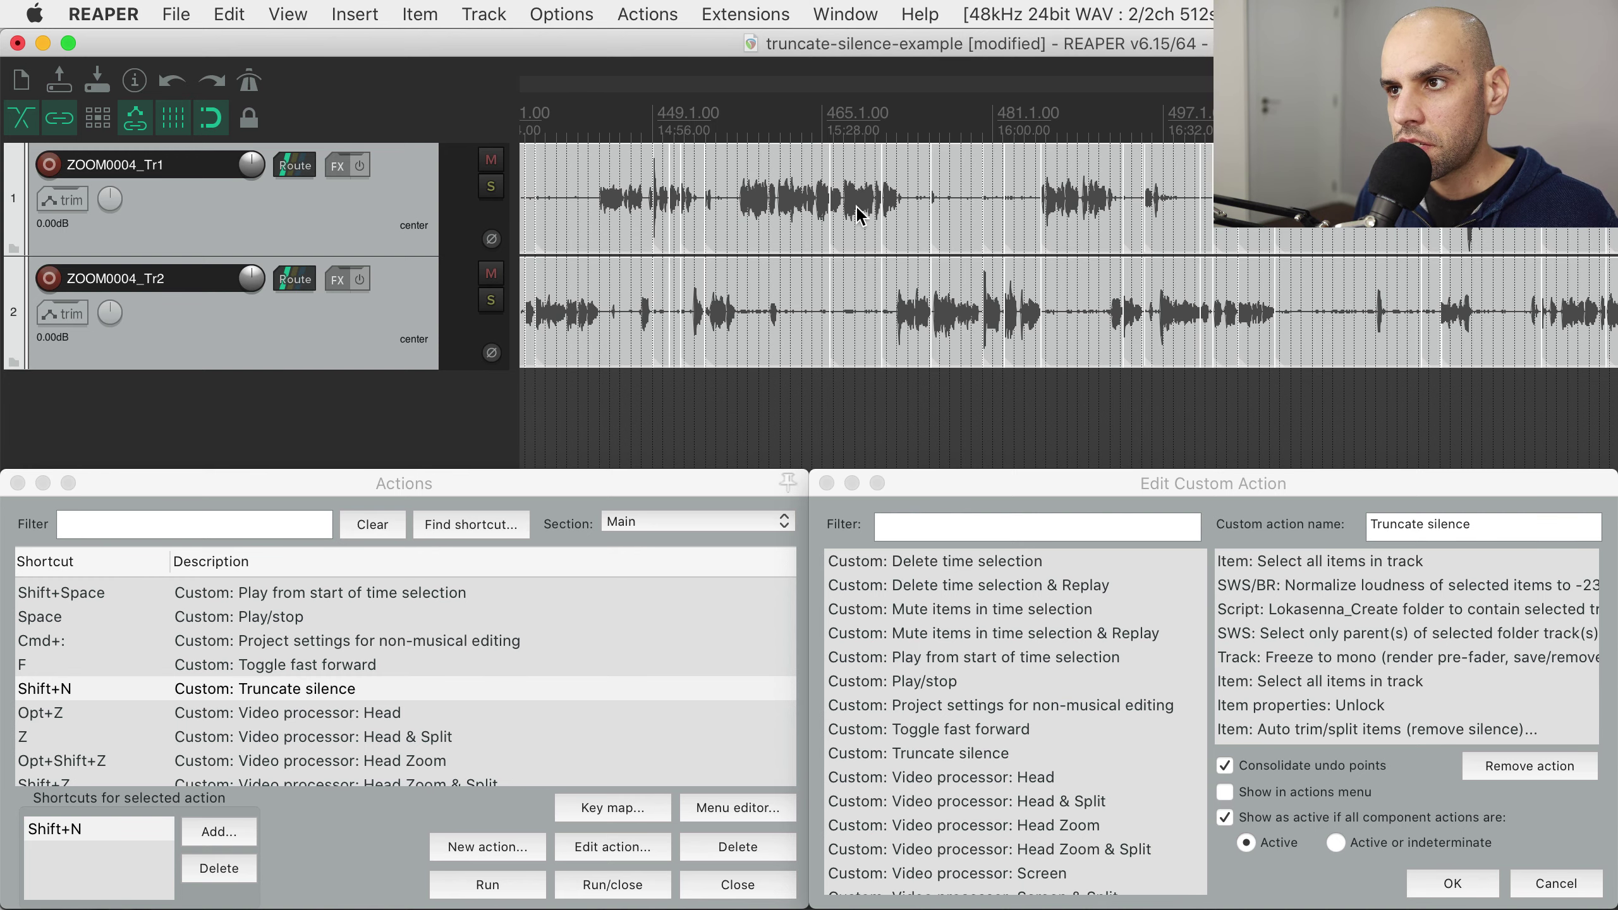
key(super+z)
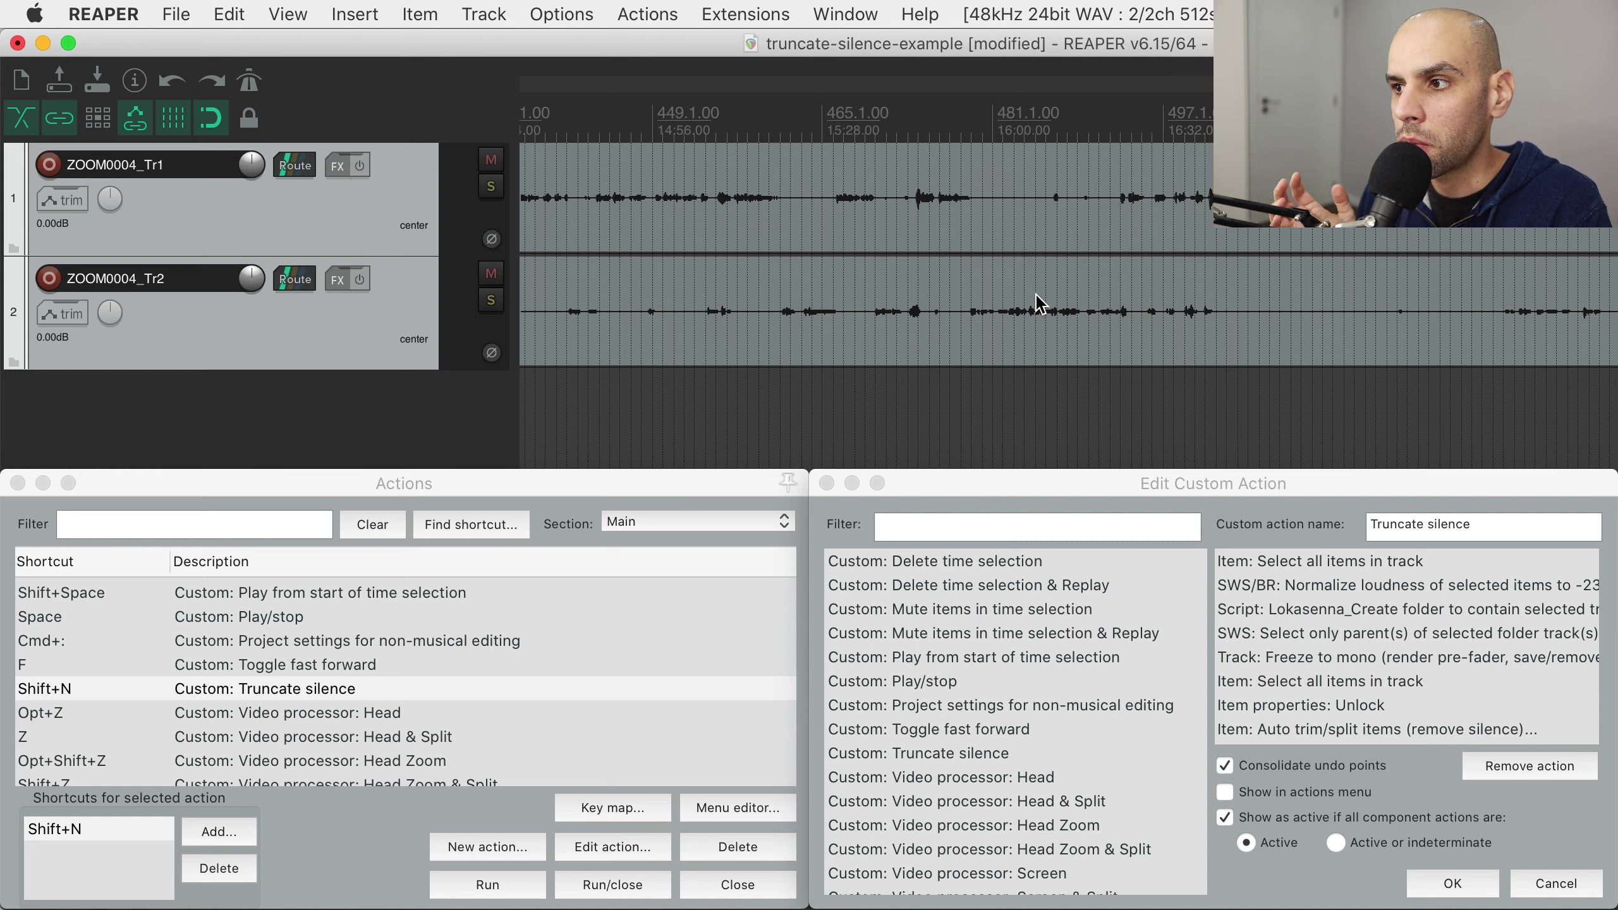
Examine the first component actions of Truncate silence, from selecting all items in track to normalizing loudness to -23 LUFS
click(1365, 562)
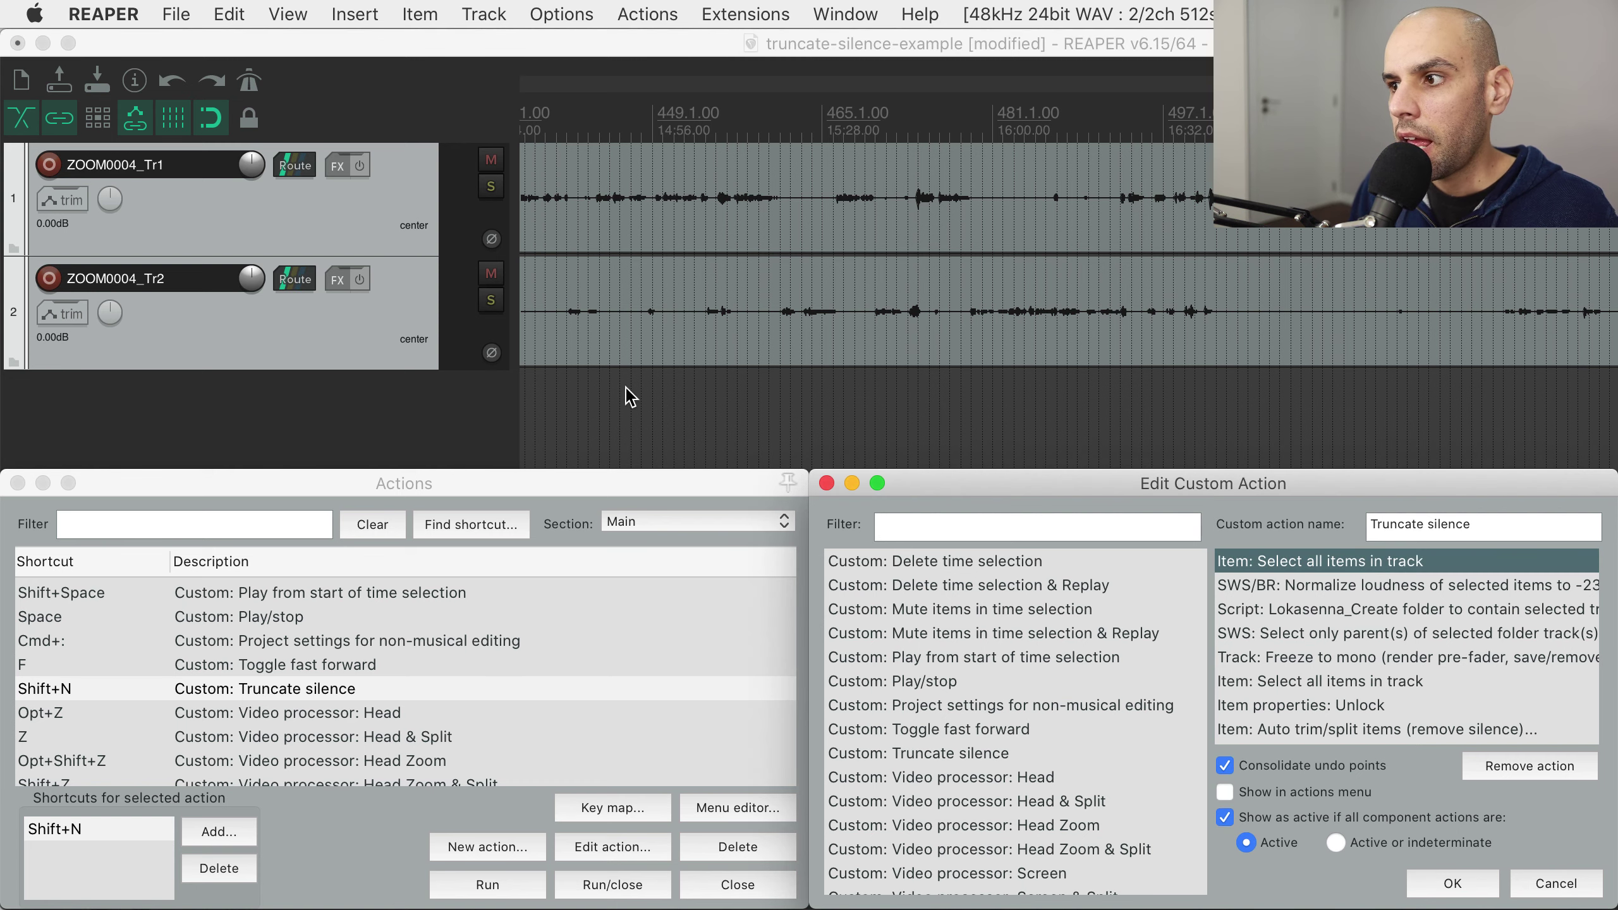
click(1426, 586)
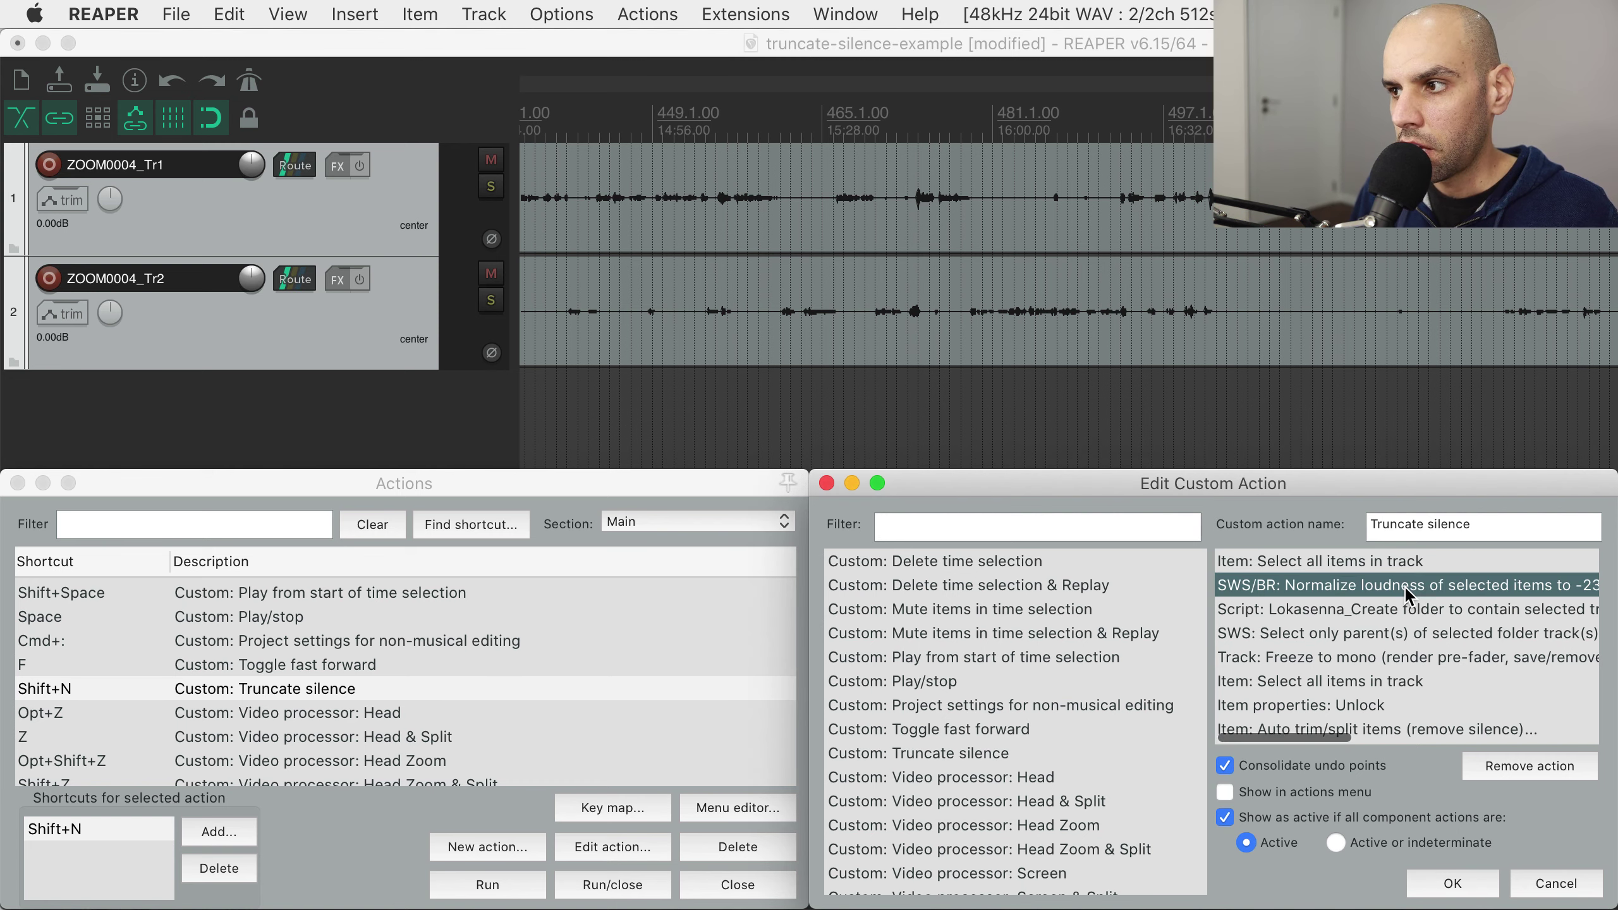
scroll(1404, 586, right, 5)
scroll(1403, 585, right, 4)
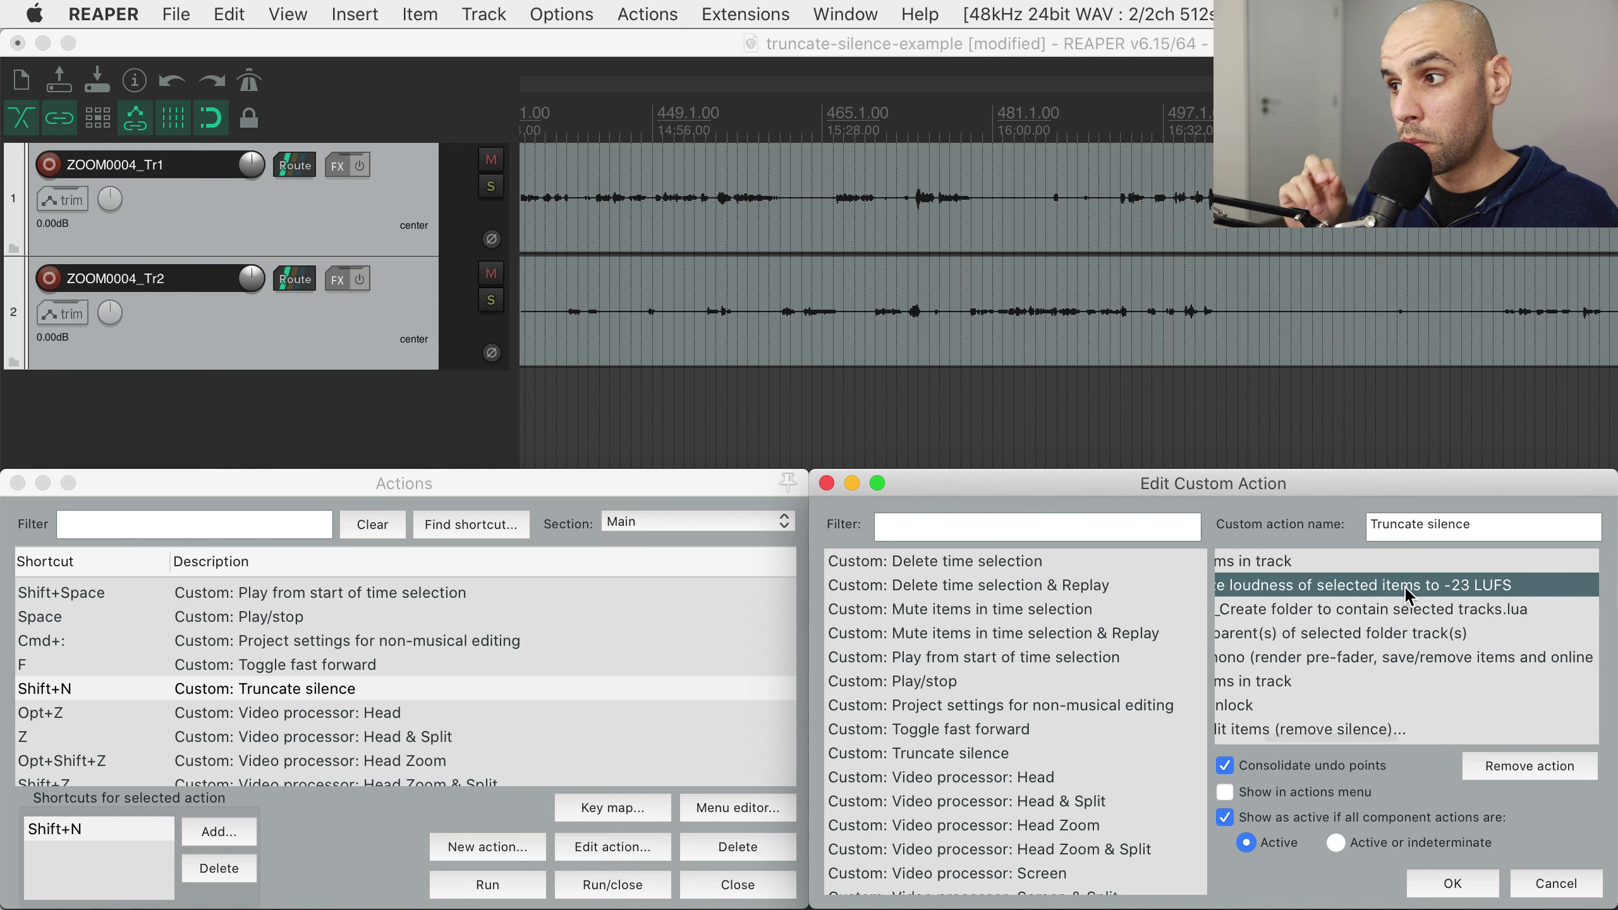
scroll(1431, 592, left, 8)
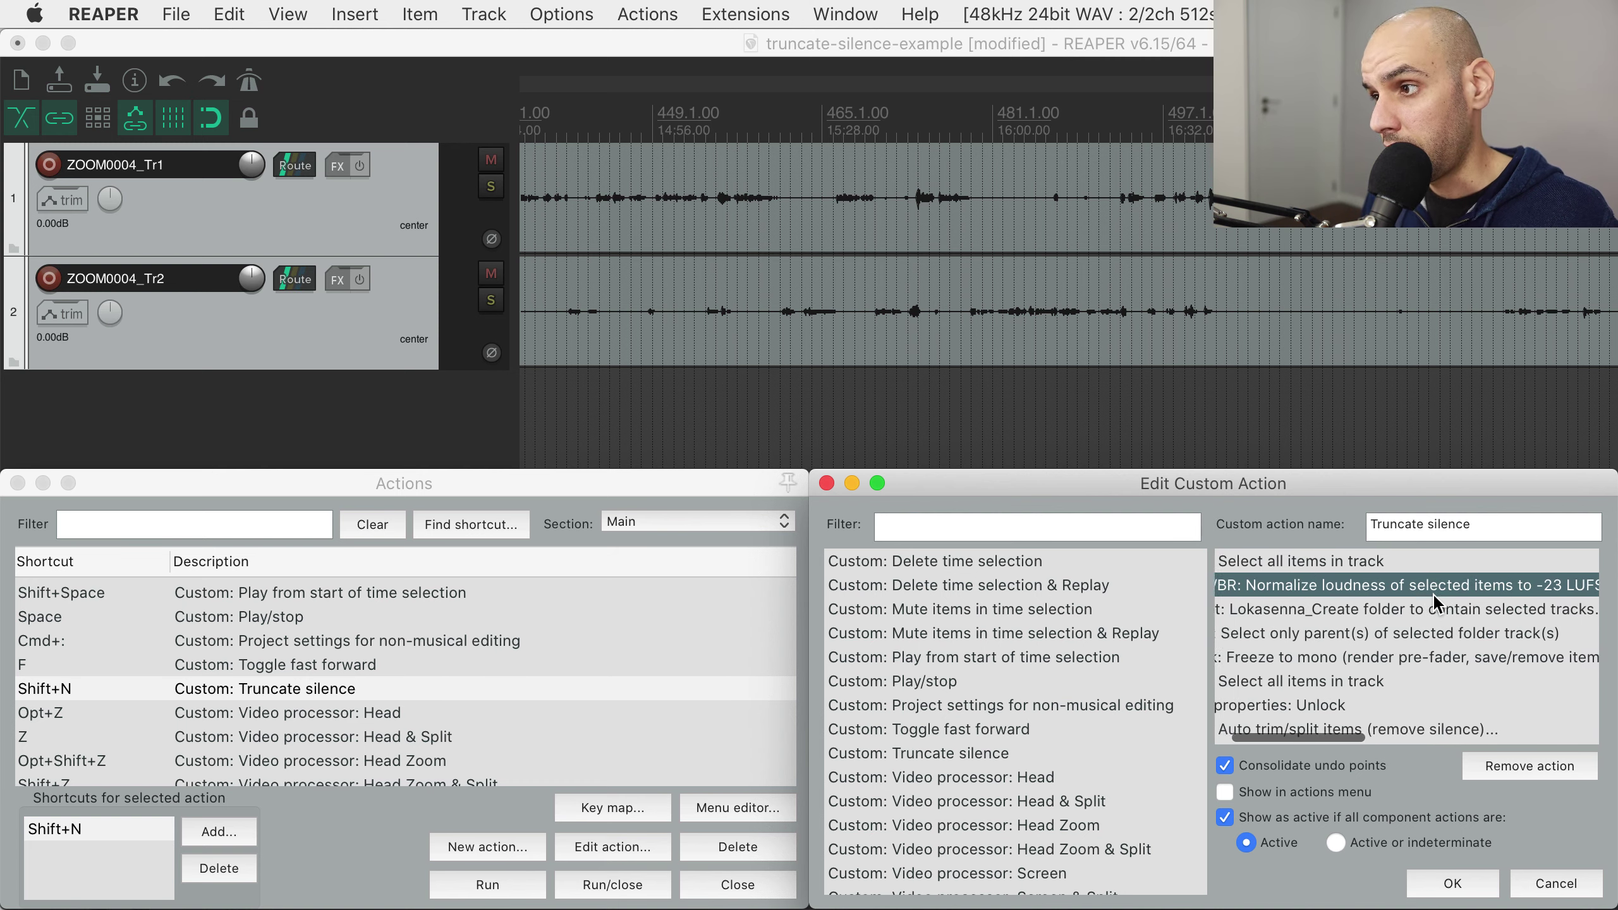
scroll(1432, 592, right, 2)
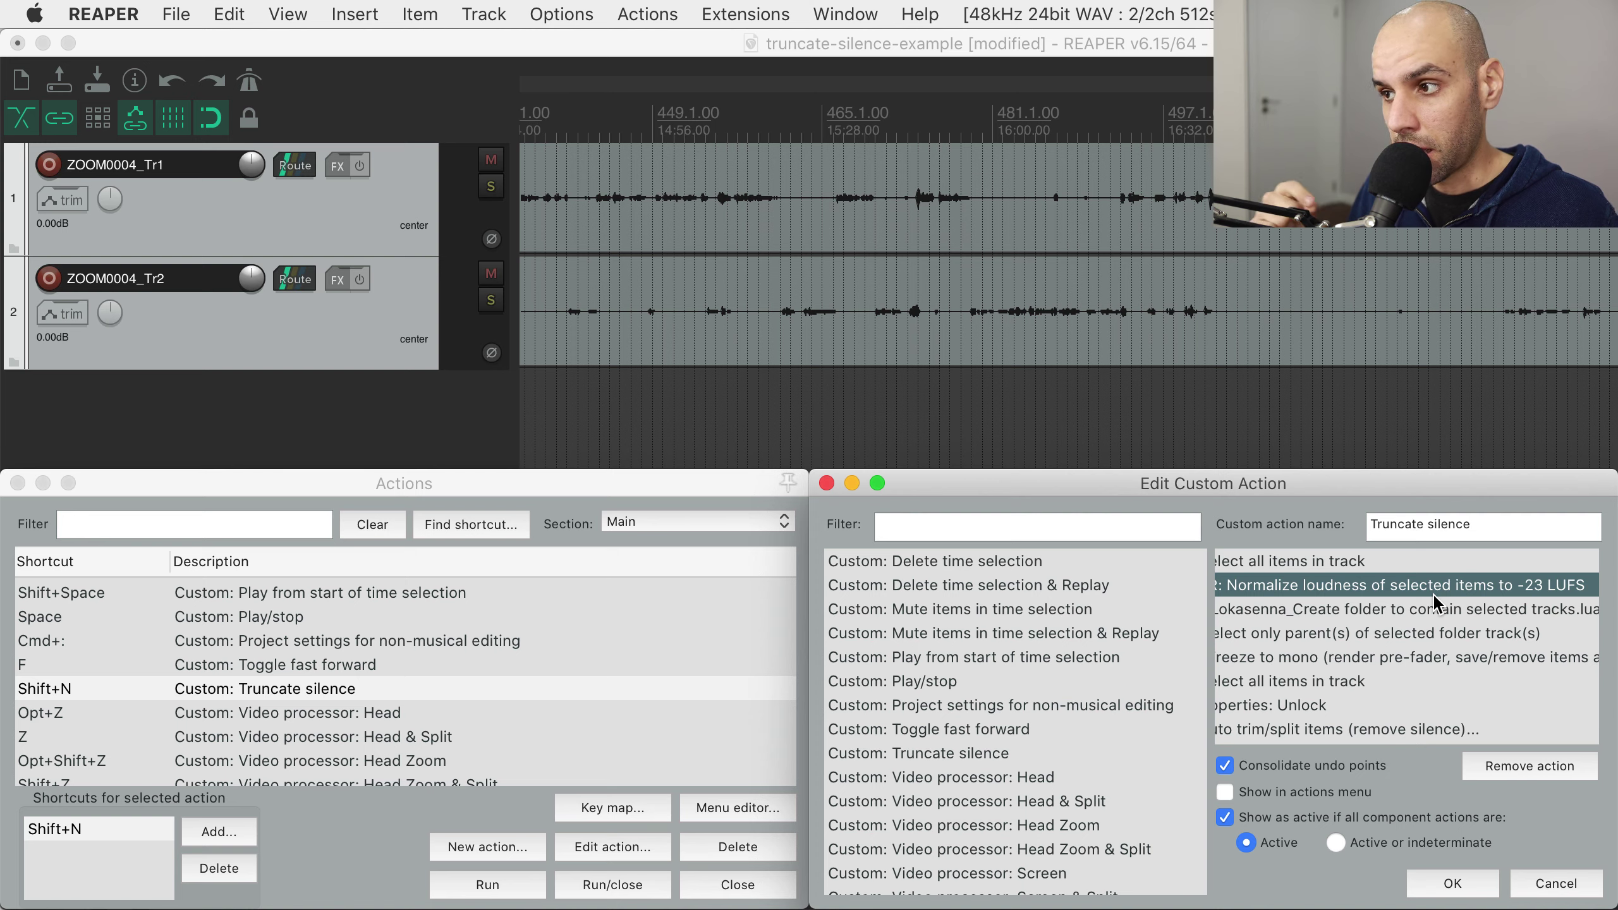
scroll(1432, 592, right, 3)
scroll(1432, 592, right, 3)
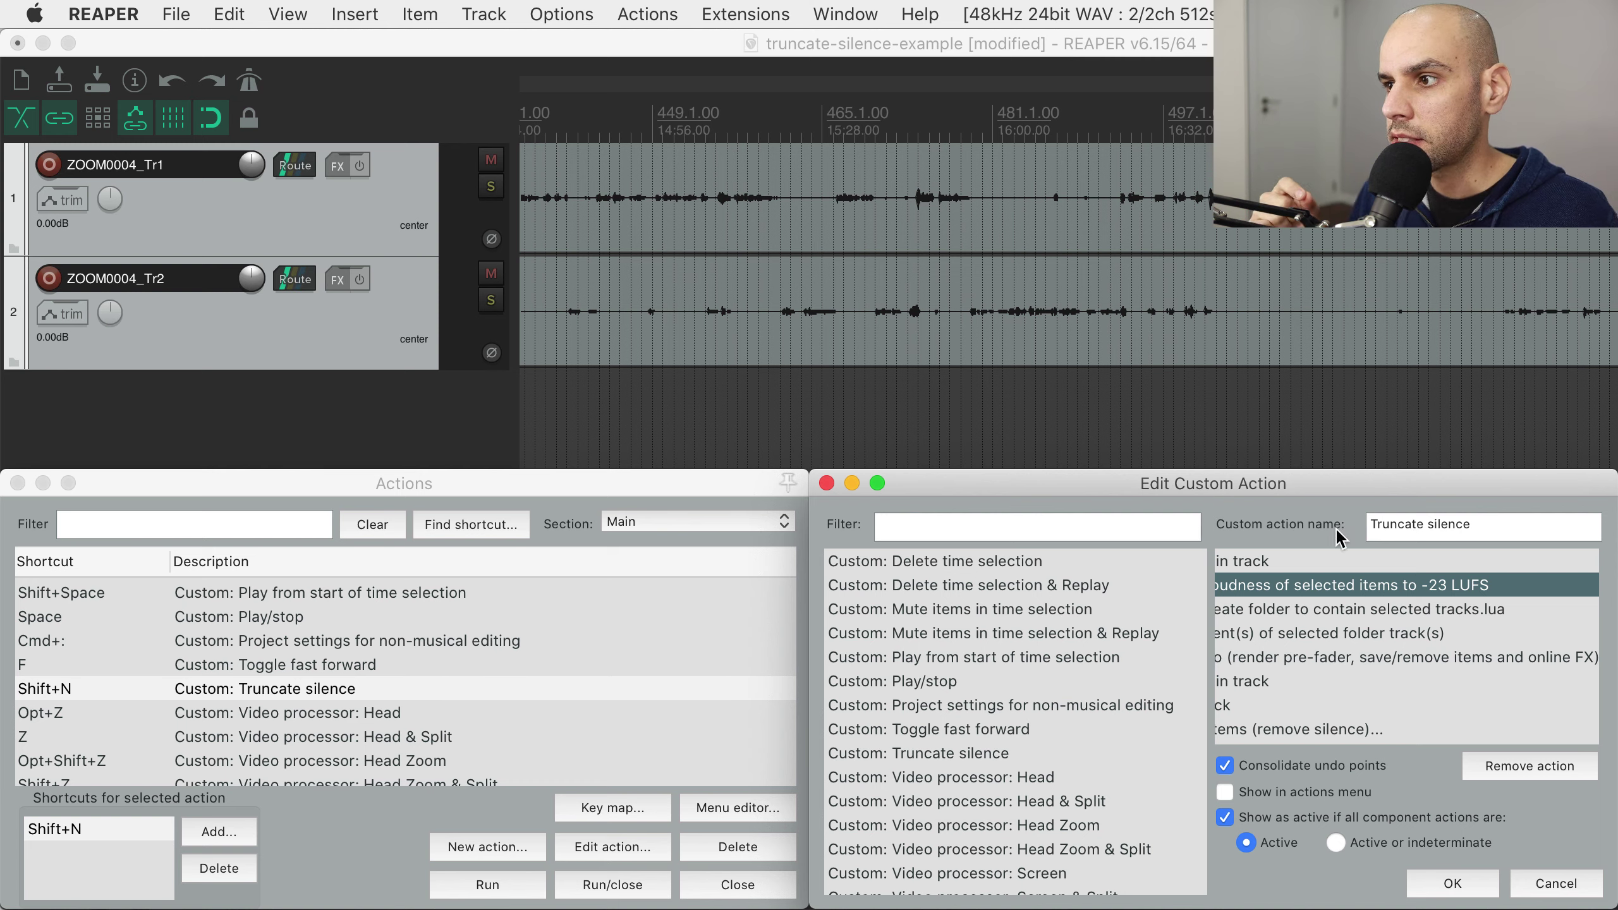
scroll(1327, 613, left, 3)
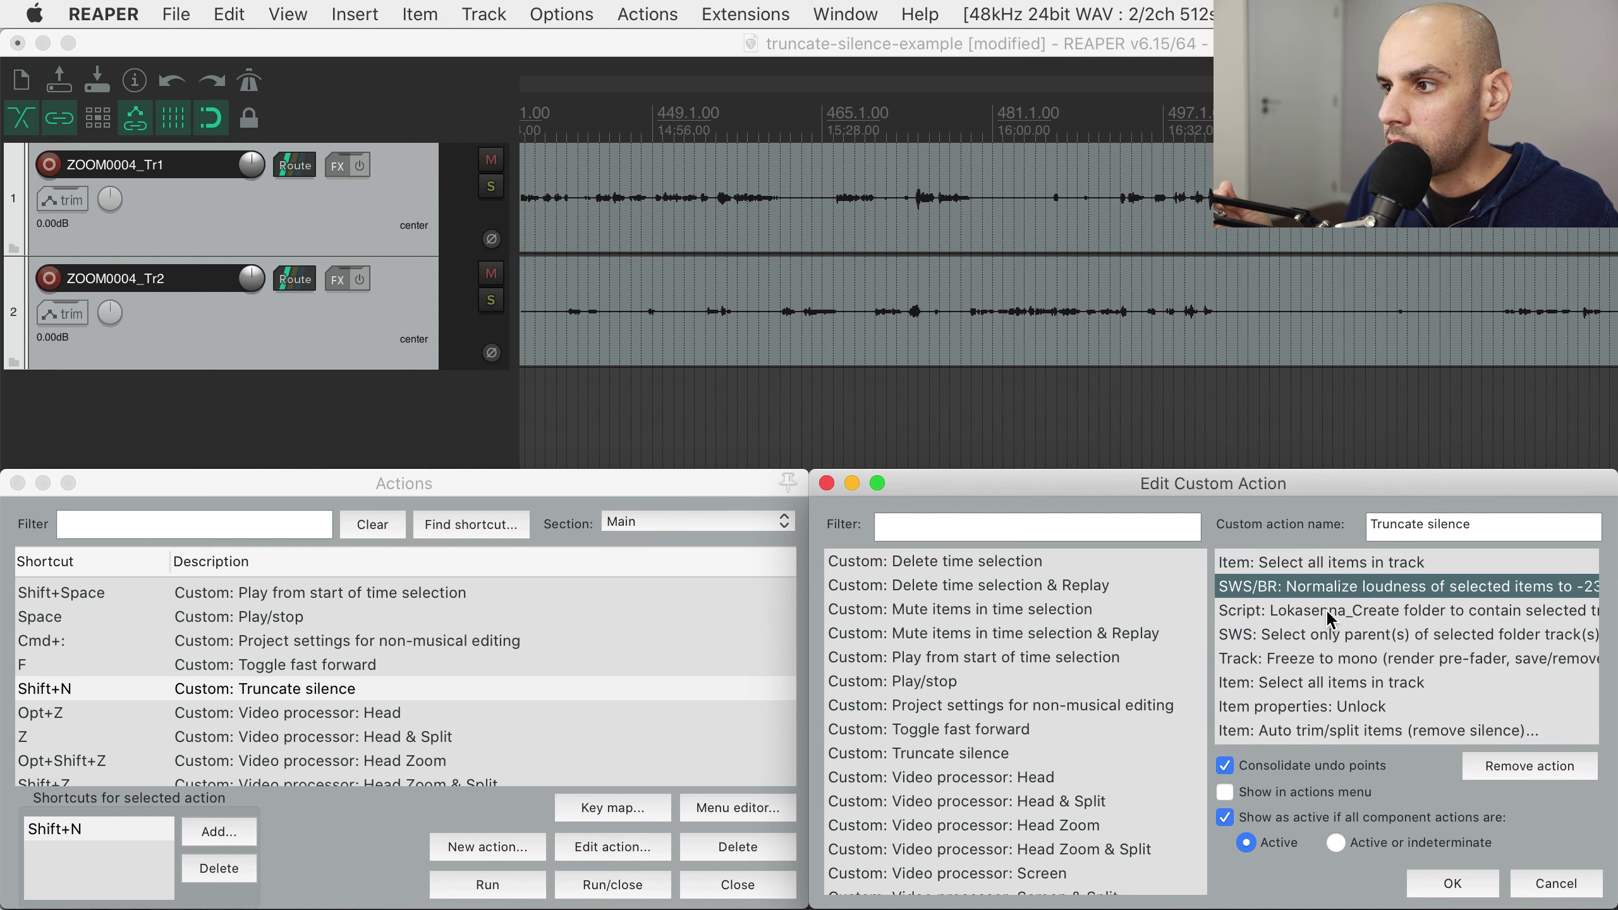
scroll(1325, 608, right, 4)
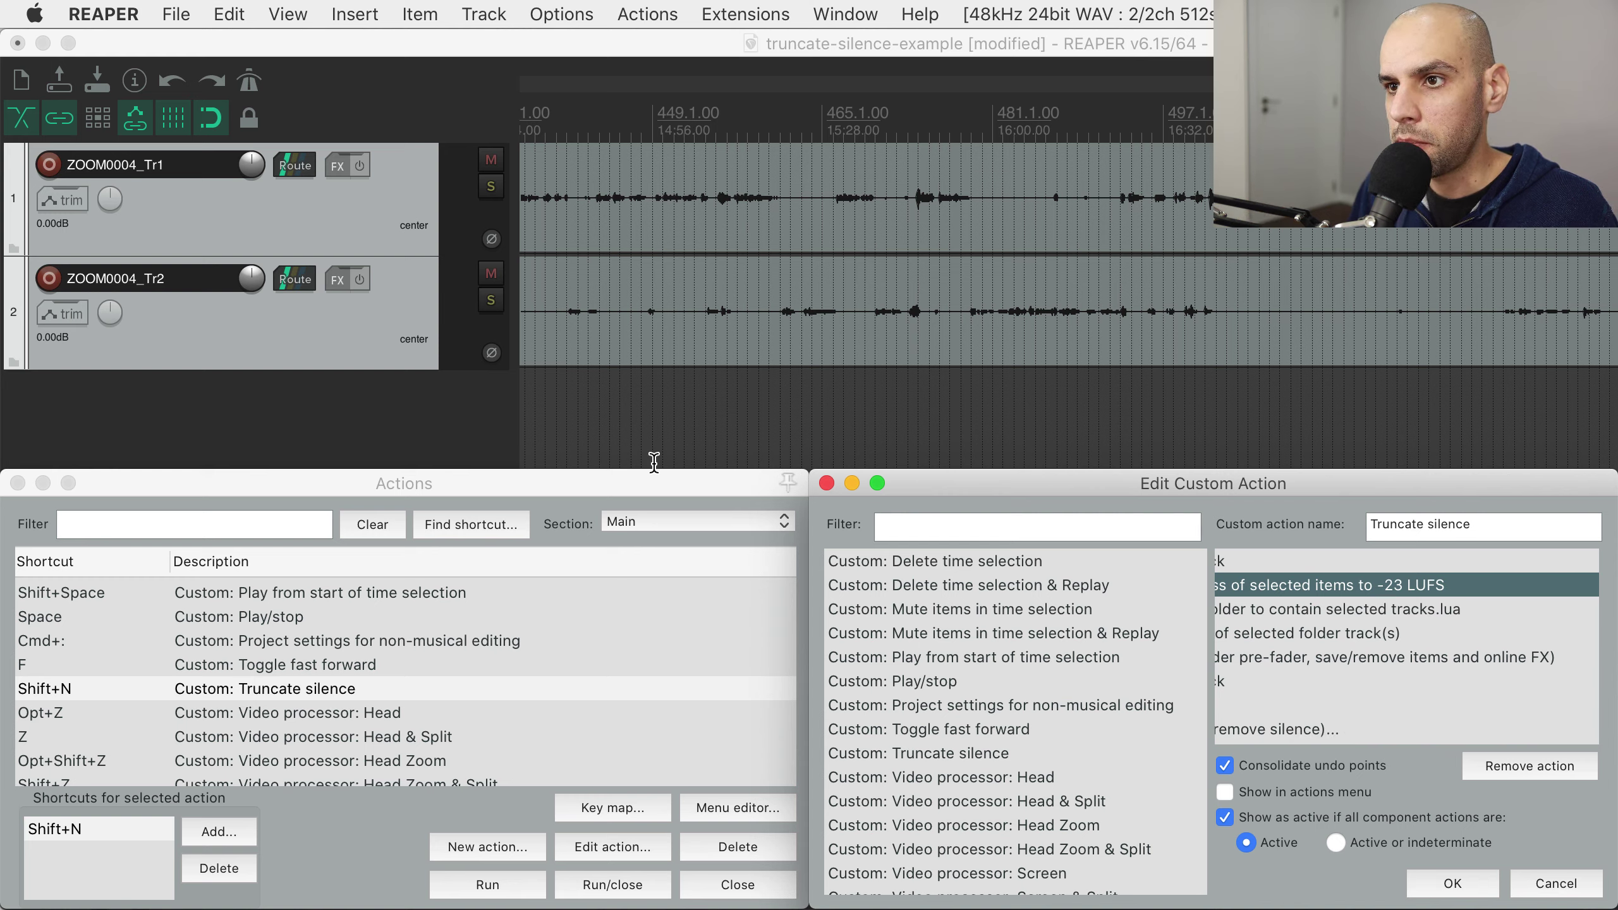
Select both tracks with all their items and normalize the items' loudness to -23 LUFS
click(390, 242)
shift+click(398, 306)
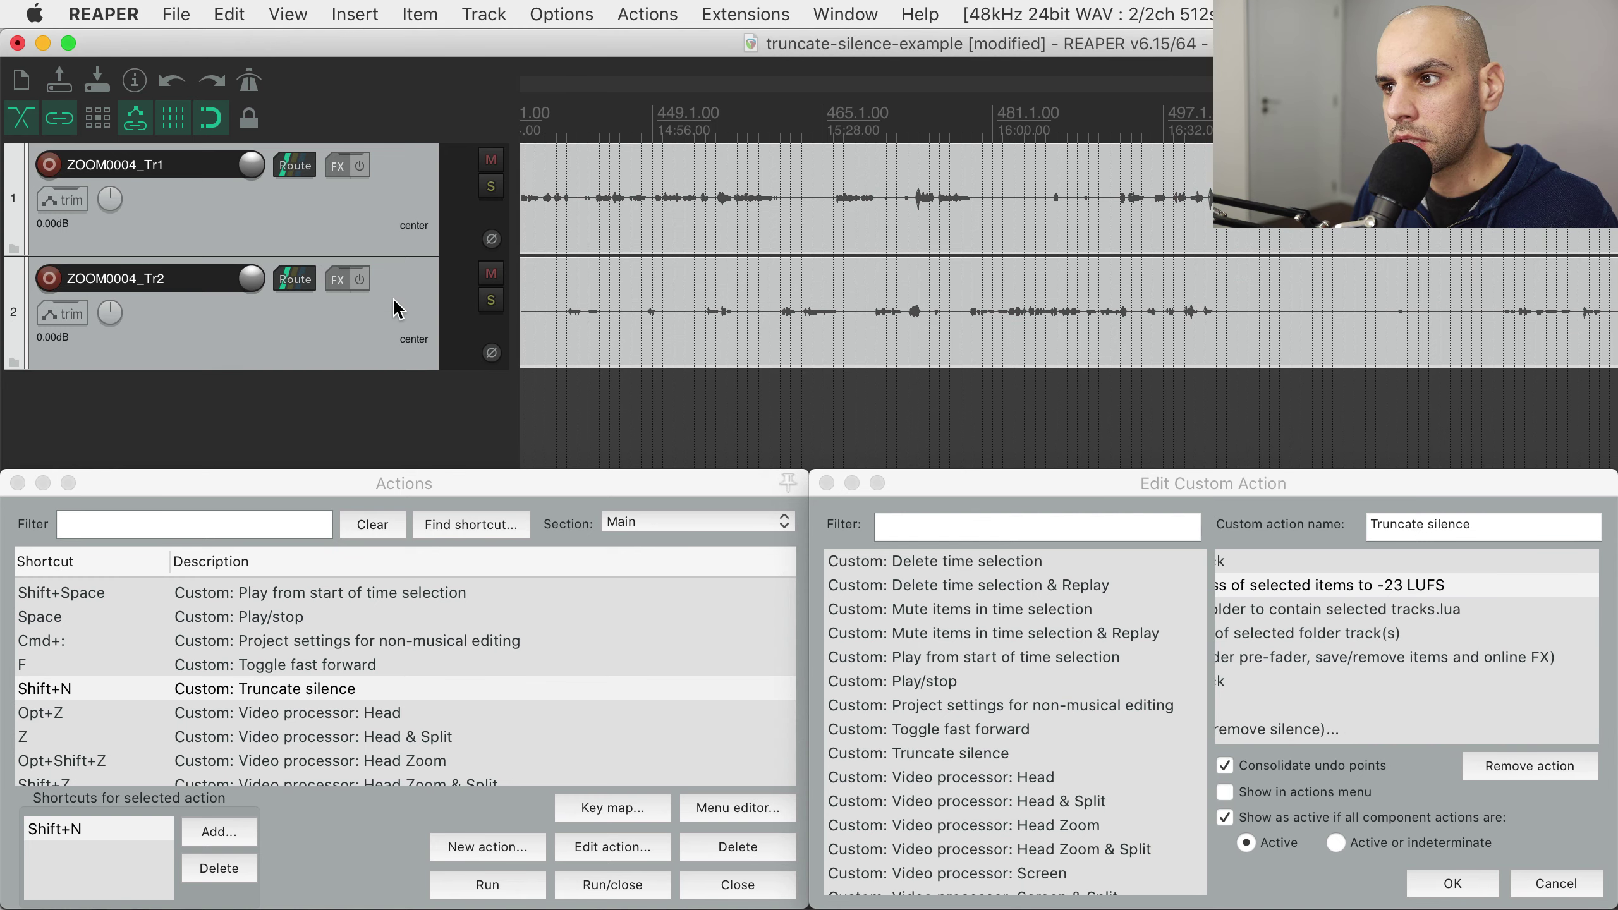
key(shift+n)
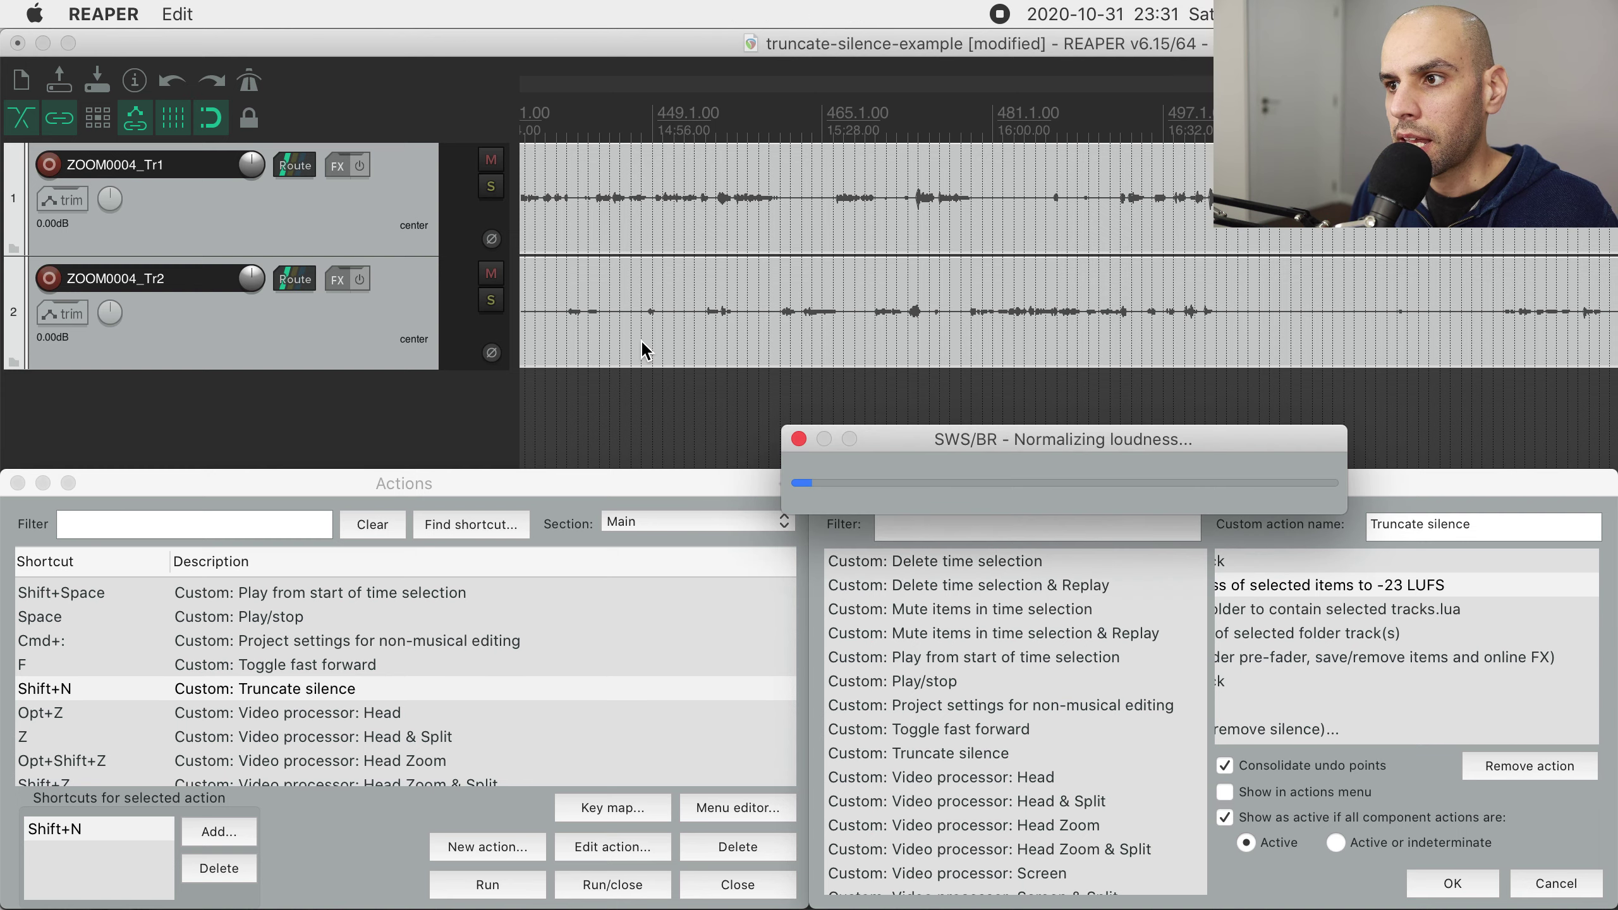
drag(1063, 432, 877, 430)
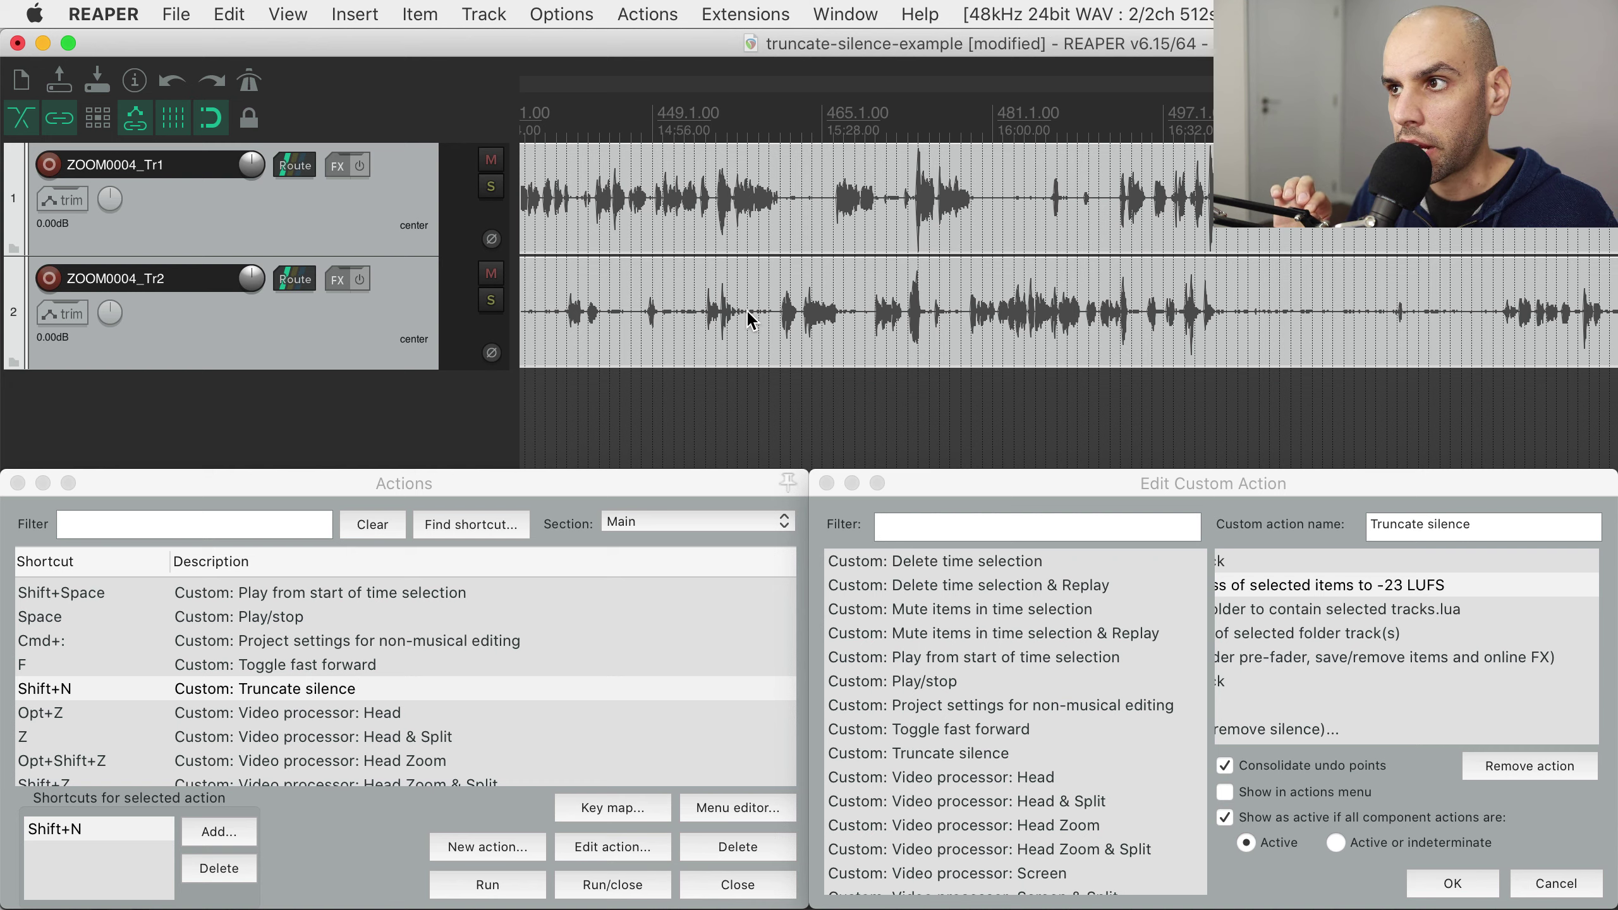
Inspect the volume adjustment in the properties of the ZOOM0004_Tr1 item and close them without changes
double_click(729, 164)
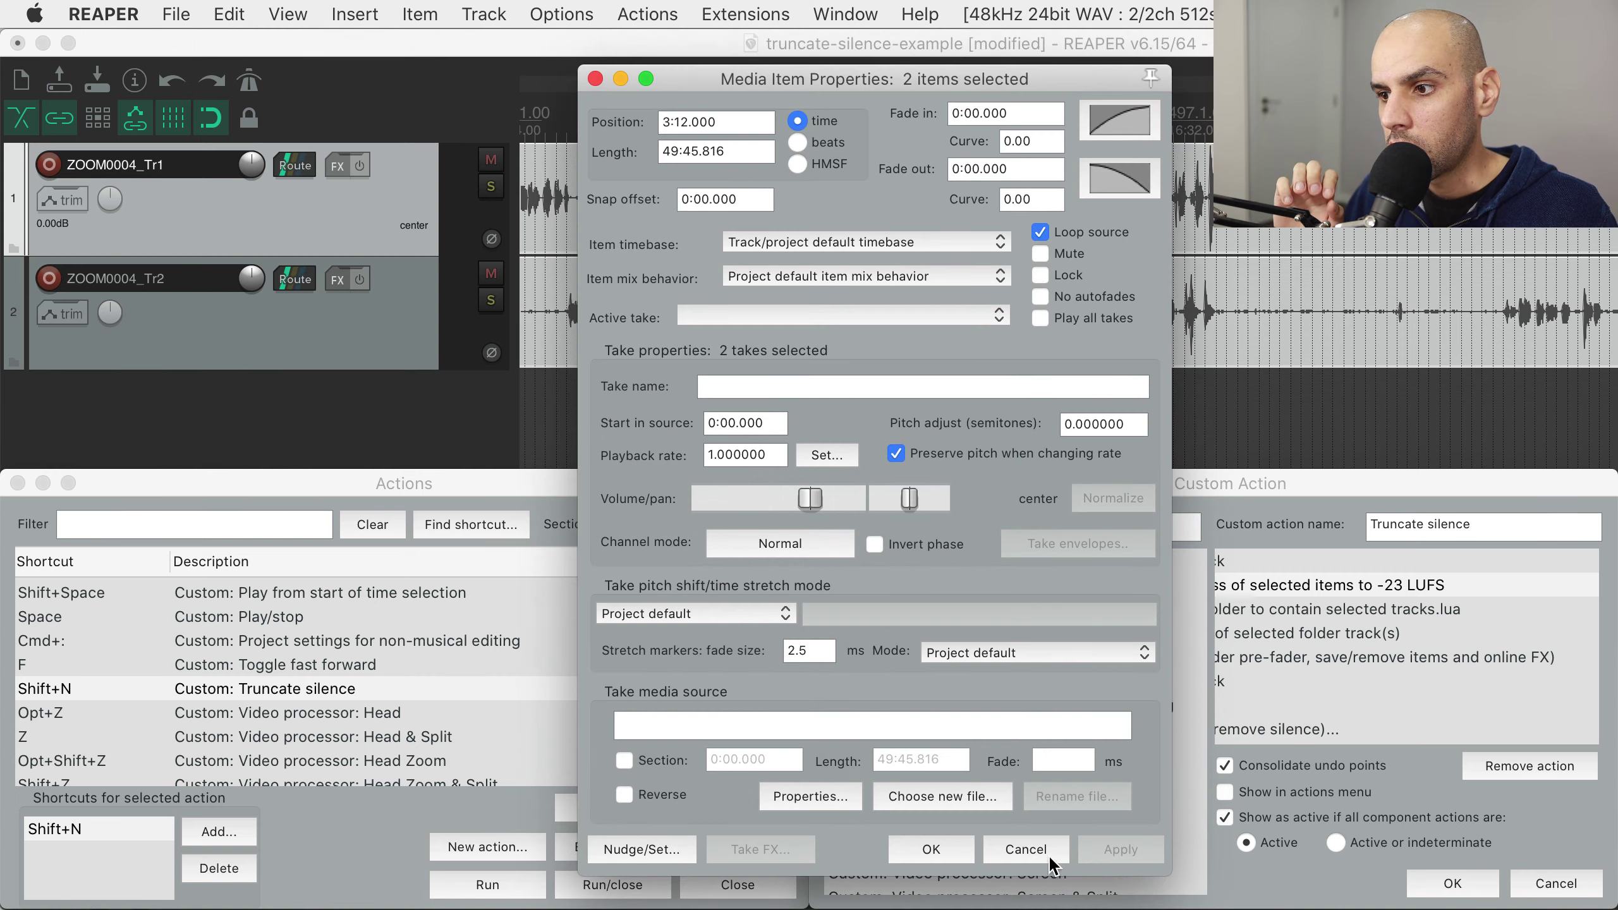
click(1026, 848)
click(891, 381)
double_click(857, 214)
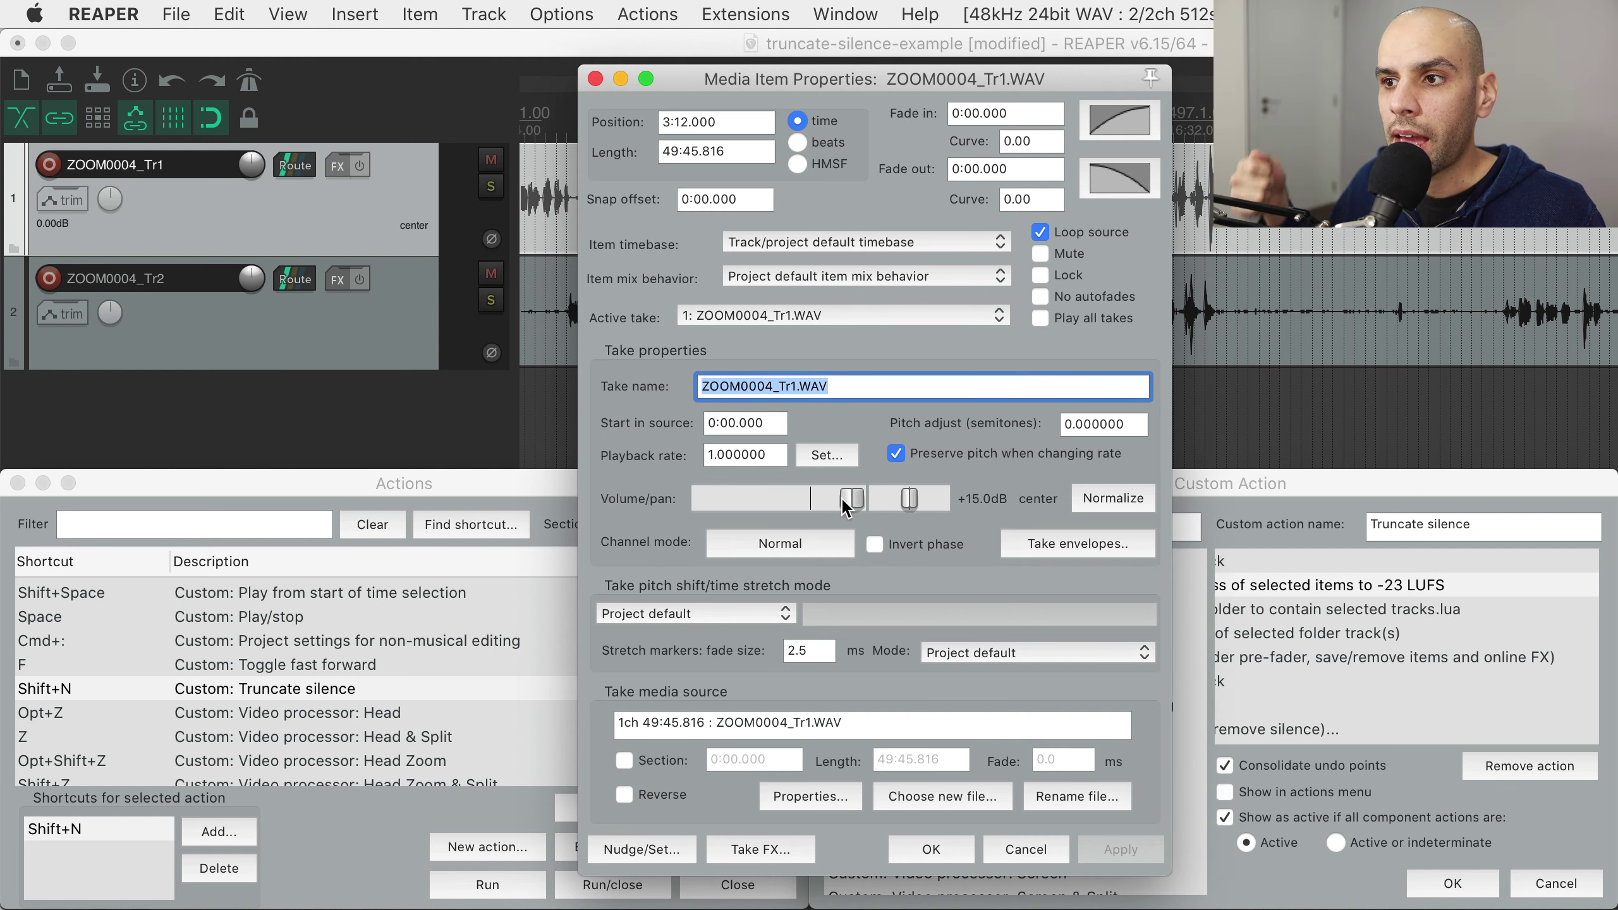
click(1040, 847)
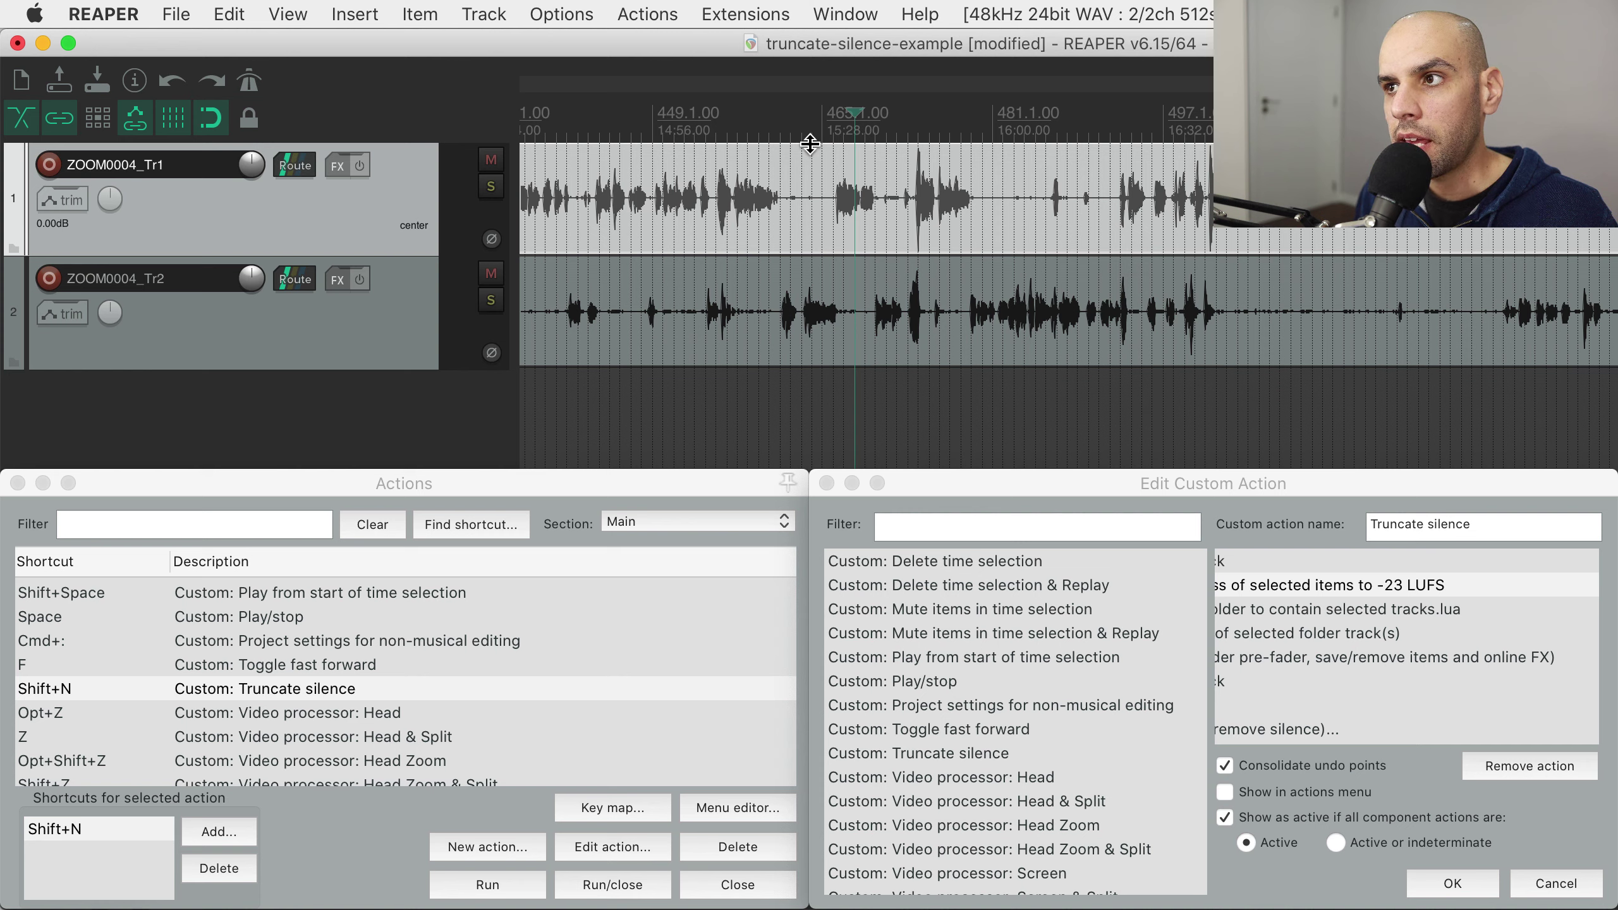
Try lowering the item volume of the ZOOM0004_Tr1 recording, and undo that change
drag(809, 144, 827, 217)
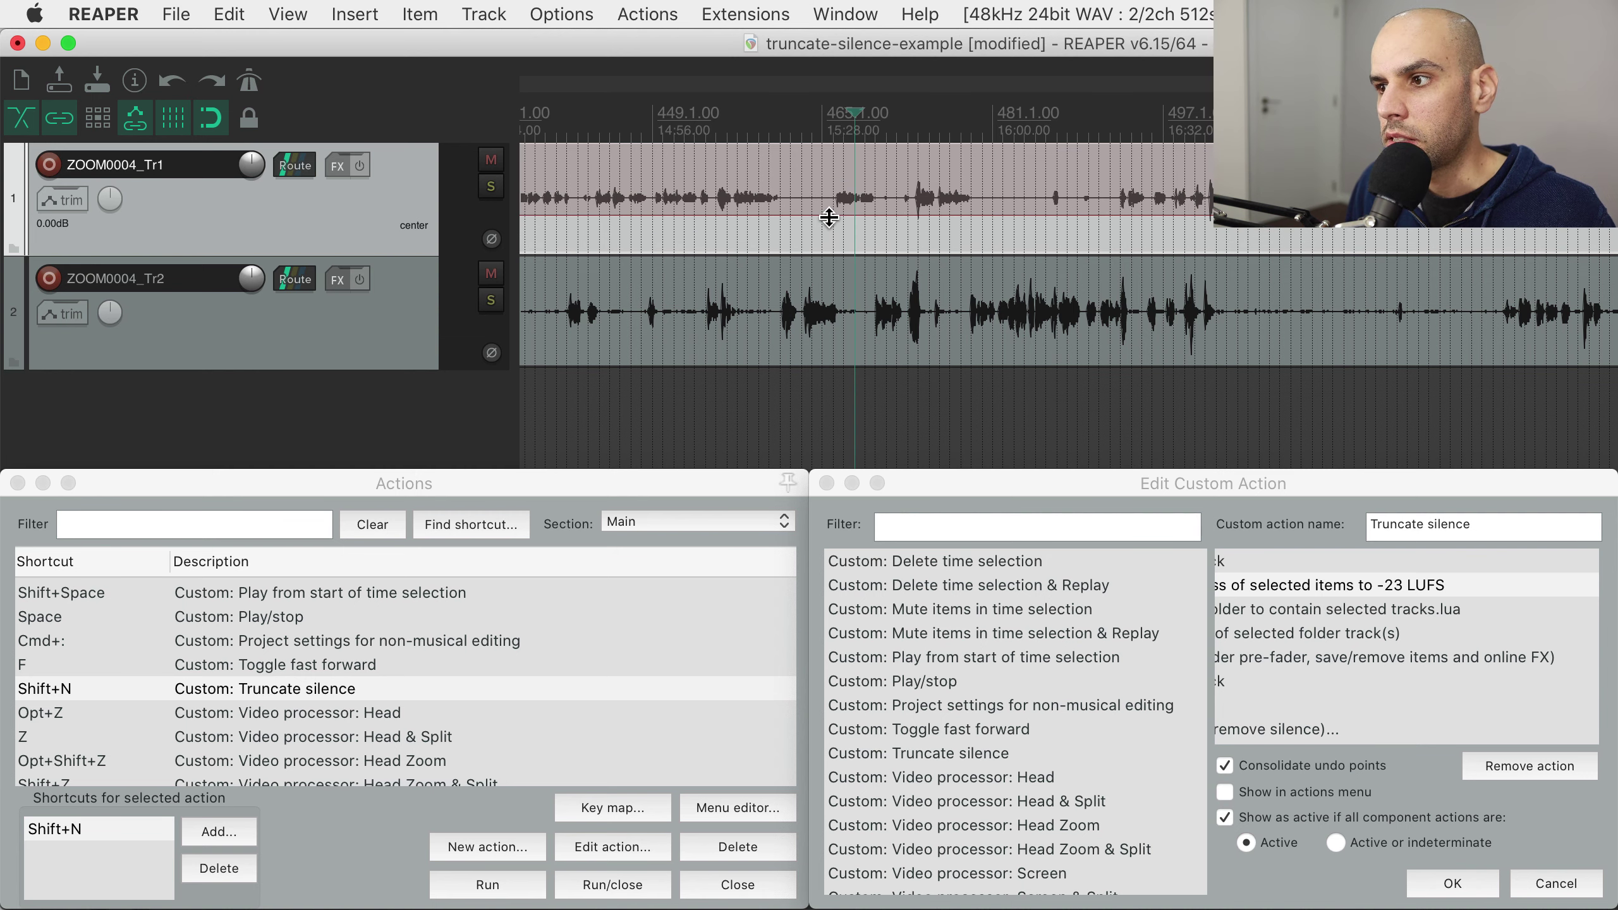
key(super+z)
scroll(1470, 590, left, 5)
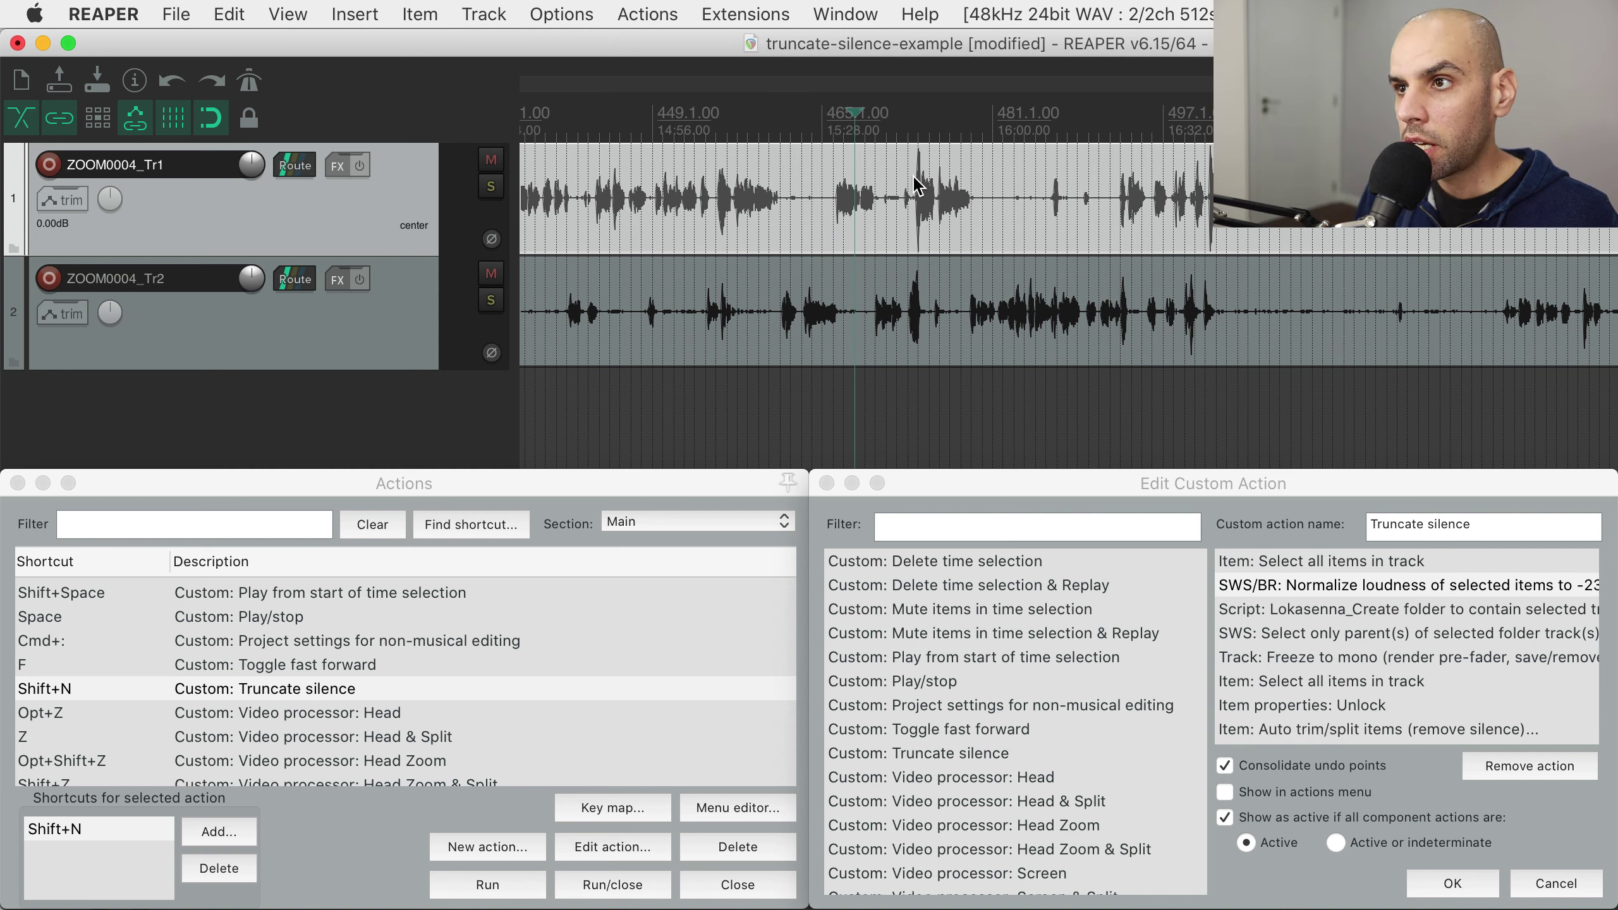
Clear the item selection and place both tracks in a new parent folder track, leaving its name blank
scroll(1009, 261, right, 10)
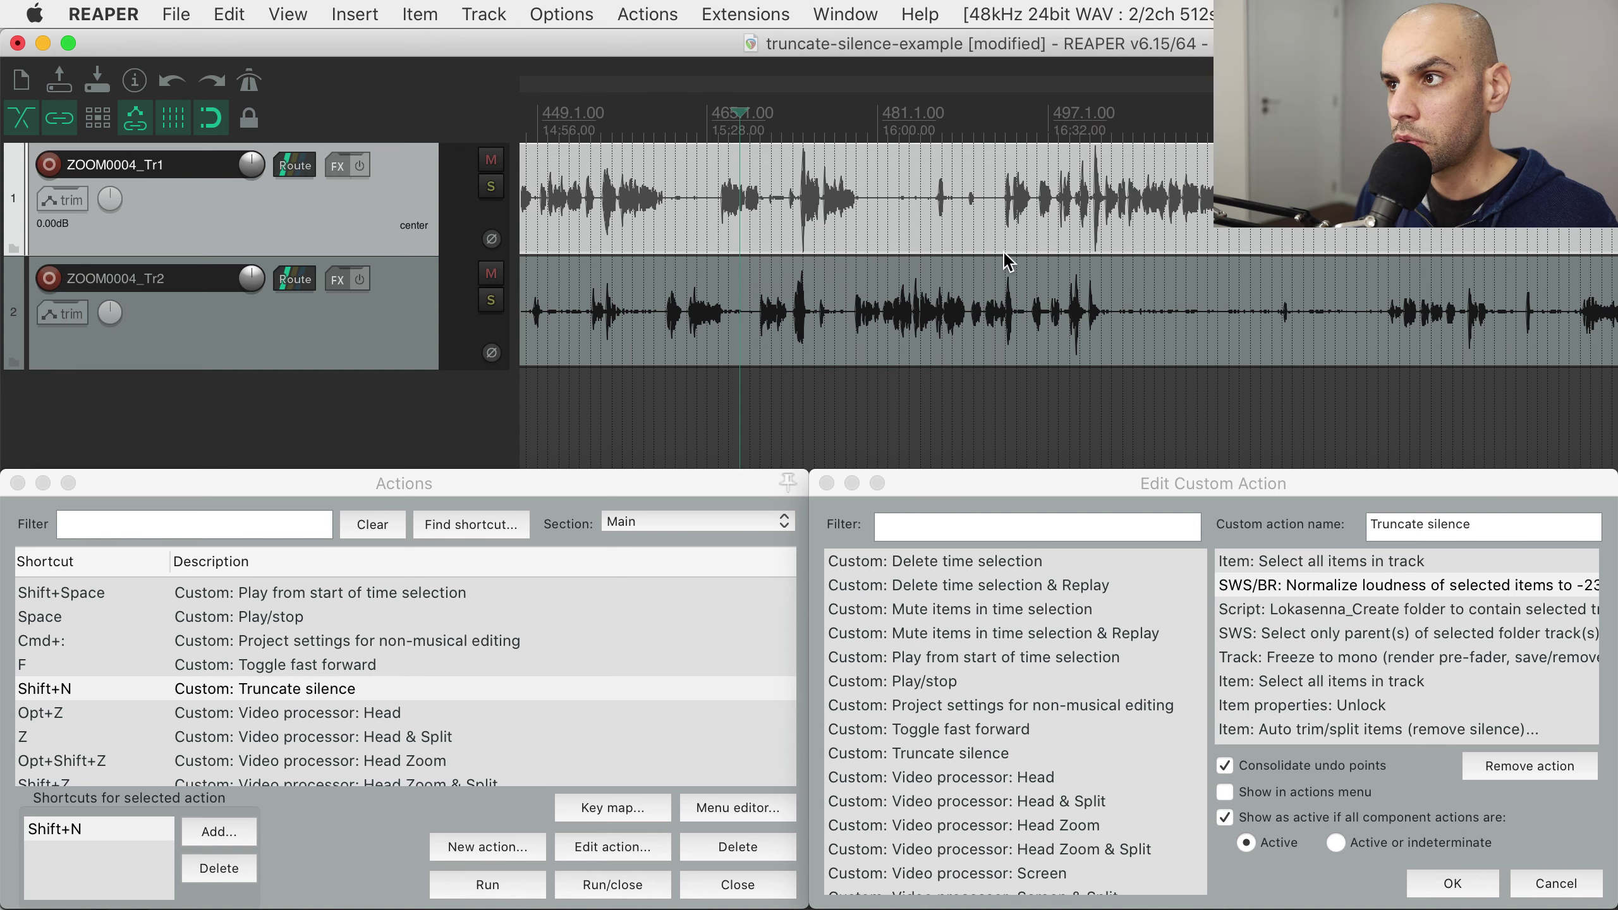
click(917, 387)
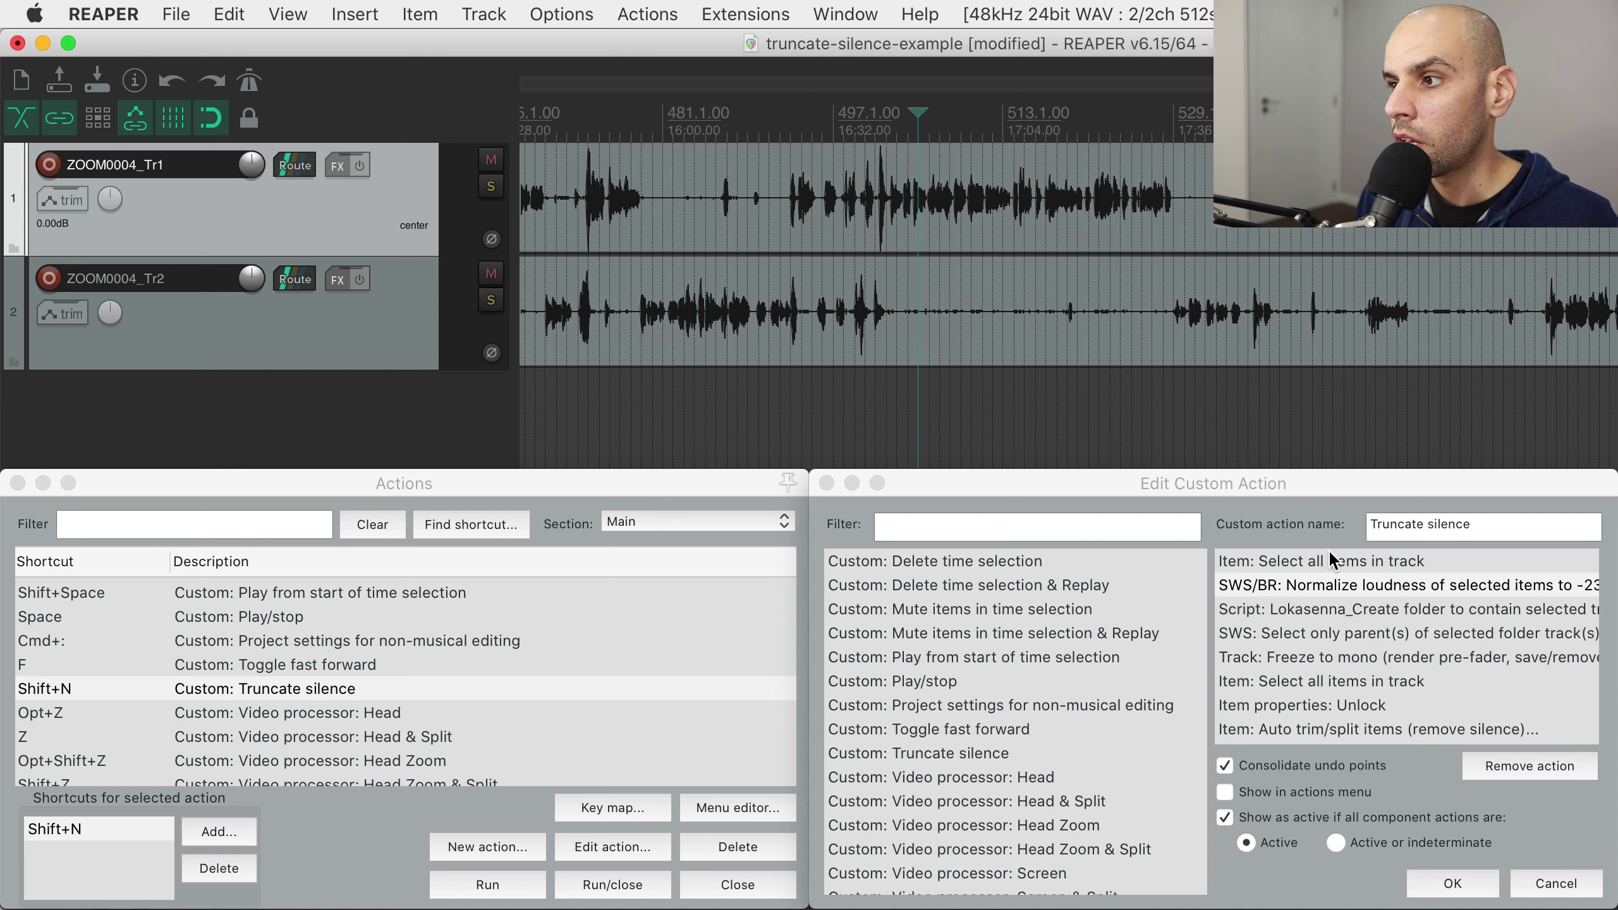
click(1334, 613)
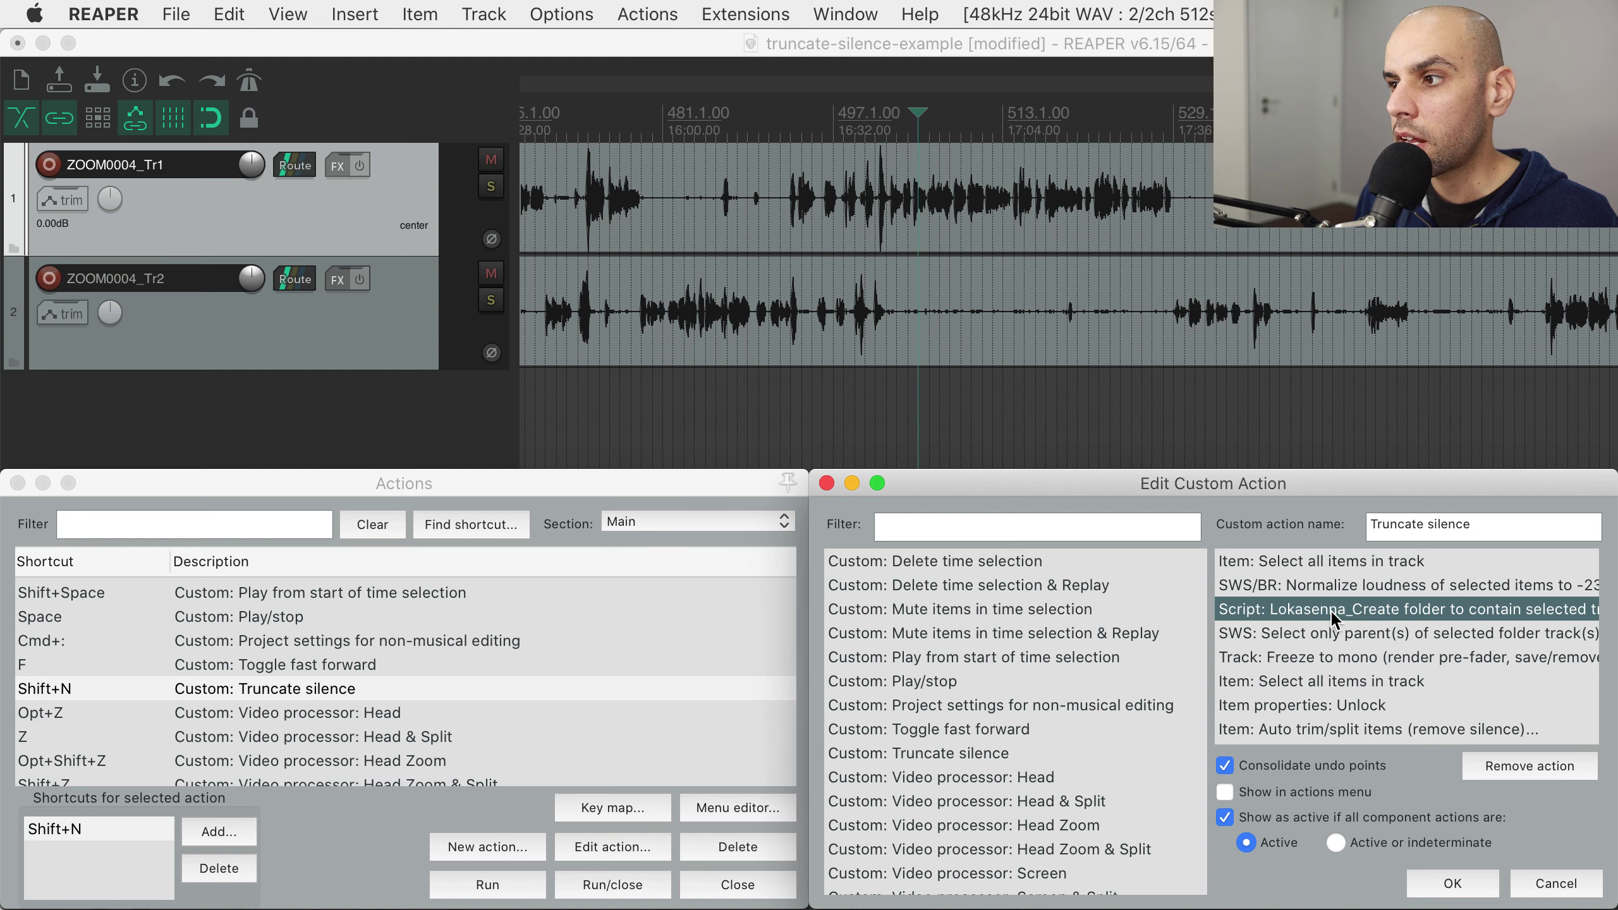
click(387, 230)
shift+click(383, 295)
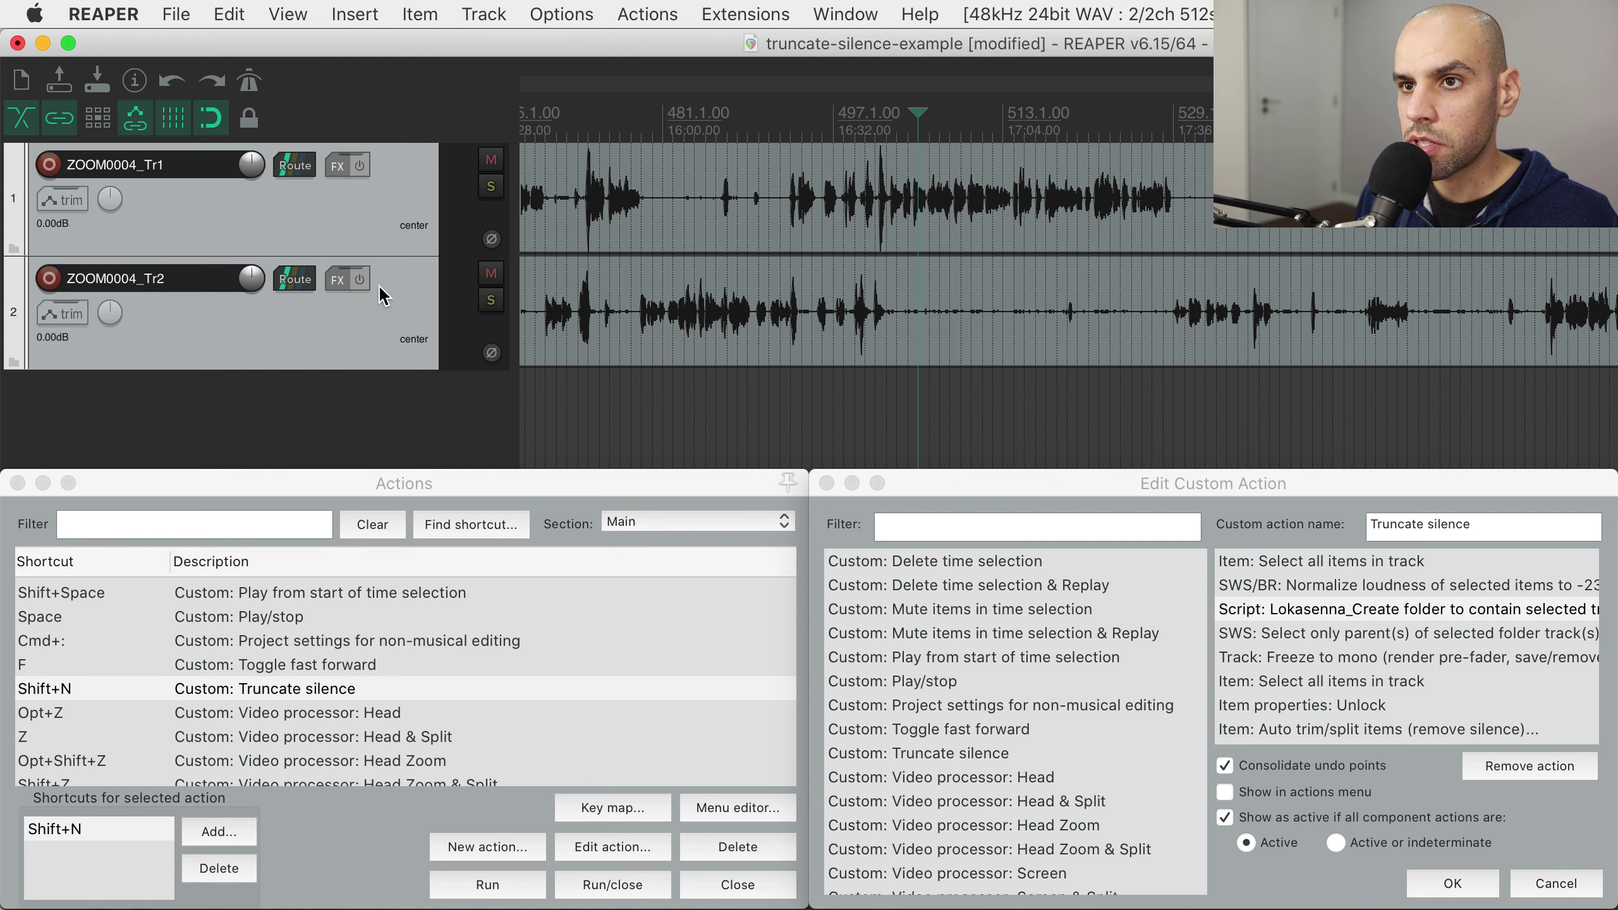
key(shift+f)
drag(767, 21, 788, 206)
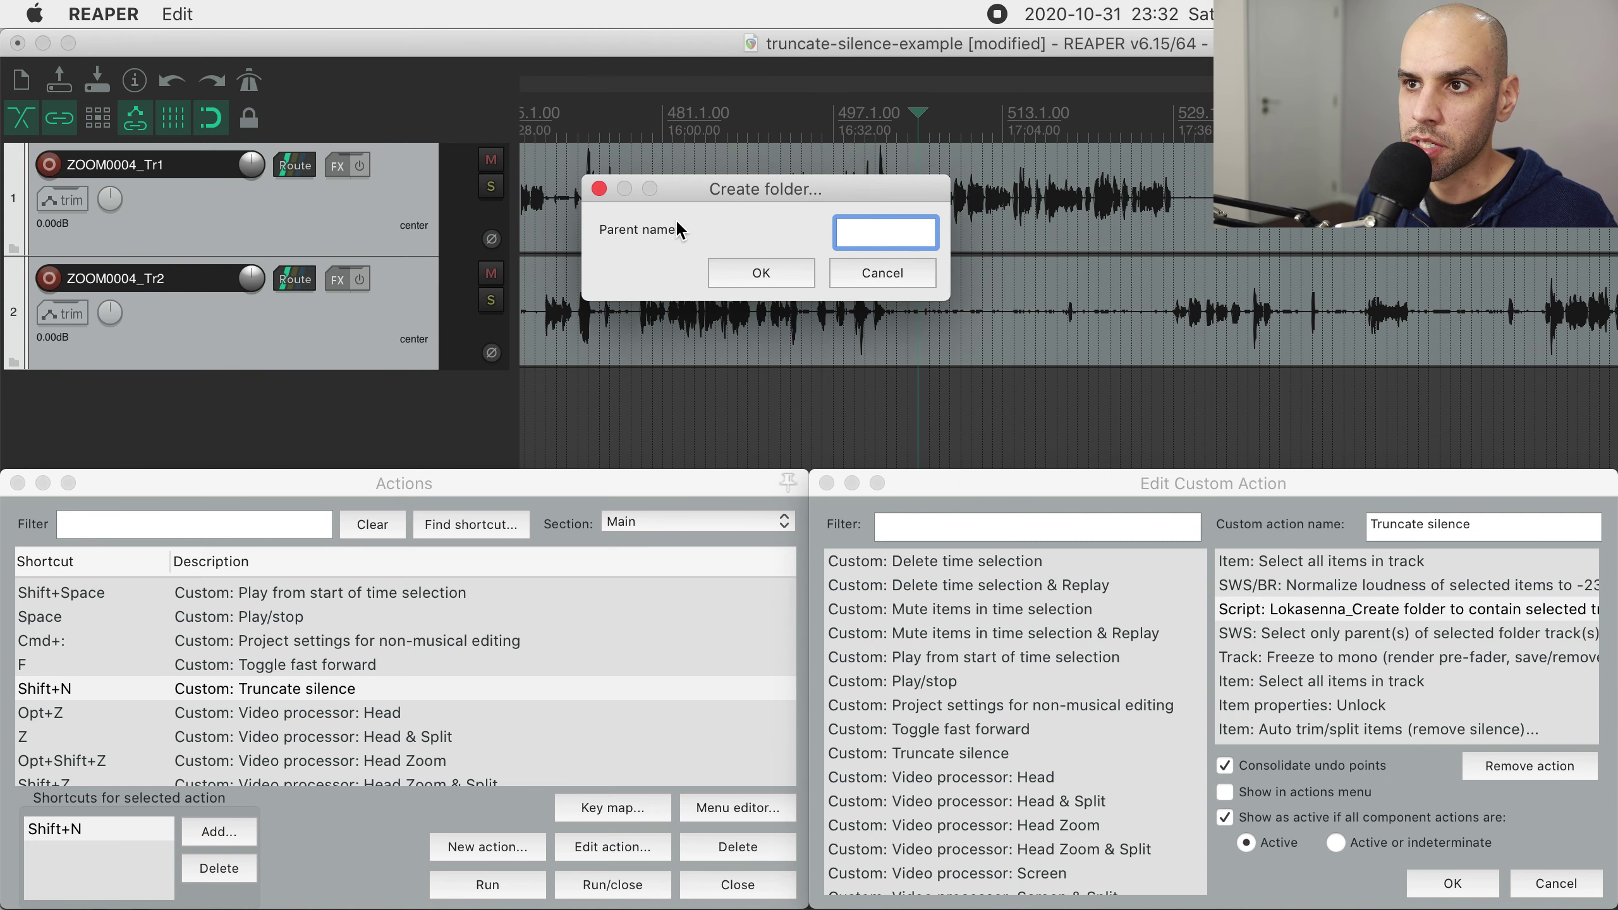
click(778, 274)
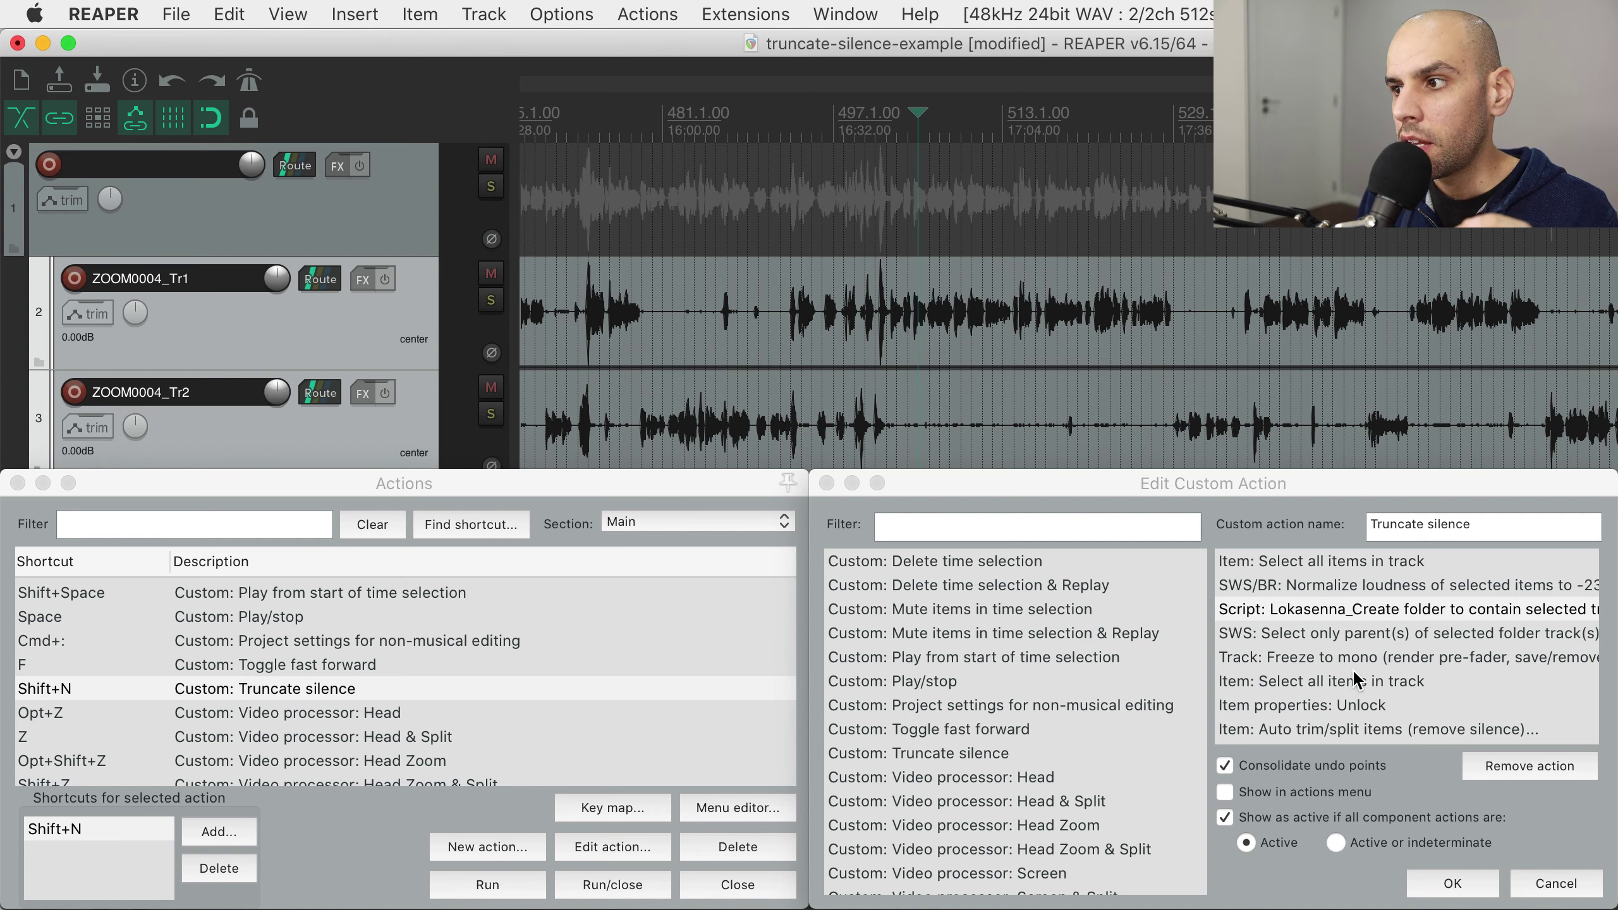
Highlight the component action that selects only parents of selected folder tracks, and select just the parent folder track
scroll(1355, 622, right, 3)
click(1338, 629)
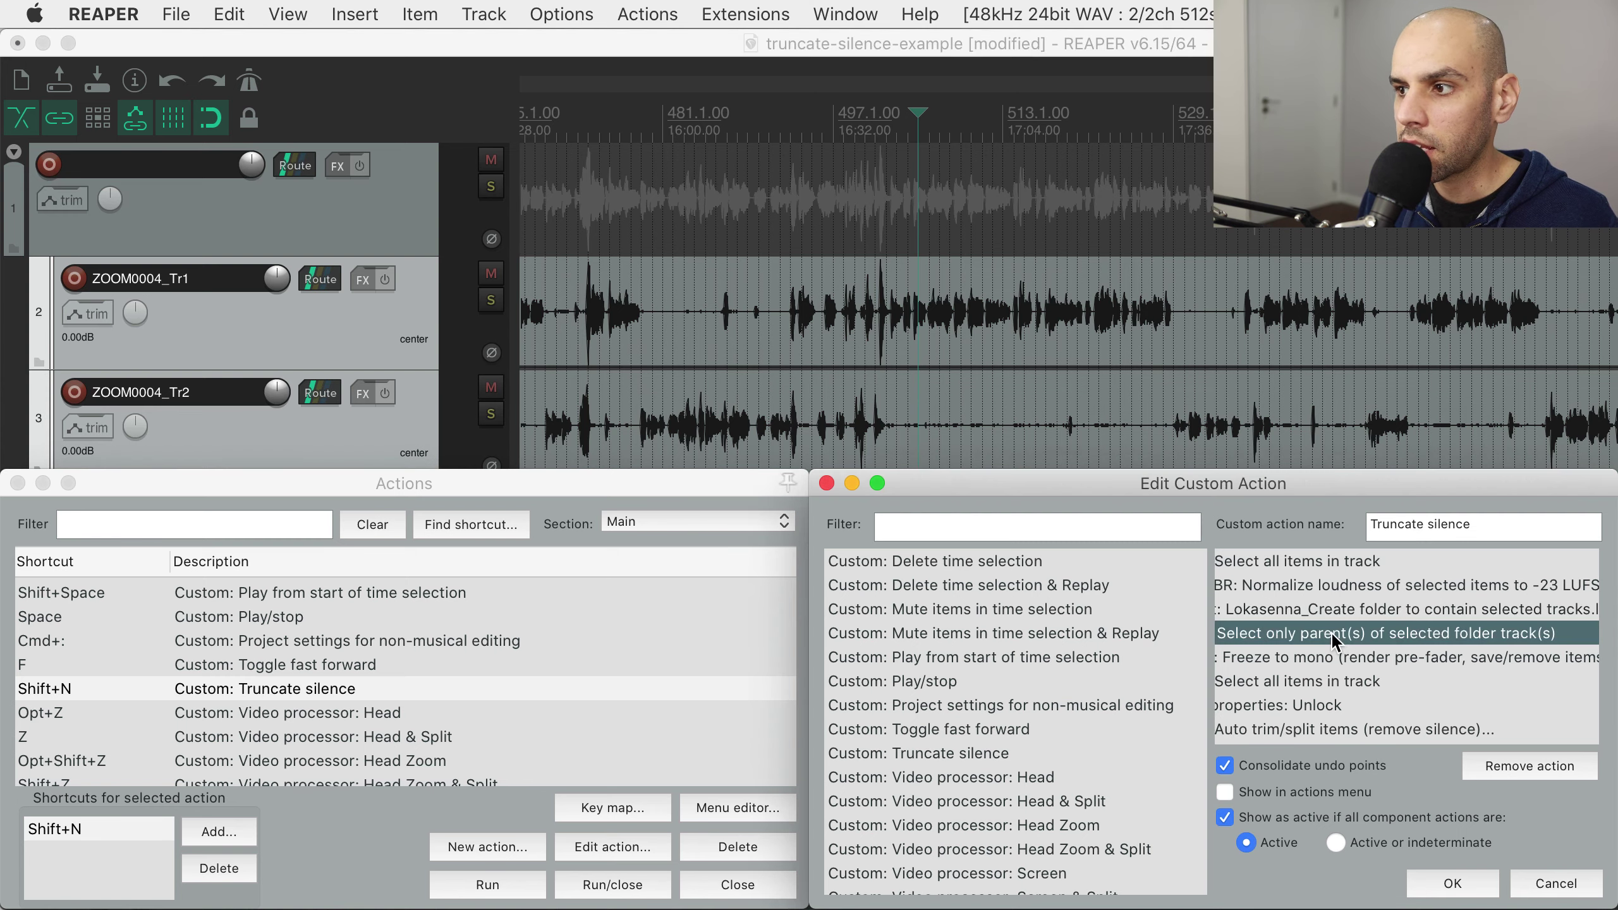
click(433, 227)
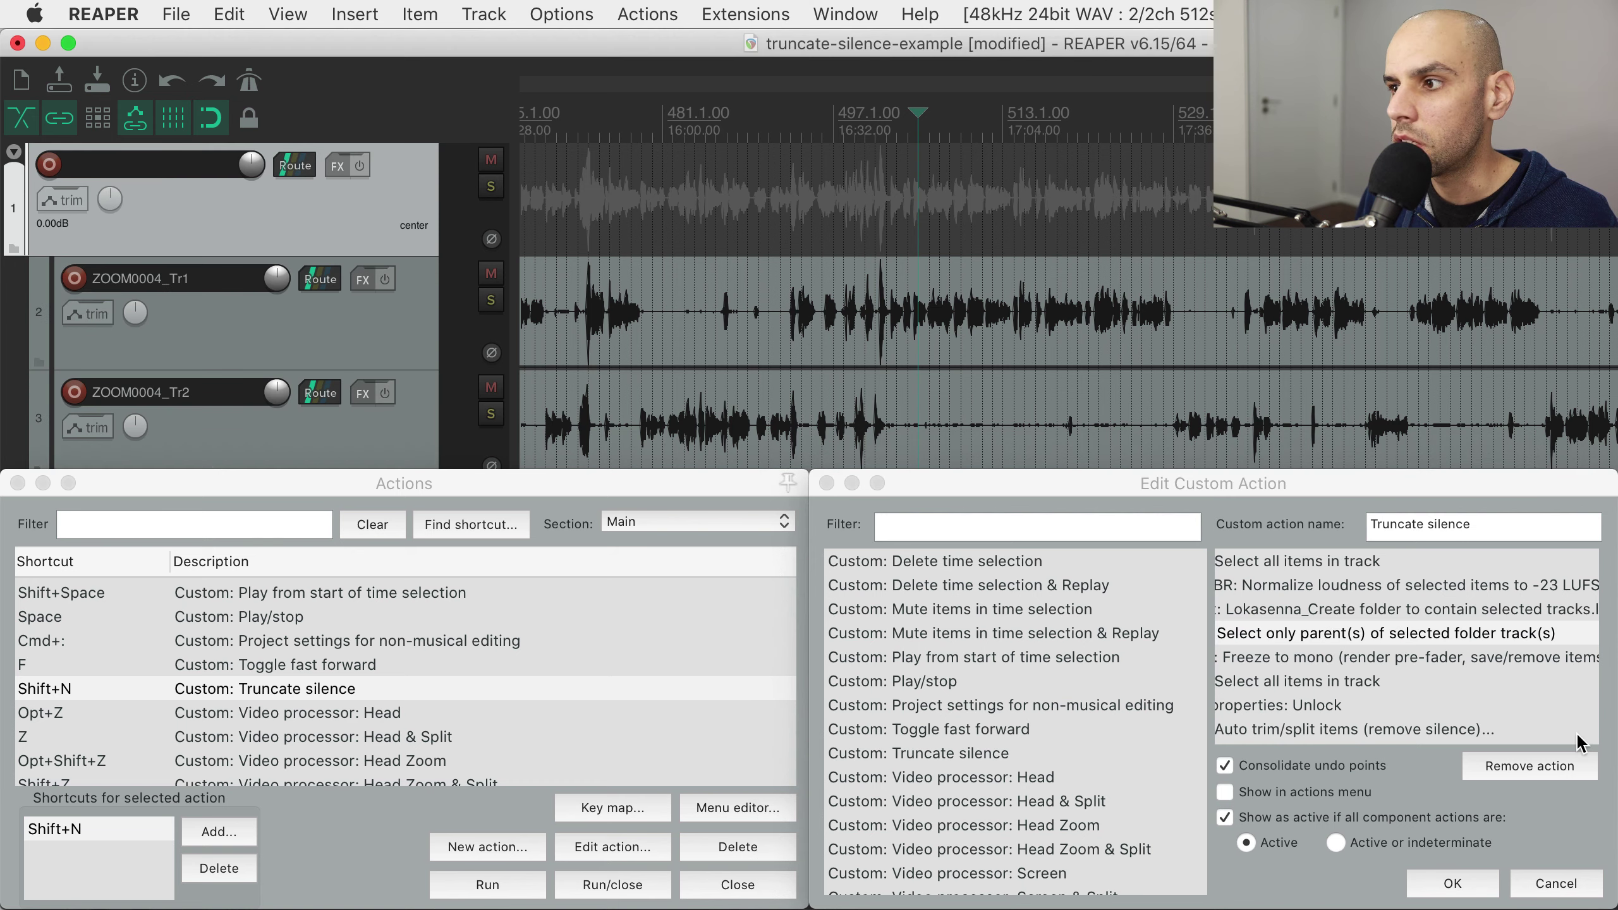
Freeze the parent folder track to mono, rendering pre-fader and saving/removing its items and online FX
scroll(1388, 665, left, 3)
scroll(1355, 662, right, 1)
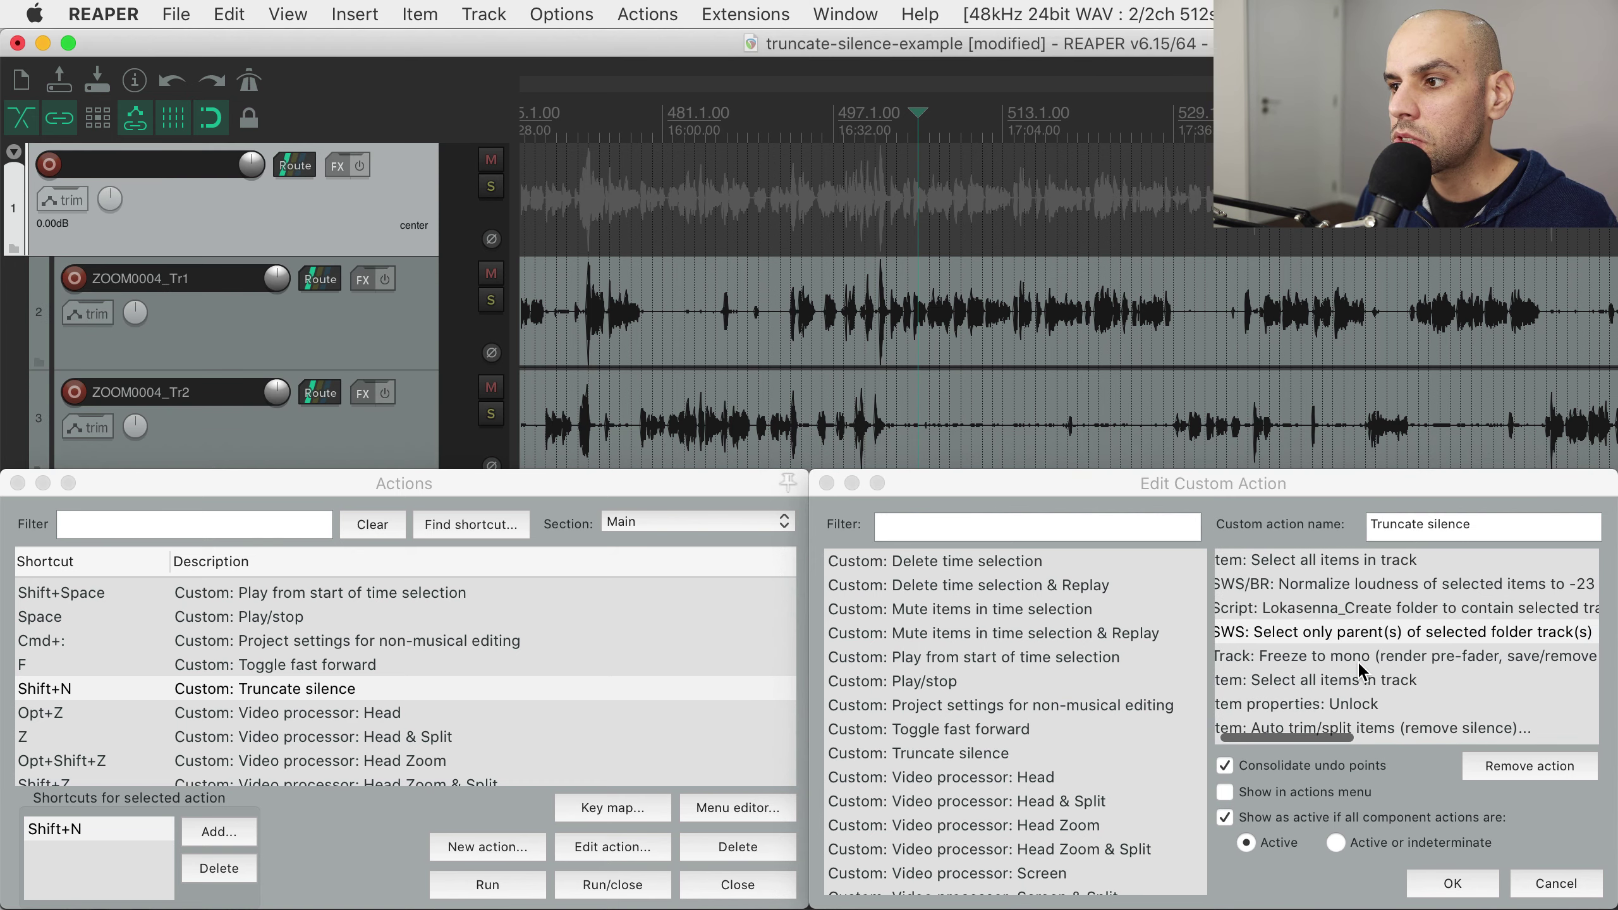
scroll(1358, 664, right, 2)
scroll(1359, 664, left, 3)
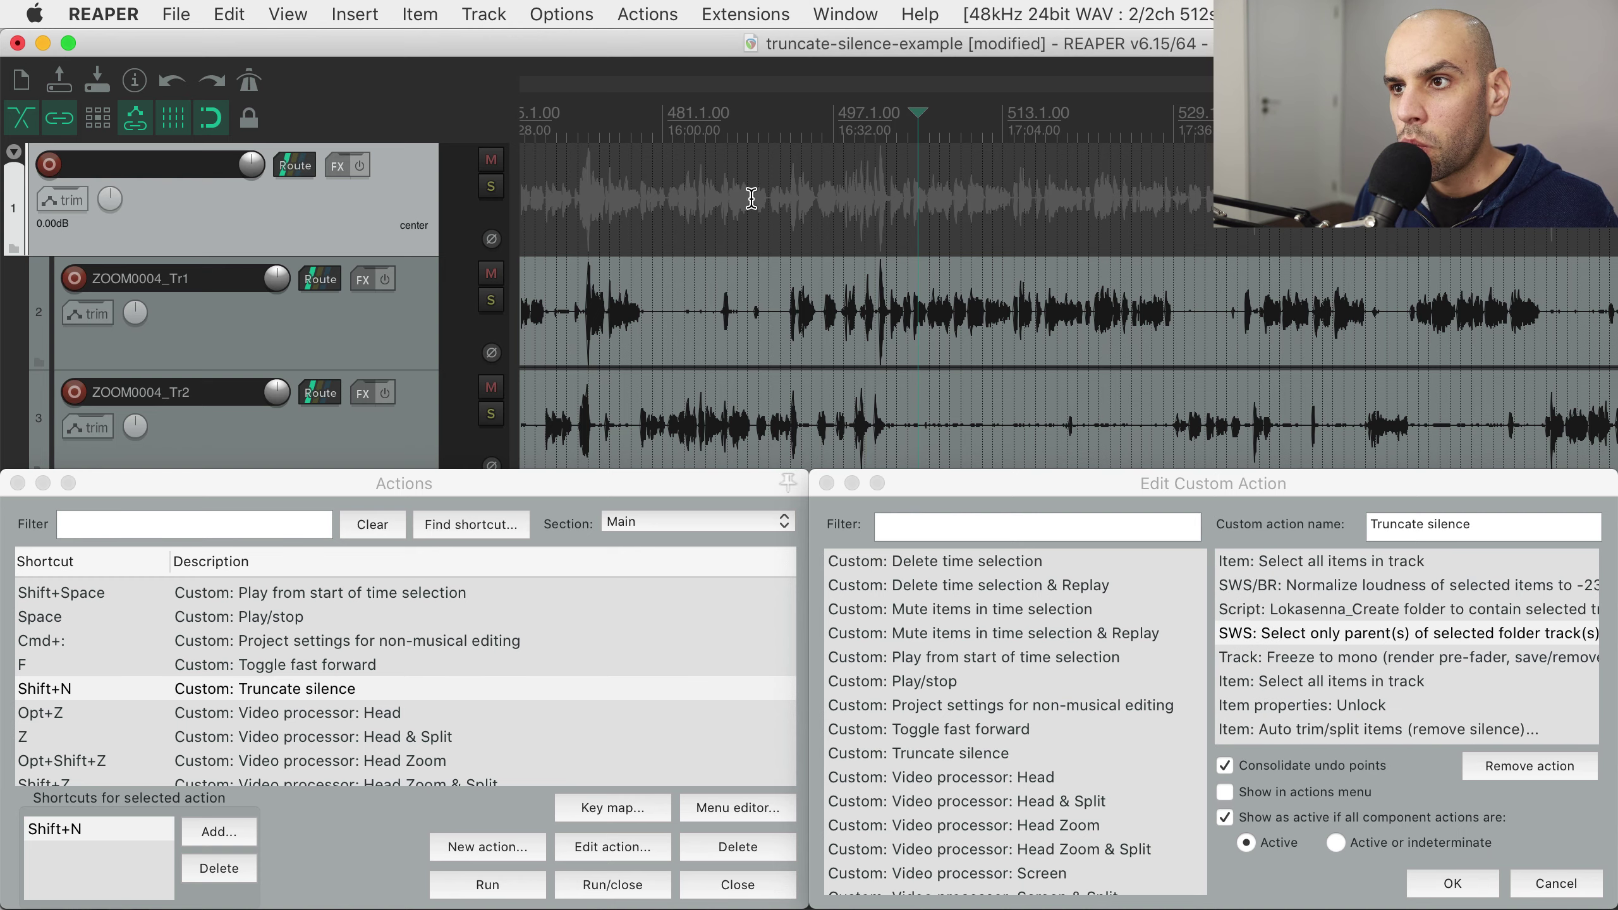
scroll(751, 199, up, 5)
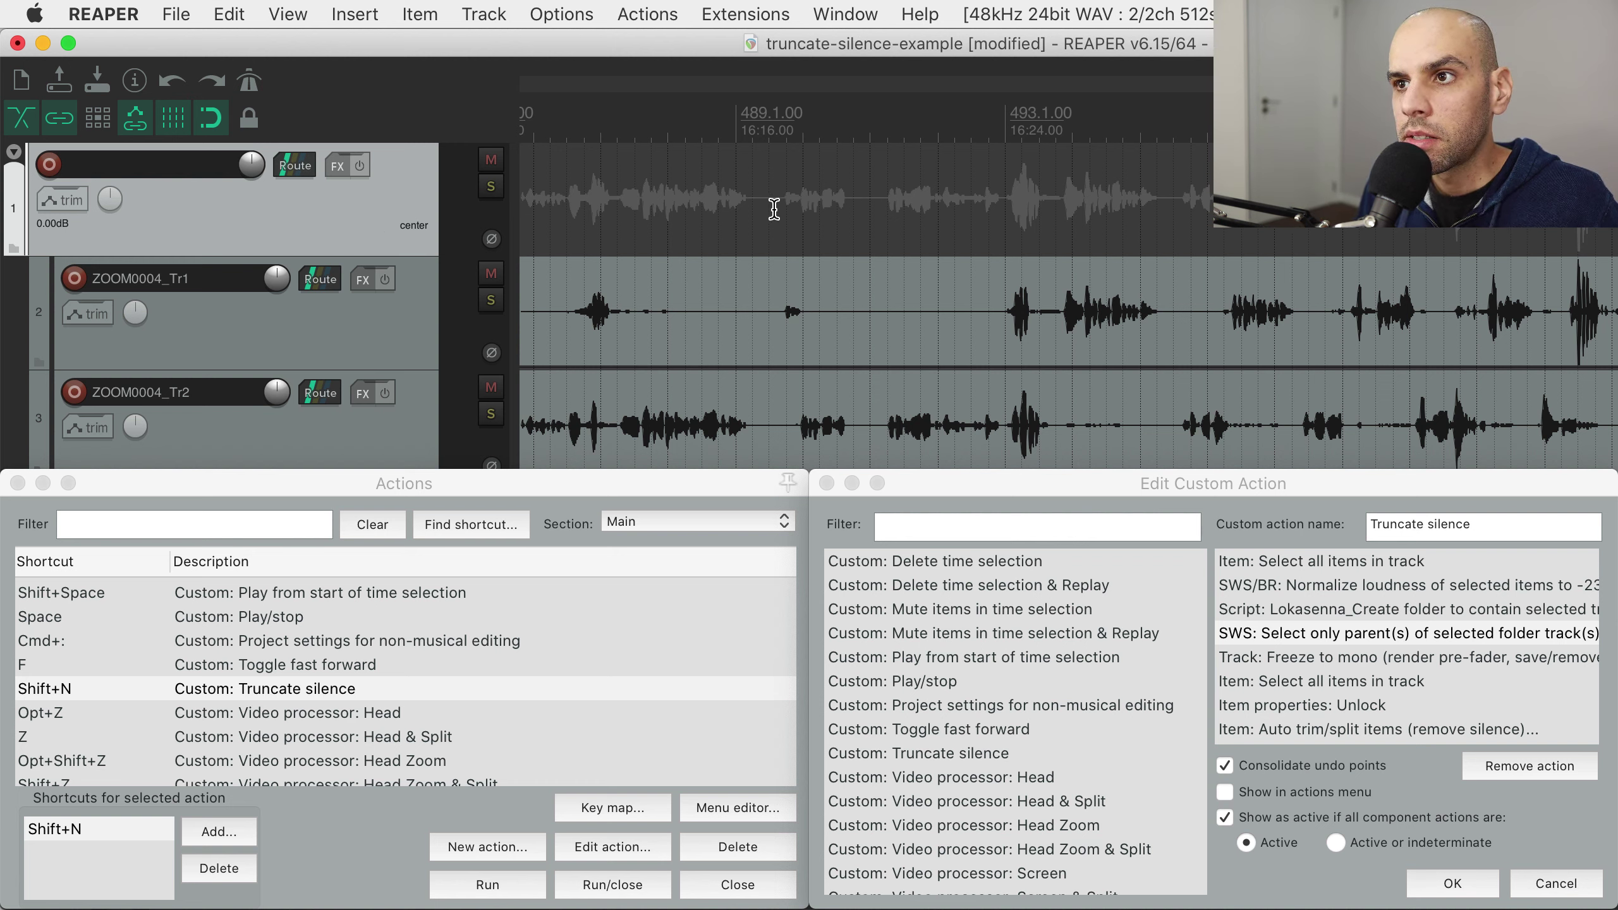
right_click(407, 220)
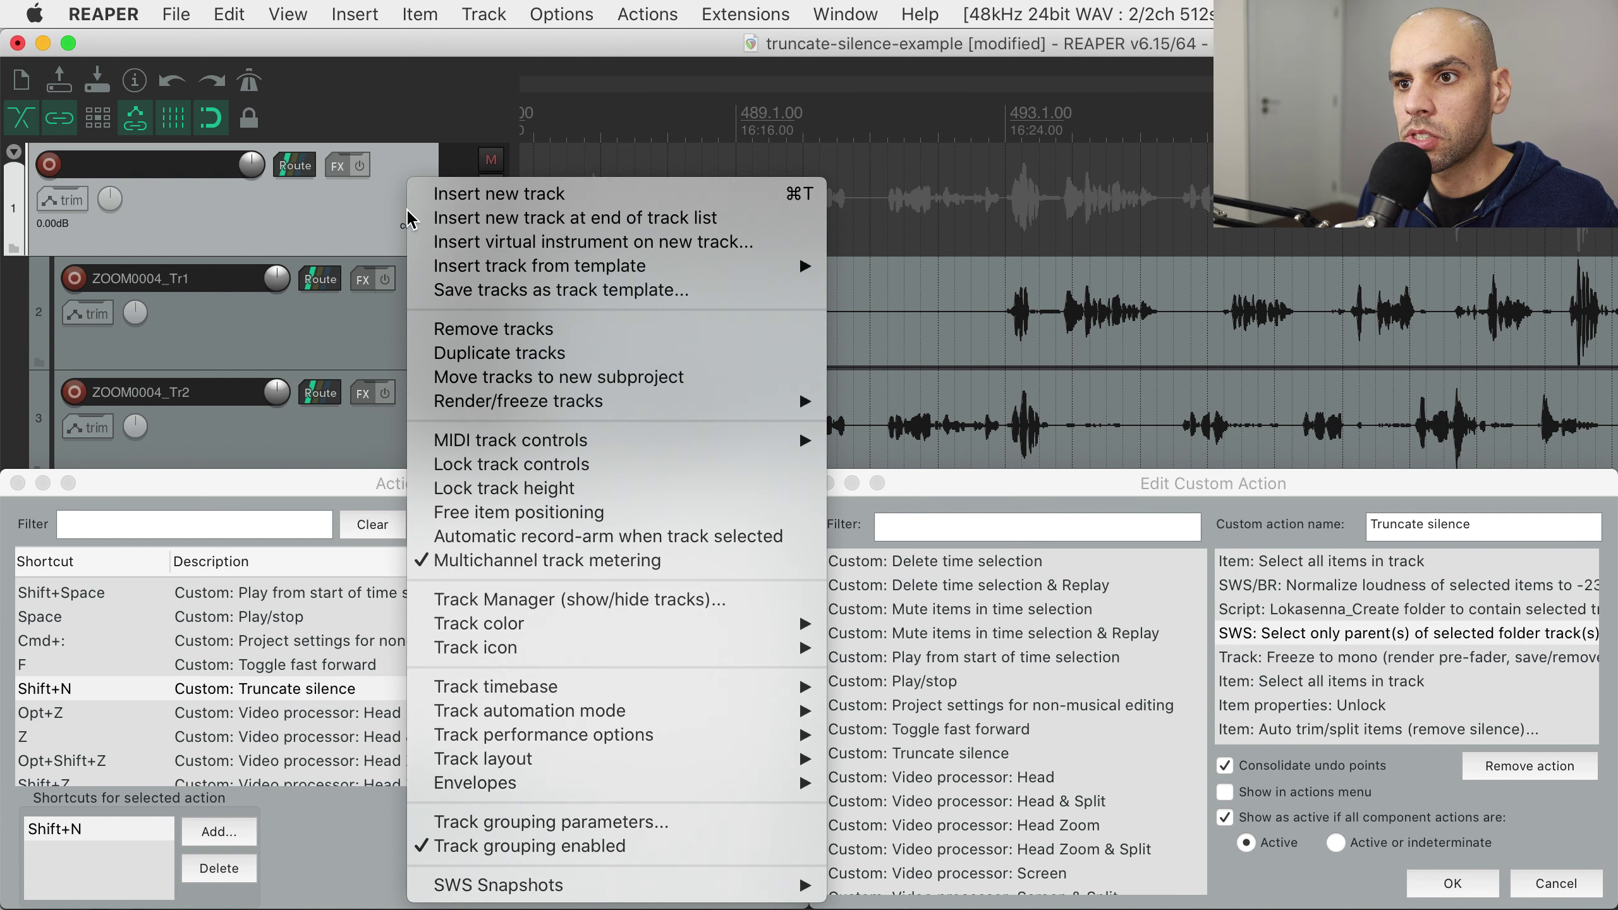
mouse_move(581, 411)
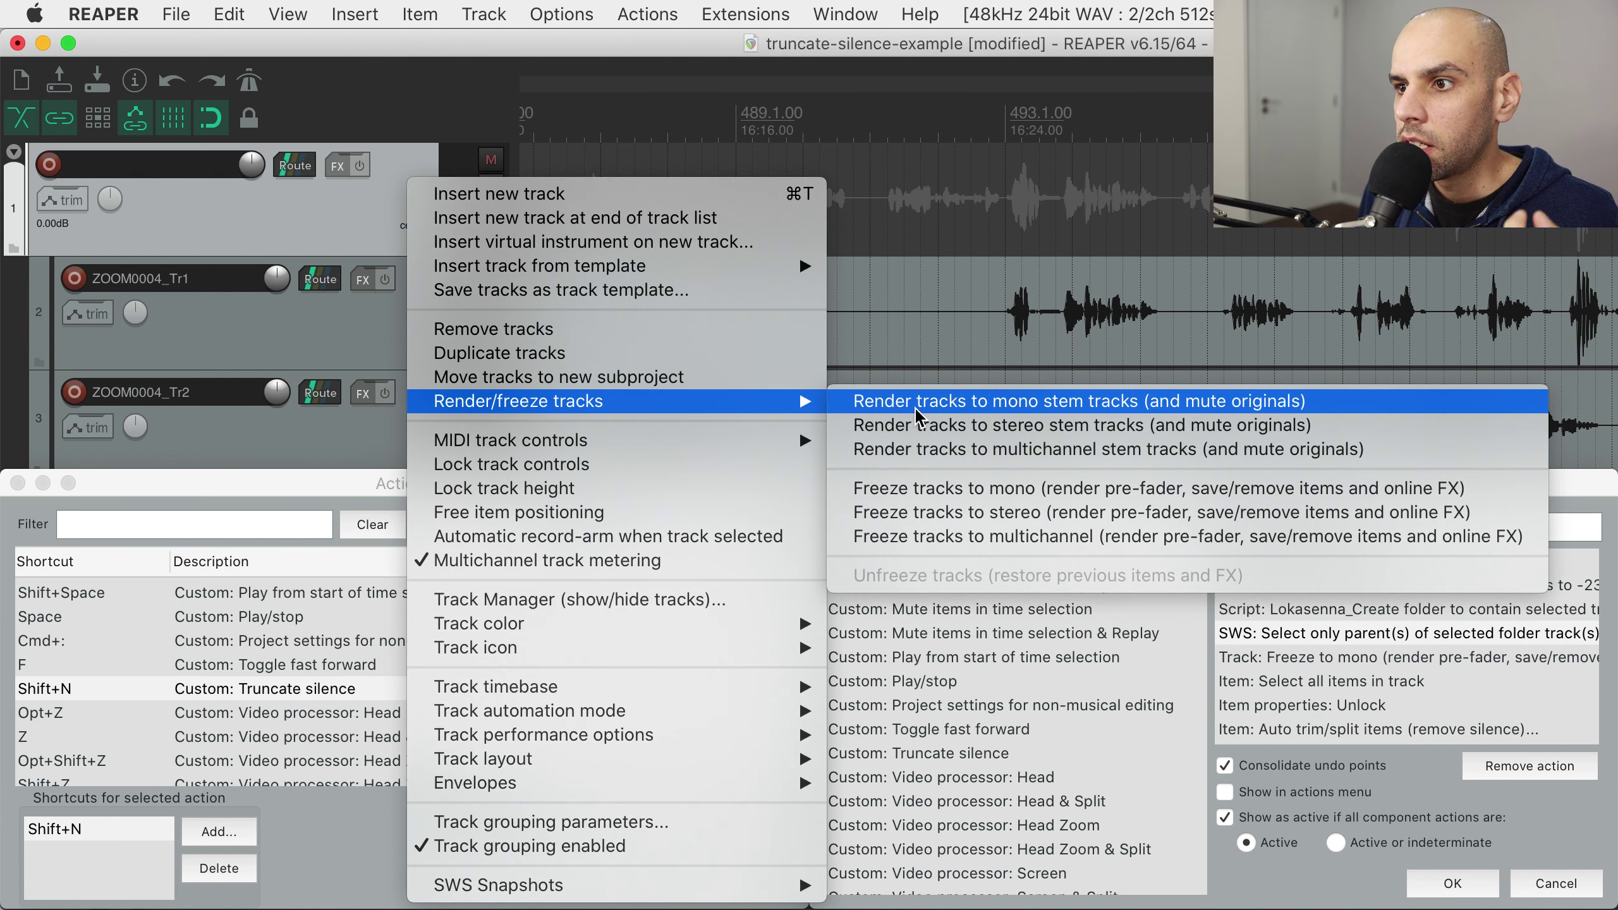
click(938, 500)
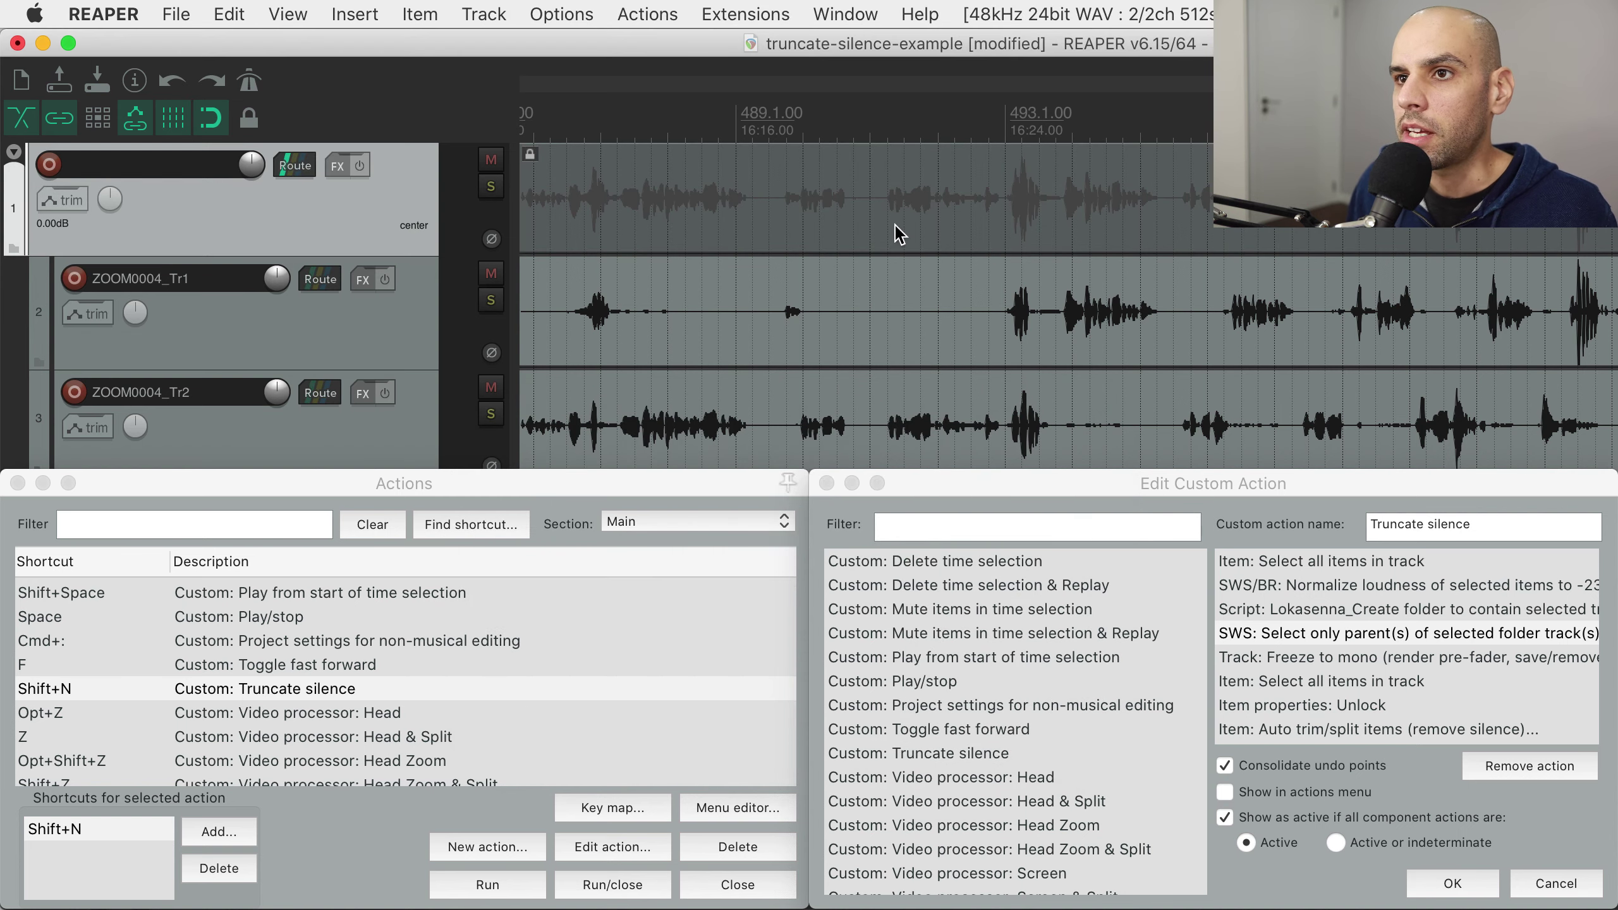
Highlight the component action that selects all items in the track, then select the frozen item on the parent track and unlock it
scroll(689, 192, left, 5)
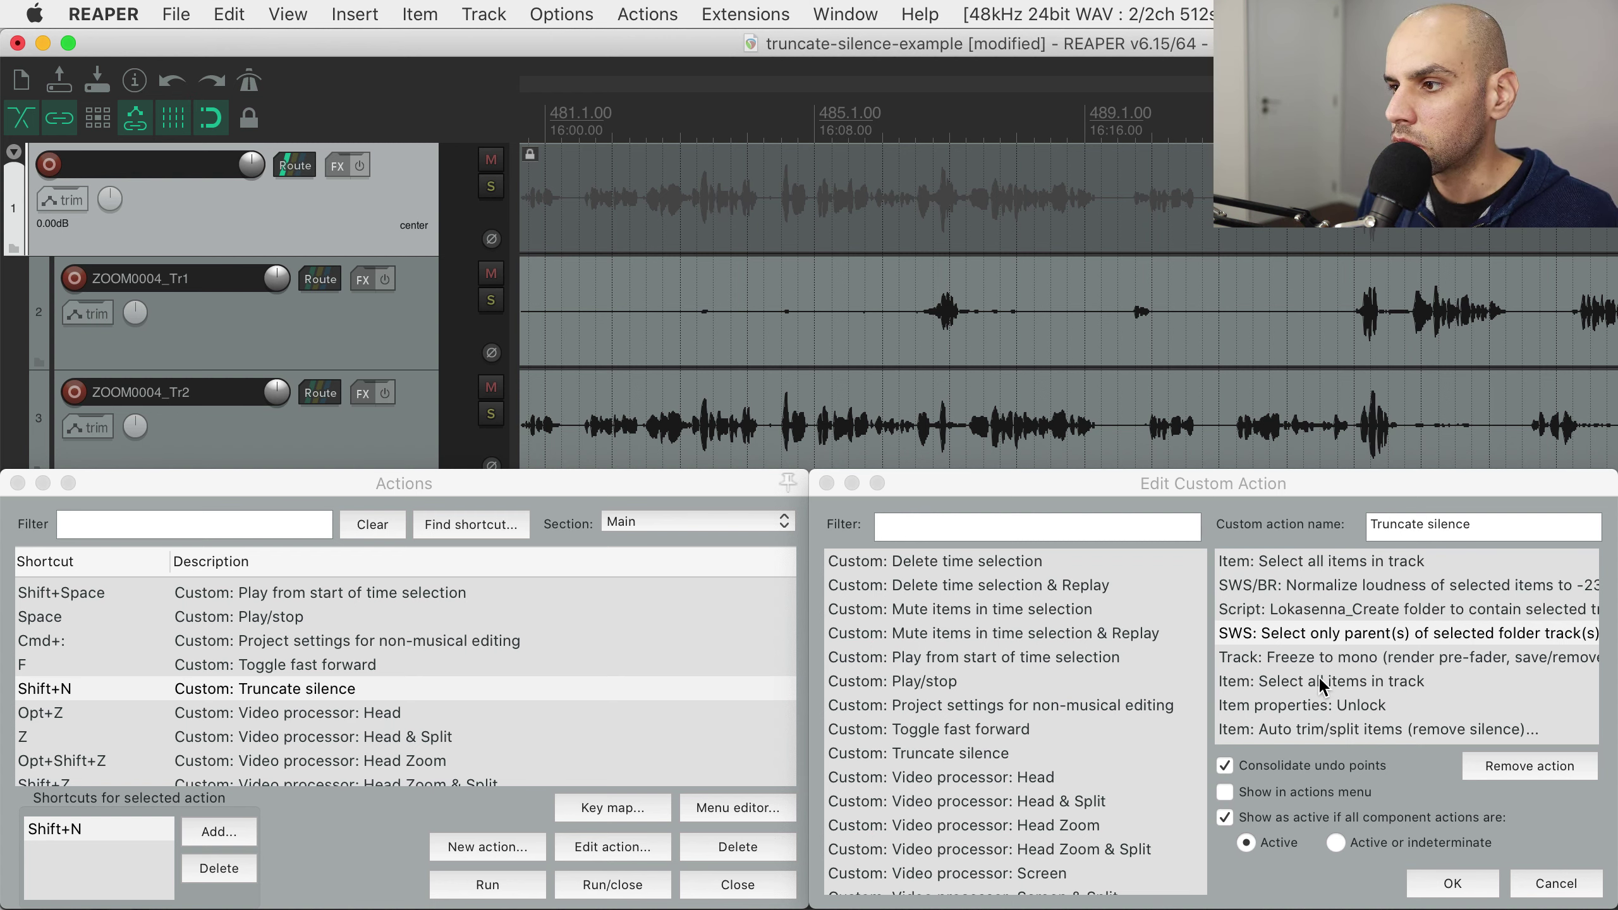
drag(1318, 676, 1352, 665)
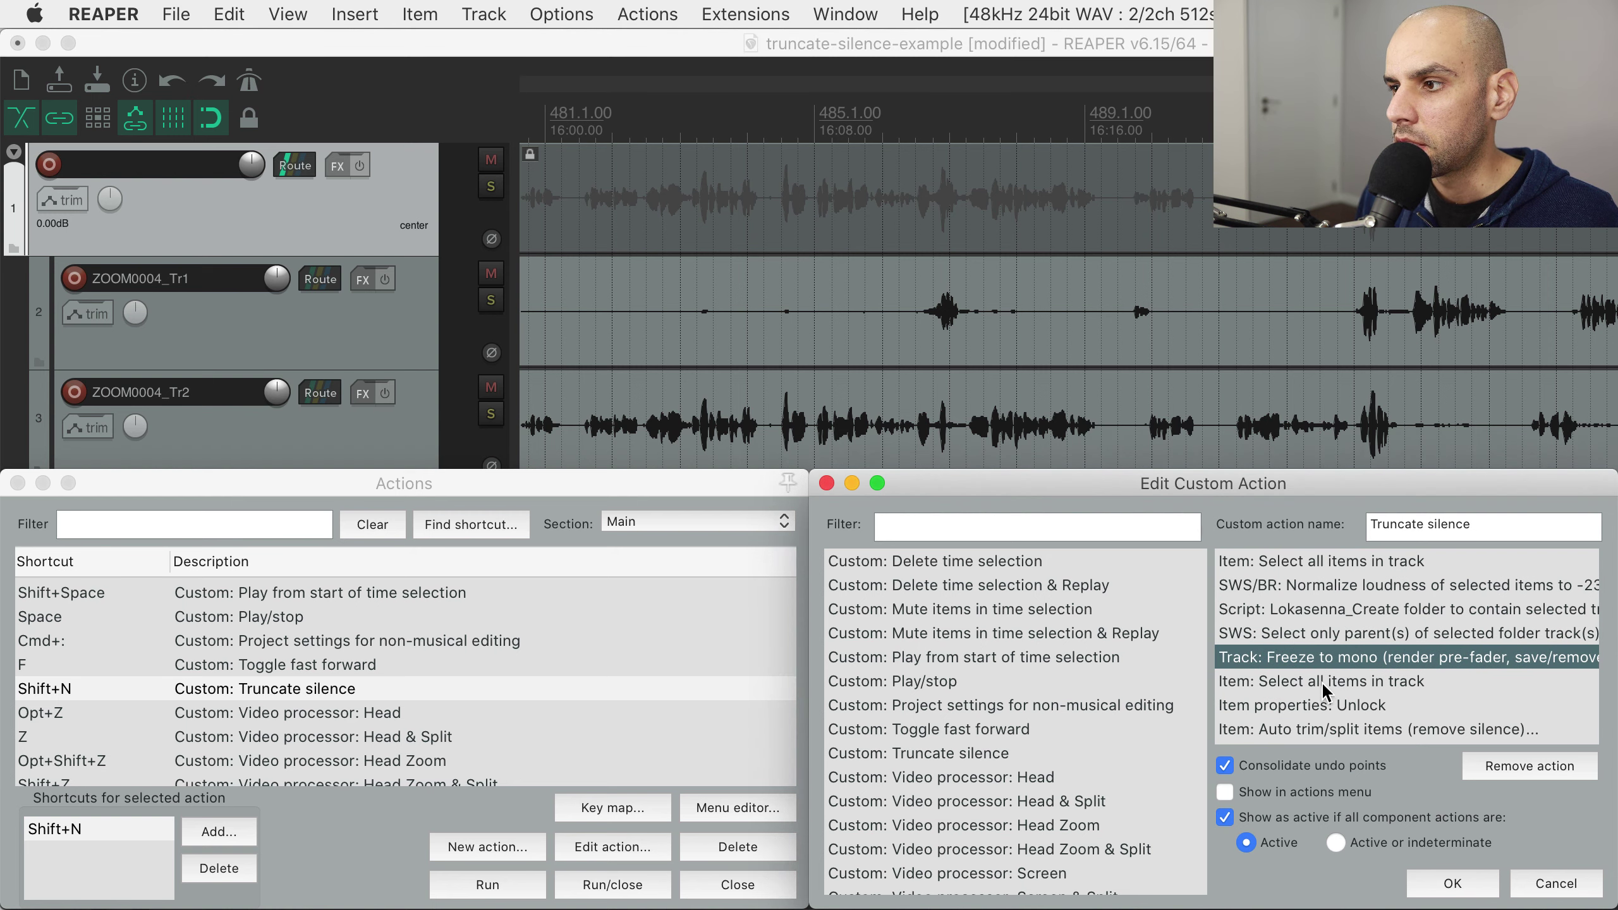
click(1340, 680)
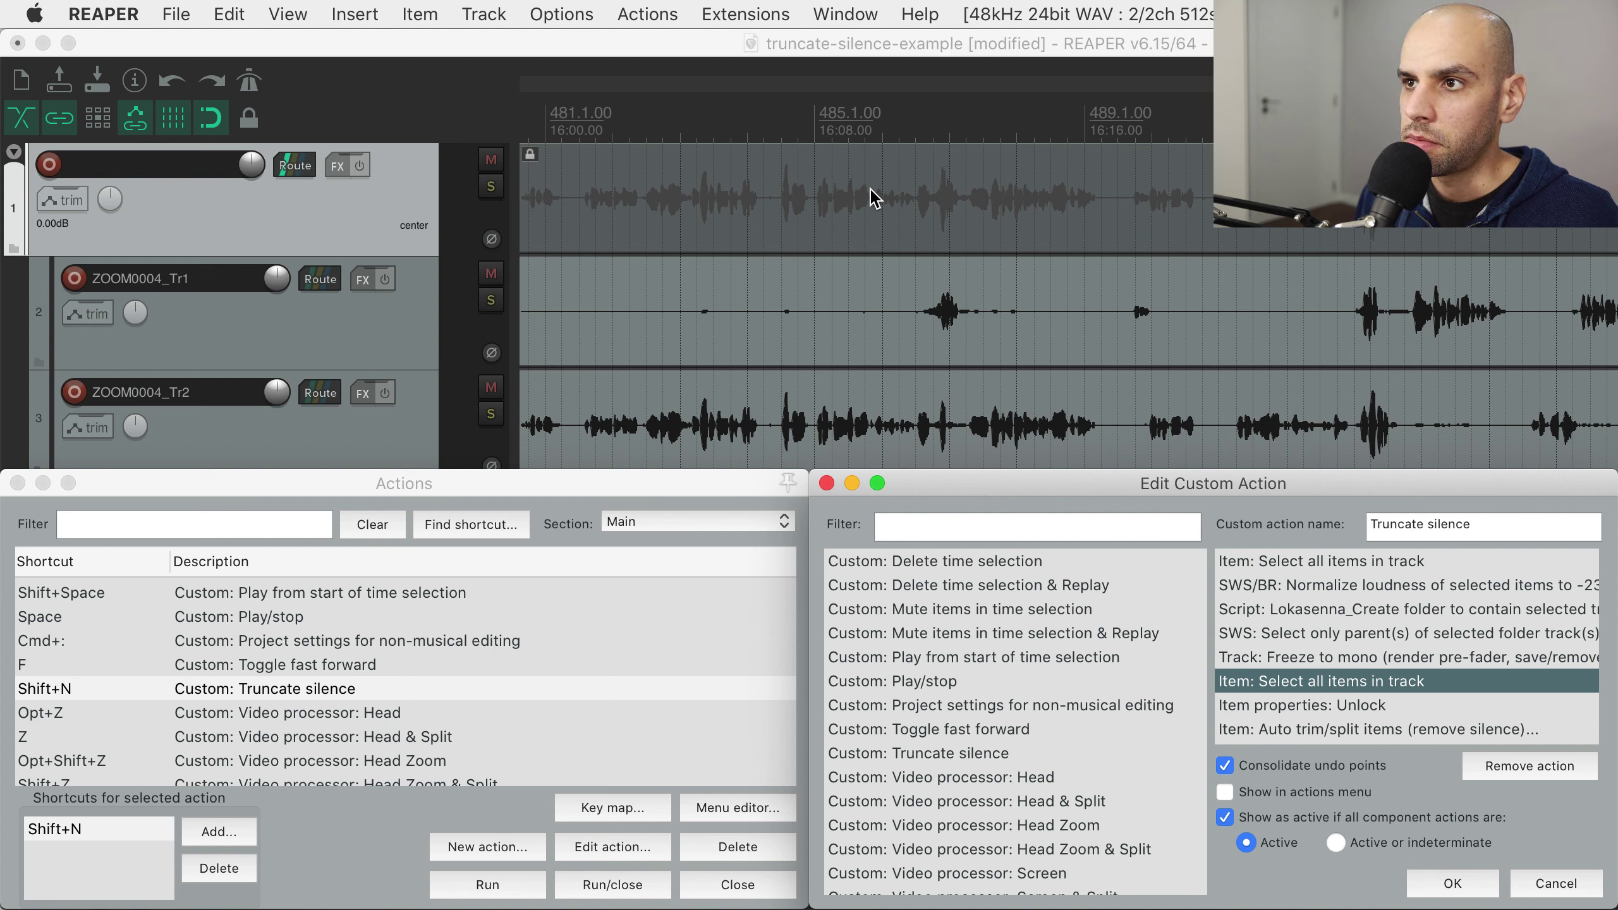
click(709, 180)
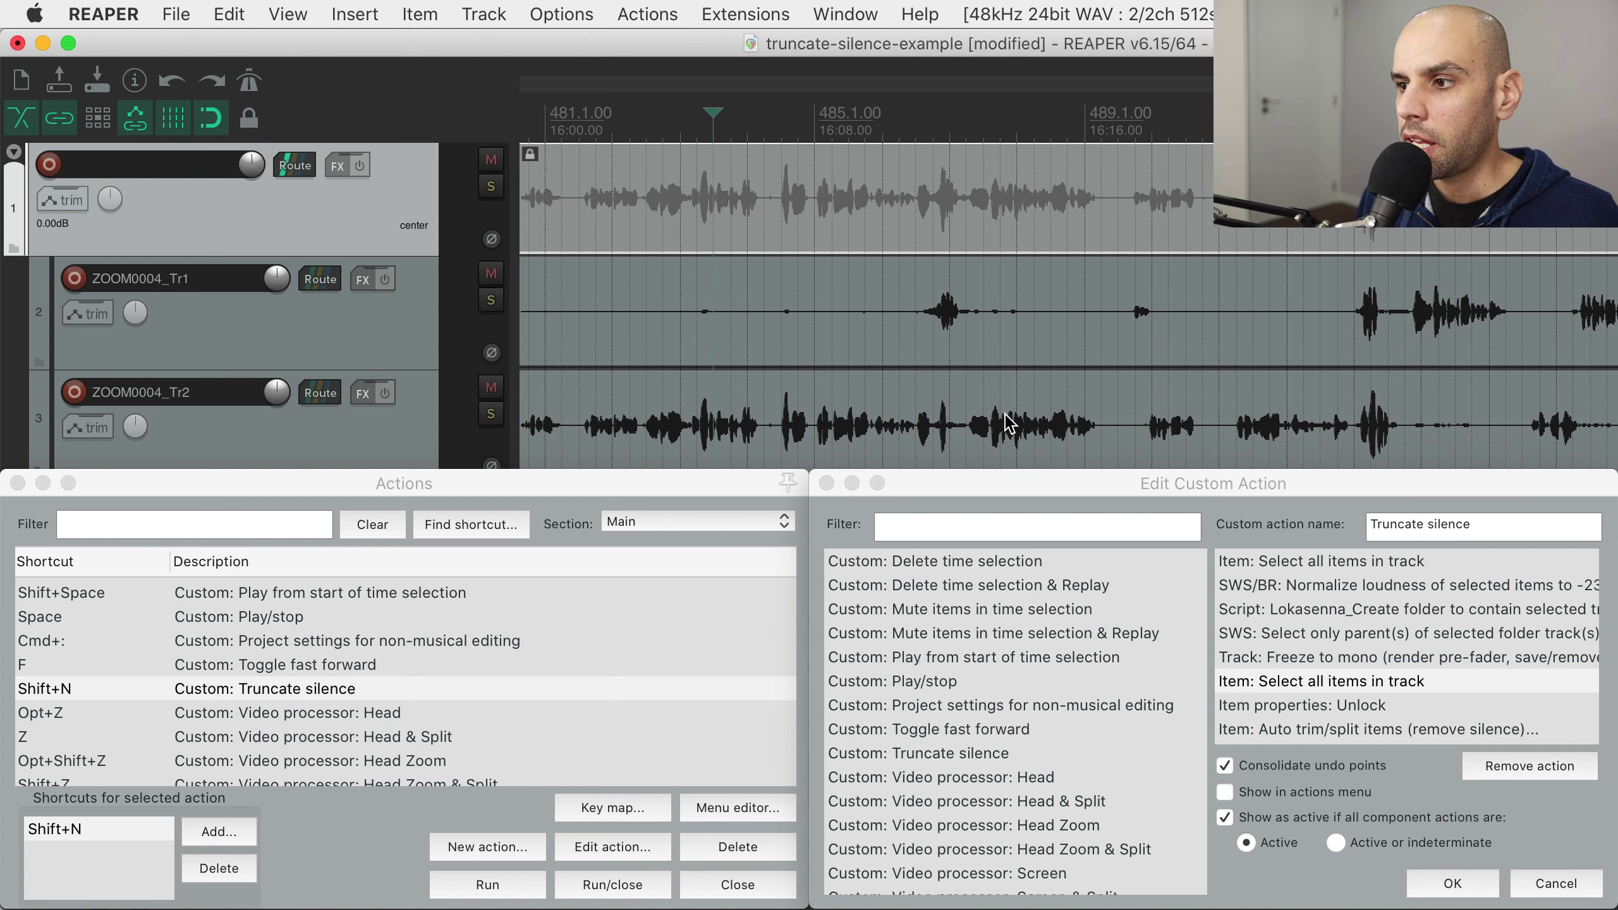
click(536, 162)
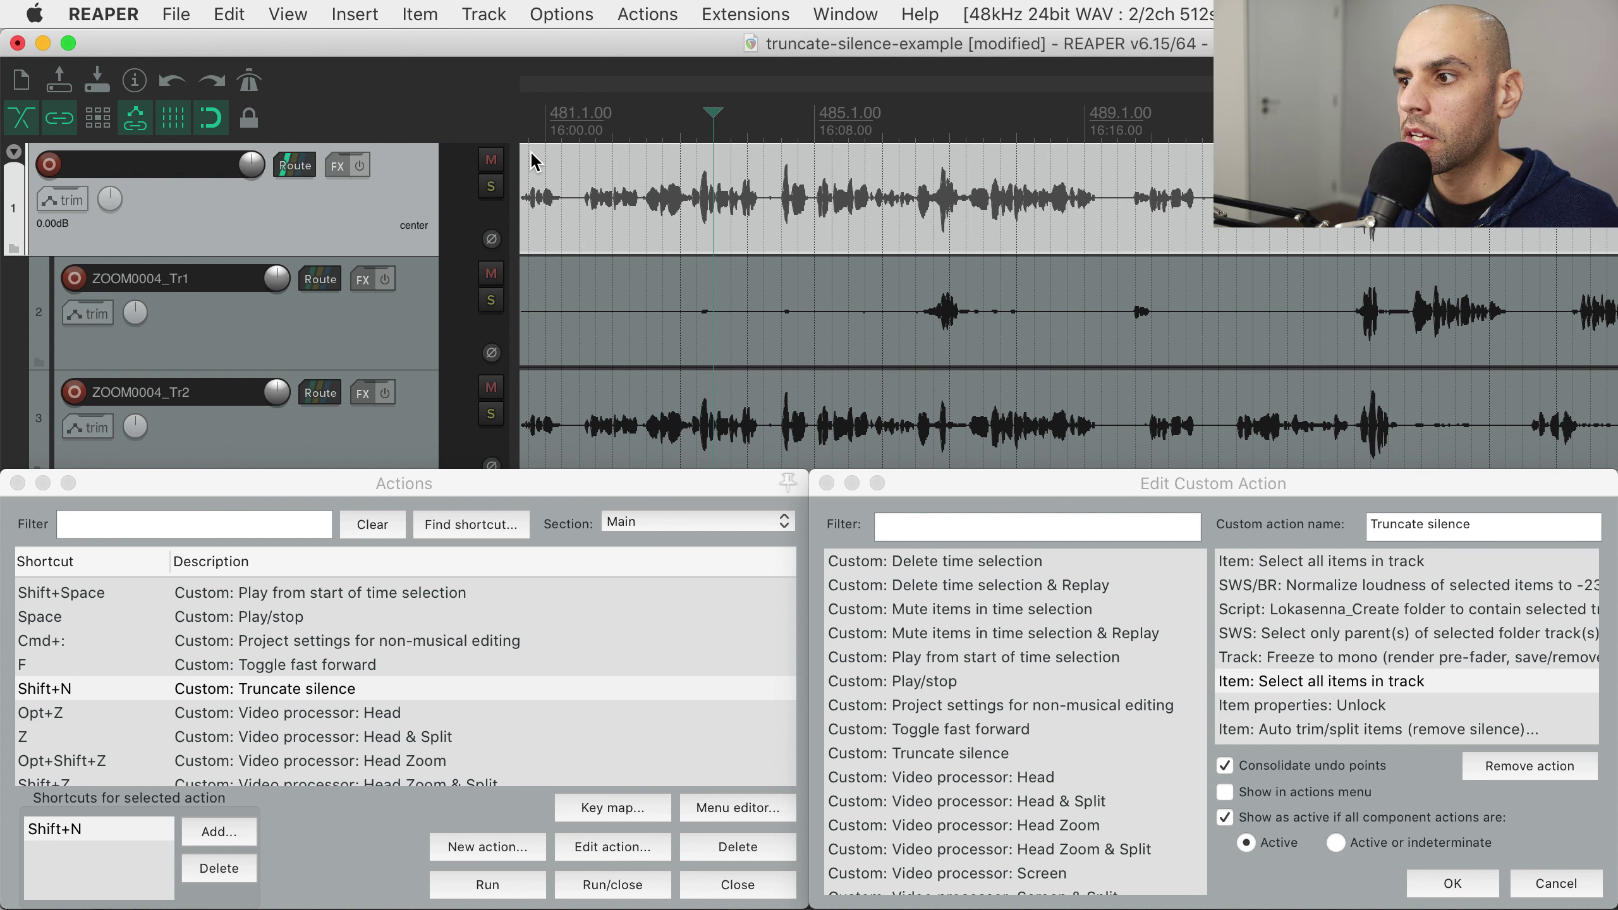
Find the Auto trim/split items (remove silence) action with "auto trim" and process the parent track's item at a -42.0 dB threshold, splitting and removing silent areas
click(1334, 732)
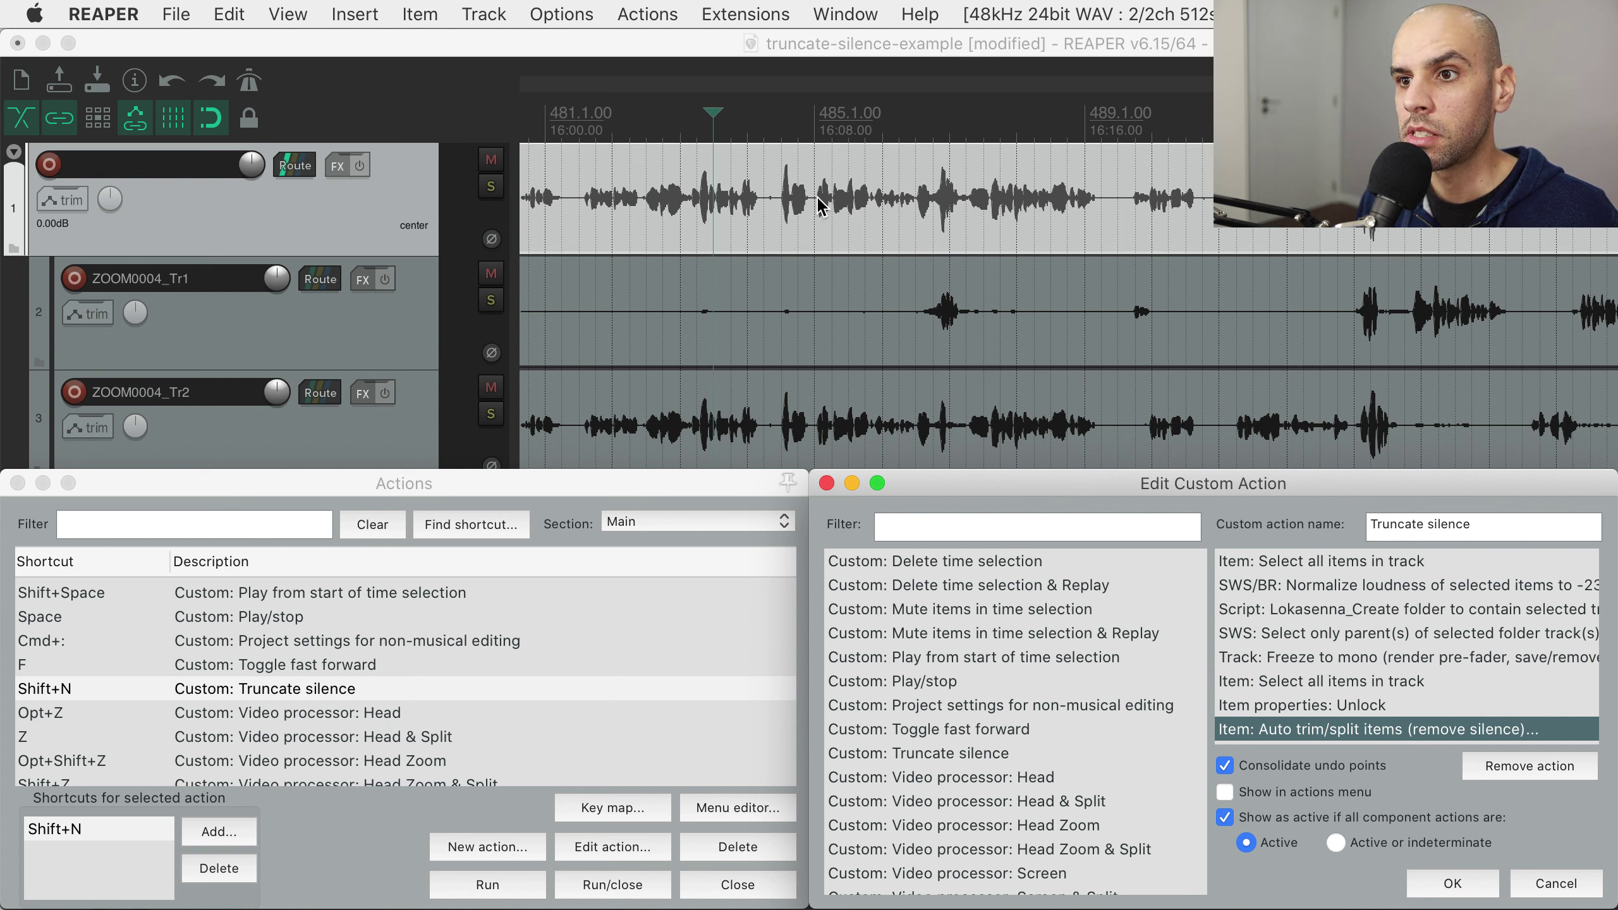
click(224, 526)
text(a)
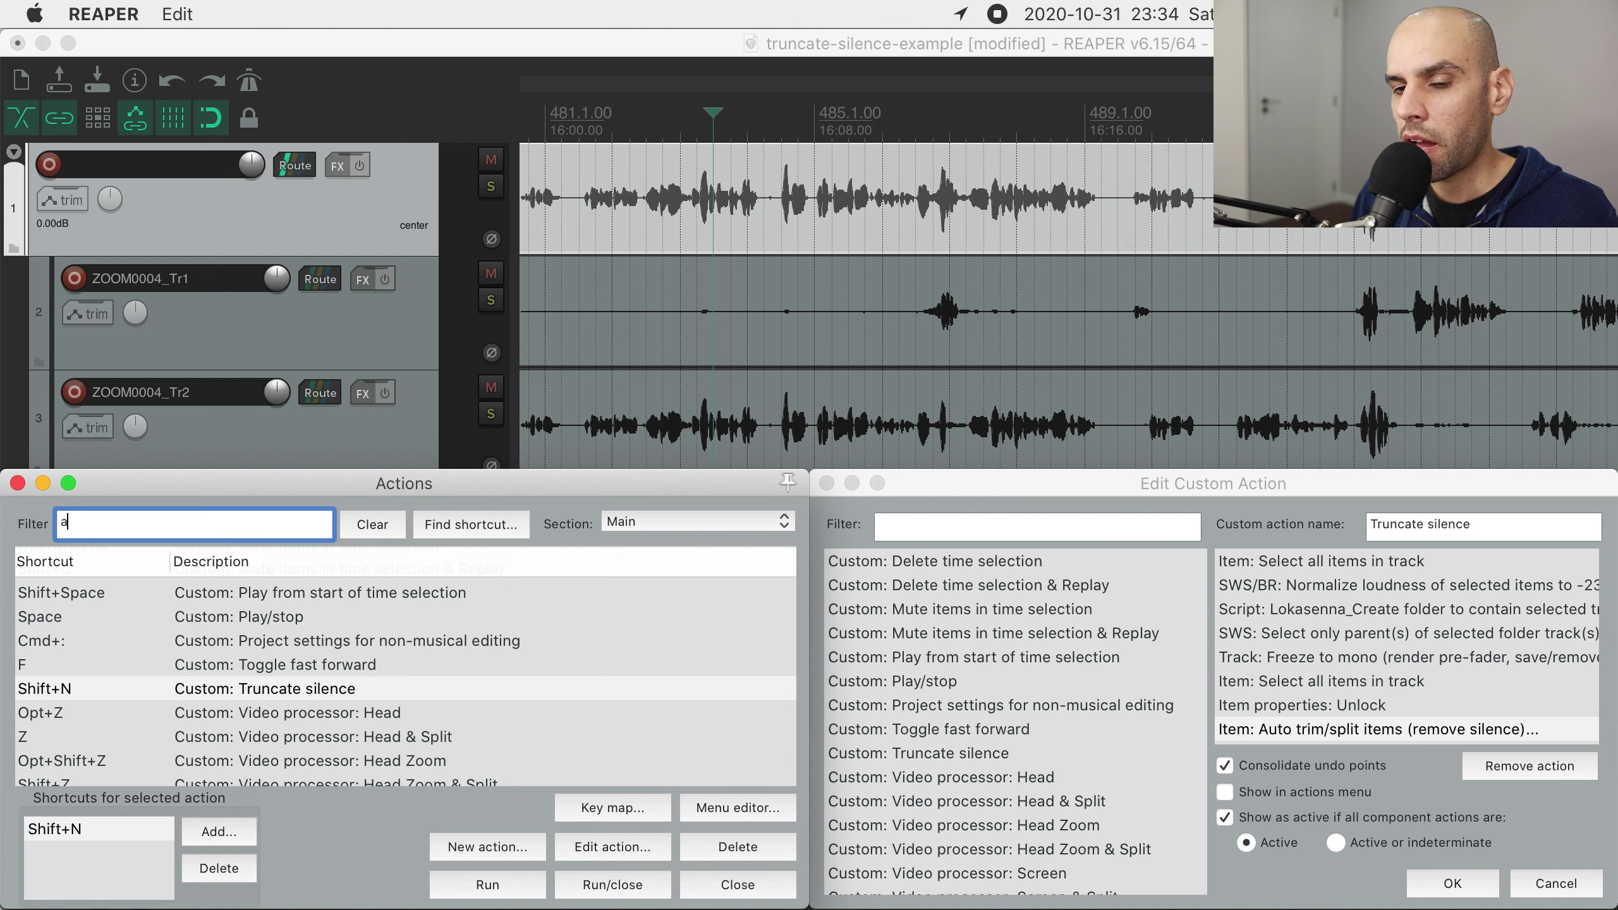
text(uto t)
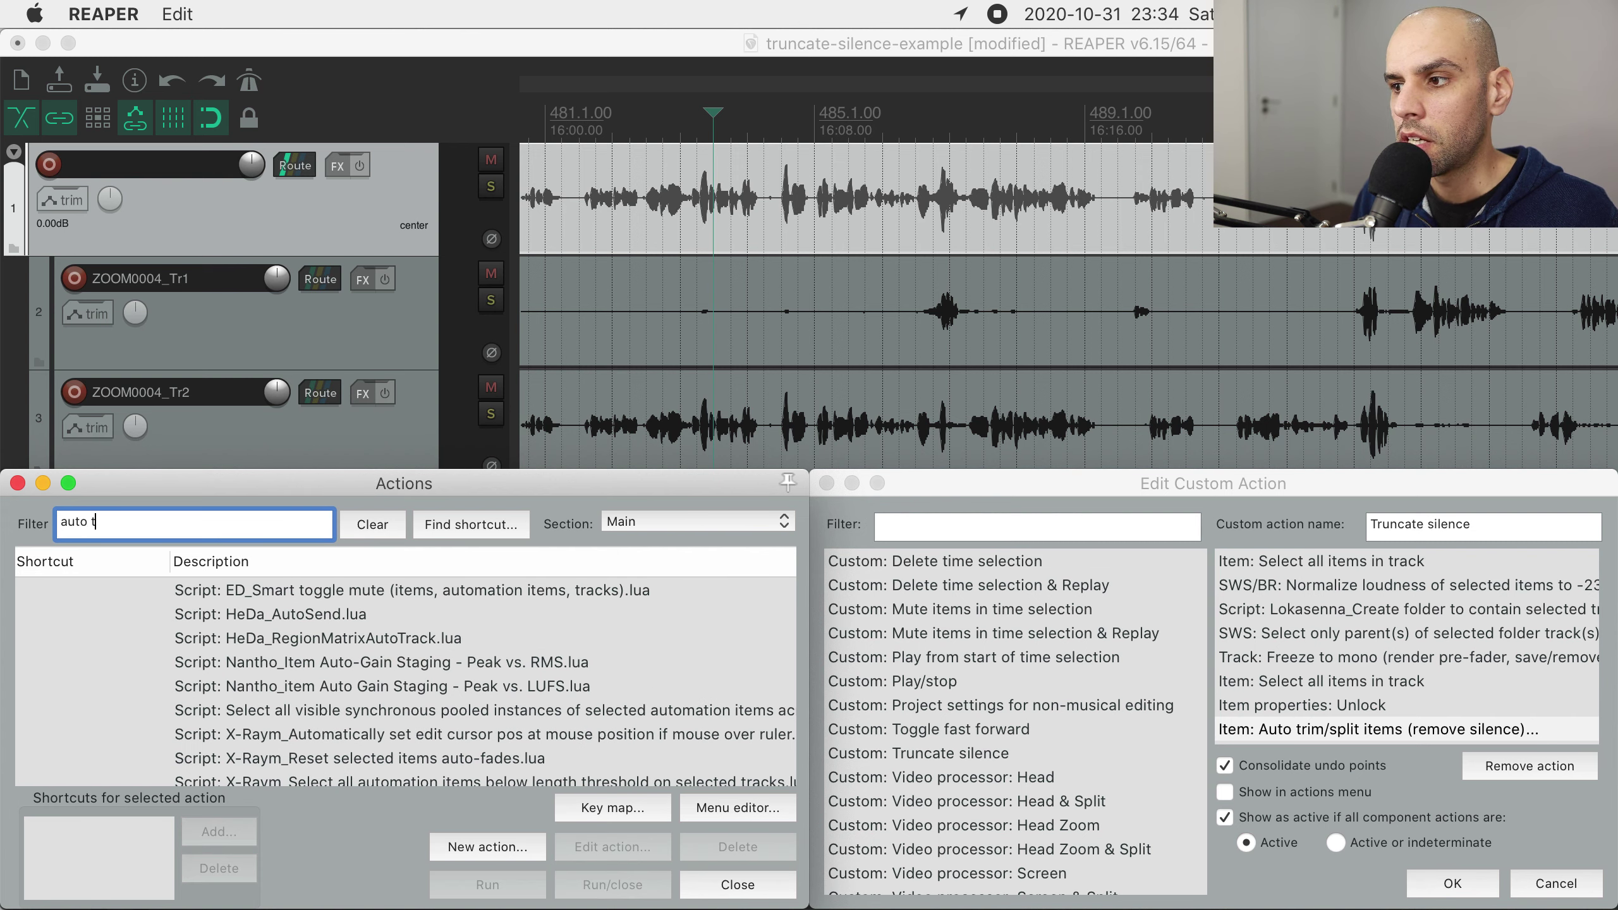
text(rim)
click(290, 708)
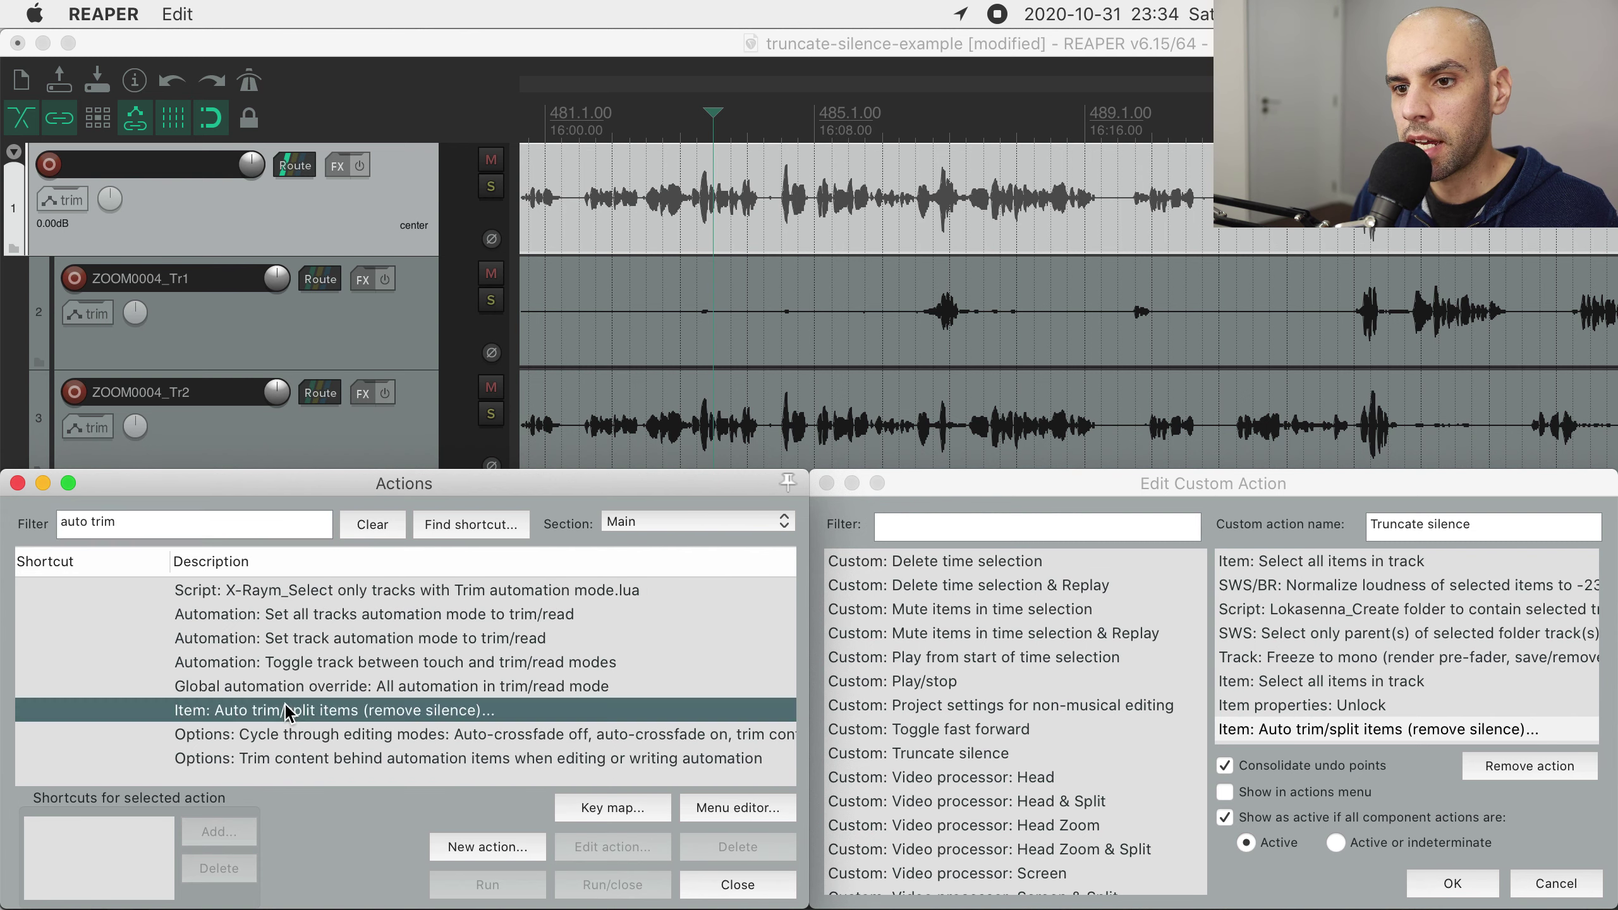
click(520, 874)
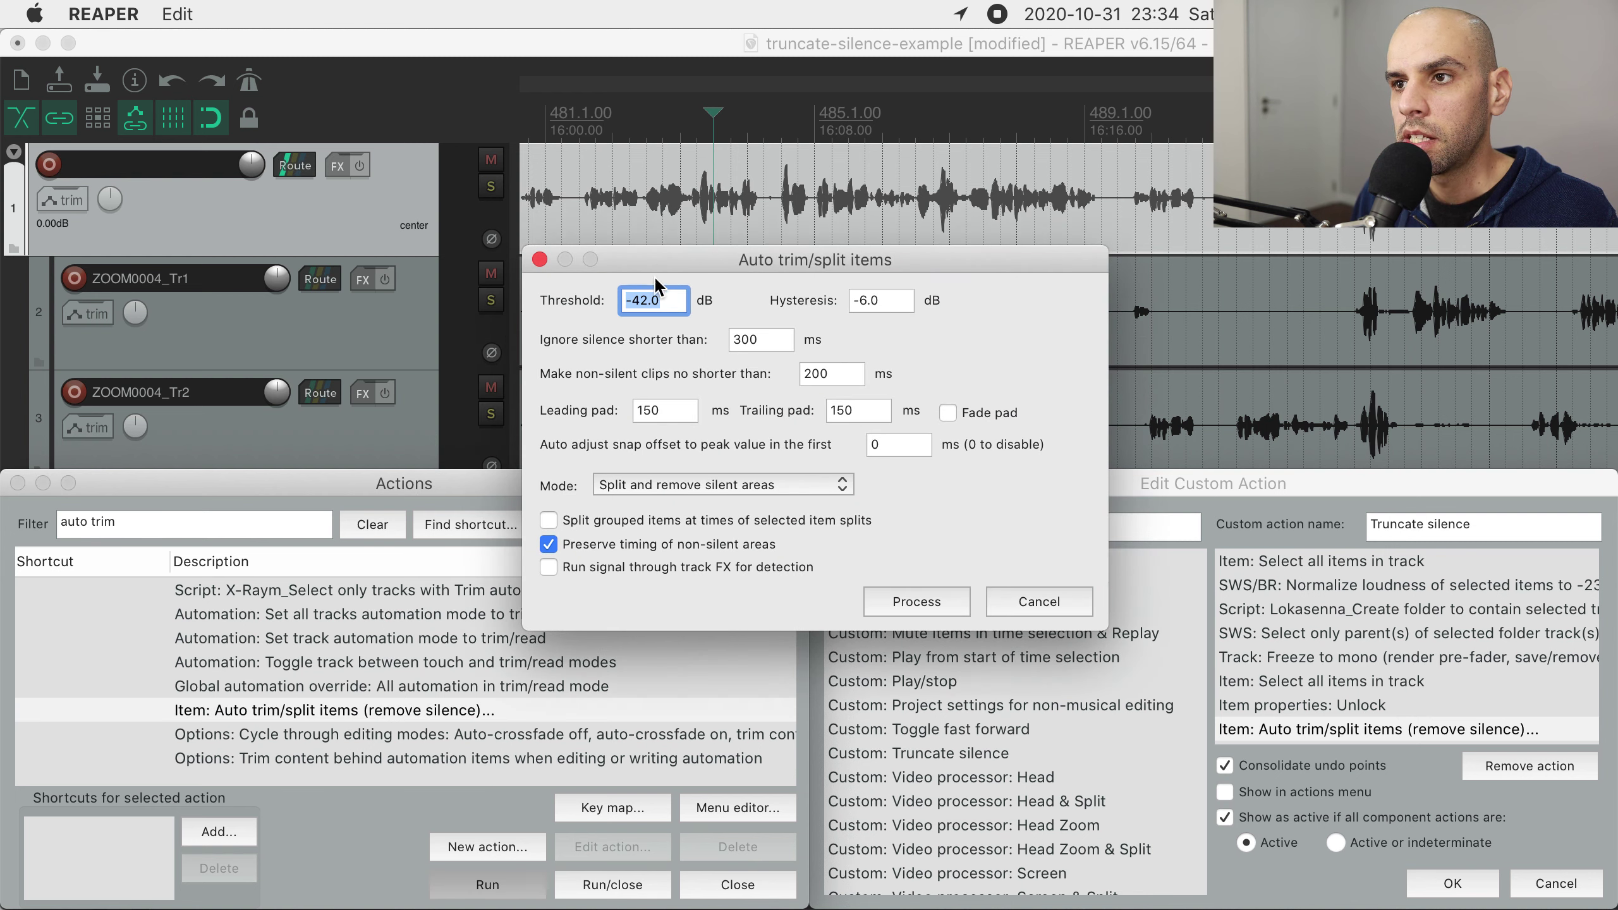
drag(668, 261, 650, 285)
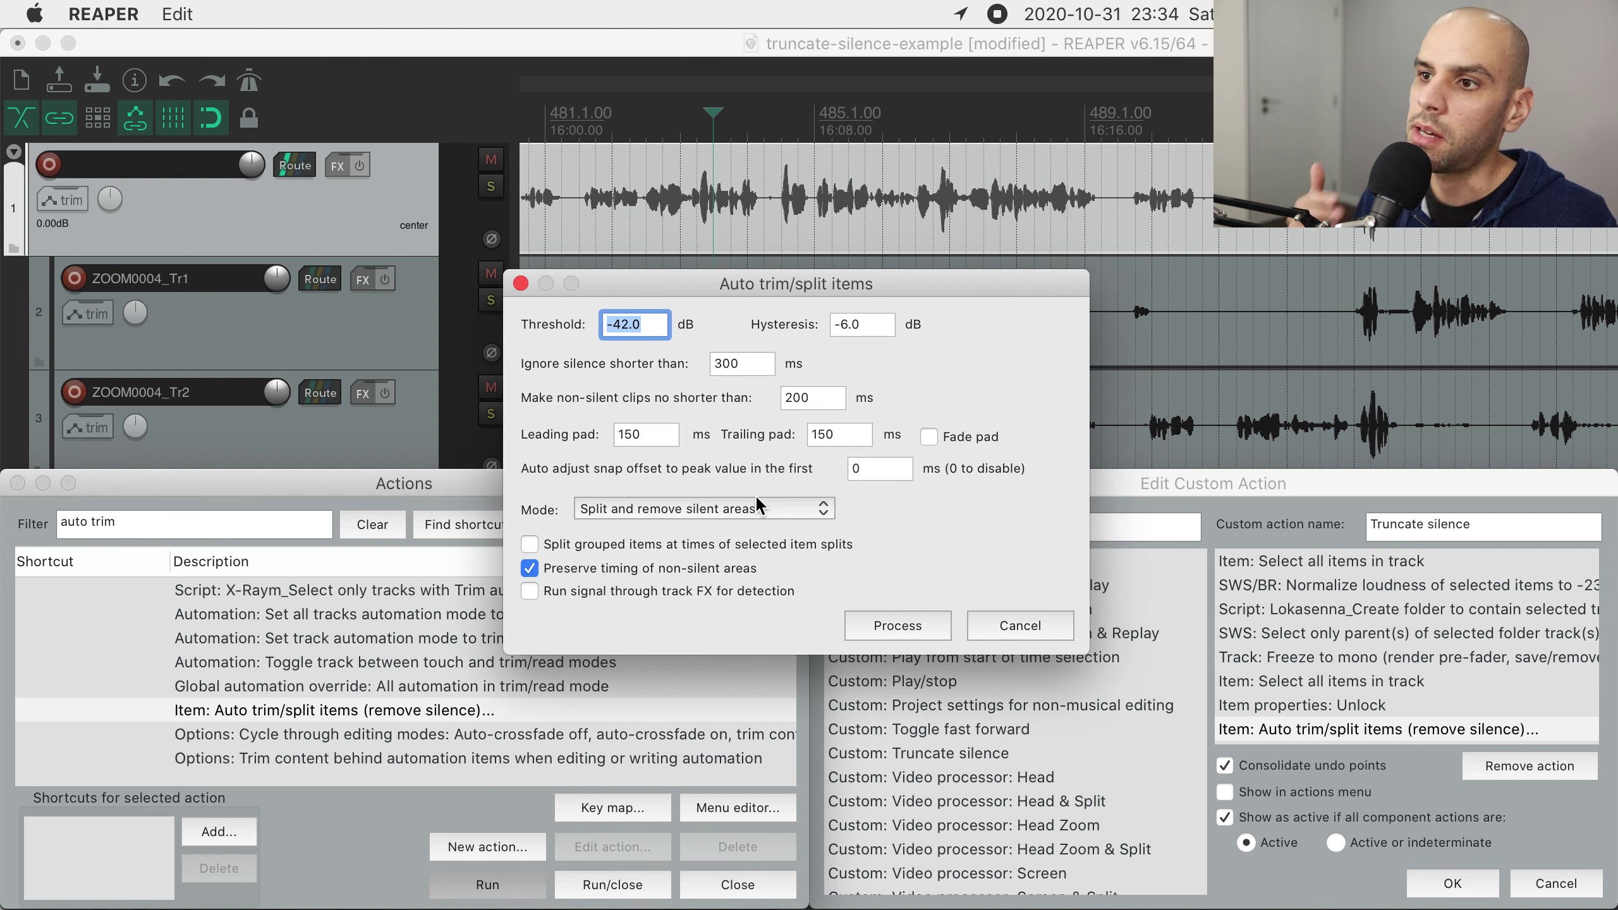
click(897, 625)
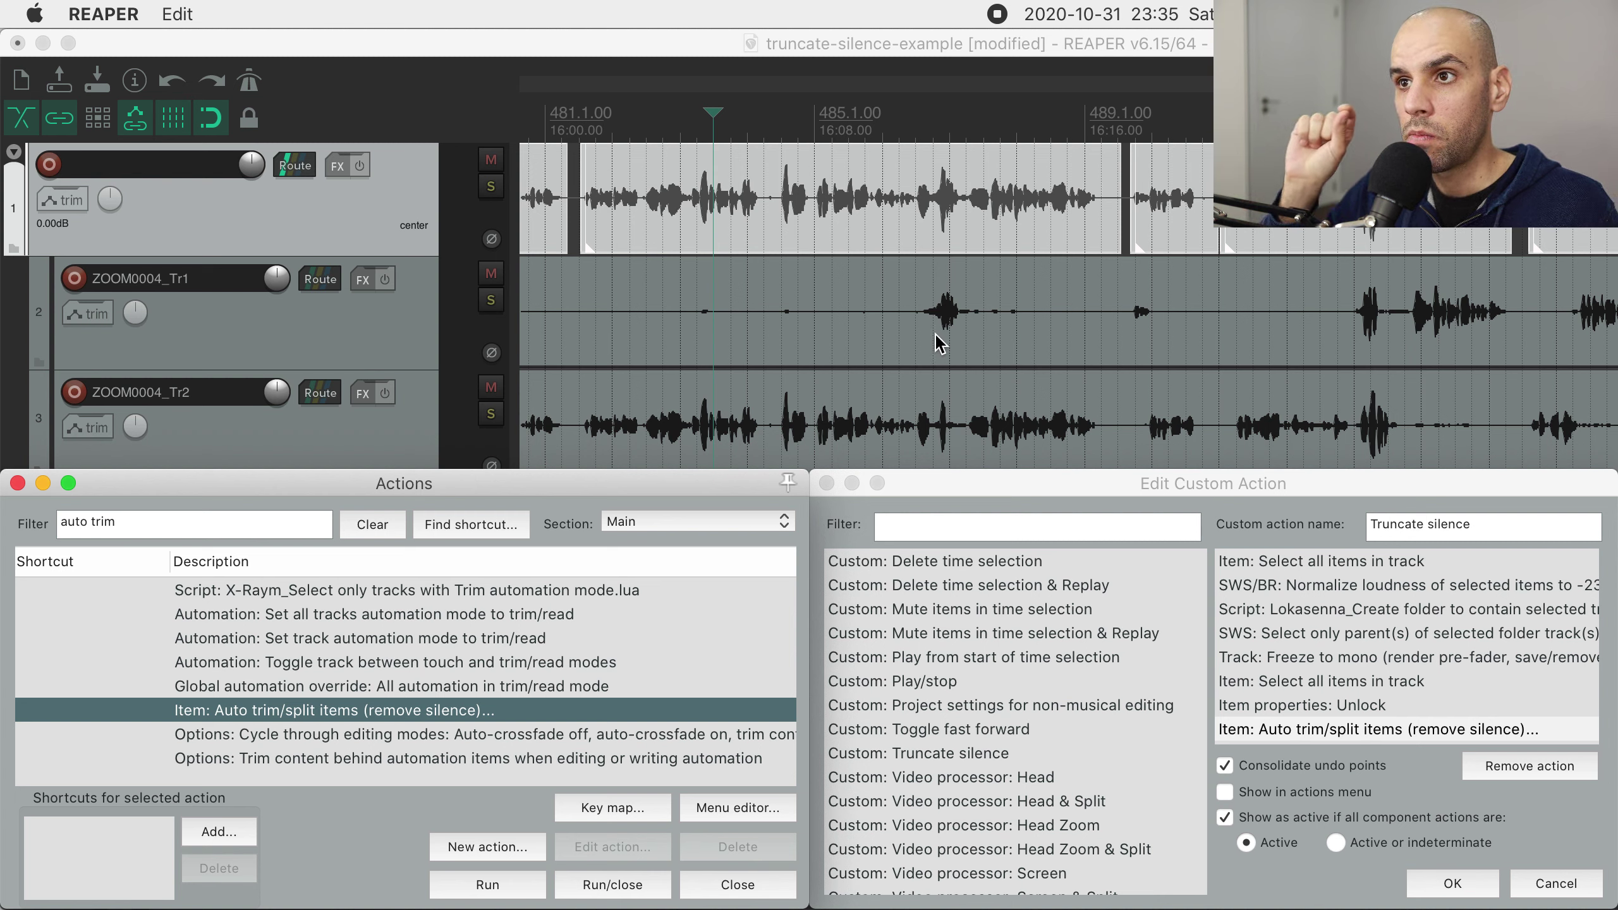
Enlarge the Edit Custom Action window upward and highlight the component action SWS: Select only children of selected folders
click(1306, 489)
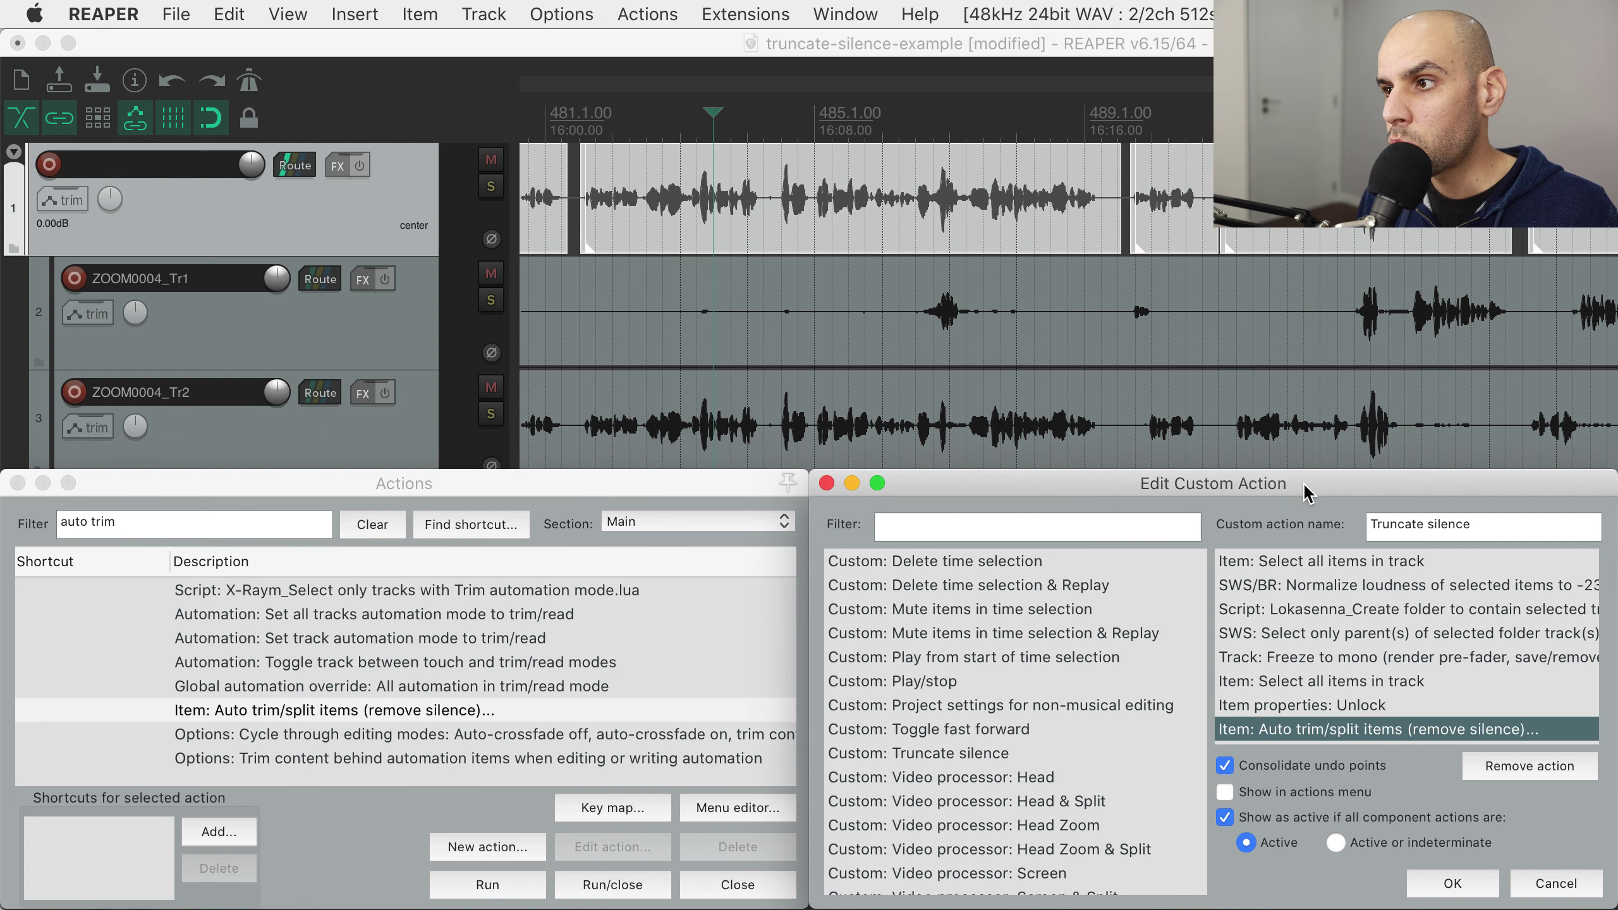
scroll(1328, 641, down, 1)
scroll(1328, 640, up, 2)
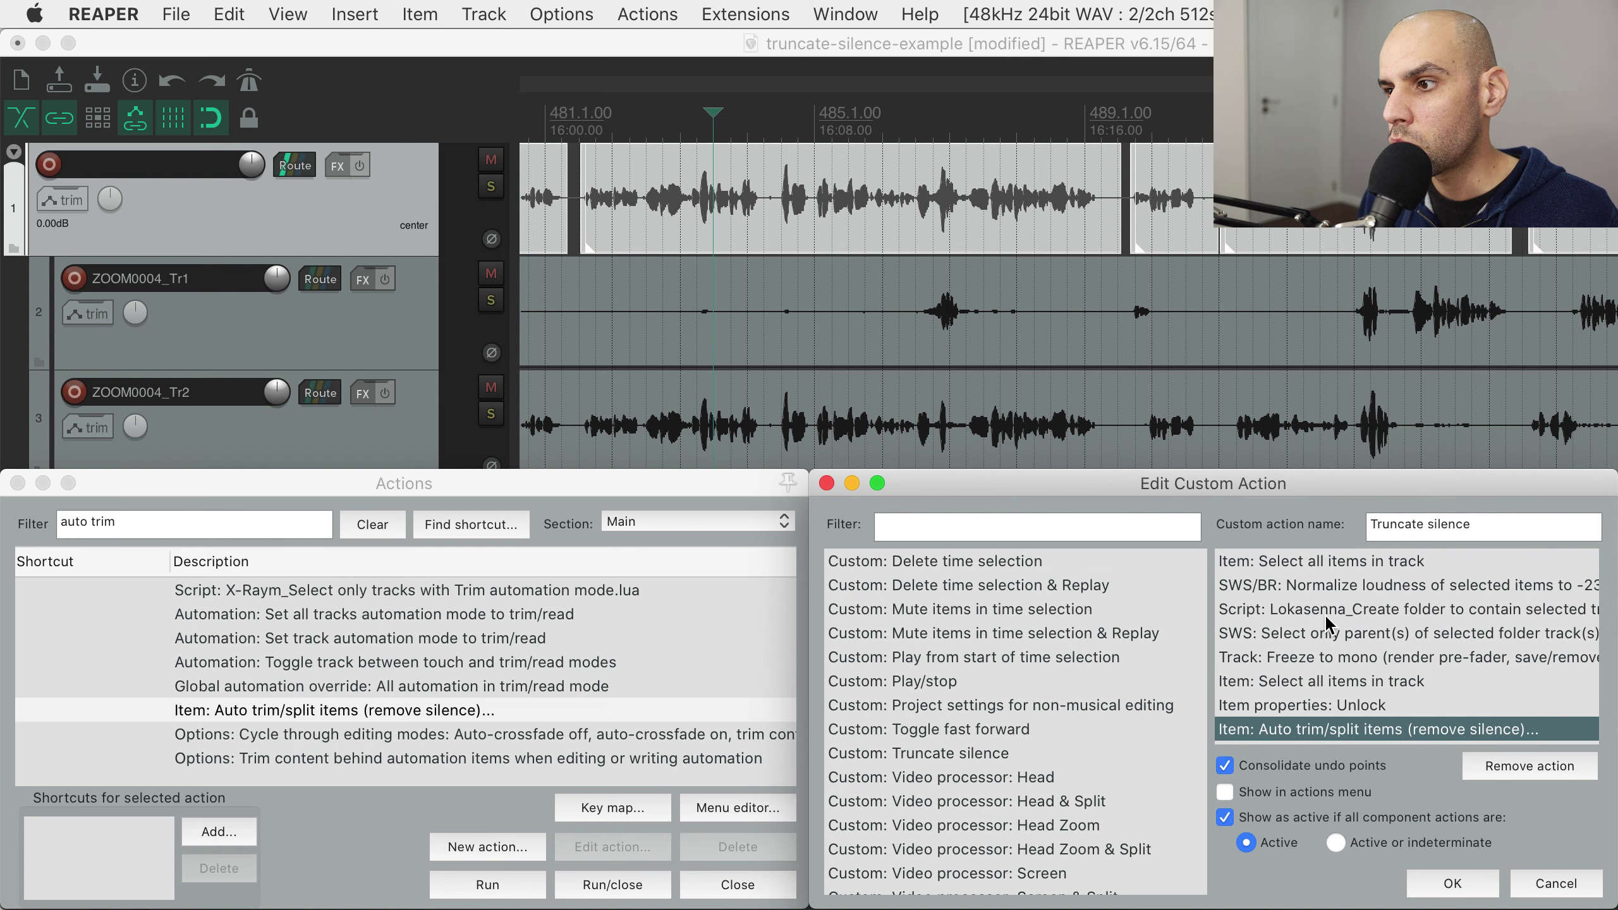
scroll(1258, 634, down, 1)
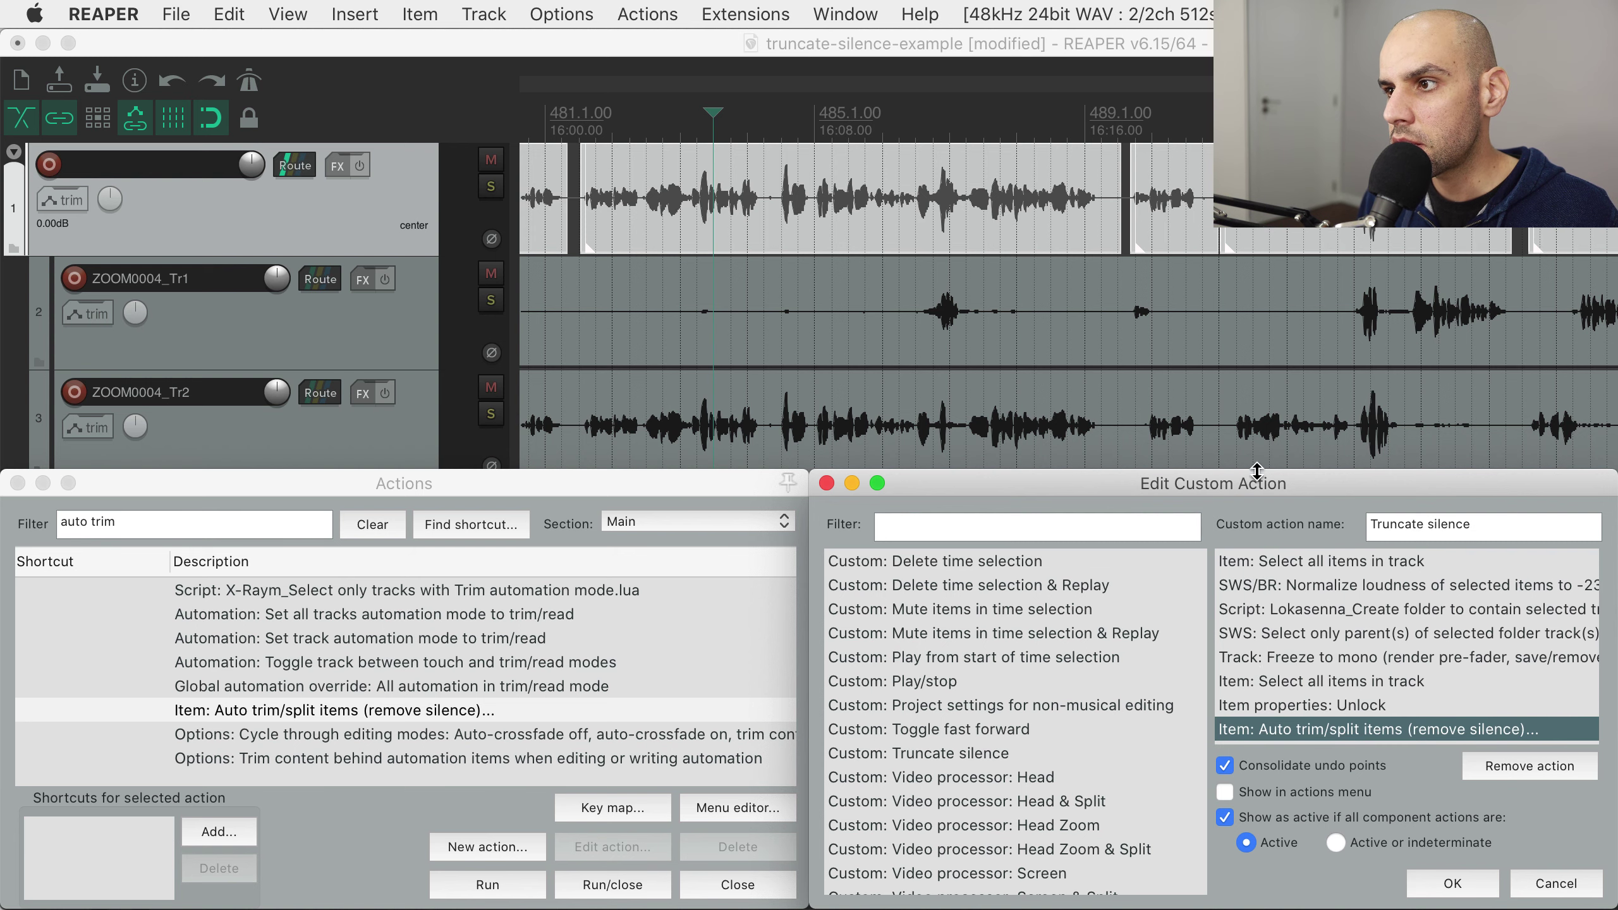
drag(1255, 467, 1245, 330)
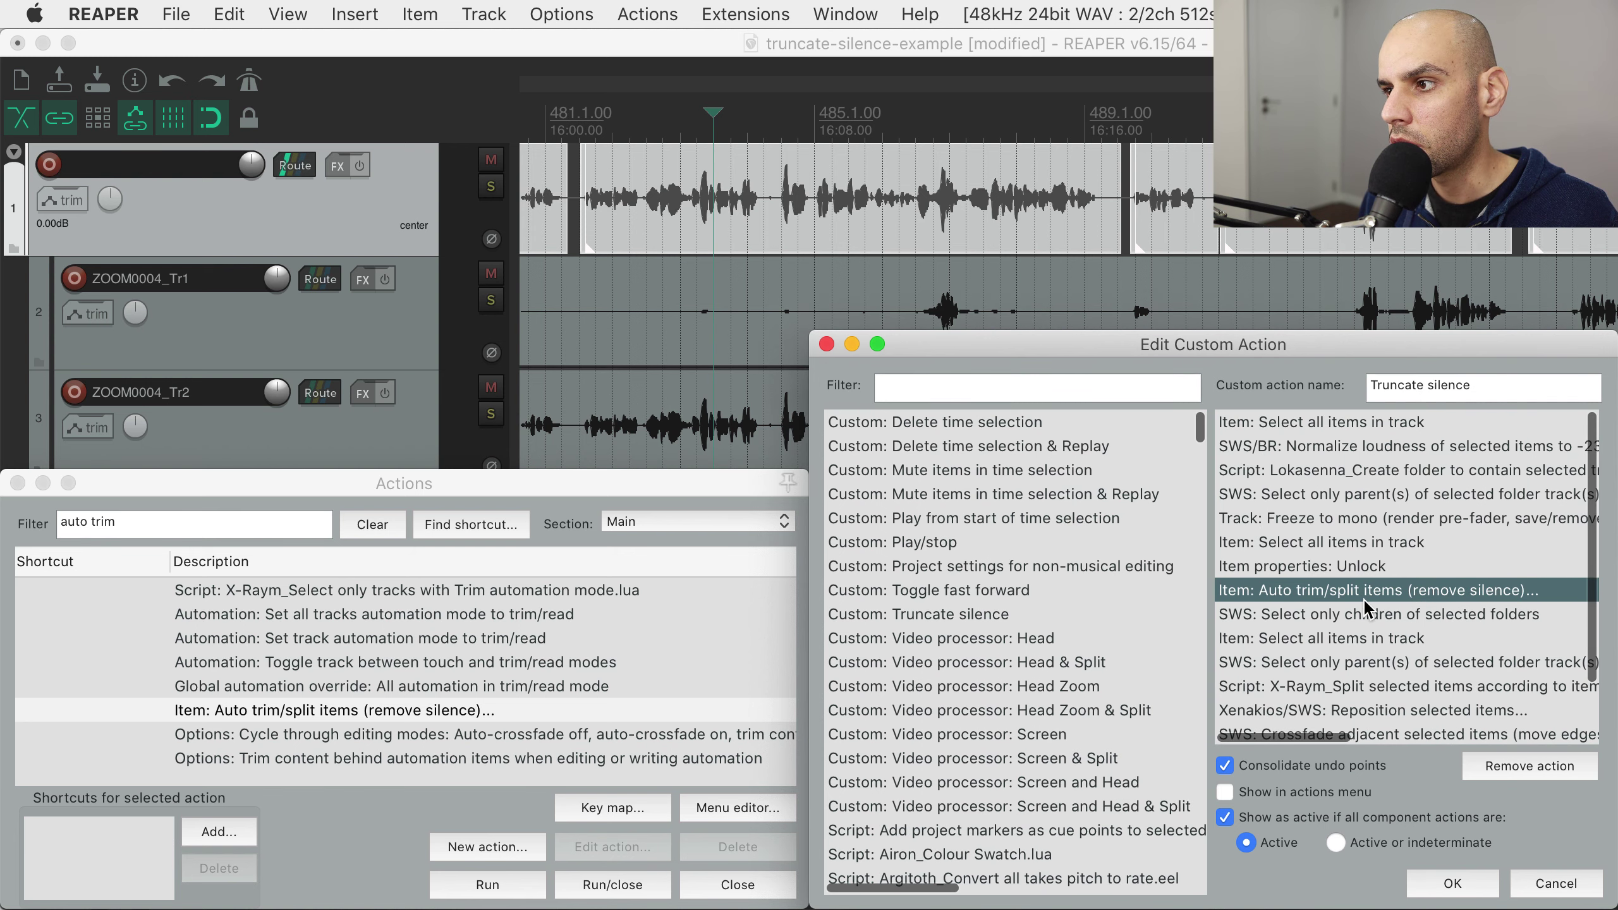
scroll(1366, 609, down, 2)
click(1330, 540)
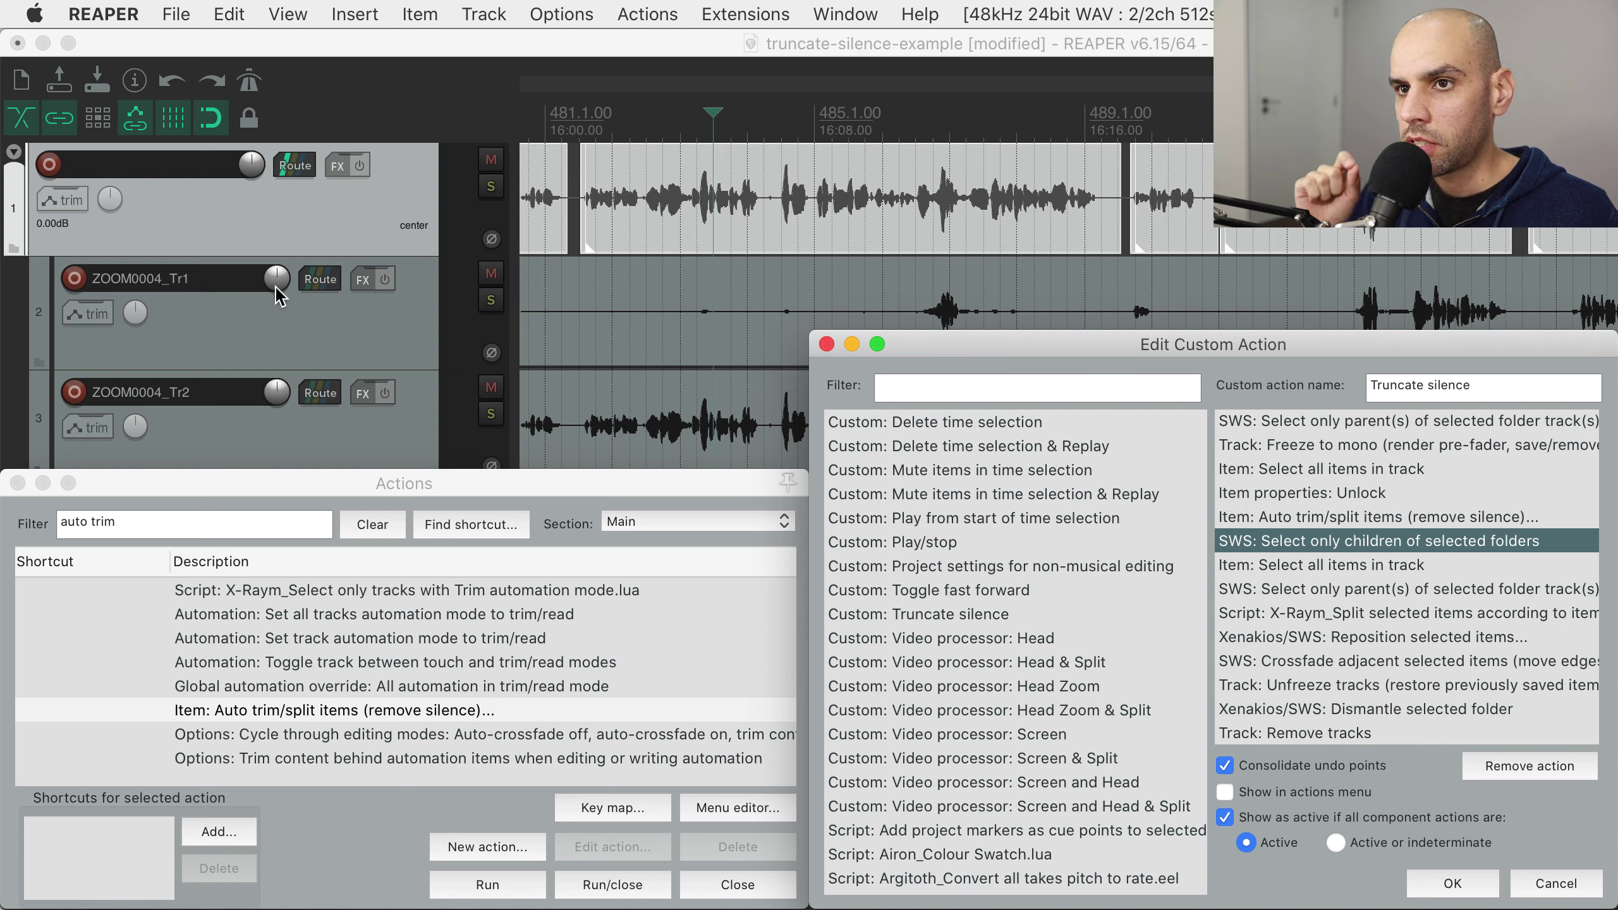
Select the items on the ZOOM0004_Tr1 and ZOOM0004_Tr2 child tracks, then make the parent folder the only selected track
click(371, 321)
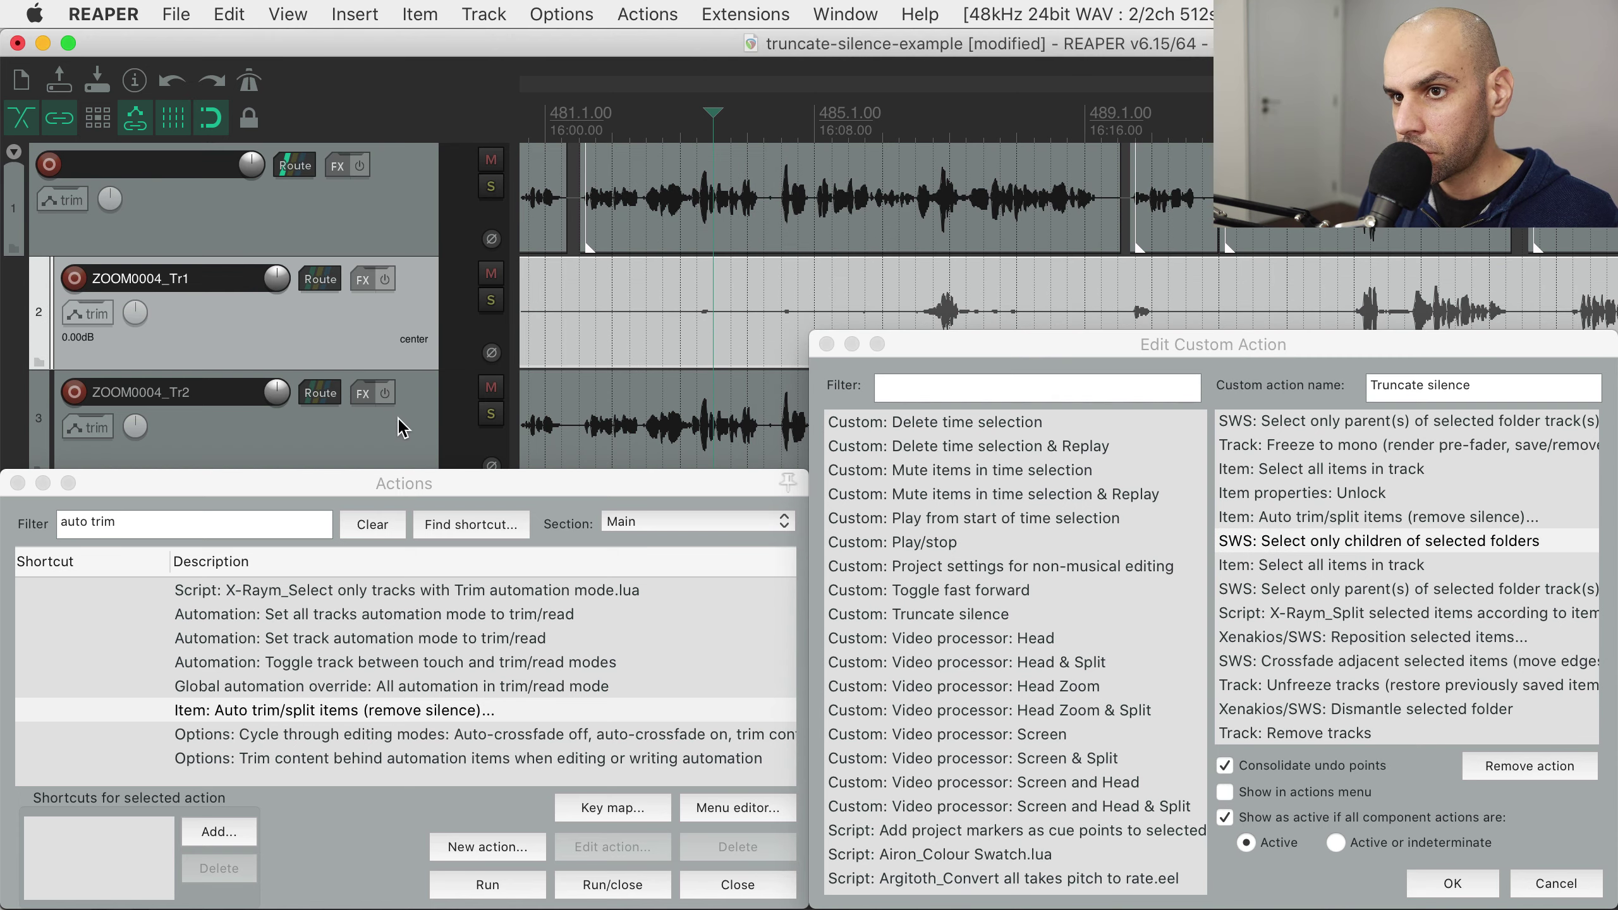
shift+click(398, 426)
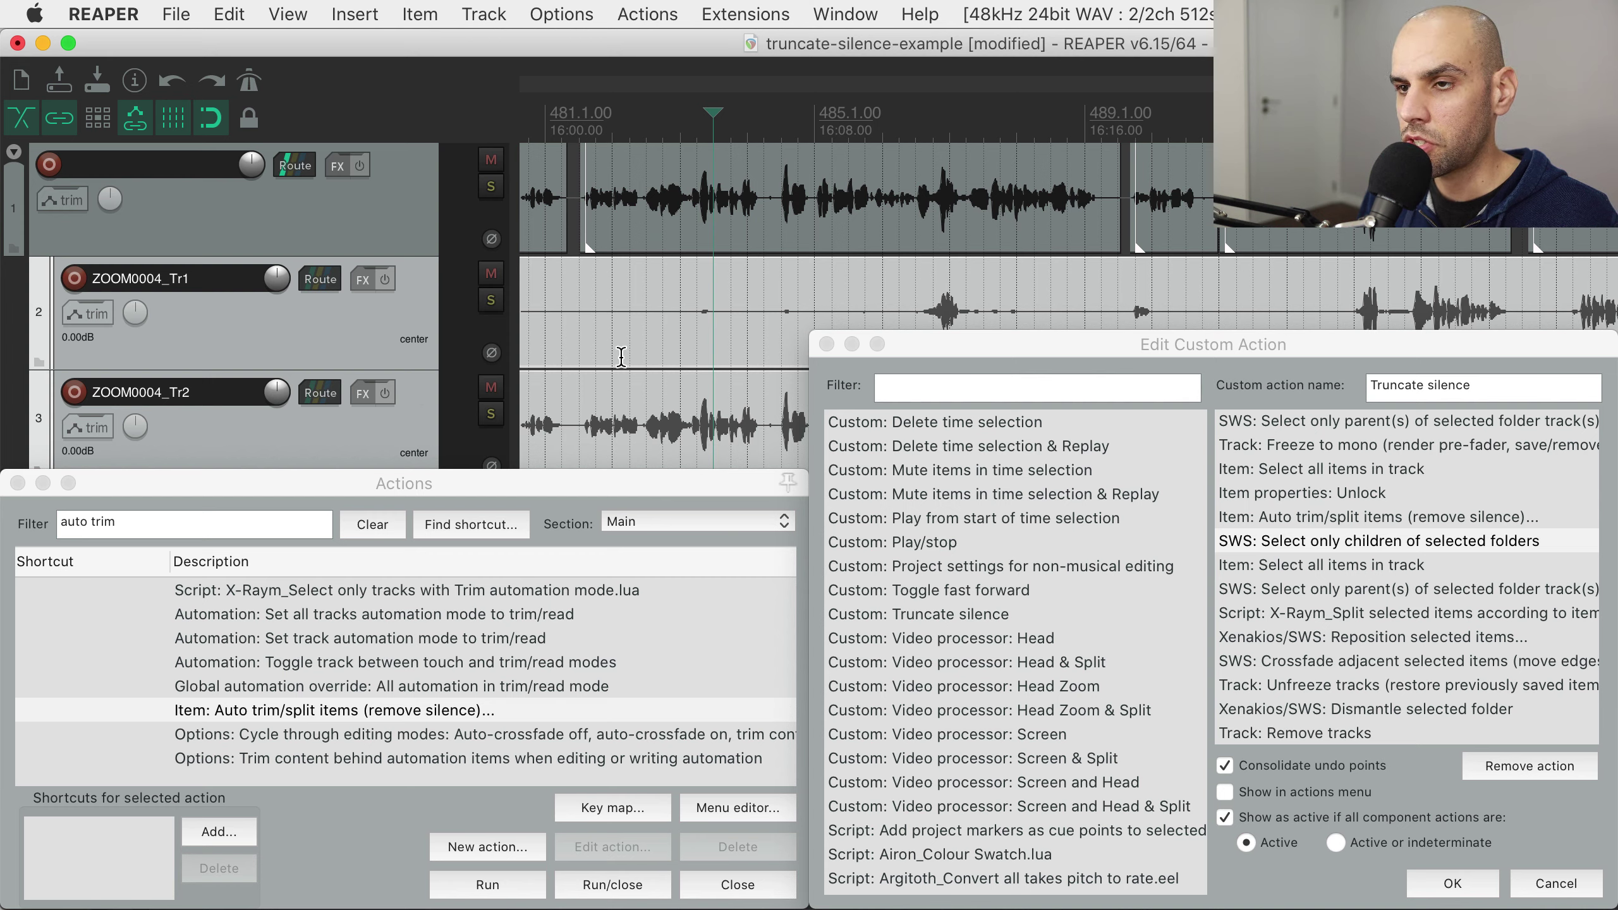
click(378, 220)
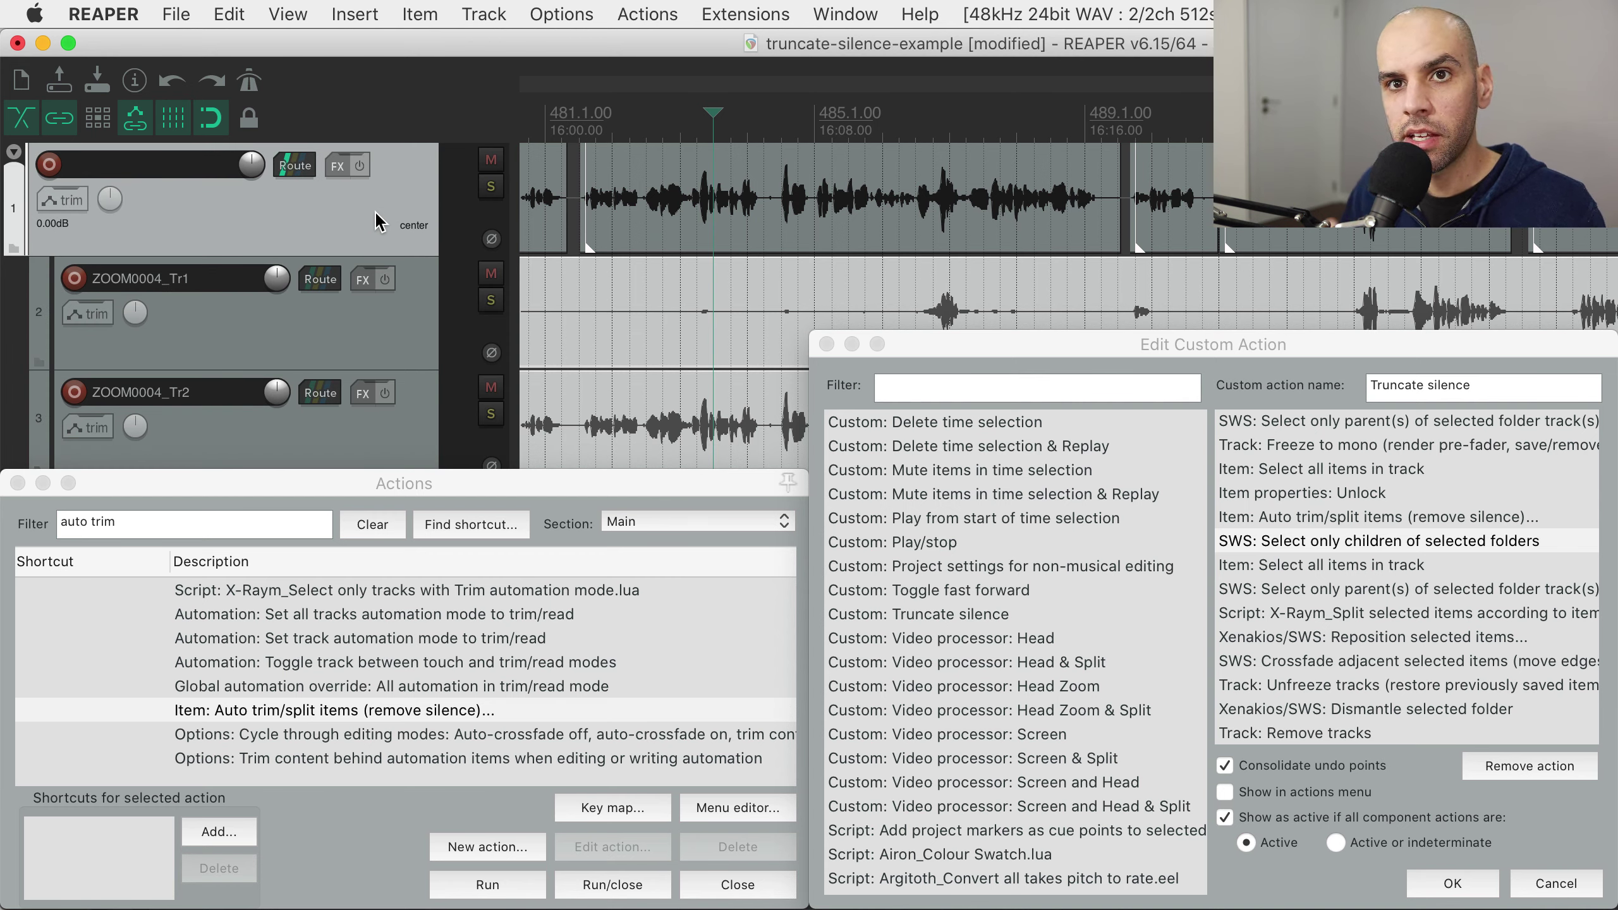
Review the component actions that select the folder's children, select all their items and select only the parent track
click(1351, 587)
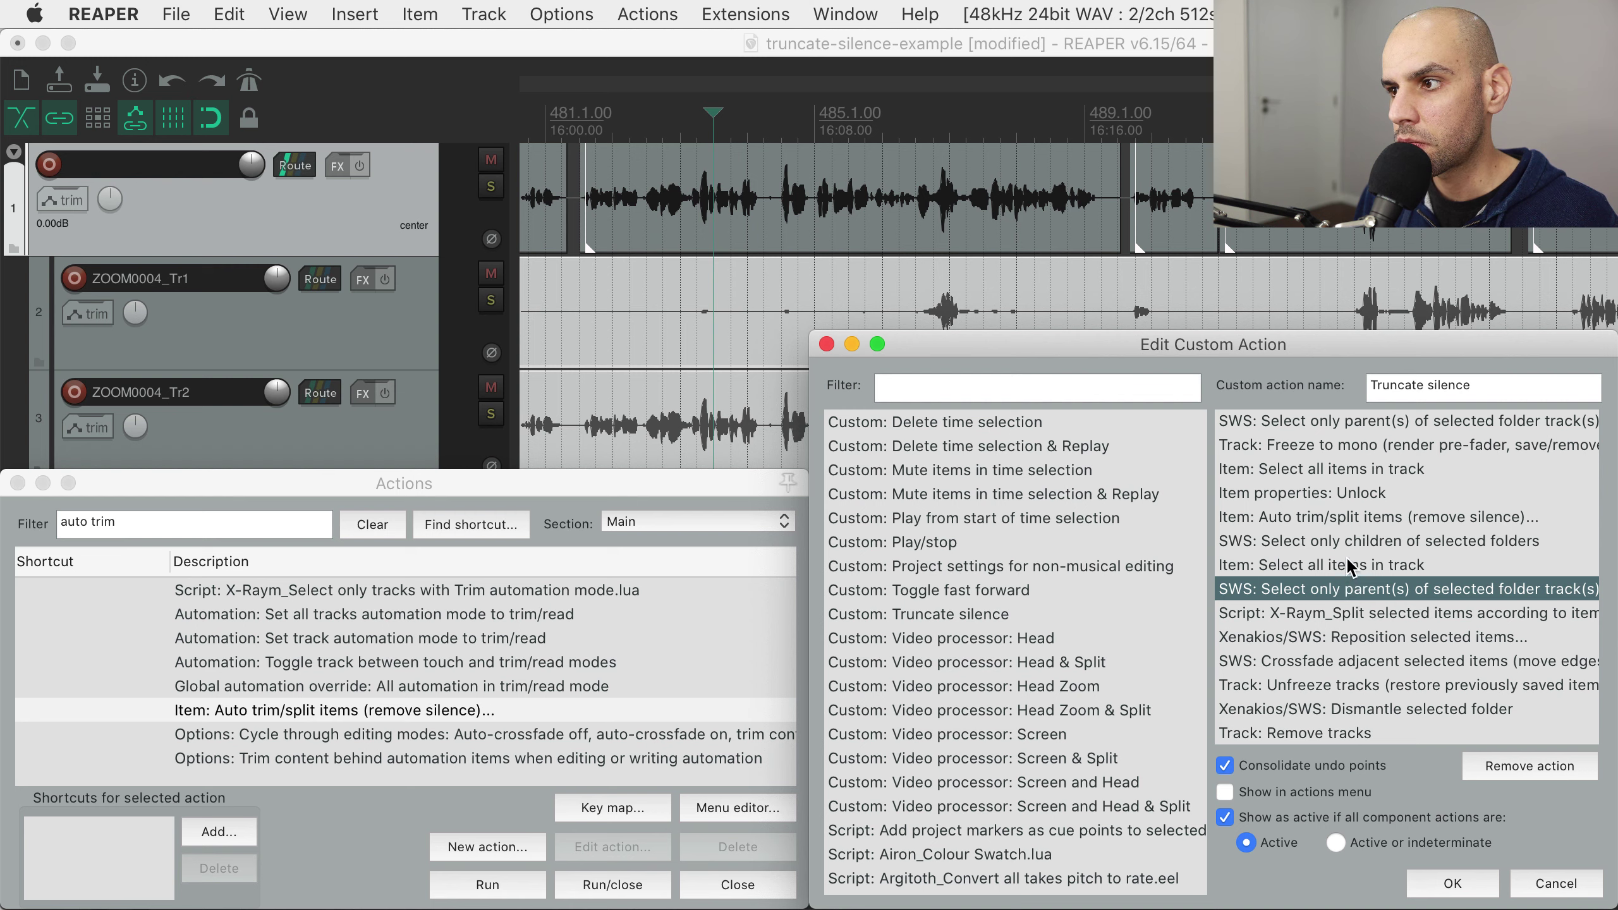
click(1346, 539)
click(1347, 564)
click(1350, 590)
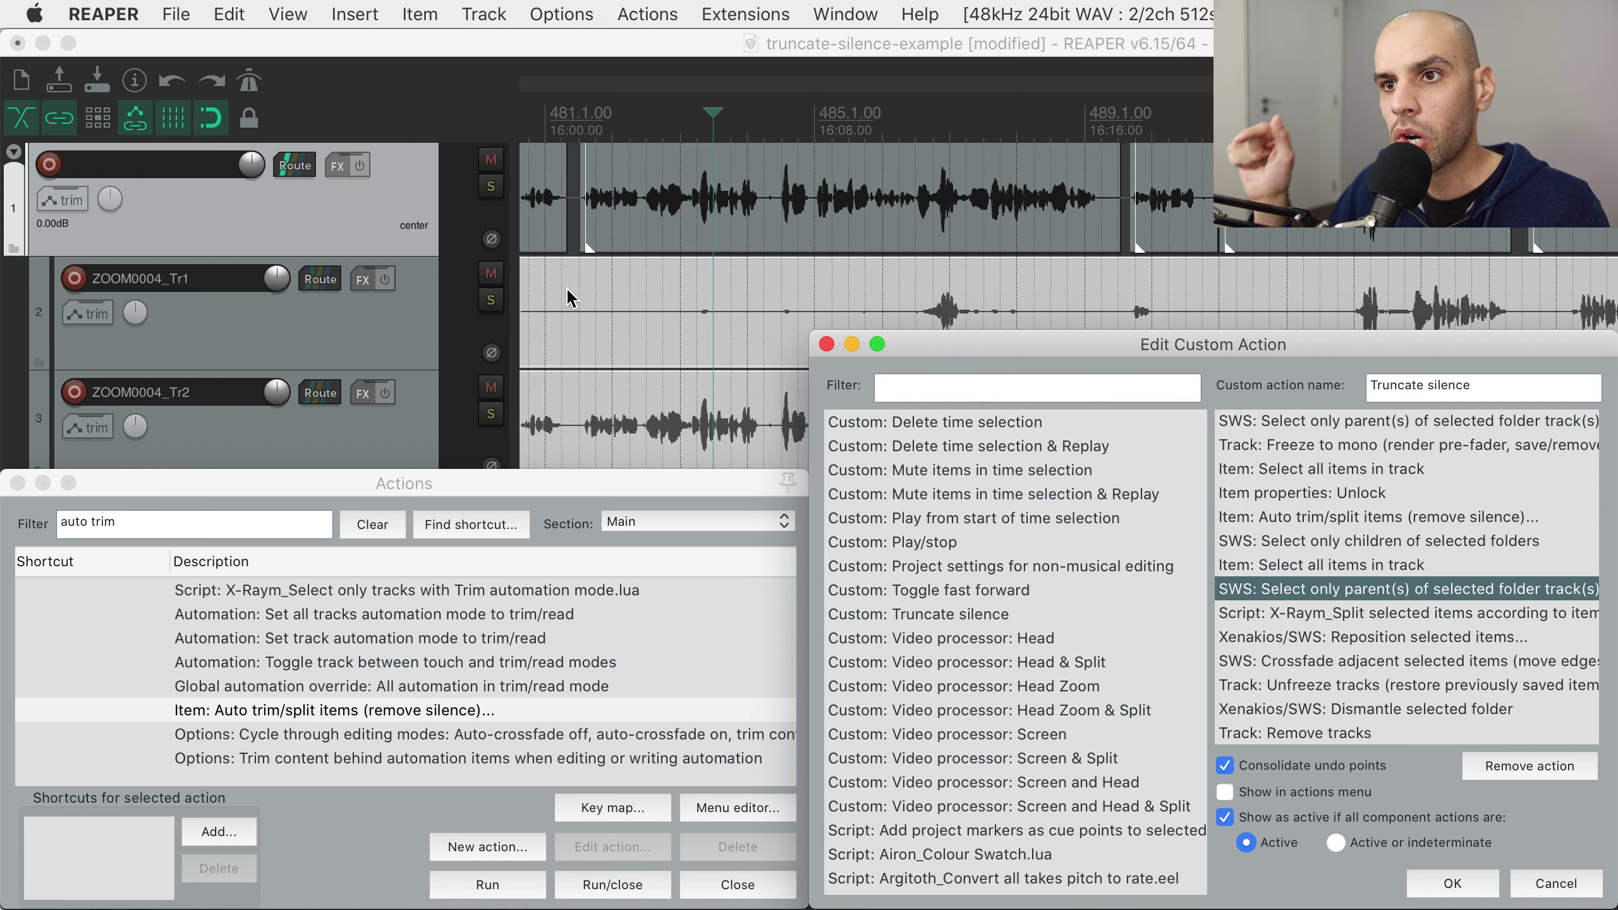
Highlight the X-Raym_Split selected items script in the component list and read its full name
click(1281, 613)
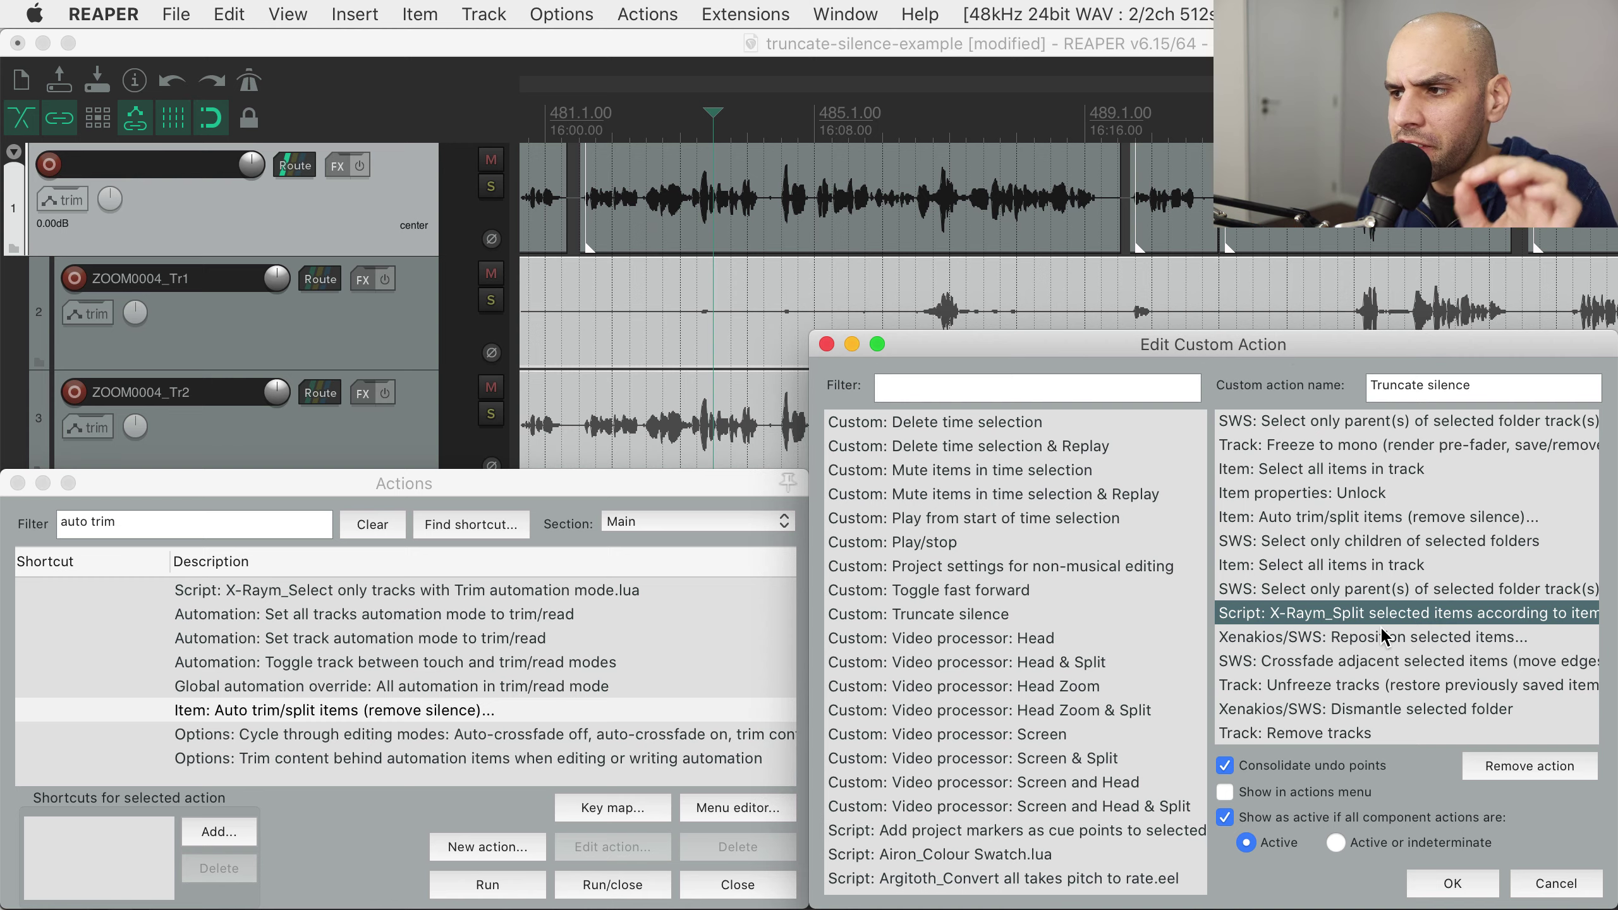
scroll(1380, 628, right, 5)
scroll(1380, 627, left, 5)
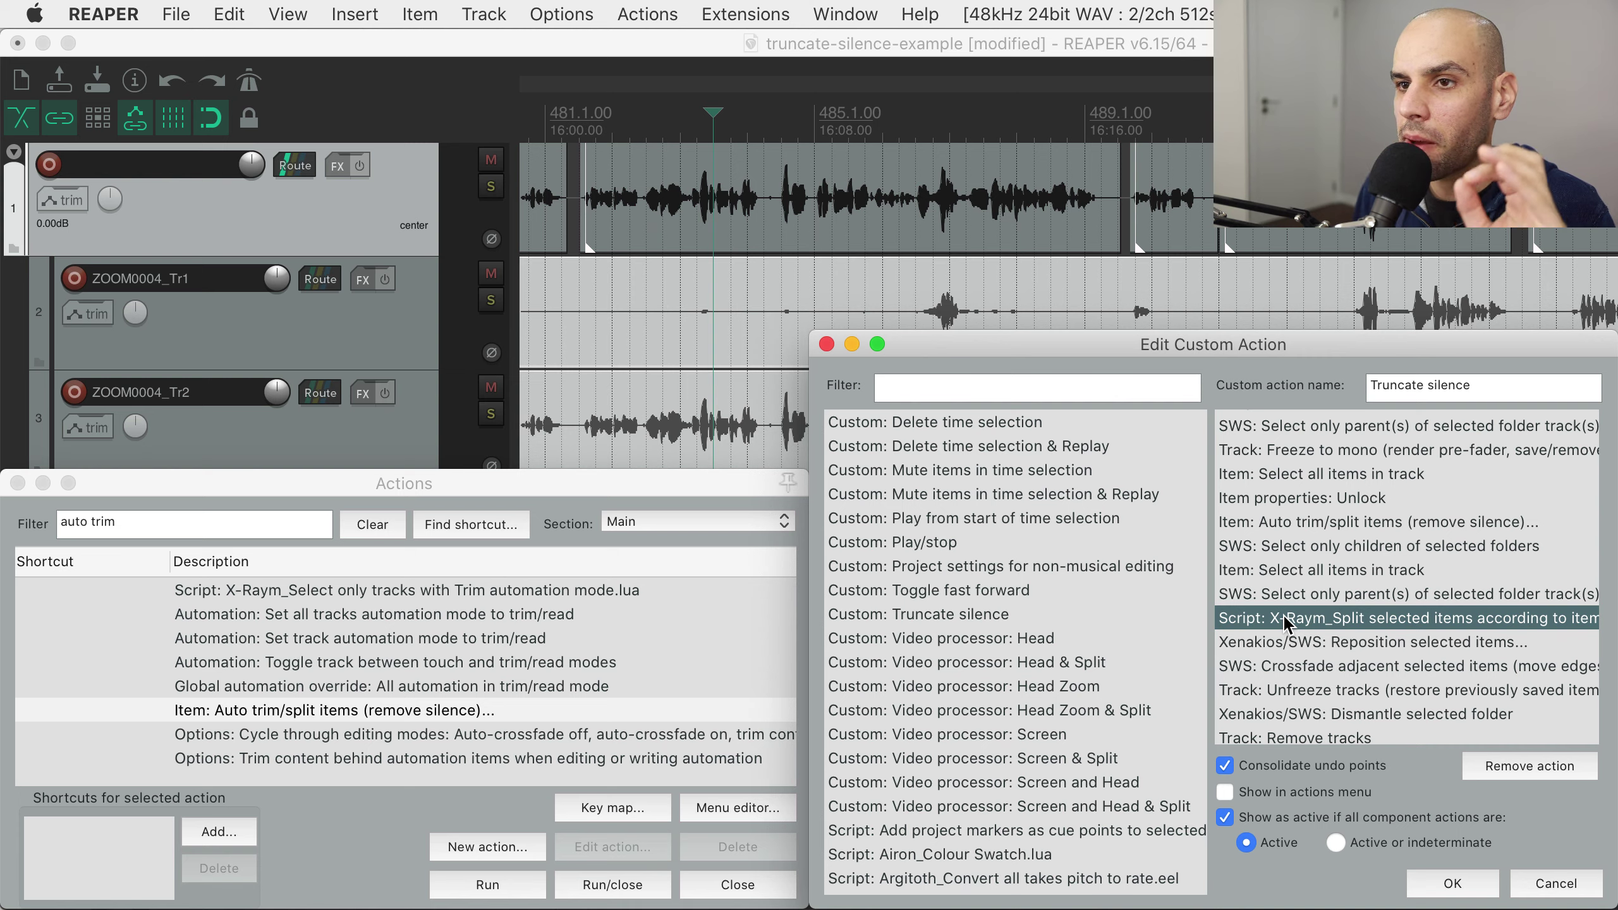
scroll(1306, 621, right, 3)
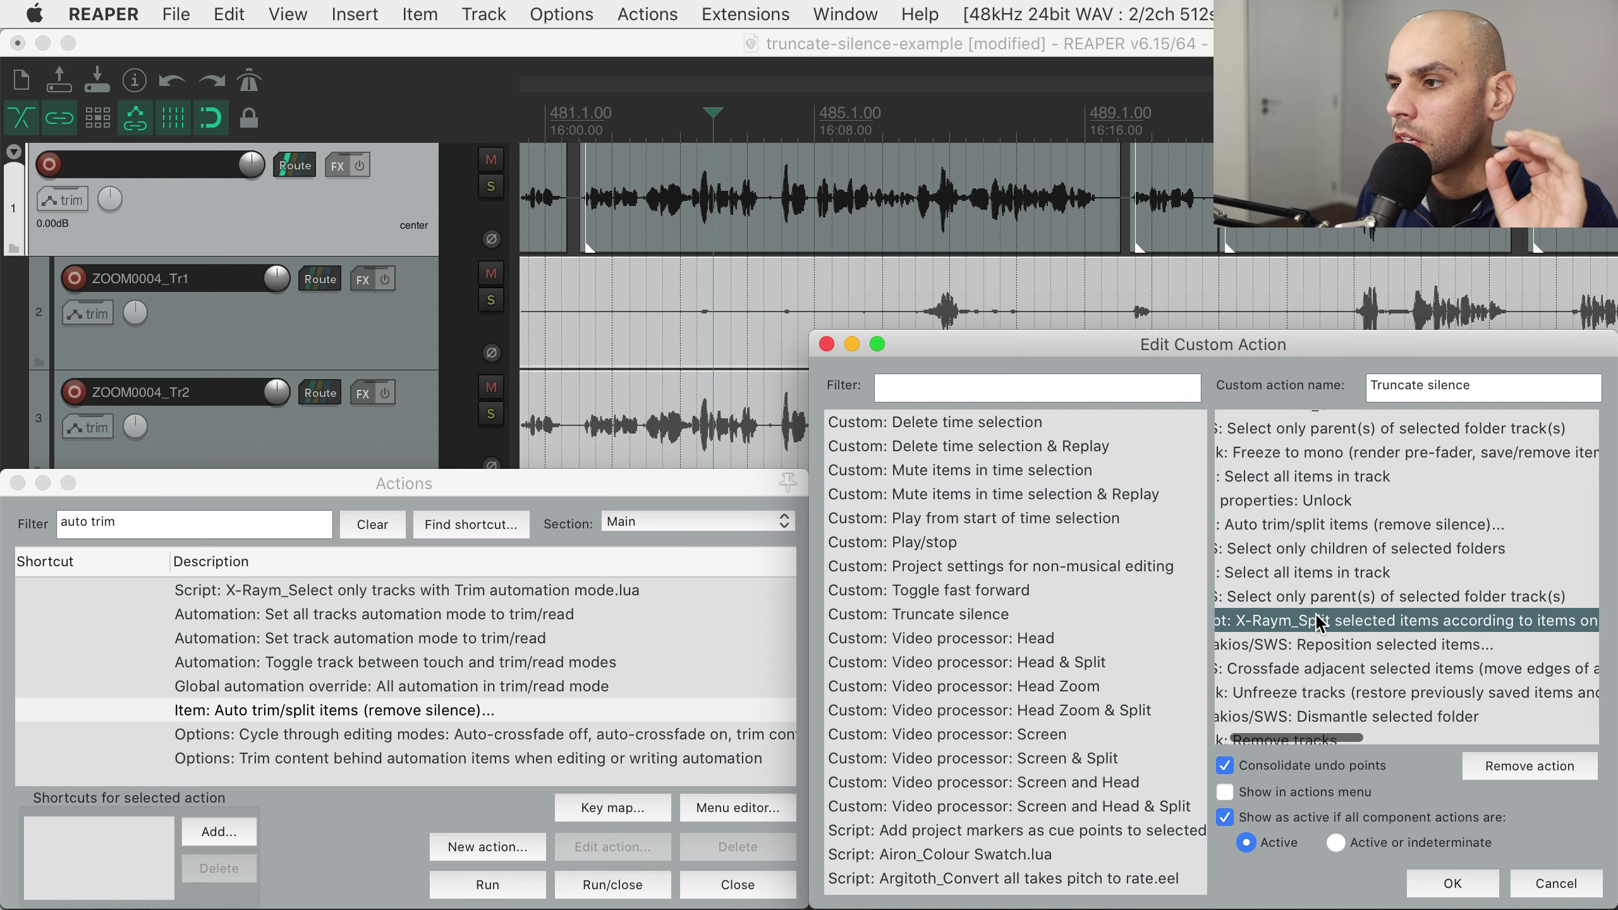
scroll(1316, 617, left, 3)
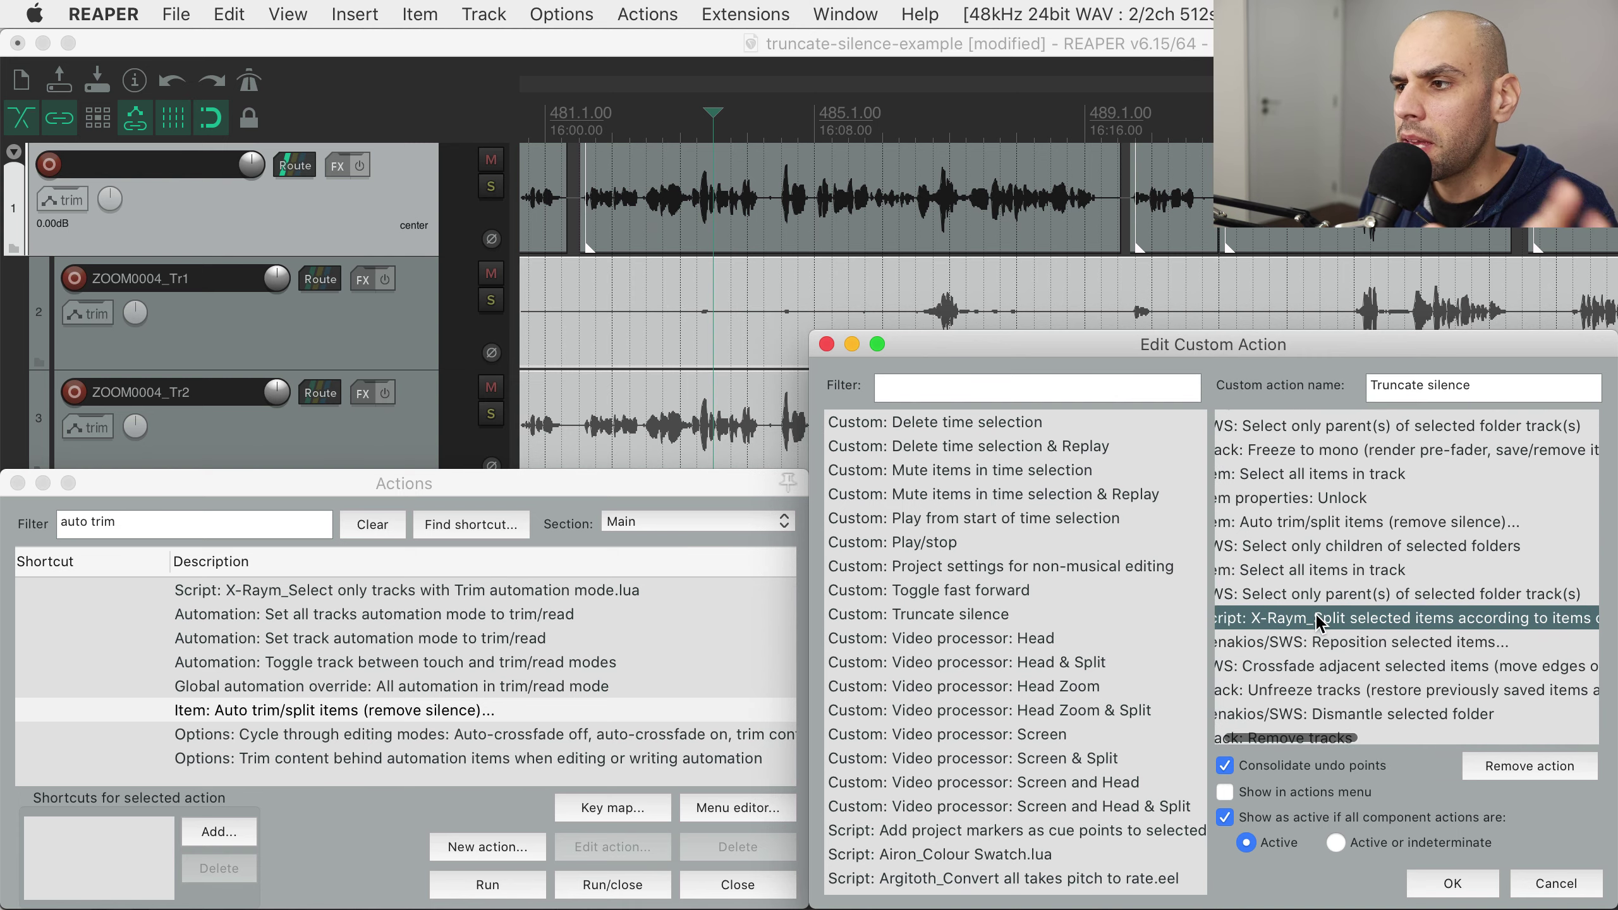
scroll(1314, 611, down, 1)
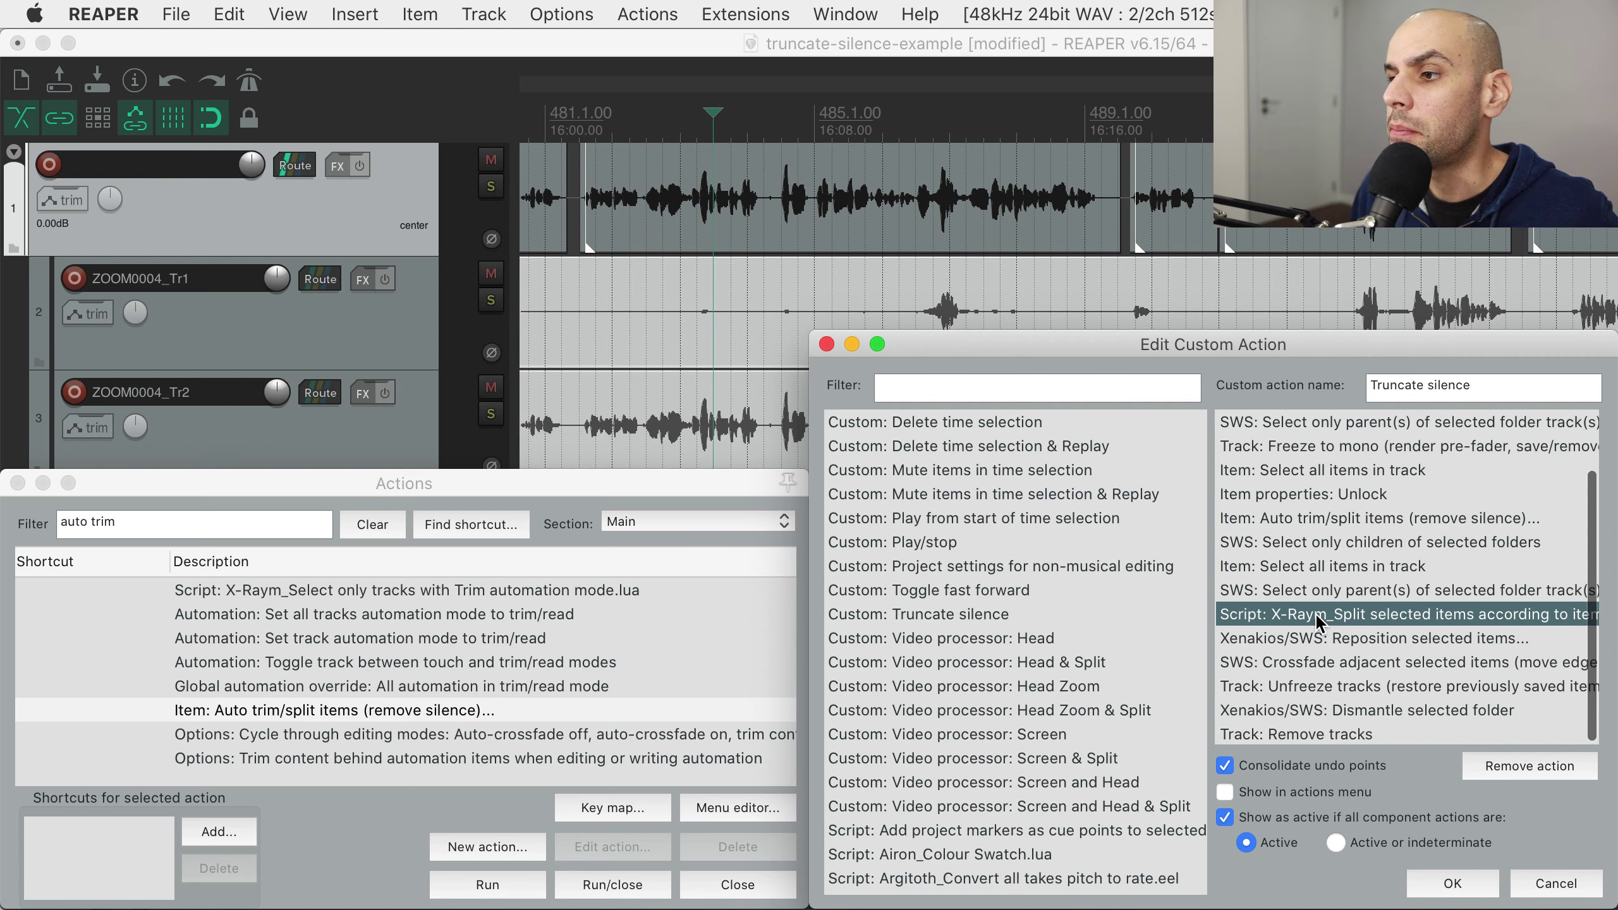
scroll(1314, 611, right, 3)
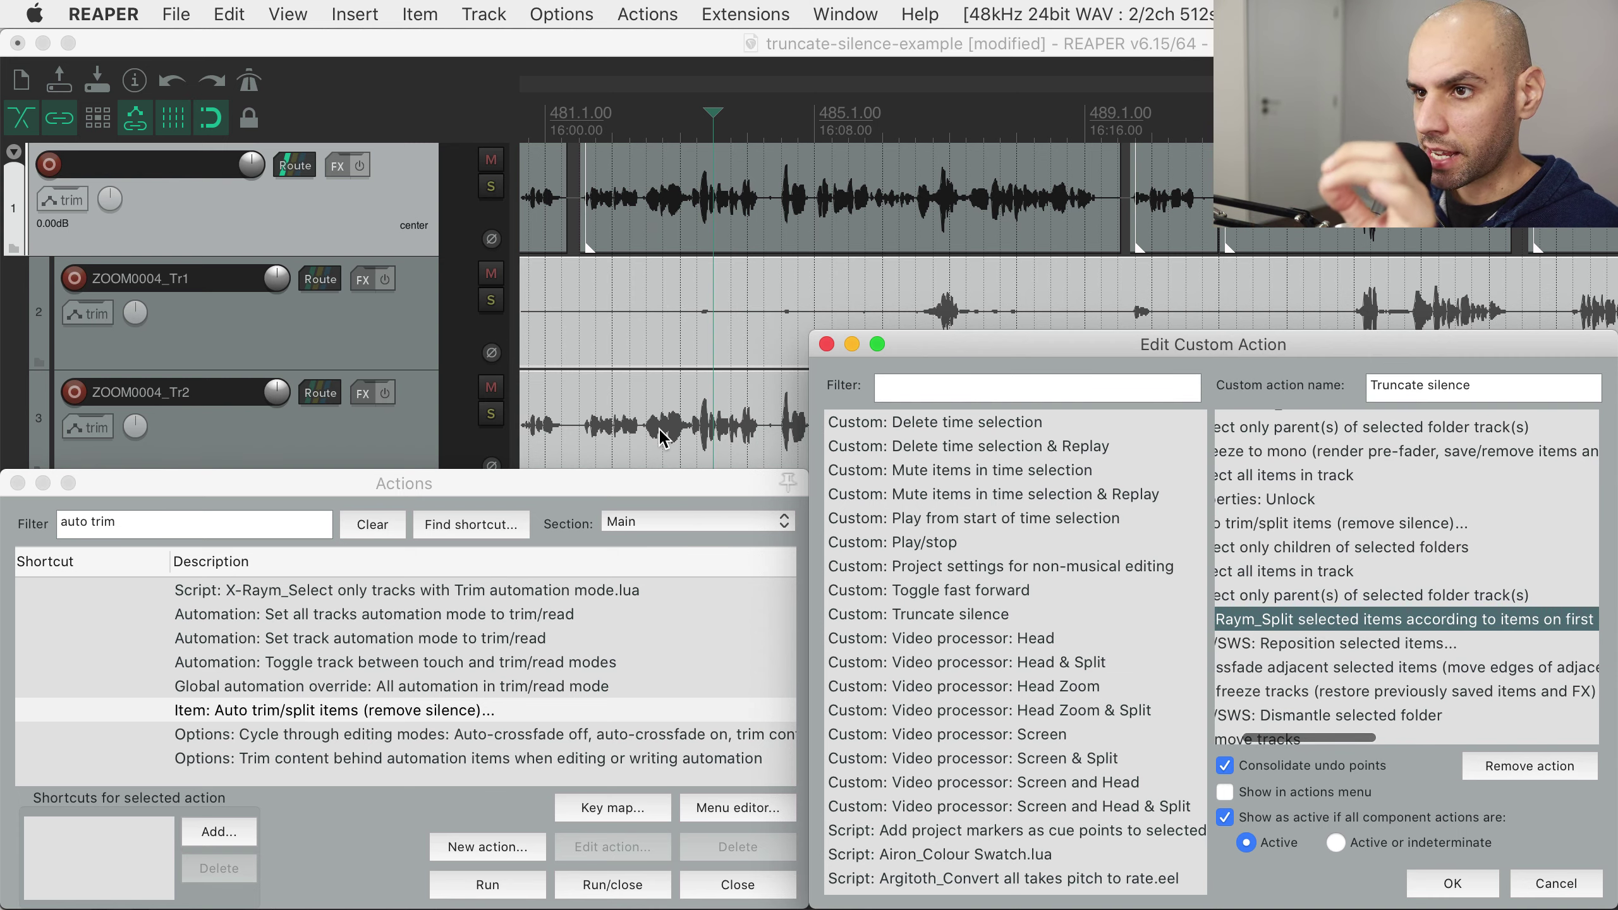
scroll(1367, 622, right, 3)
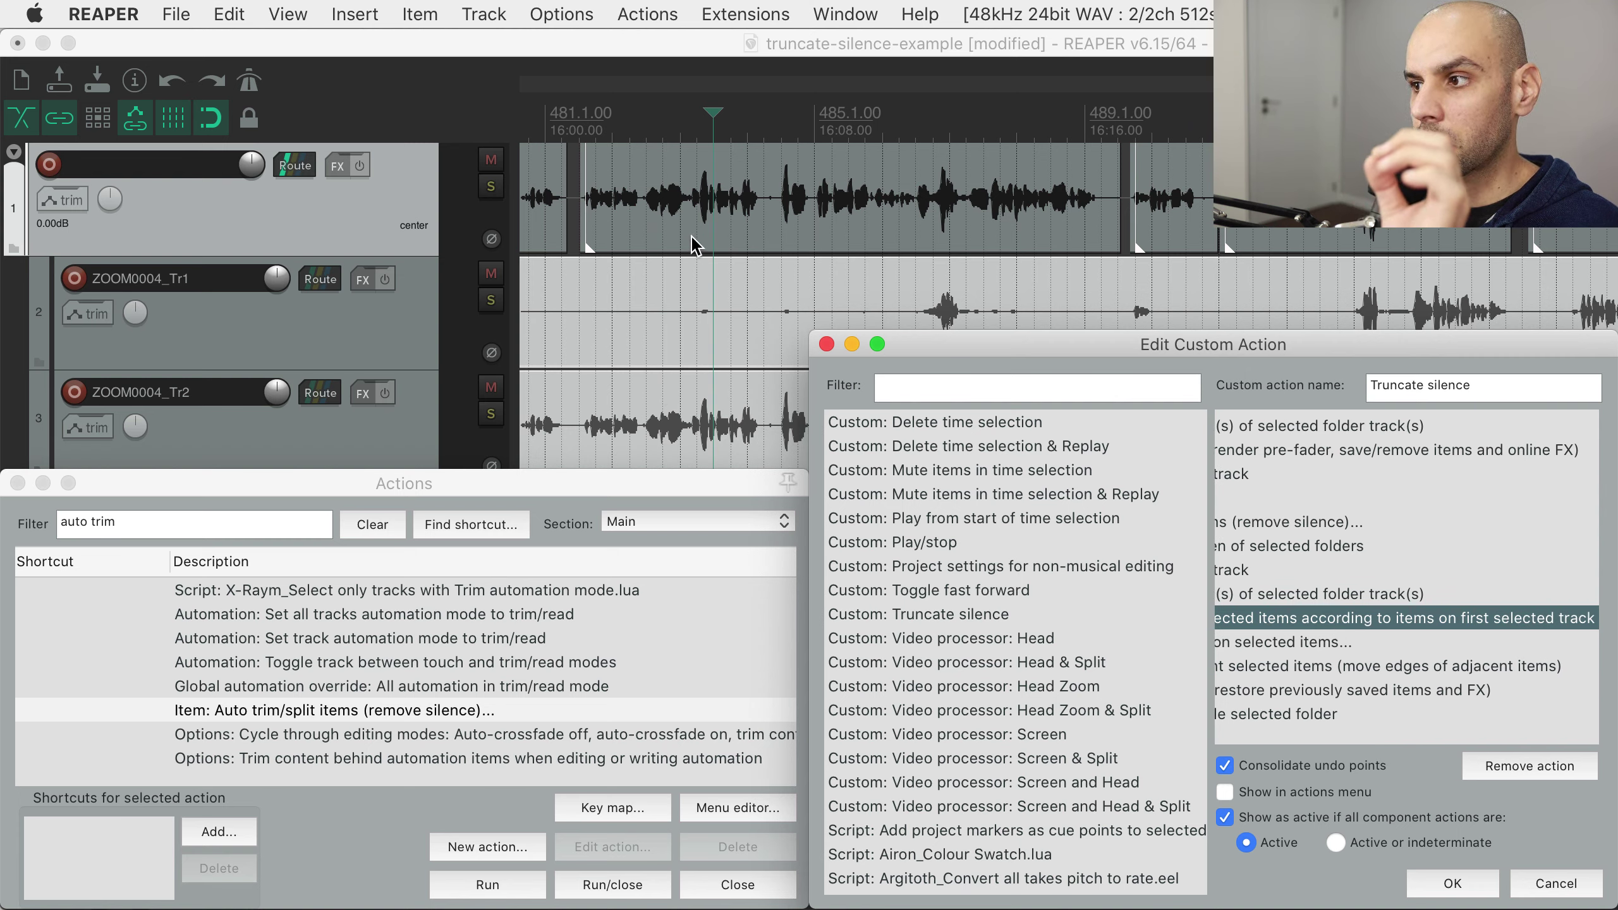
Read the rest of the highlighted script's name and filter the action list for "x-raym_split selec"
scroll(1361, 496, right, 5)
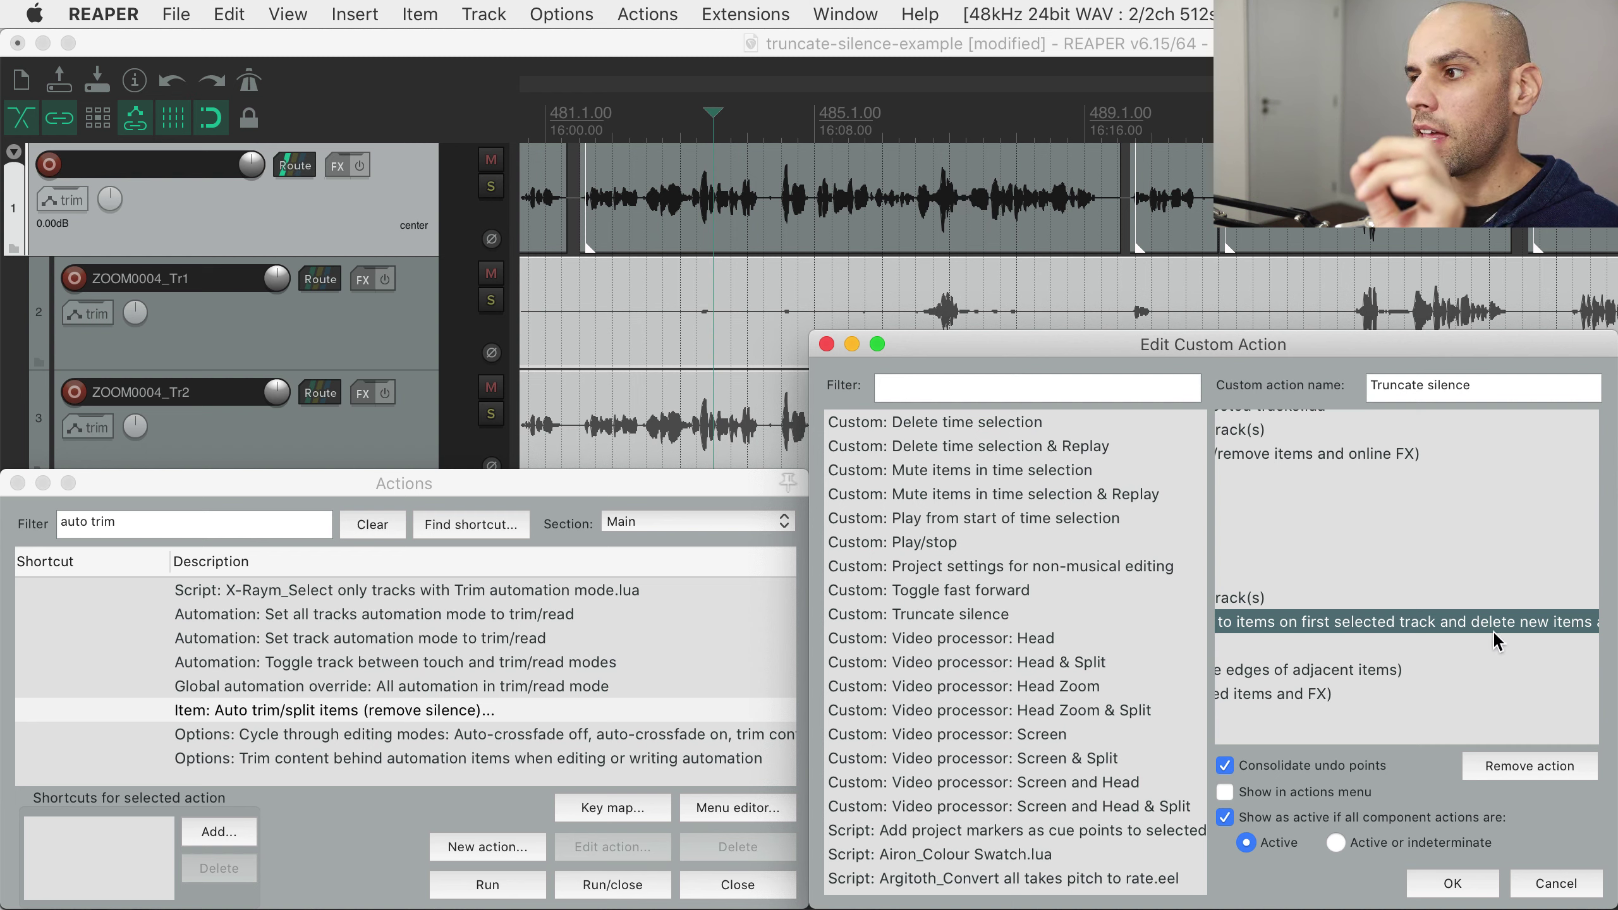
scroll(1382, 599, right, 5)
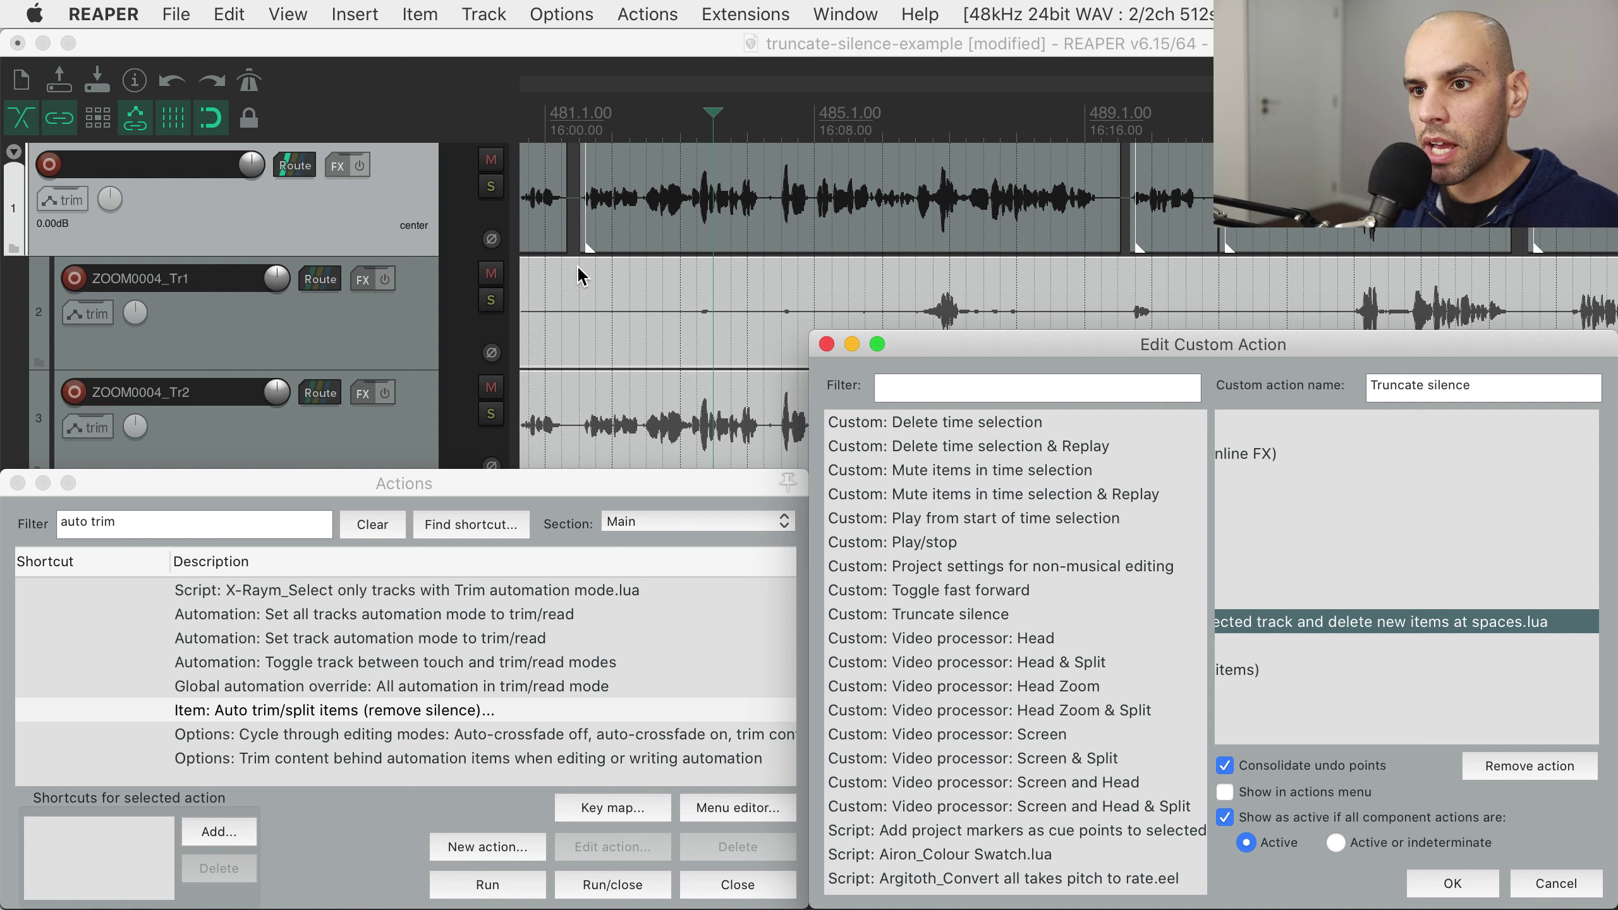
click(54, 517)
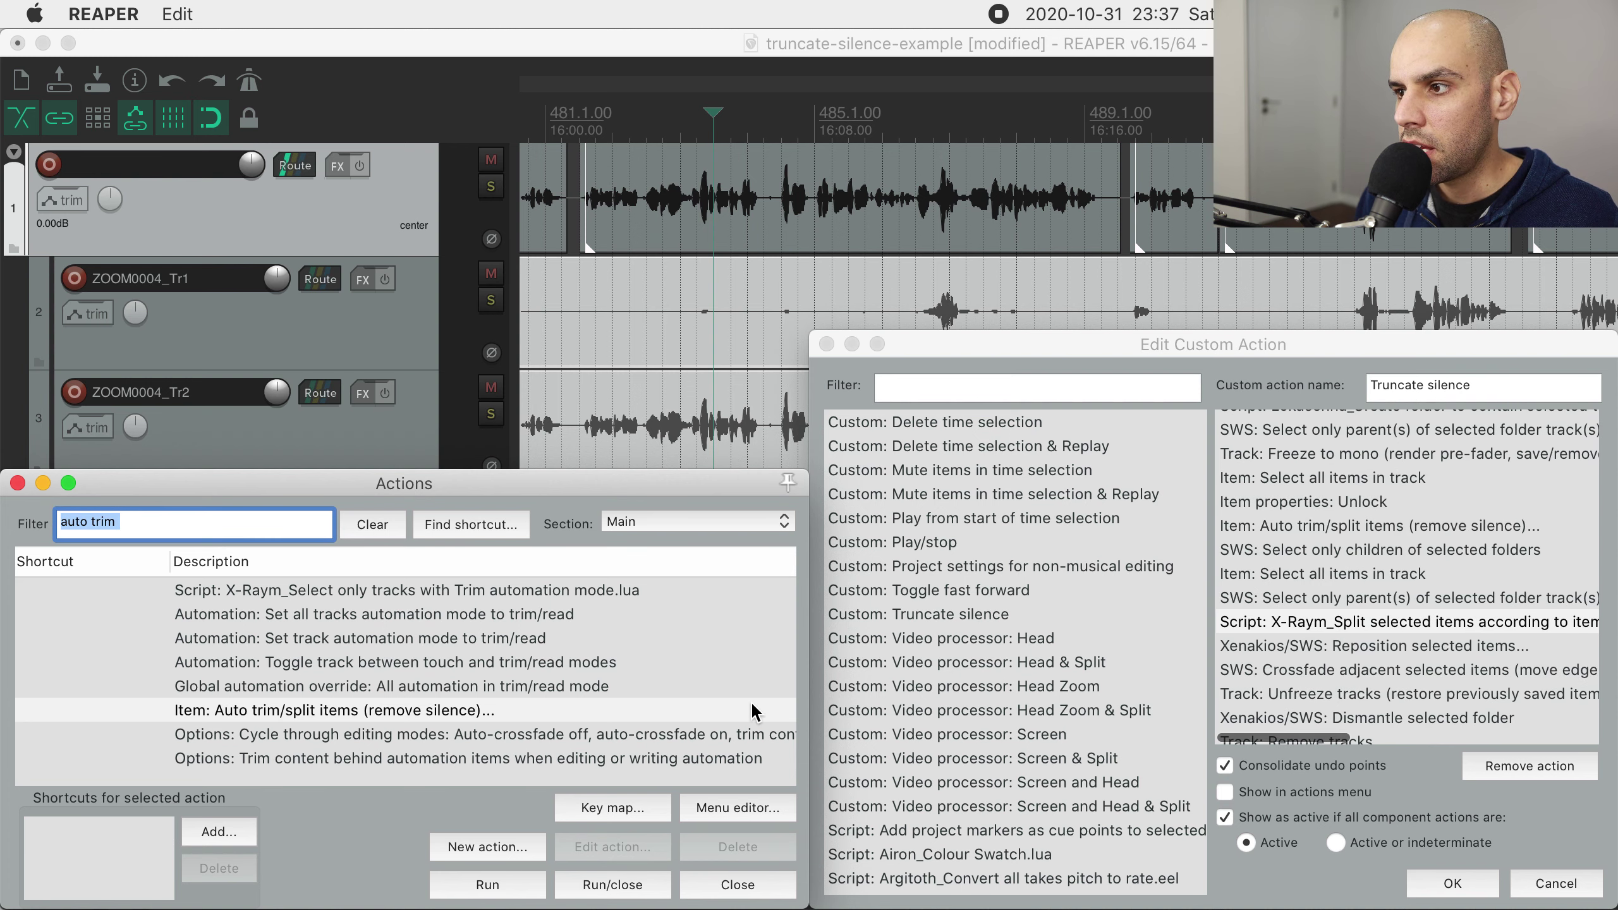
text(x-raym)
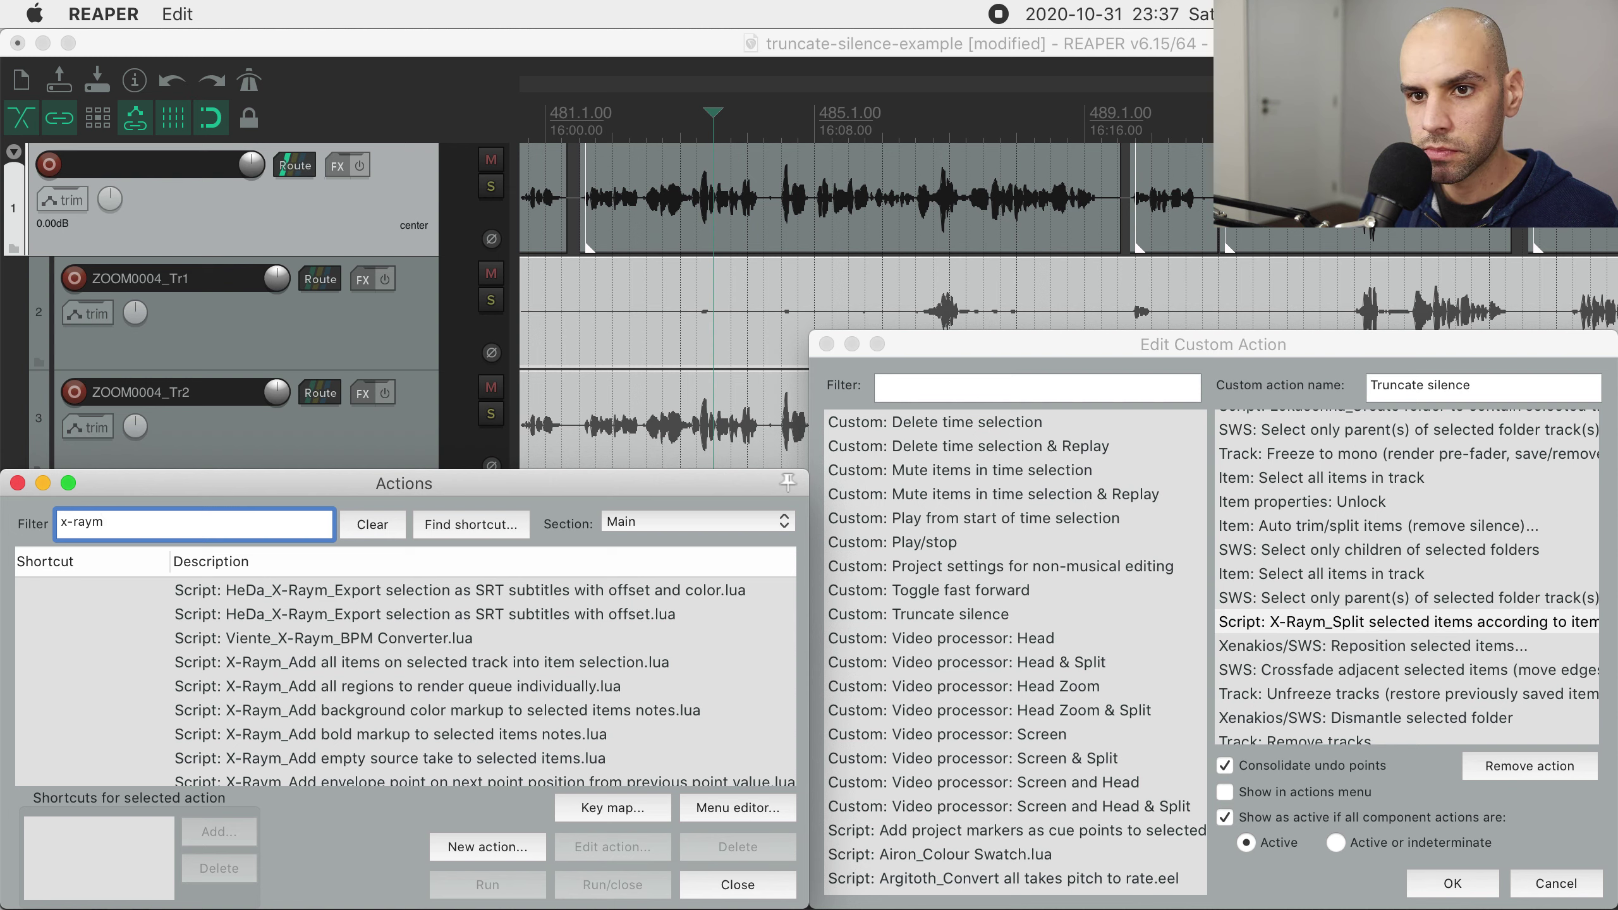
text(_split sel)
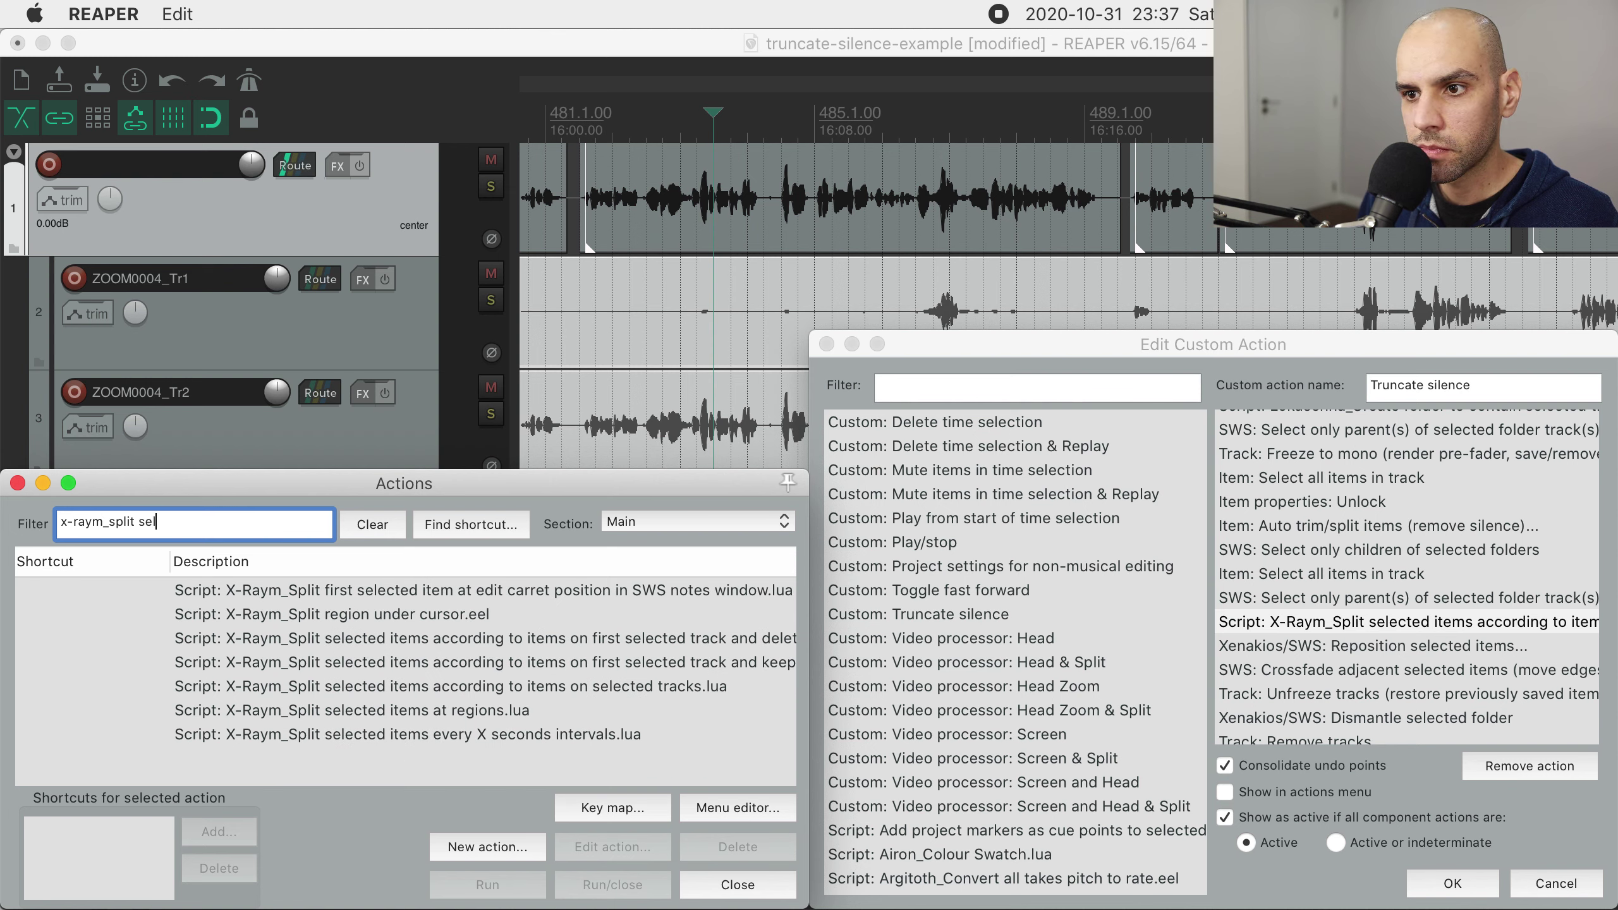
text(ec)
scroll(324, 616, right, 10)
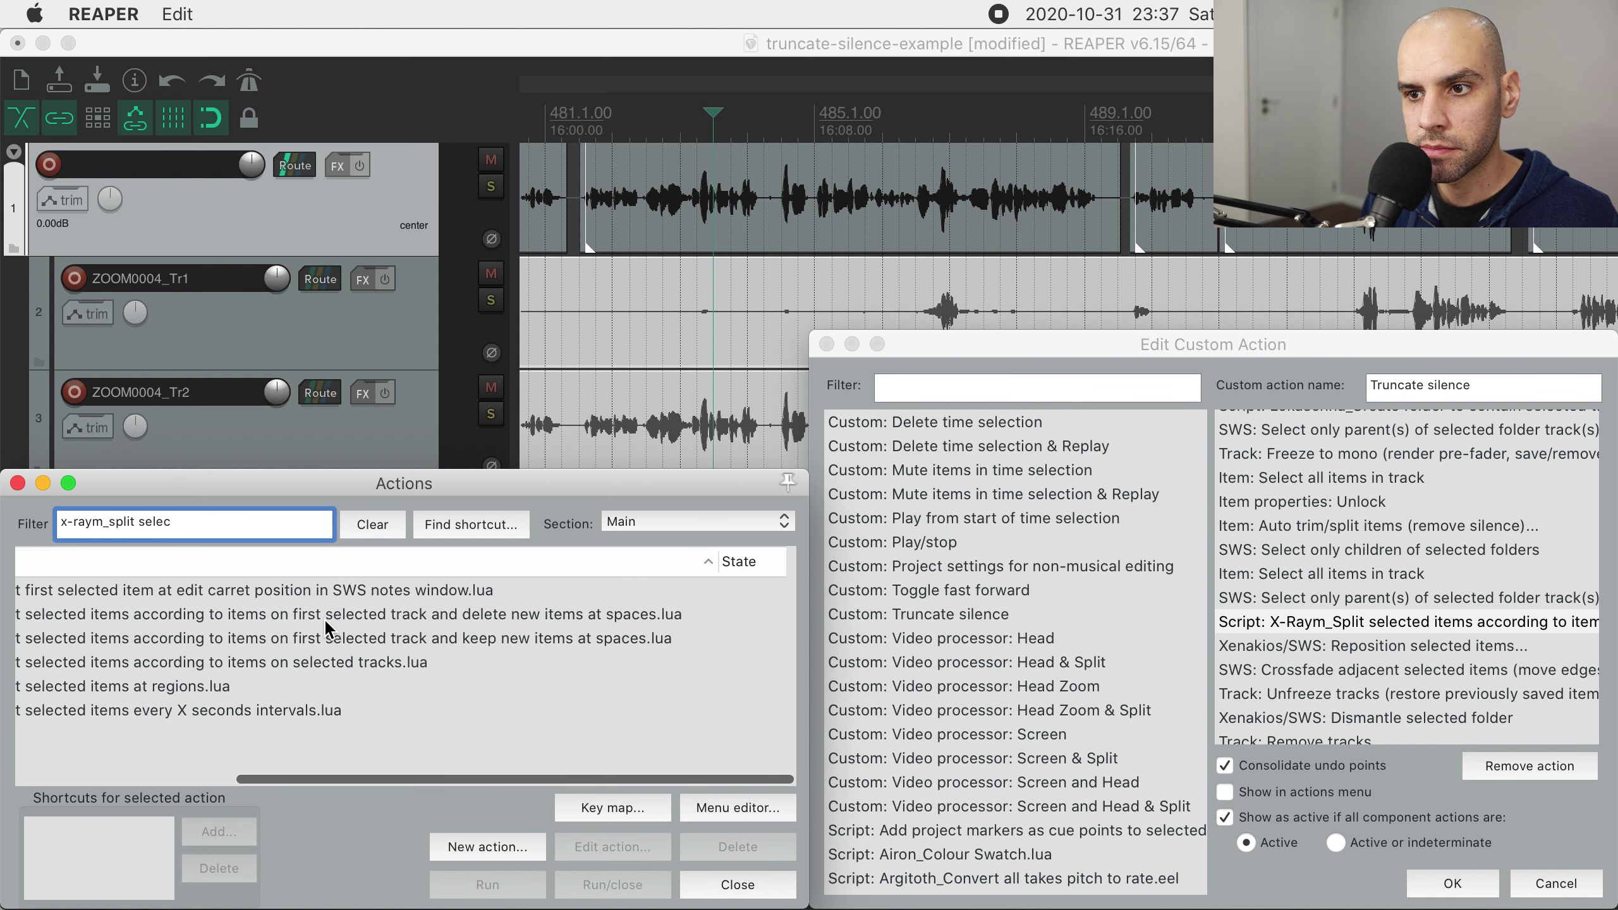
Run the X-Raym script that splits selected items according to items on the first selected track and deletes new items at spaces
click(344, 612)
scroll(1529, 602, right, 10)
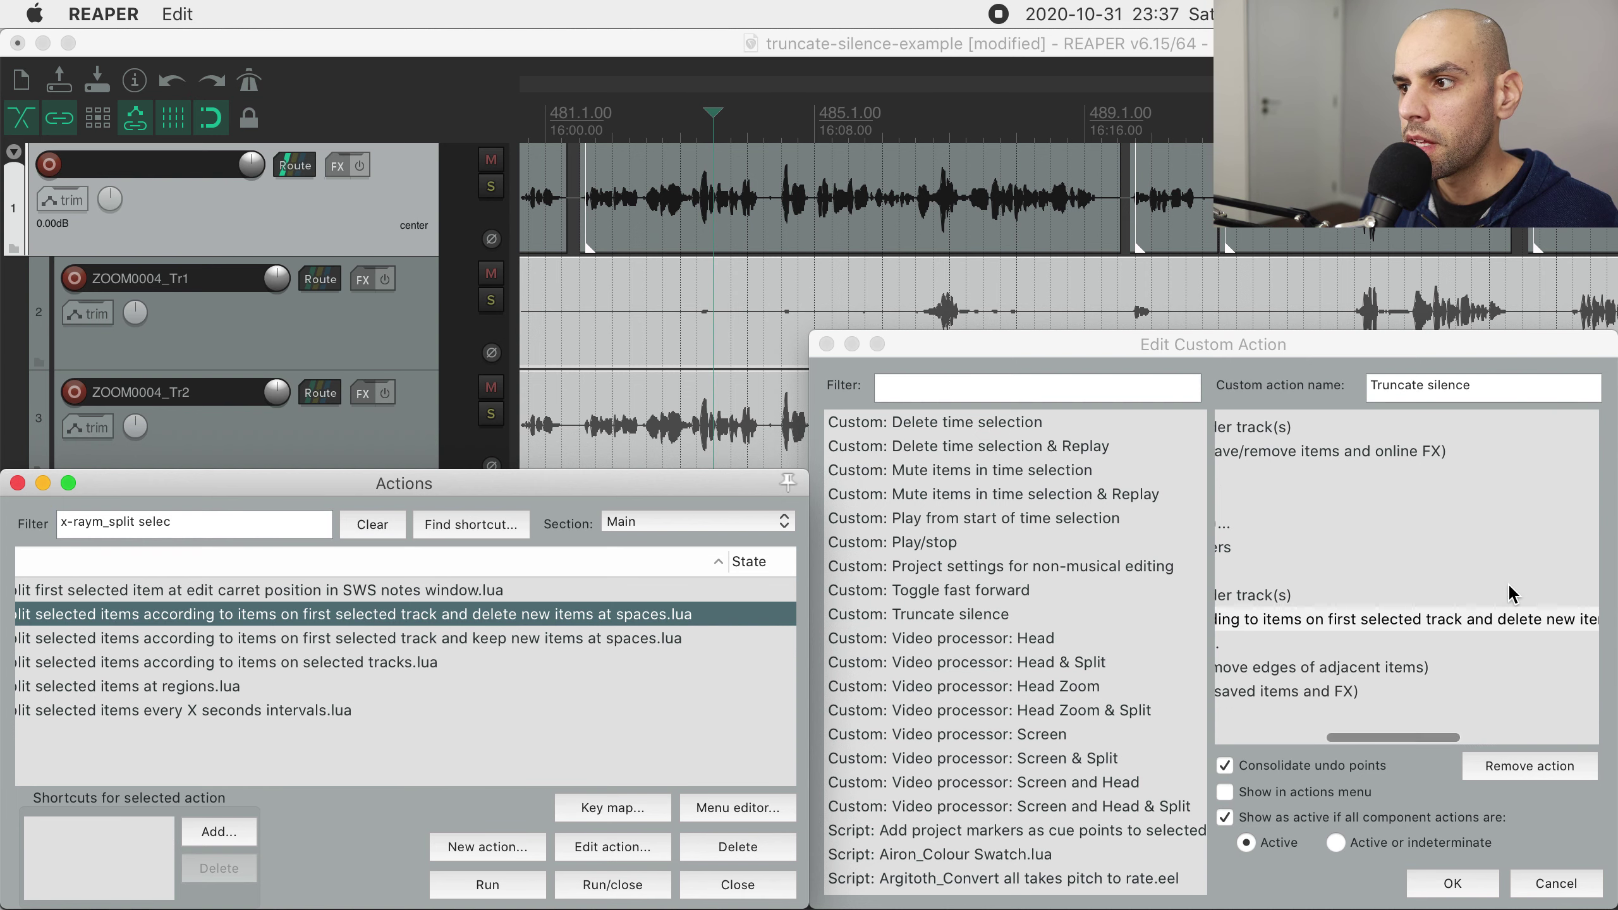
scroll(1512, 594, left, 3)
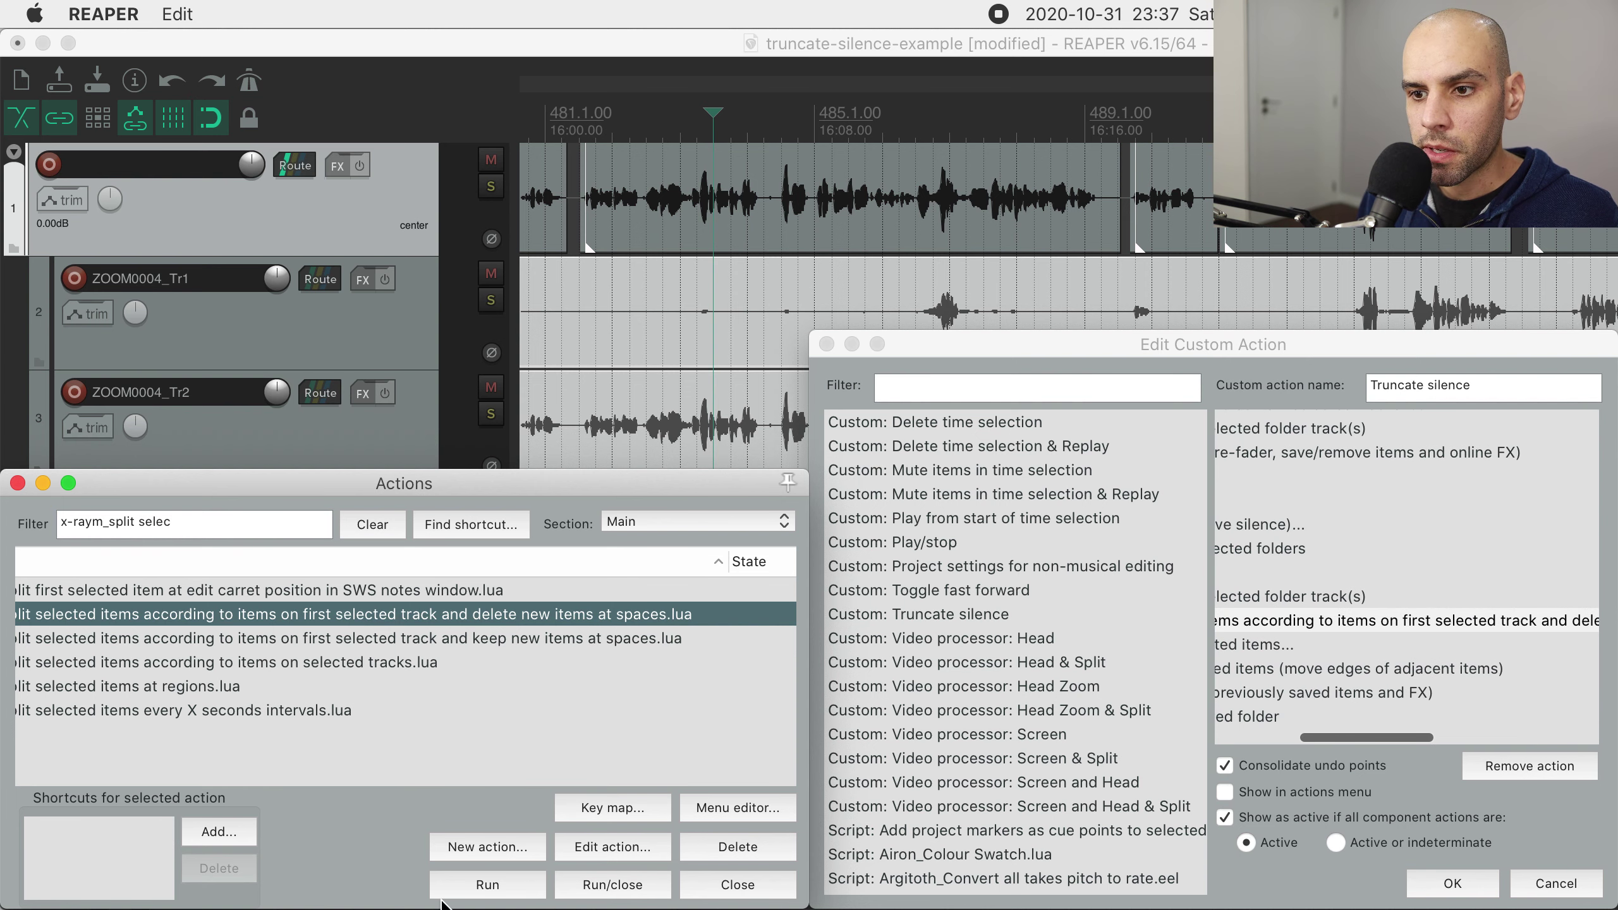
click(473, 889)
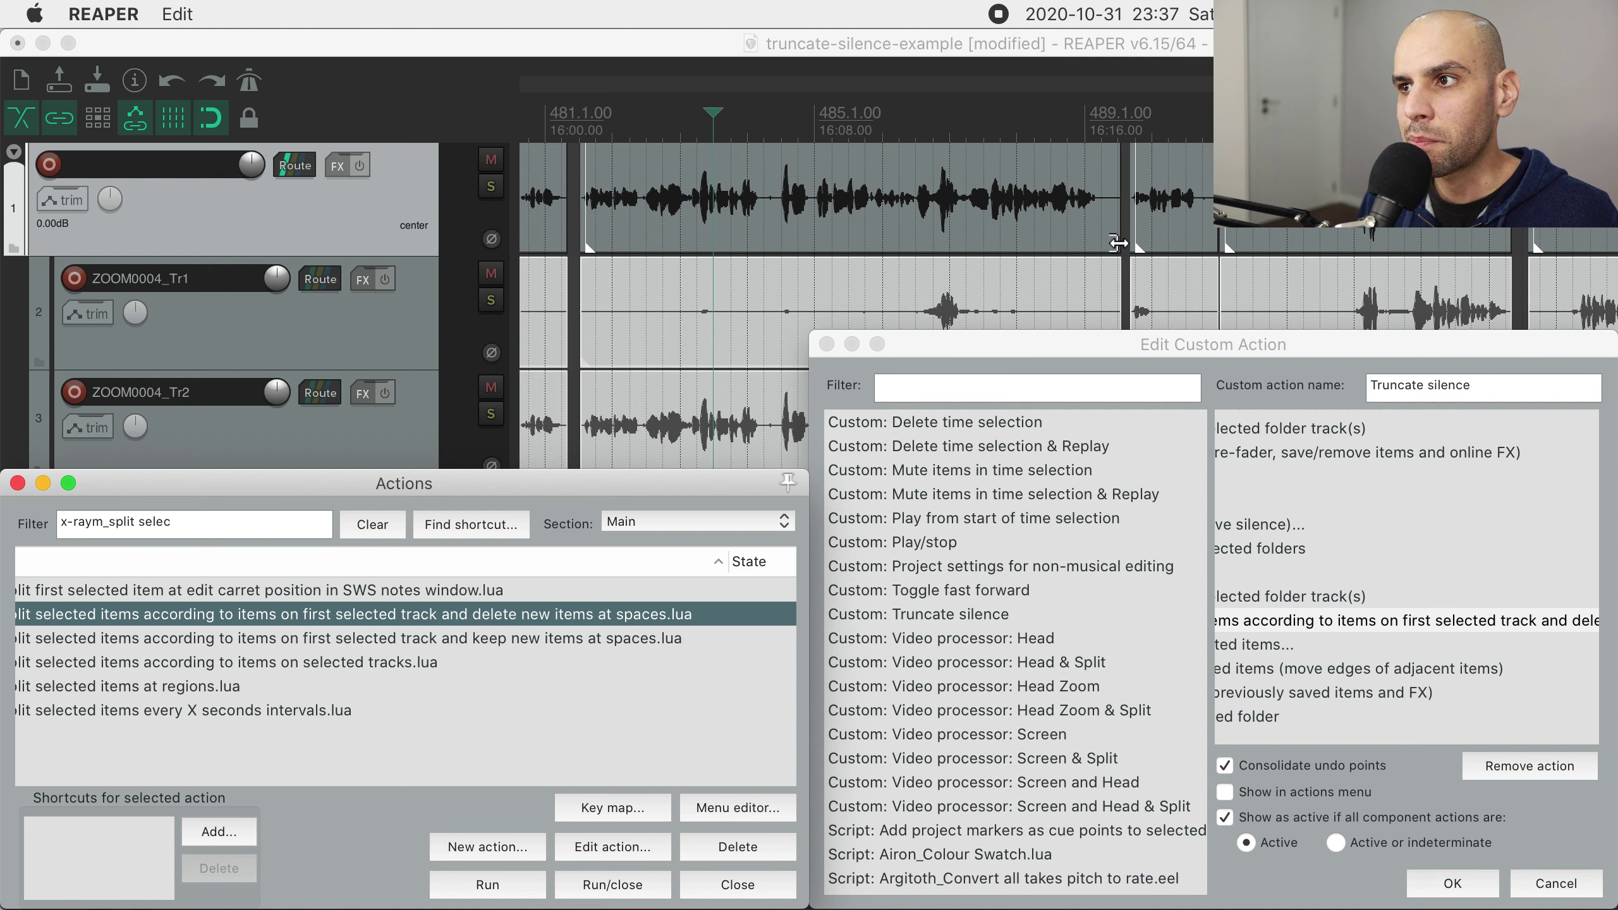
scroll(656, 322, right, 5)
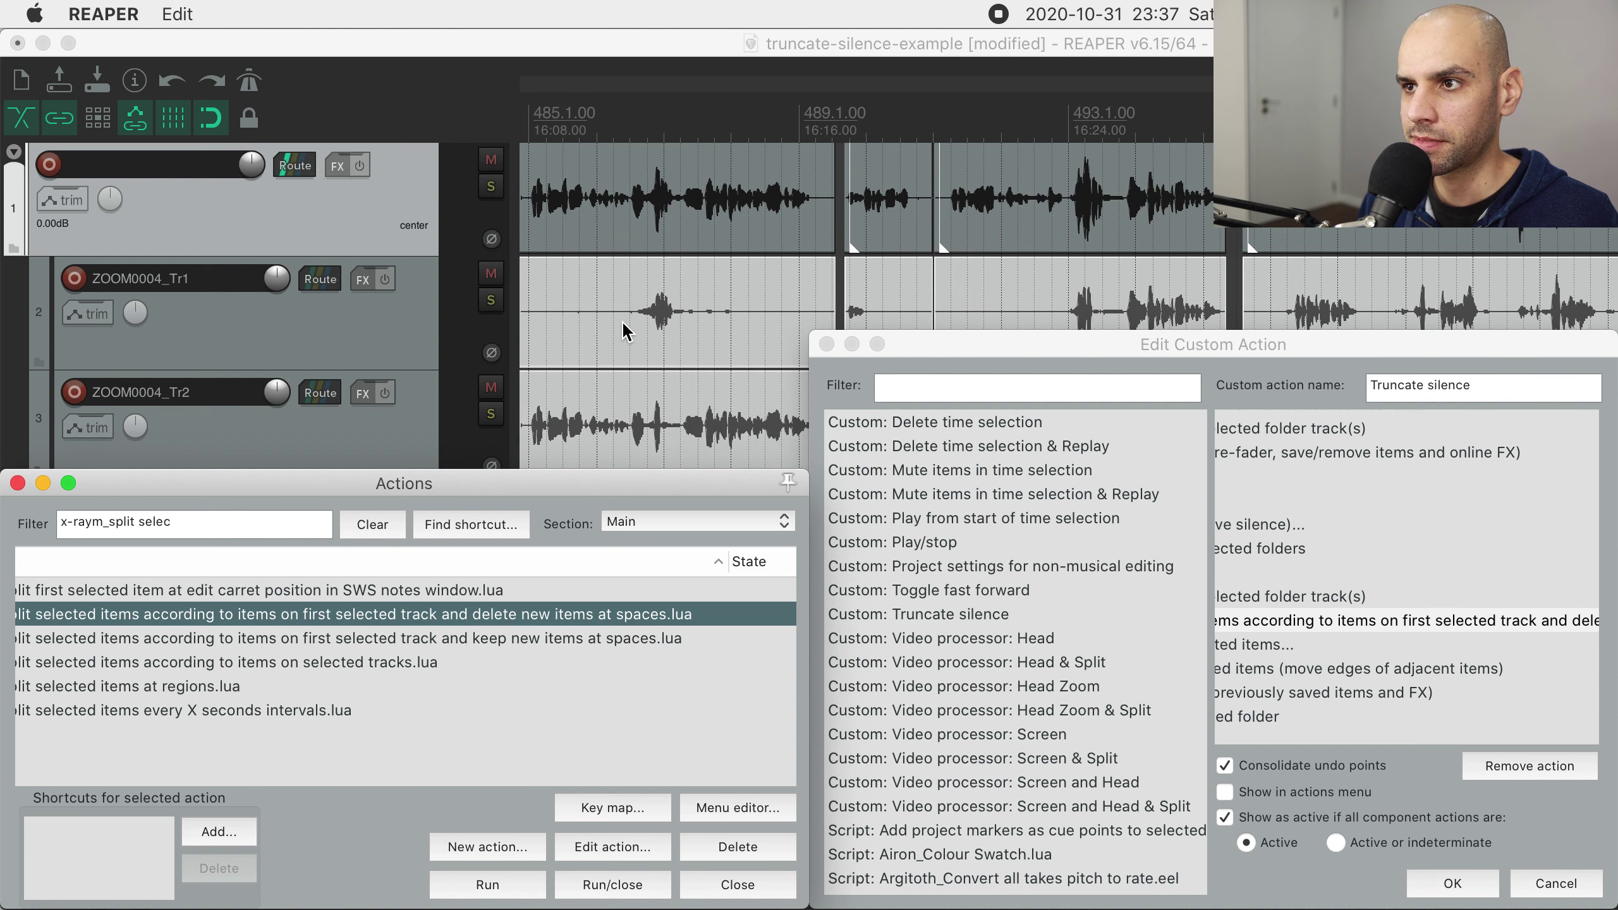
scroll(622, 320, left, 5)
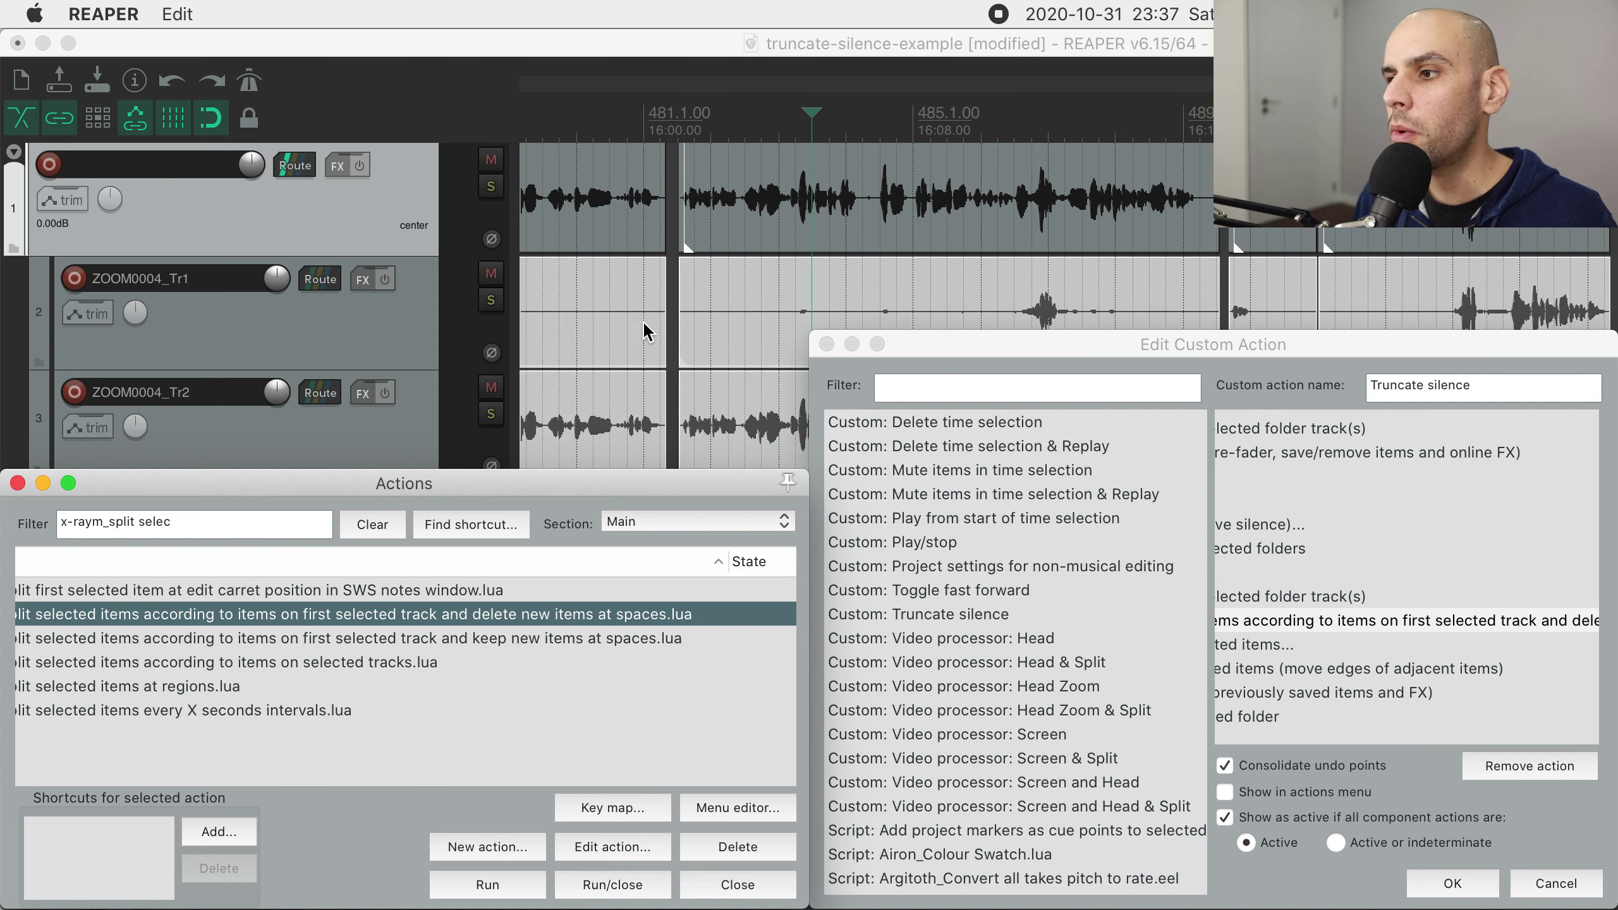
scroll(1451, 669, left, 5)
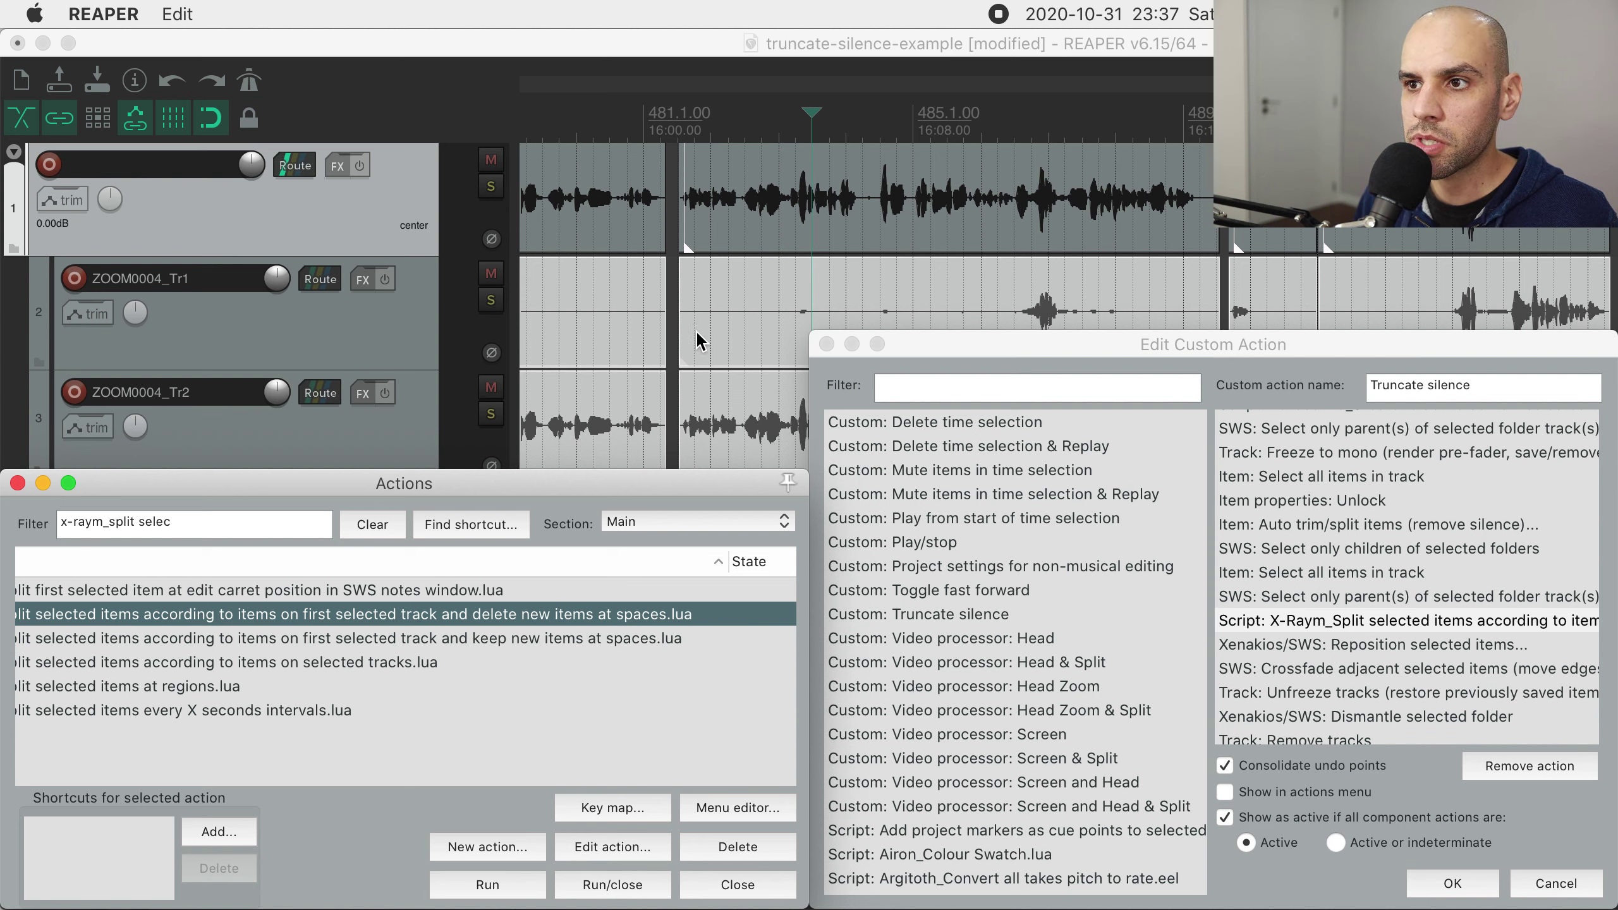
Run Xenakios/SWS: Reposition selected items with a 0.00-second interval added to the item end, and inspect a join between child-track items
click(254, 525)
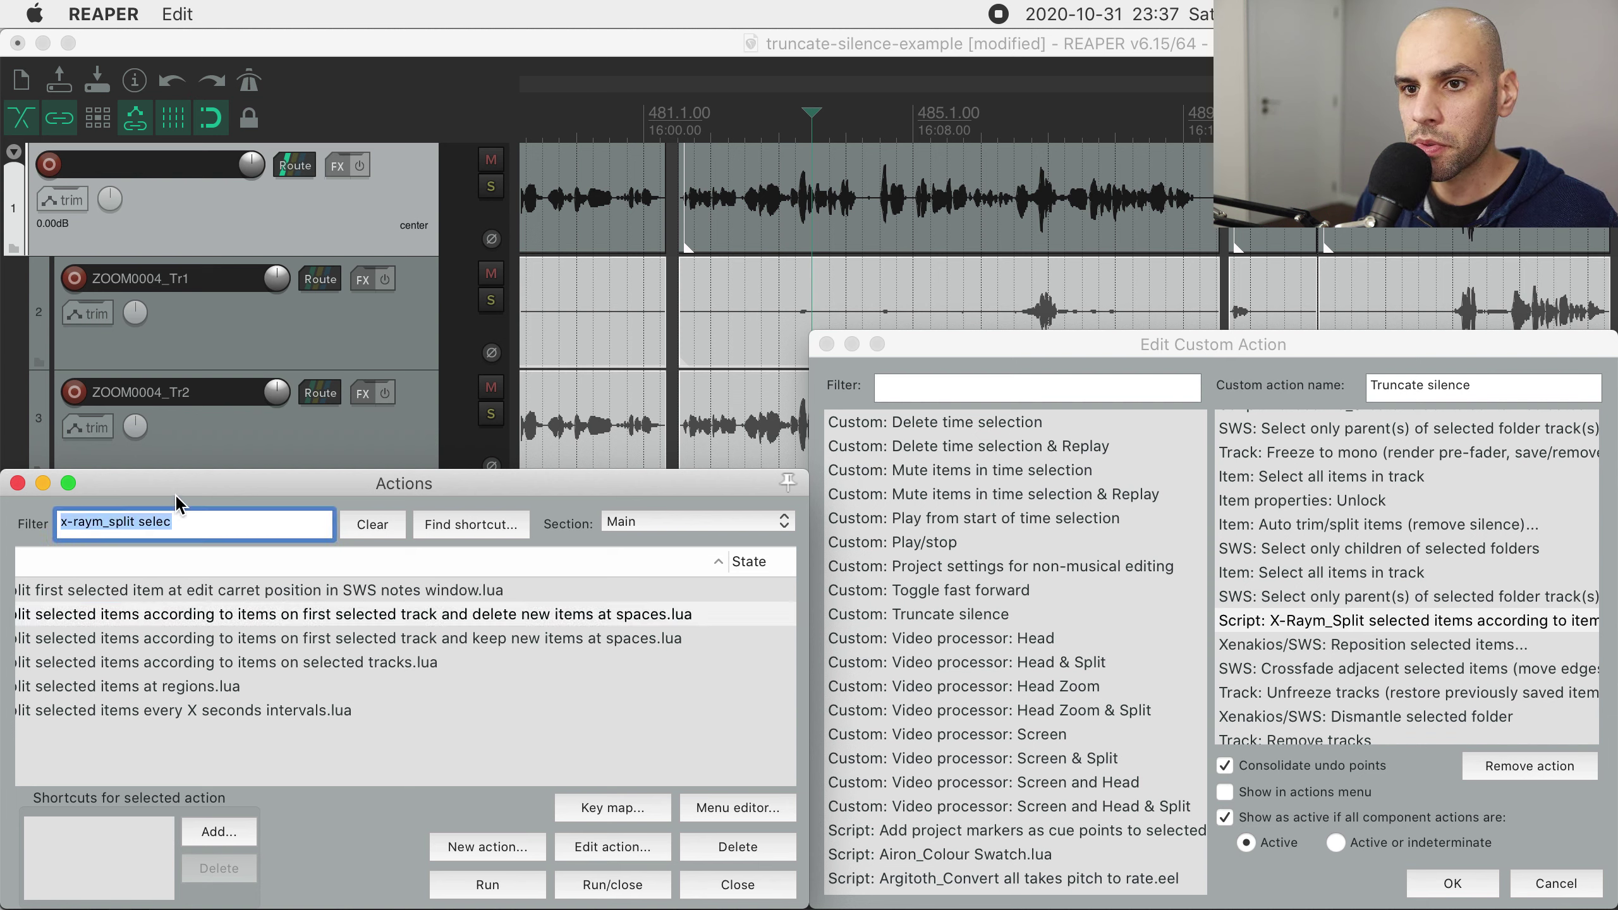
text(reposi)
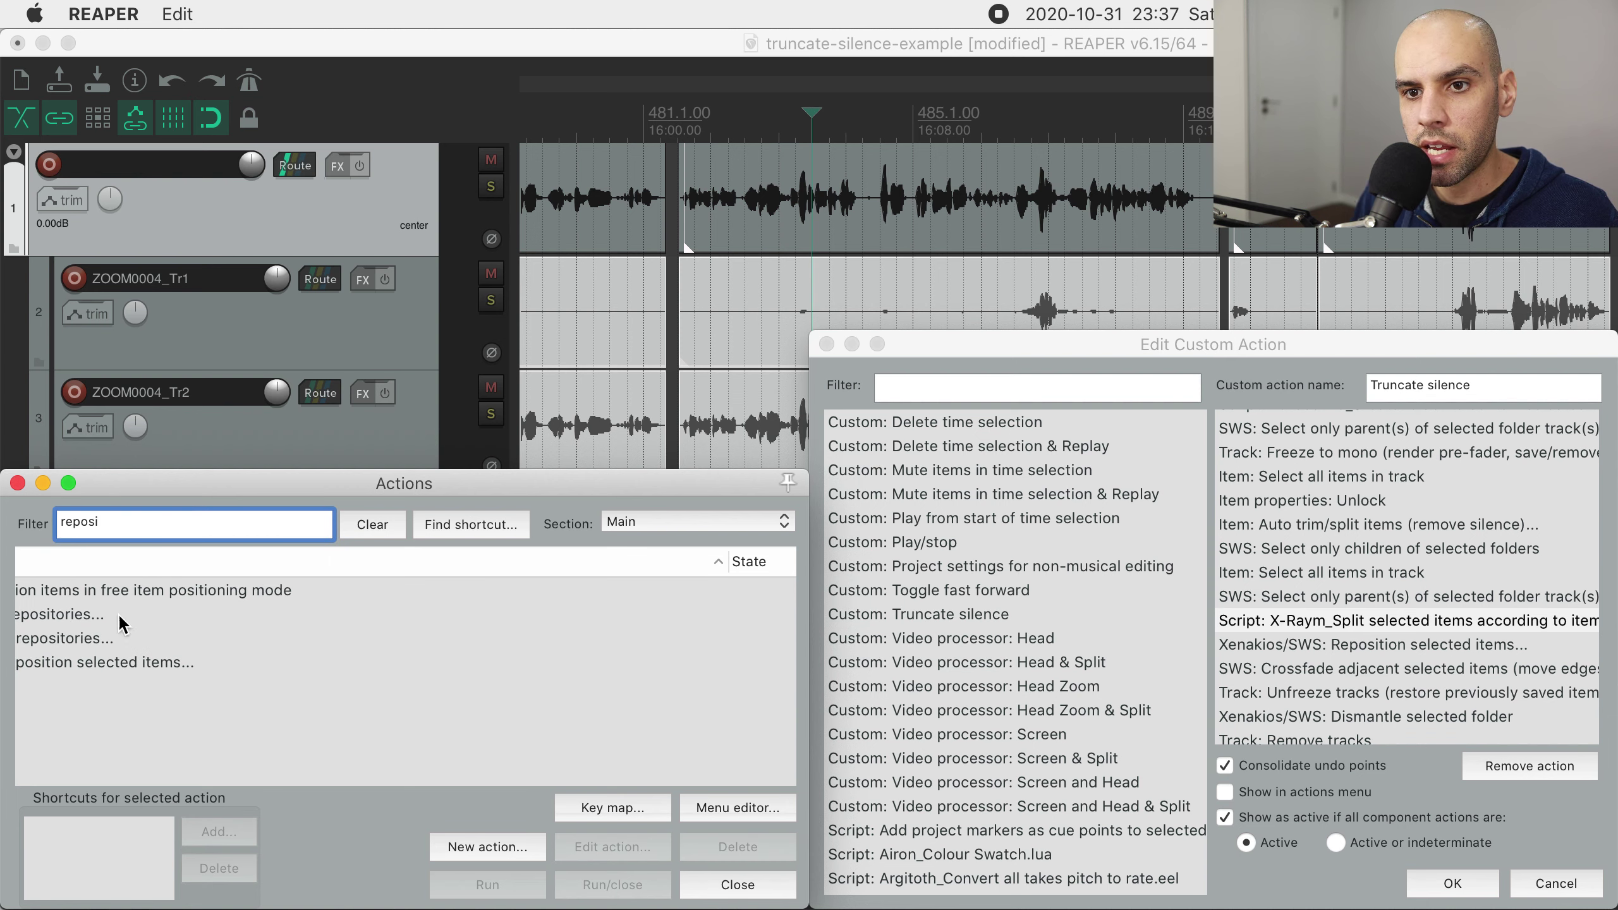
scroll(121, 623, left, 3)
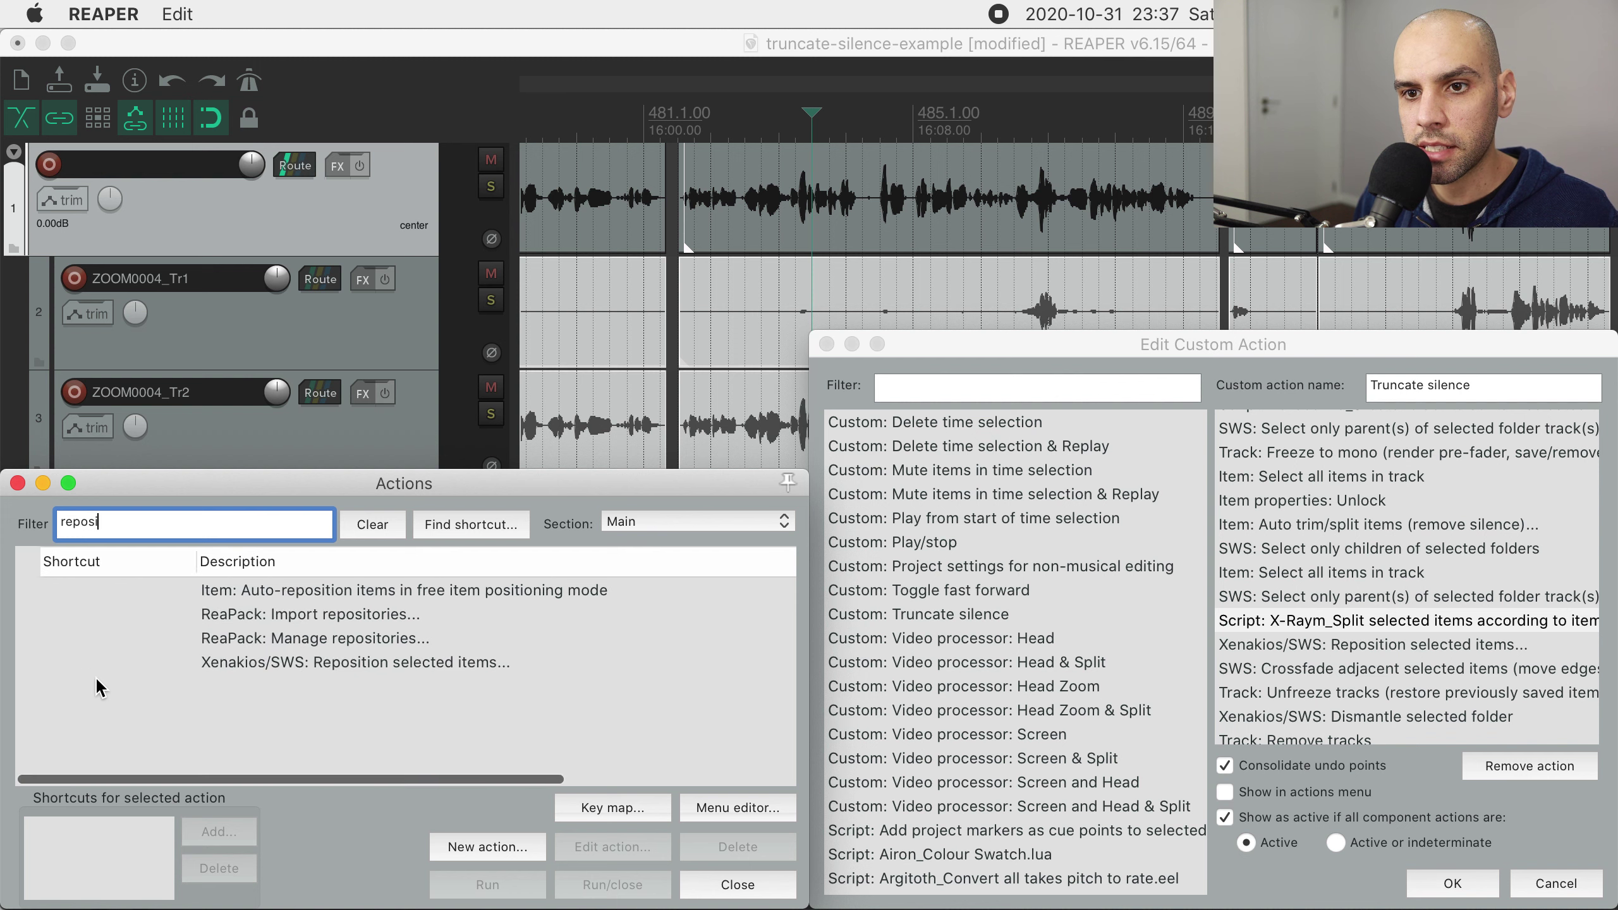
click(278, 666)
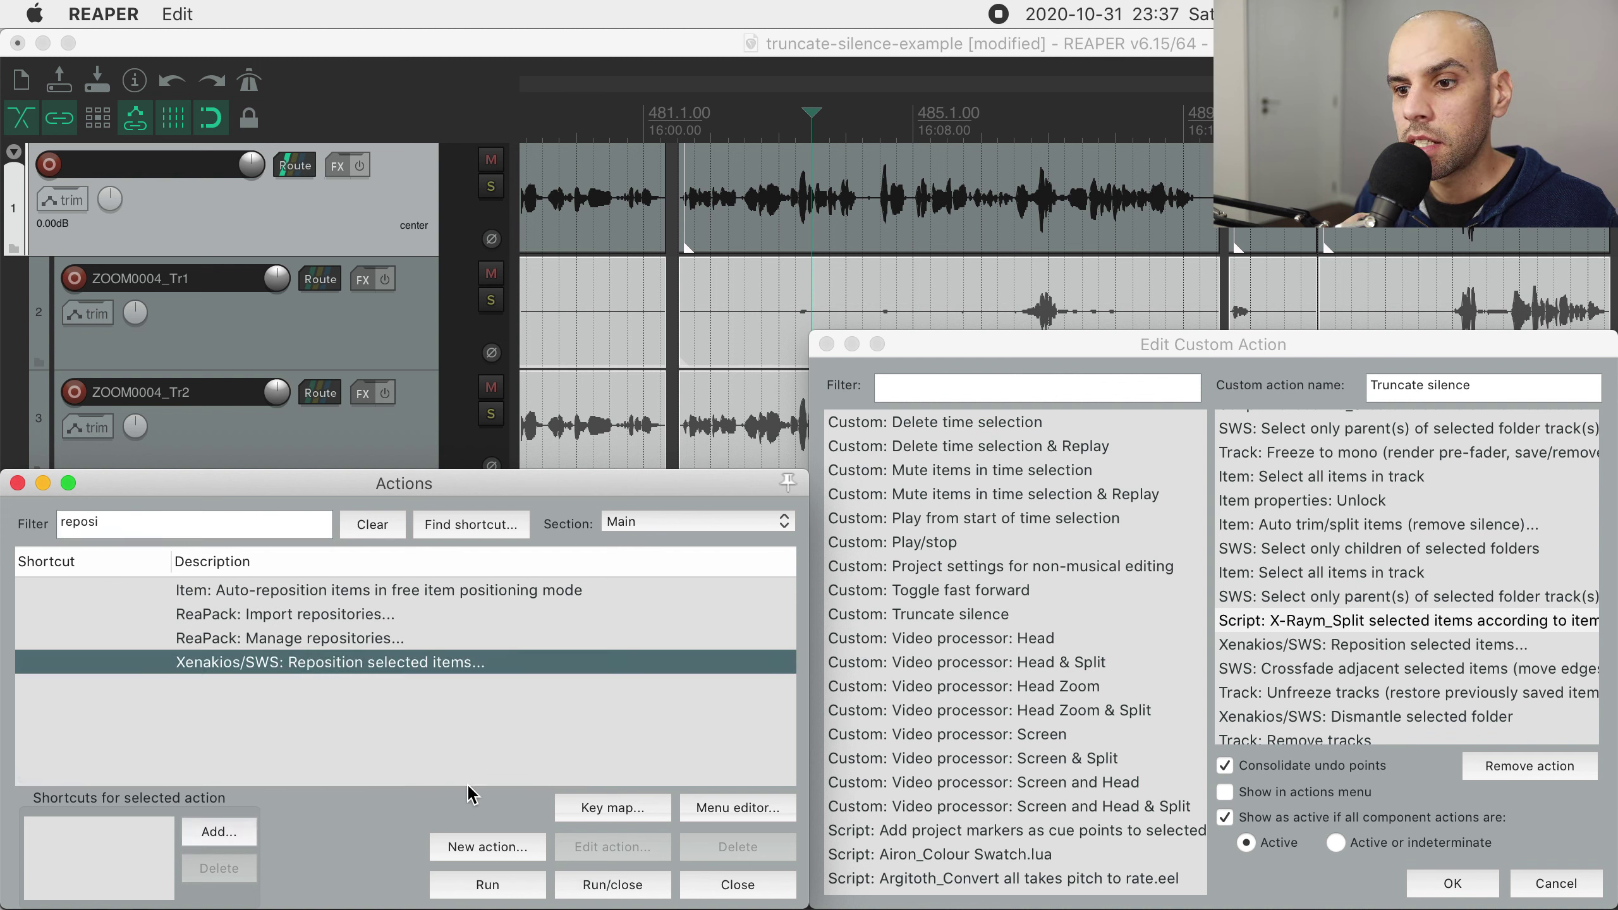
click(520, 889)
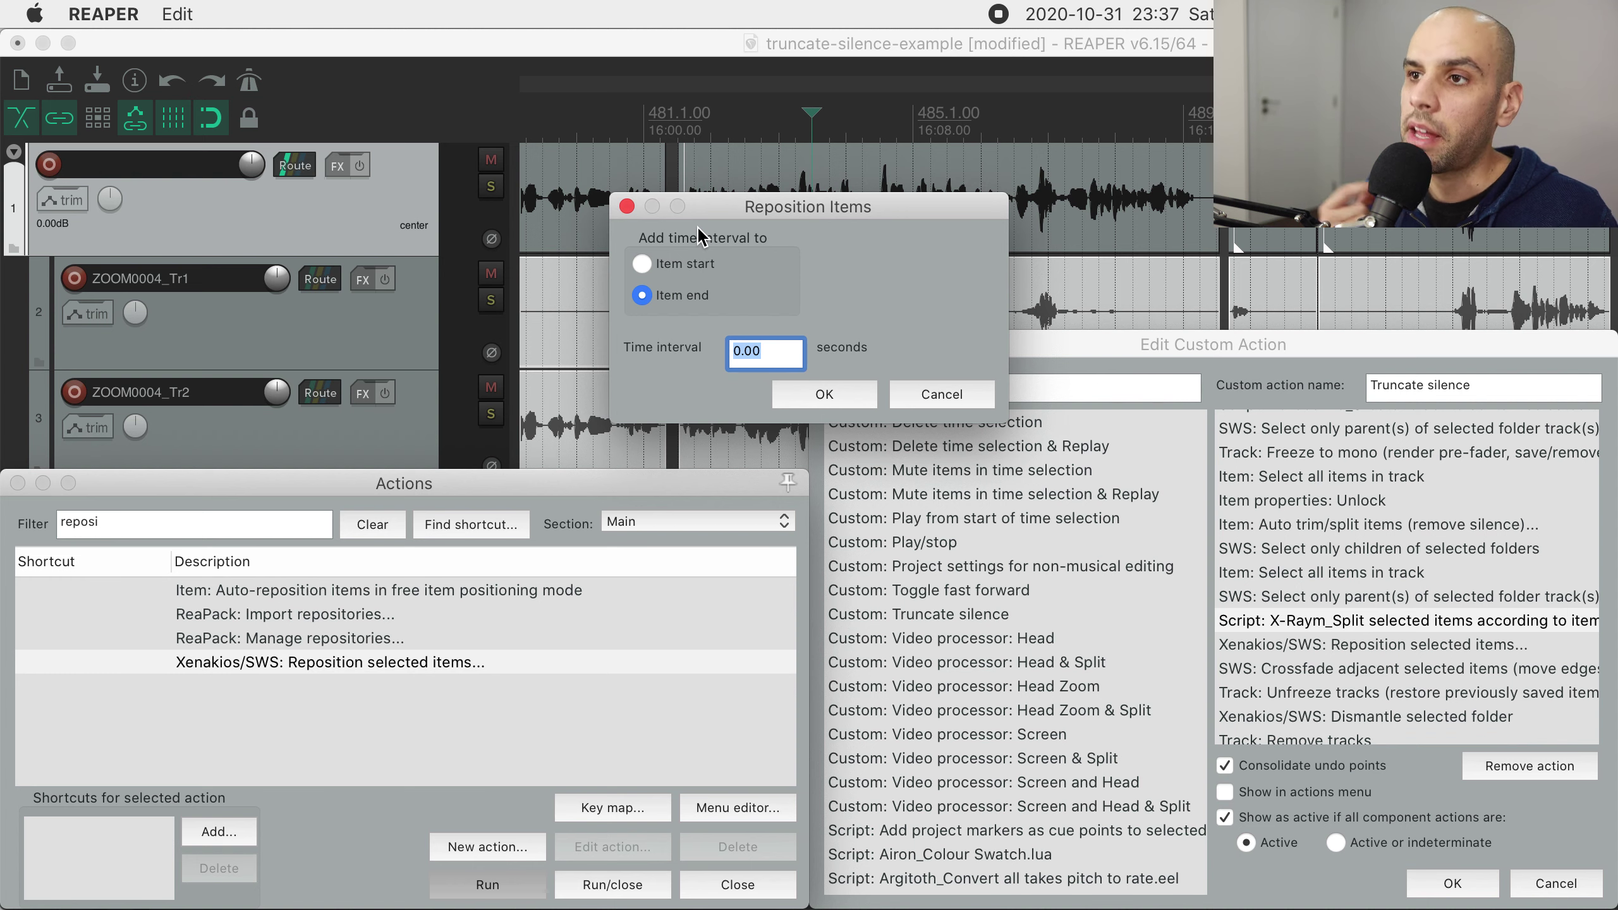
click(804, 393)
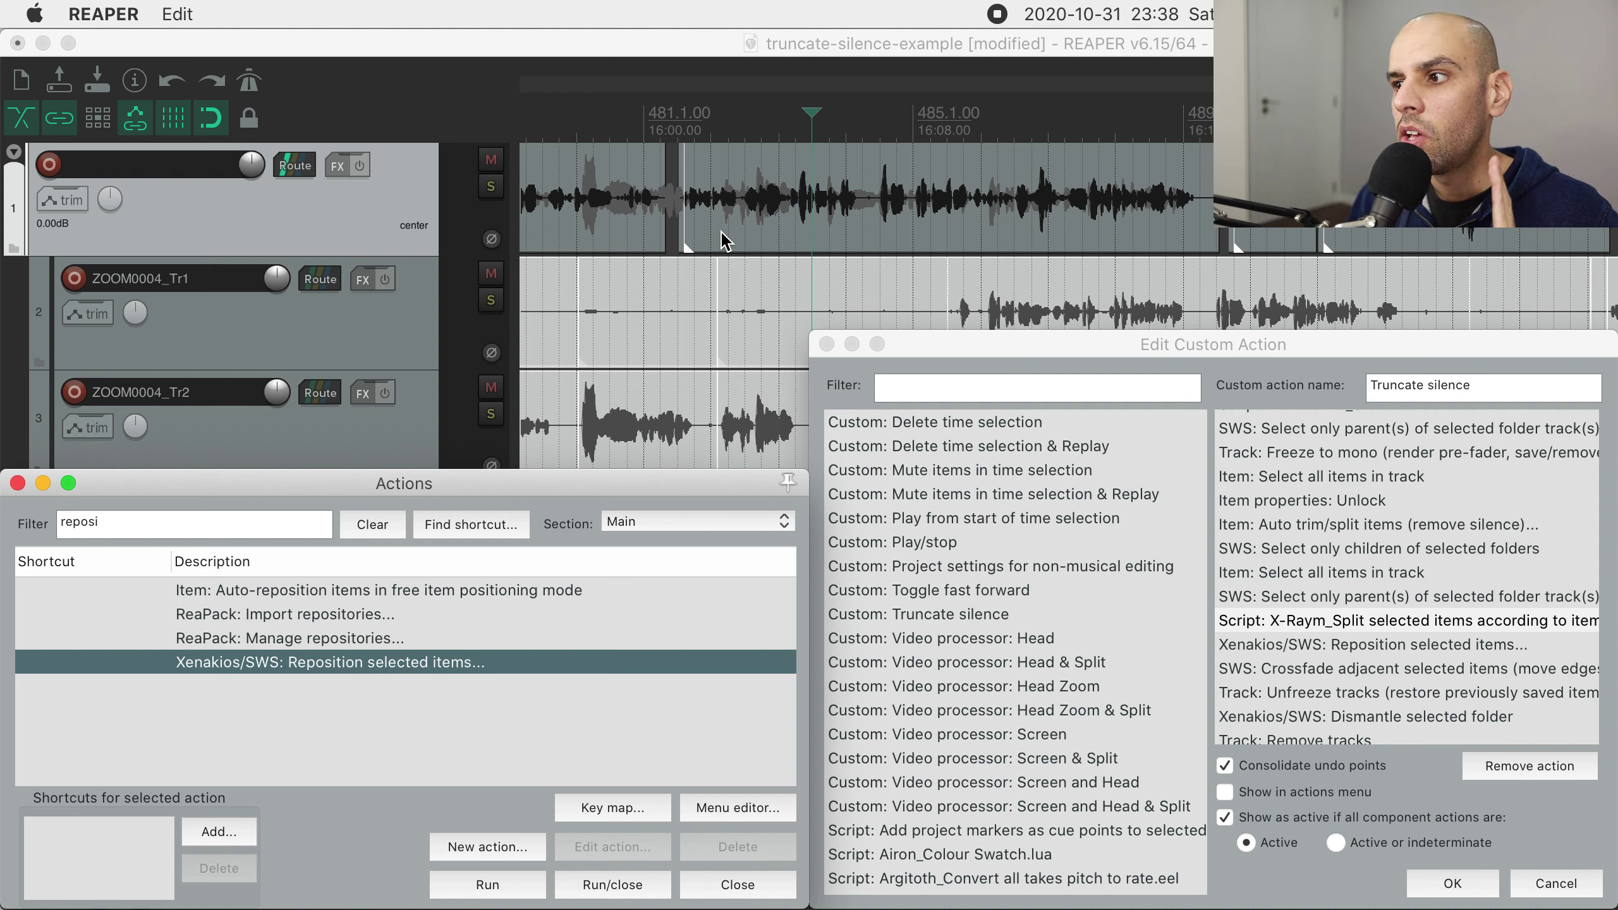
scroll(1340, 645, down, 2)
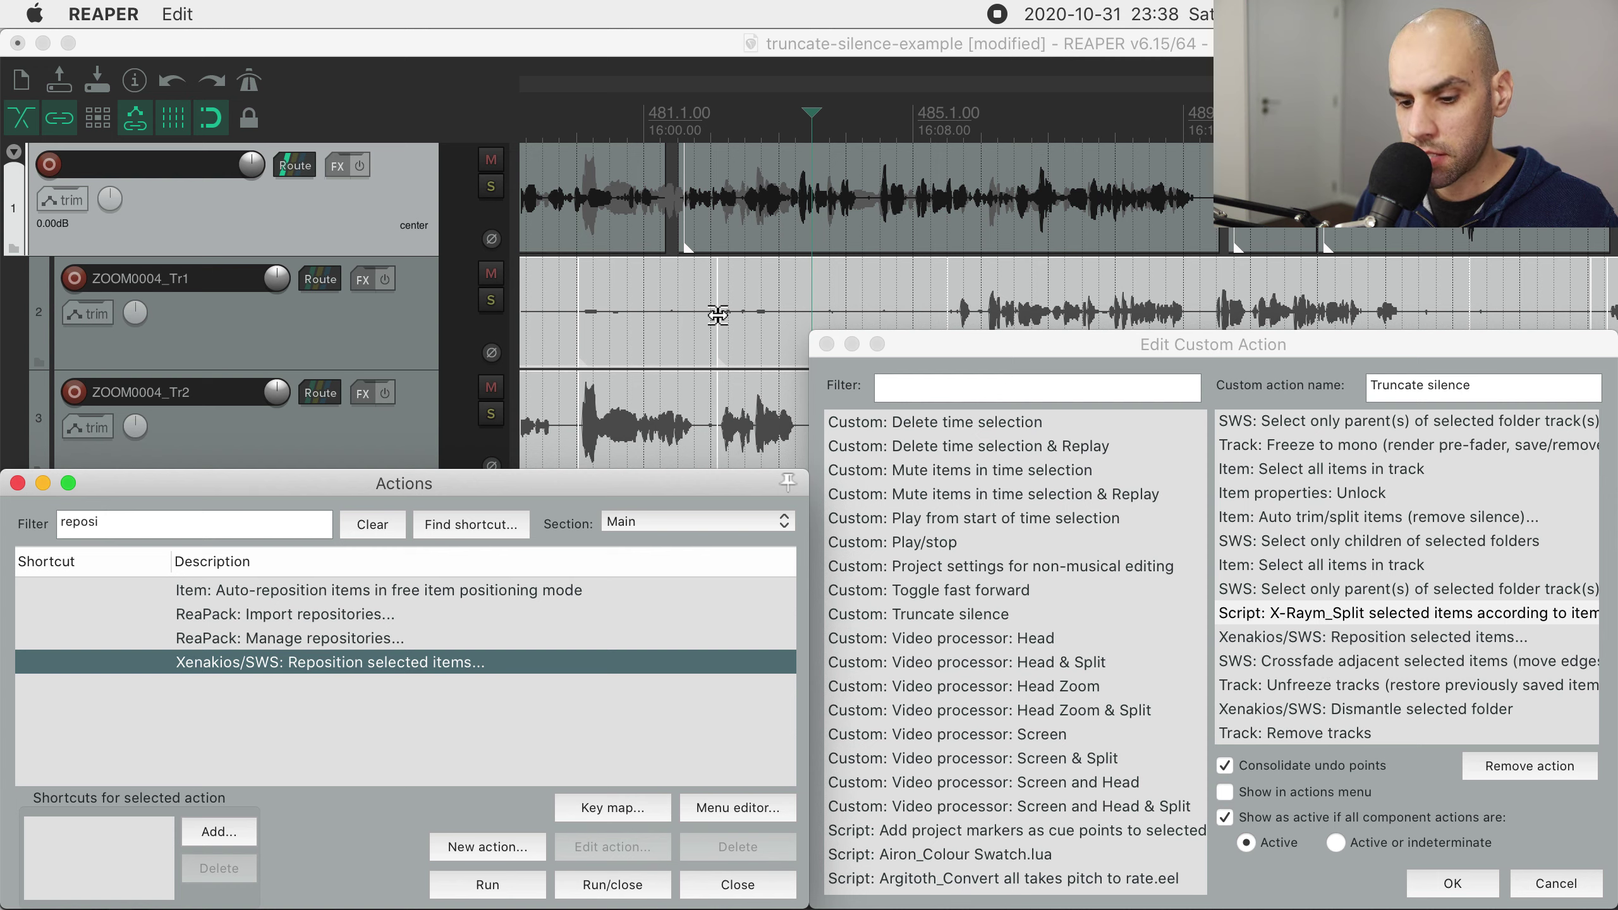
scroll(718, 314, up, 10)
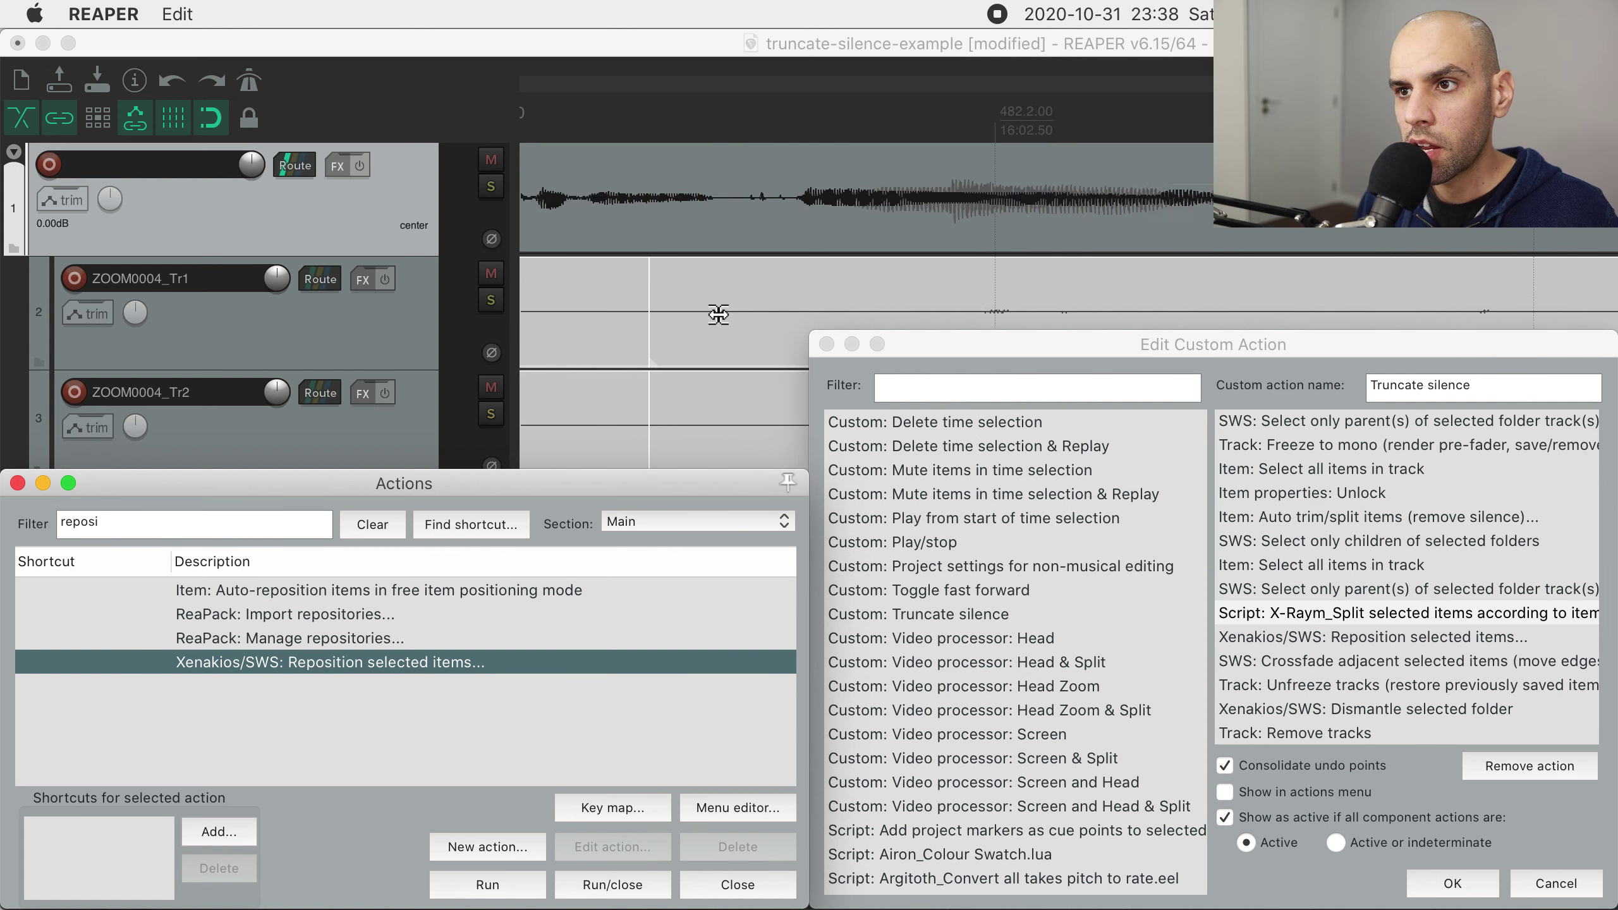
scroll(644, 319, up, 4)
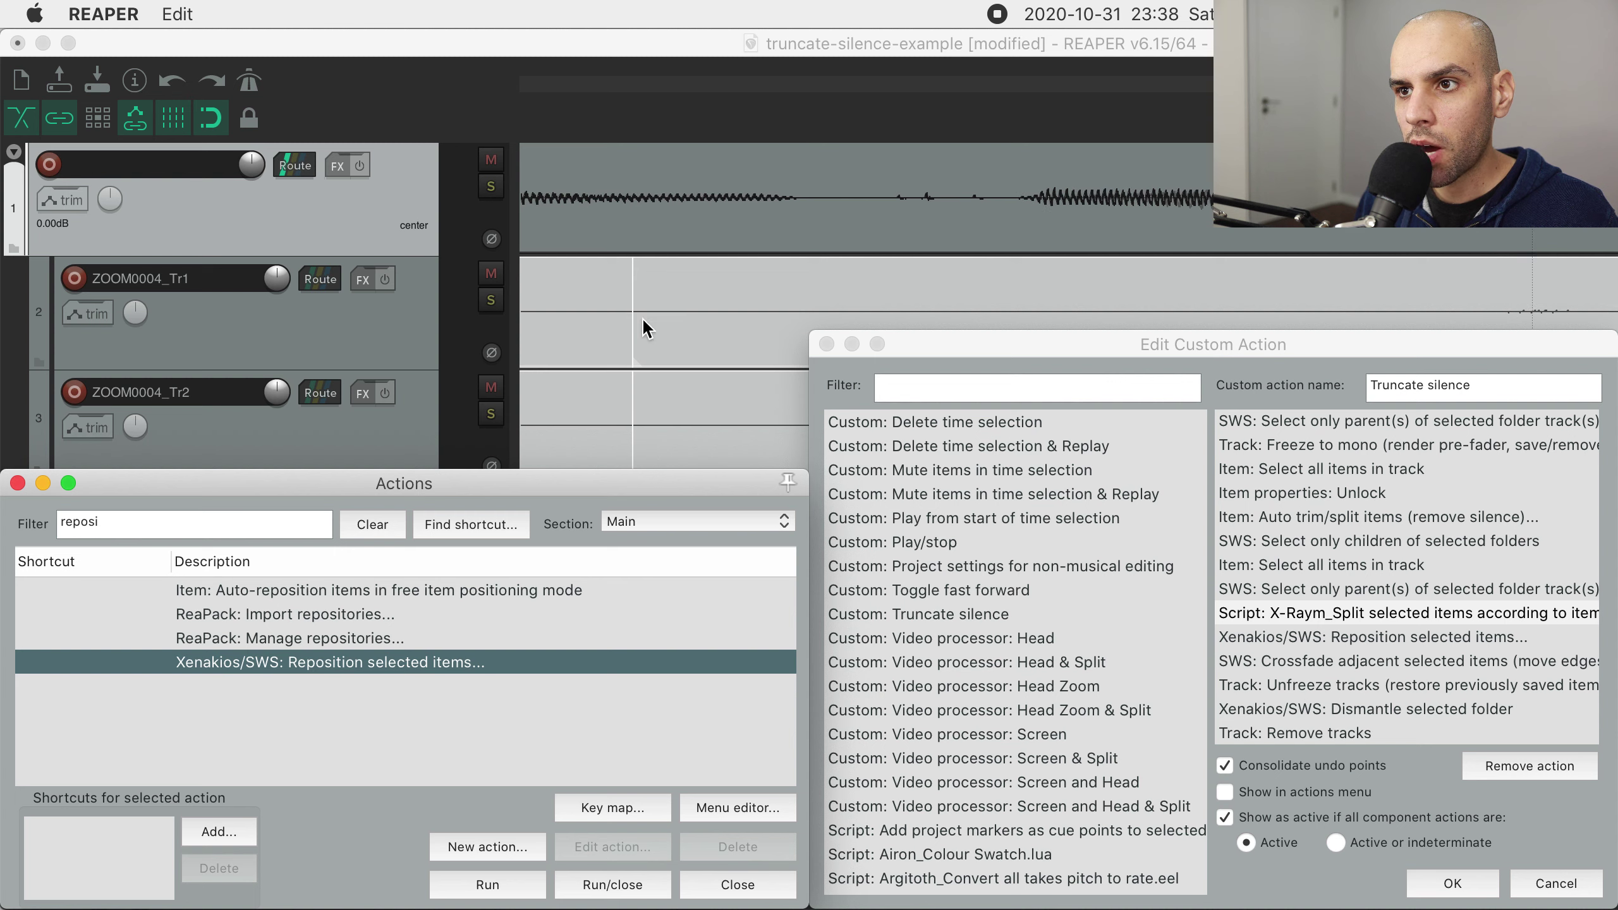
scroll(623, 317, up, 2)
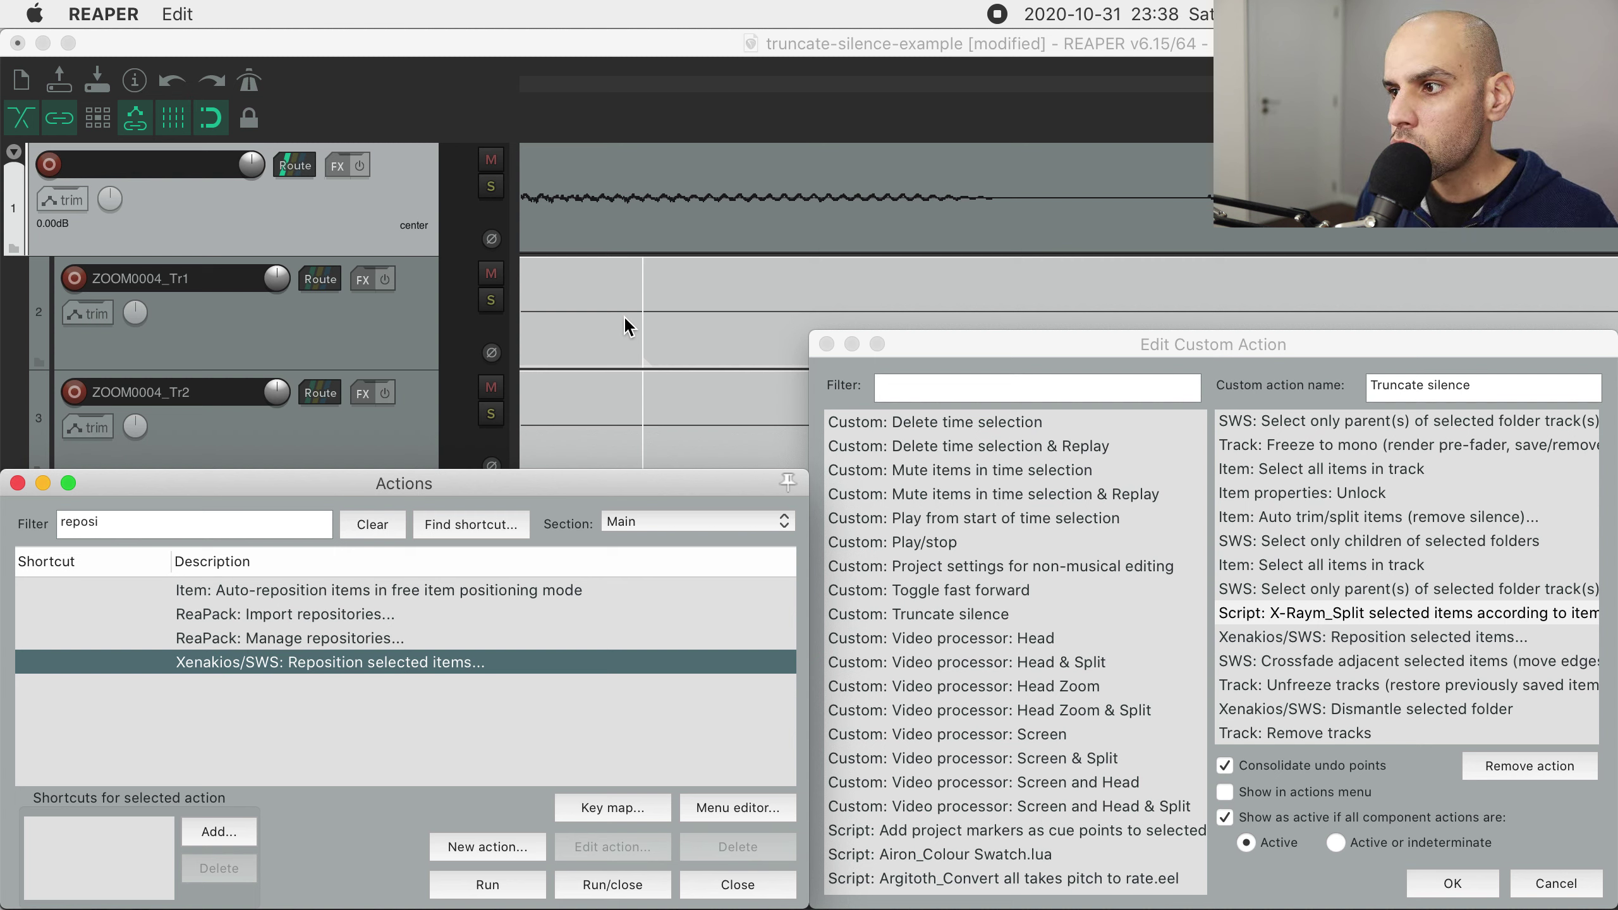
Find SWS: Crossfade adjacent selected items (move edges of adjacent items) with the filter "crossfade adj" and run it on the child-track items
drag(286, 518, 50, 525)
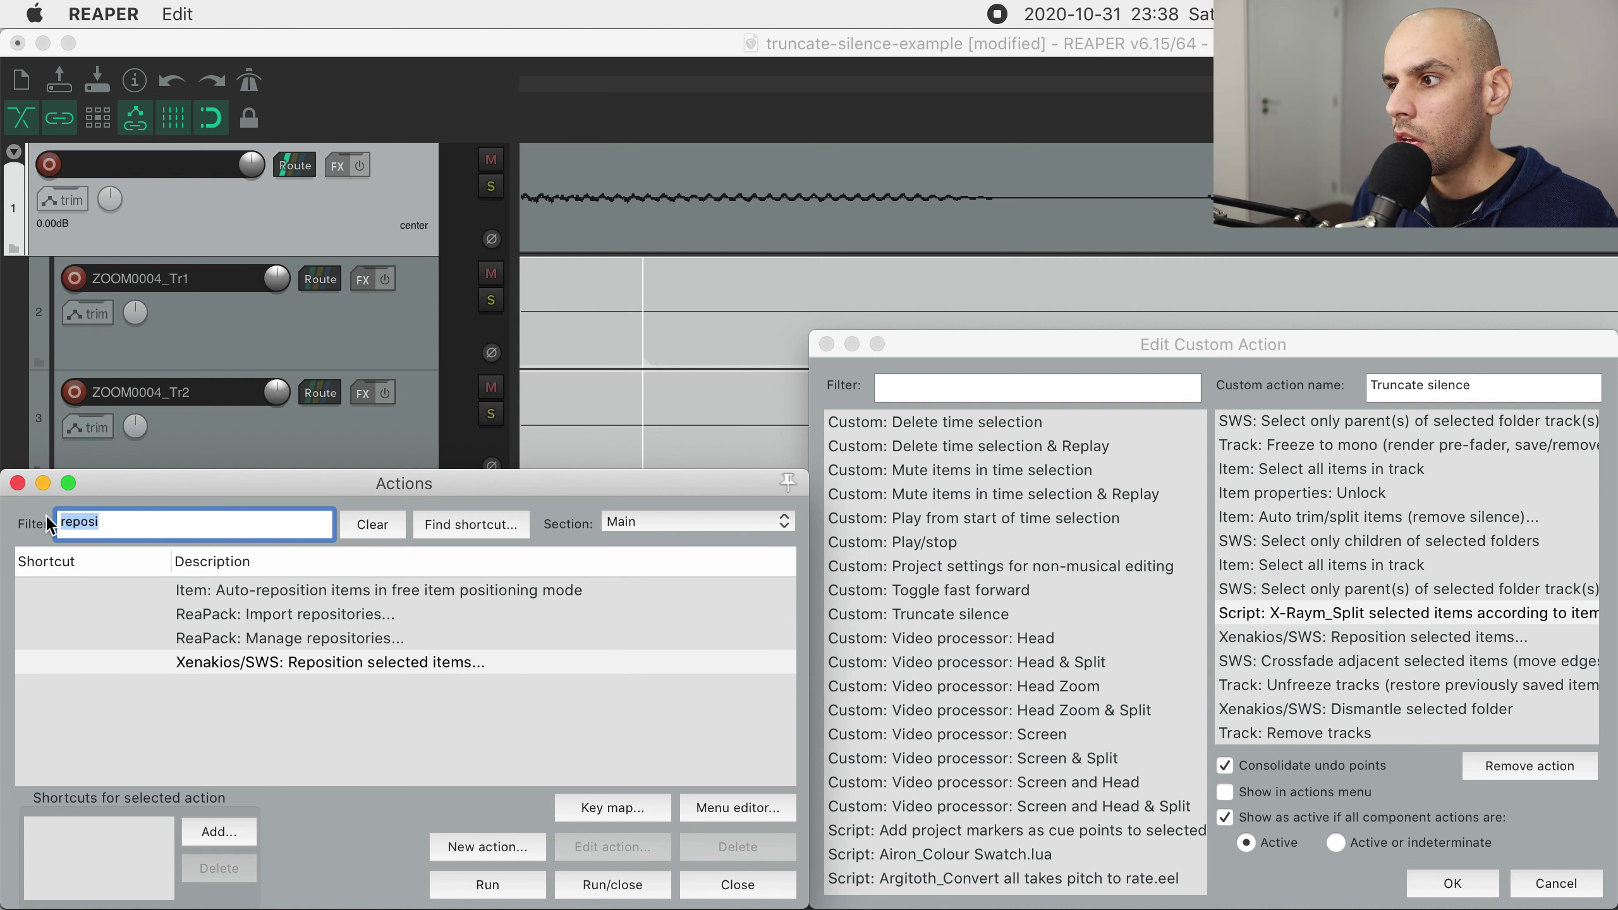
text(crossfa)
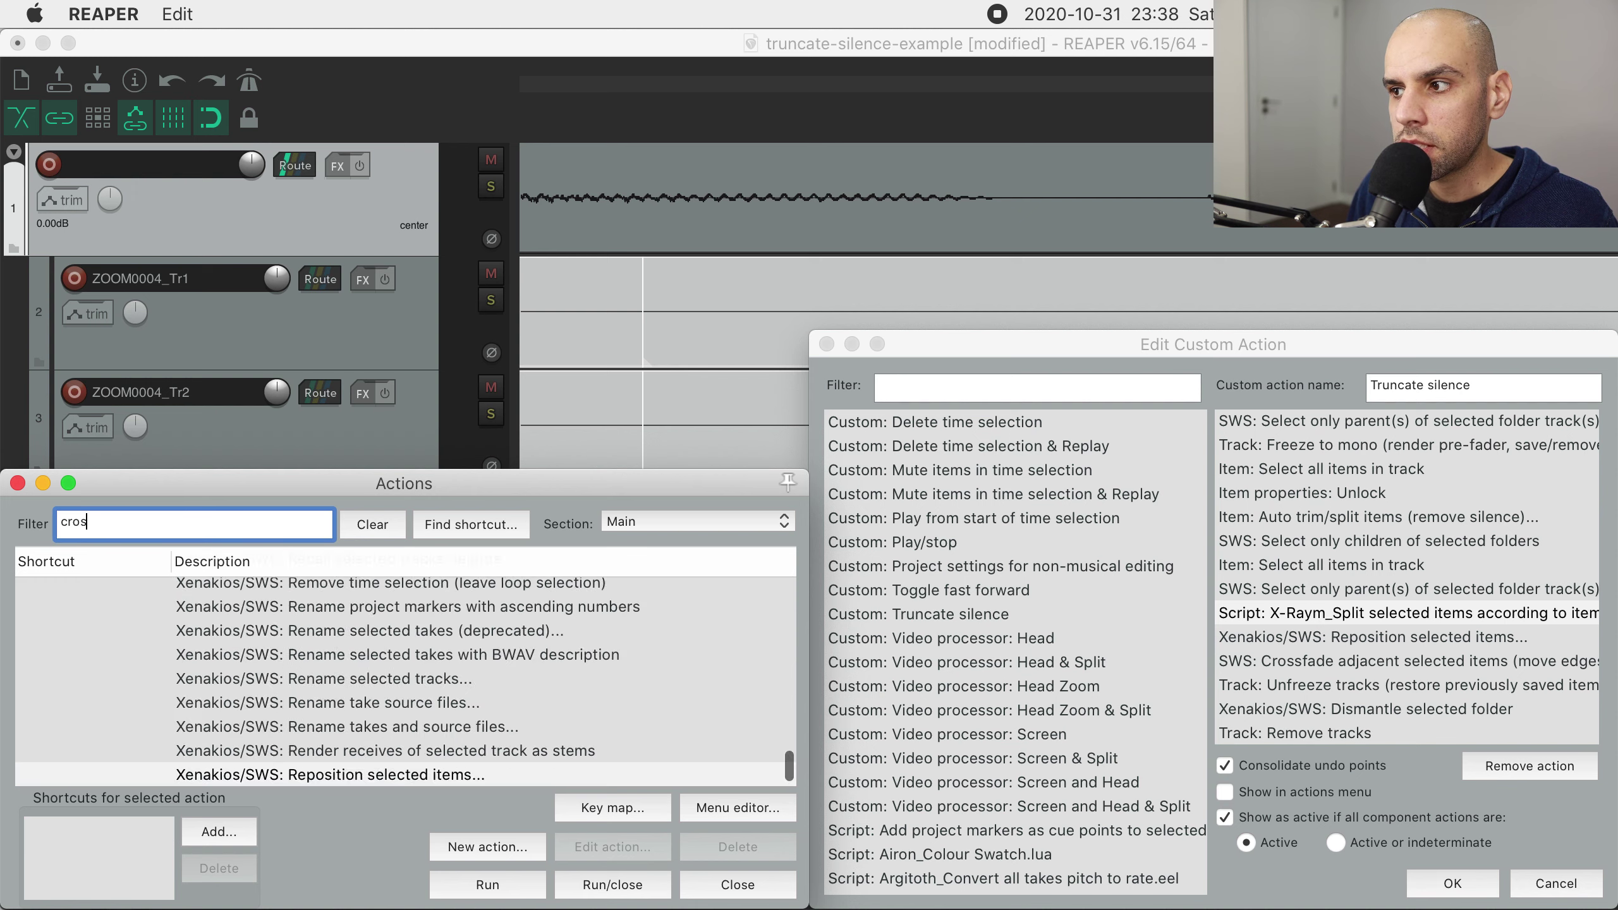
text(de ad)
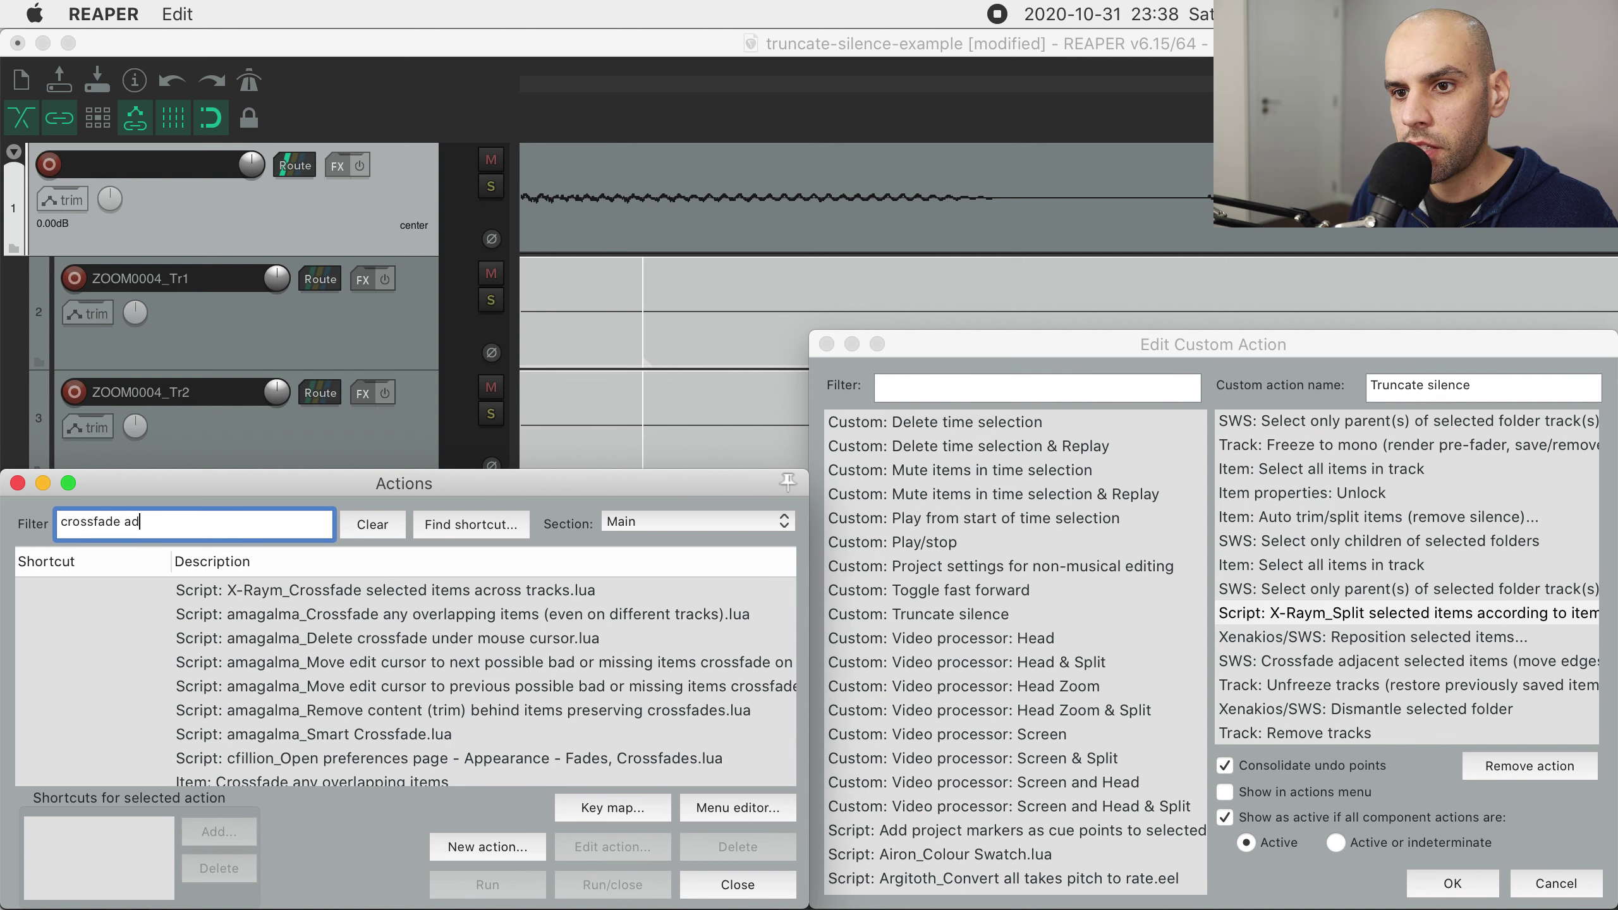
text(ia)
key(BackSpace)
key(BackSpace)
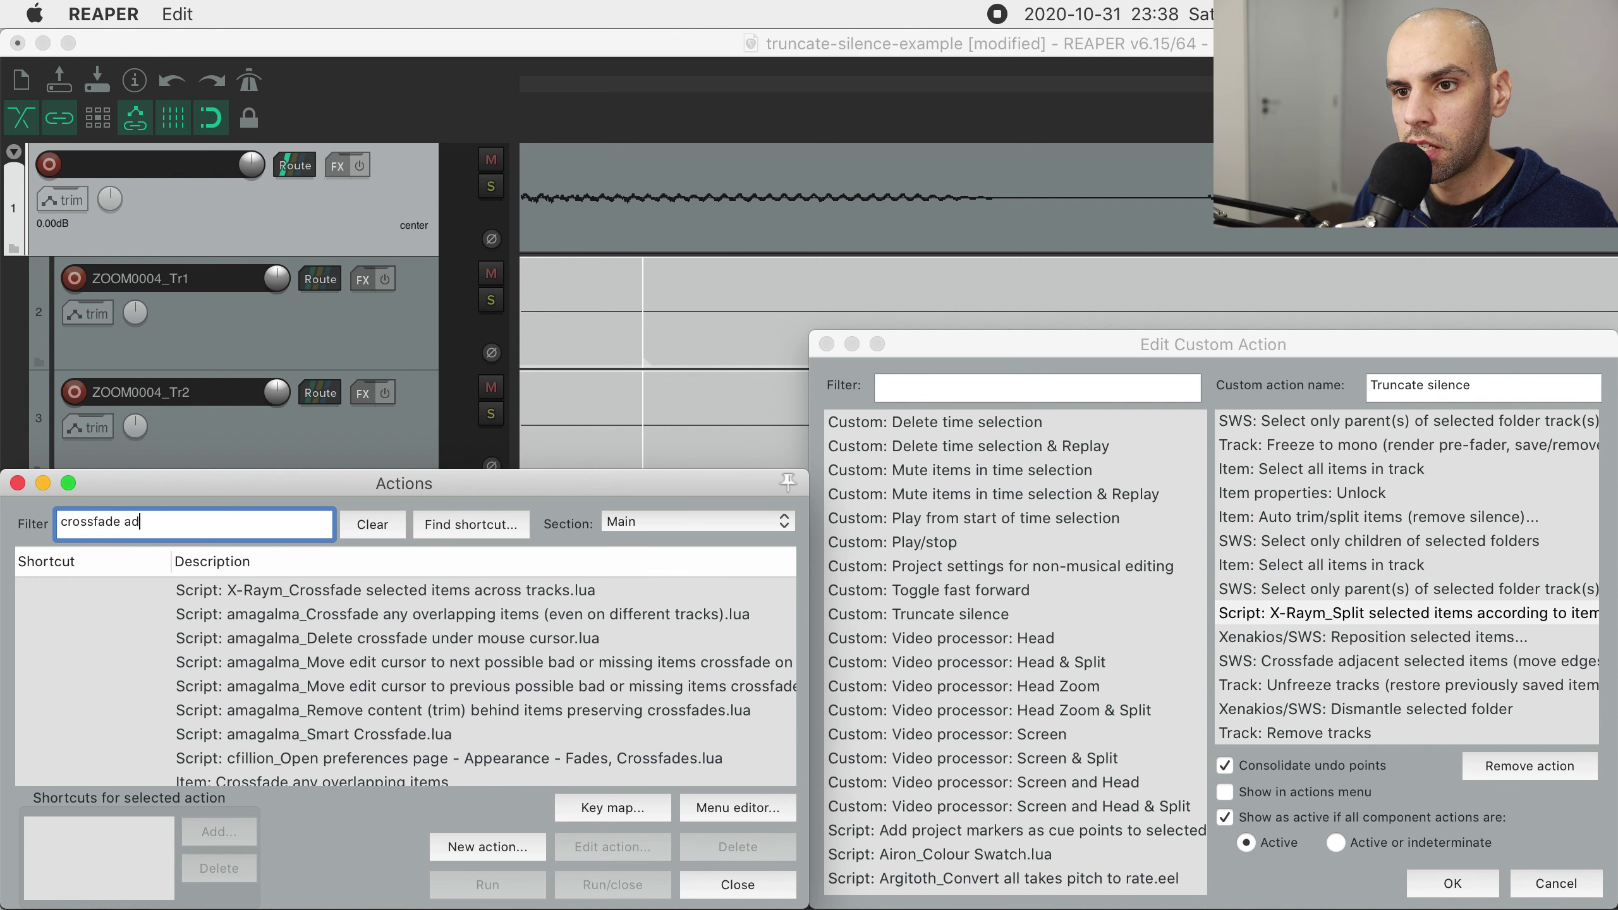
text(j)
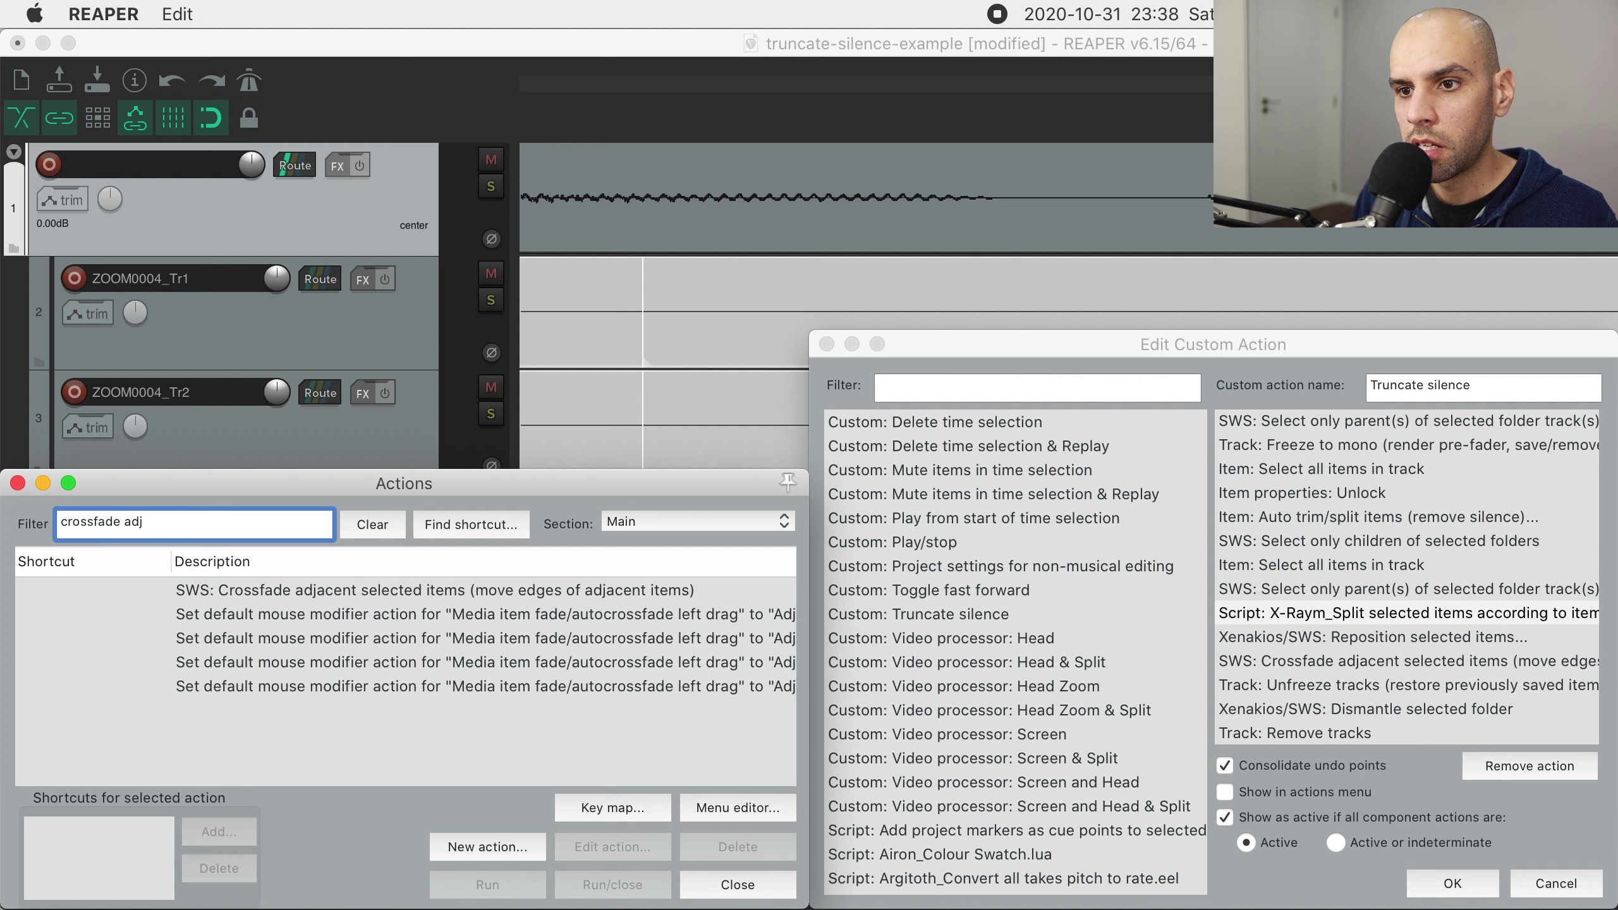
click(371, 594)
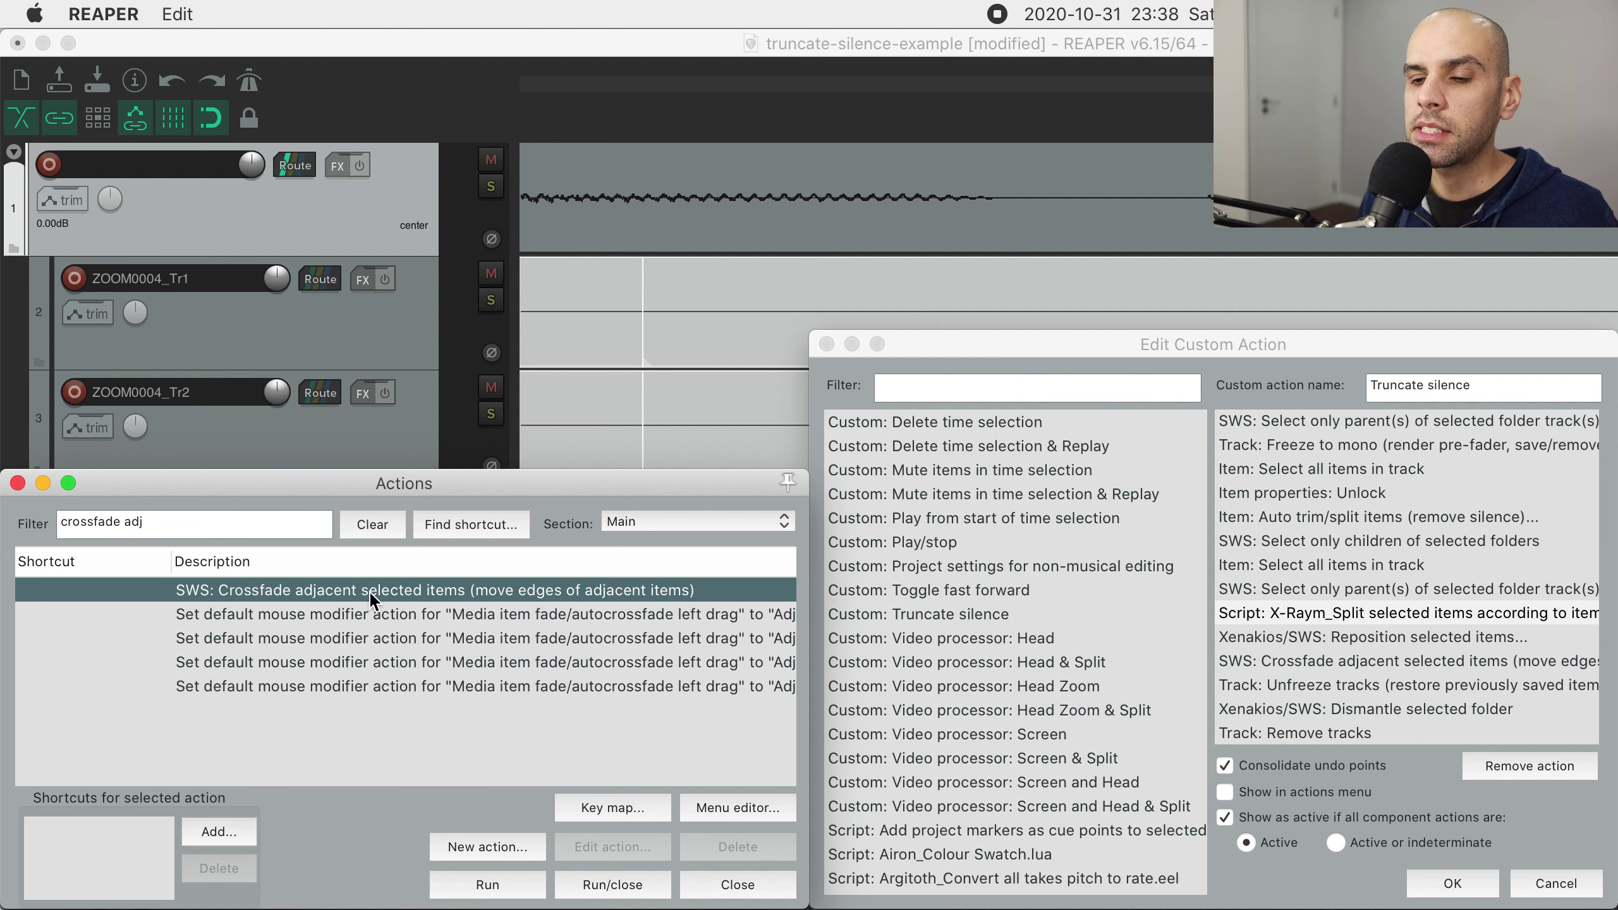
click(498, 894)
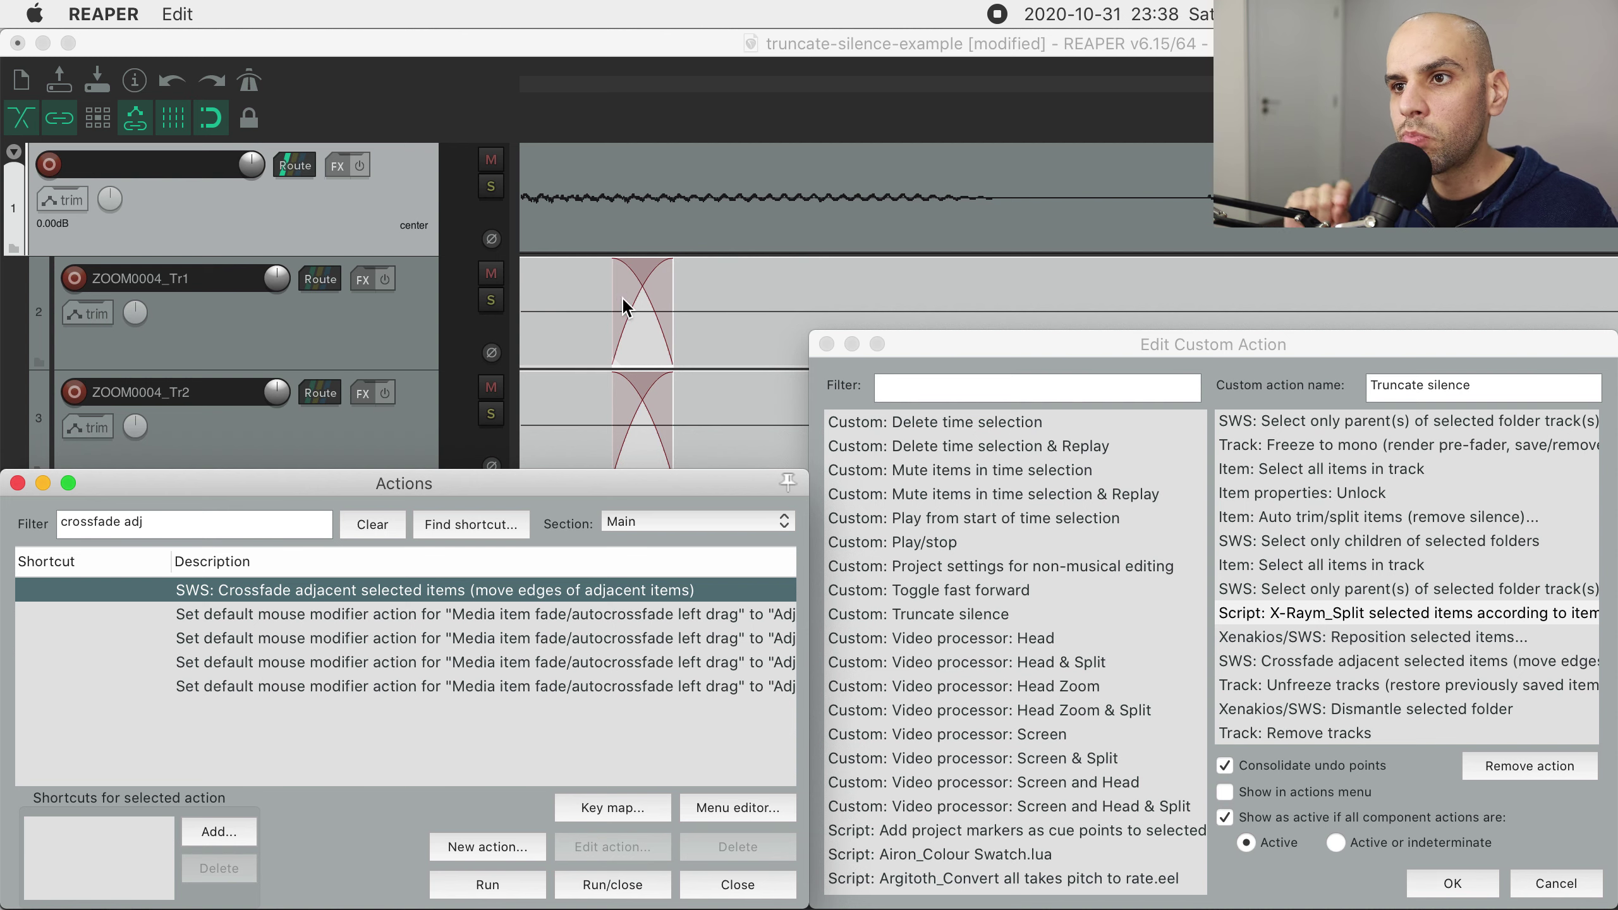
drag(662, 307, 665, 306)
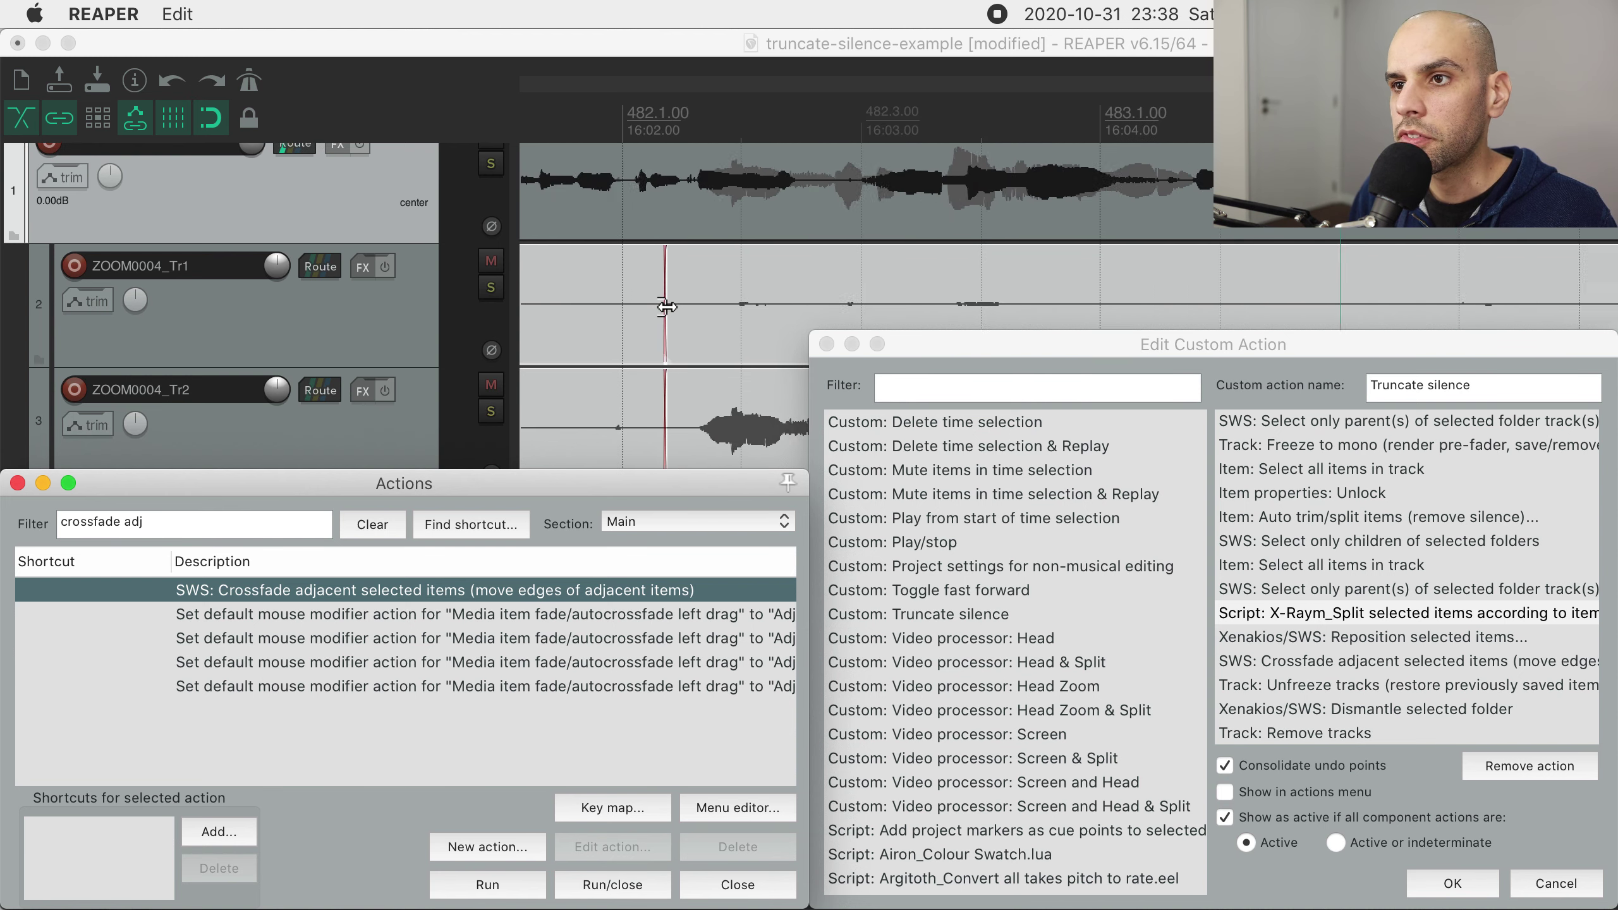
Unfreeze the parent folder track to restore its previous items and FX, accepting that the edits made after freezing are discarded
click(266, 534)
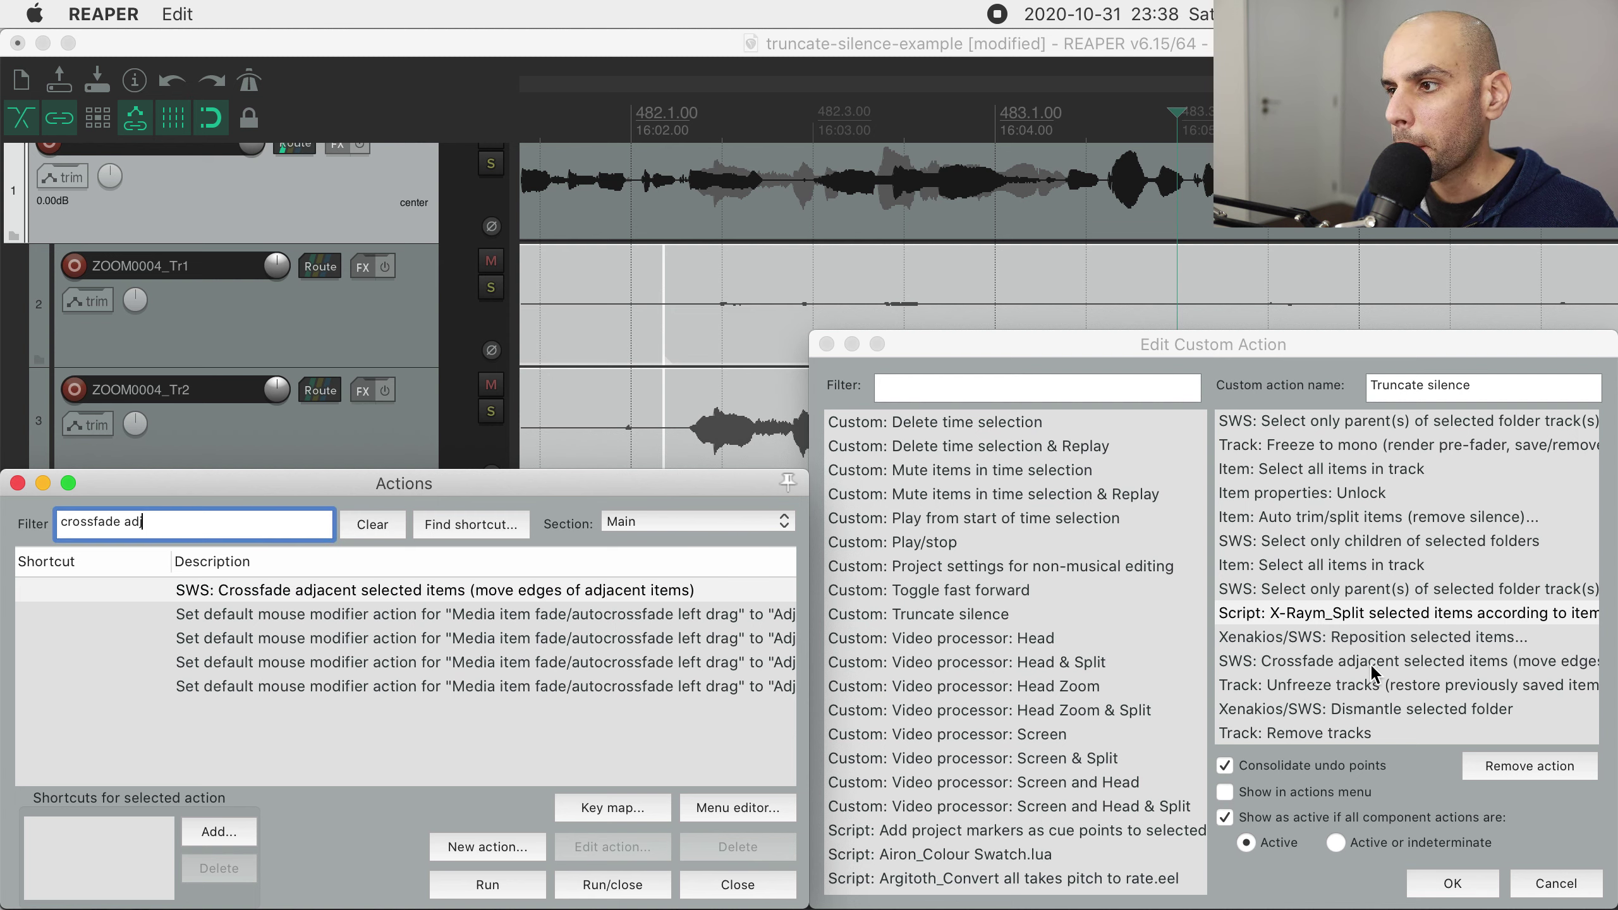
click(1375, 685)
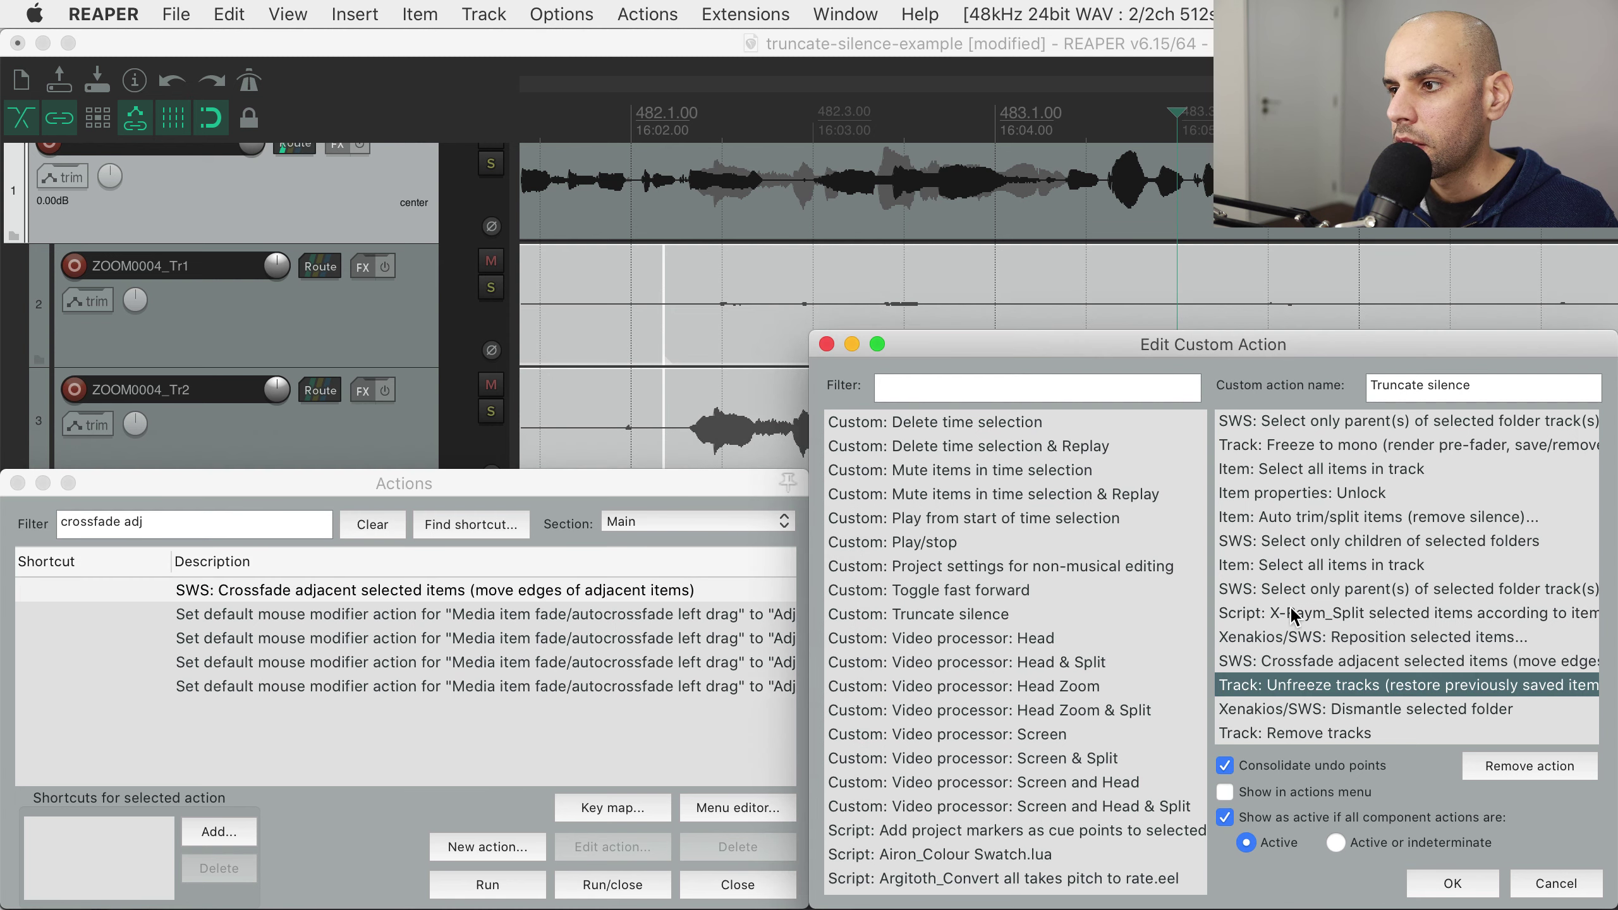
click(396, 205)
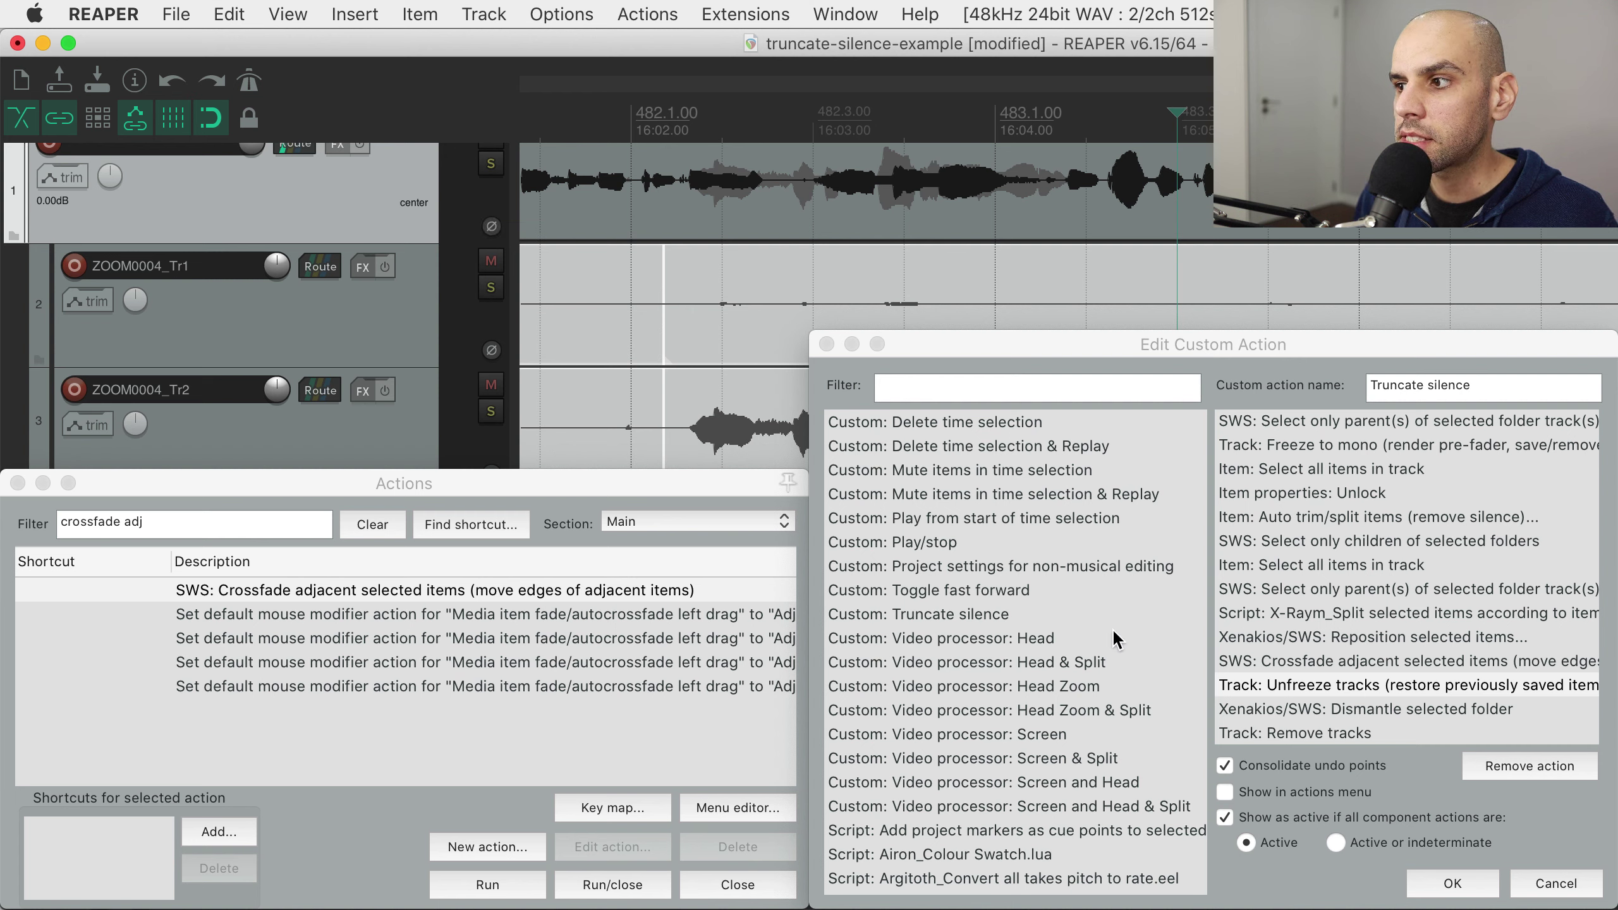
scroll(1543, 649, down, 3)
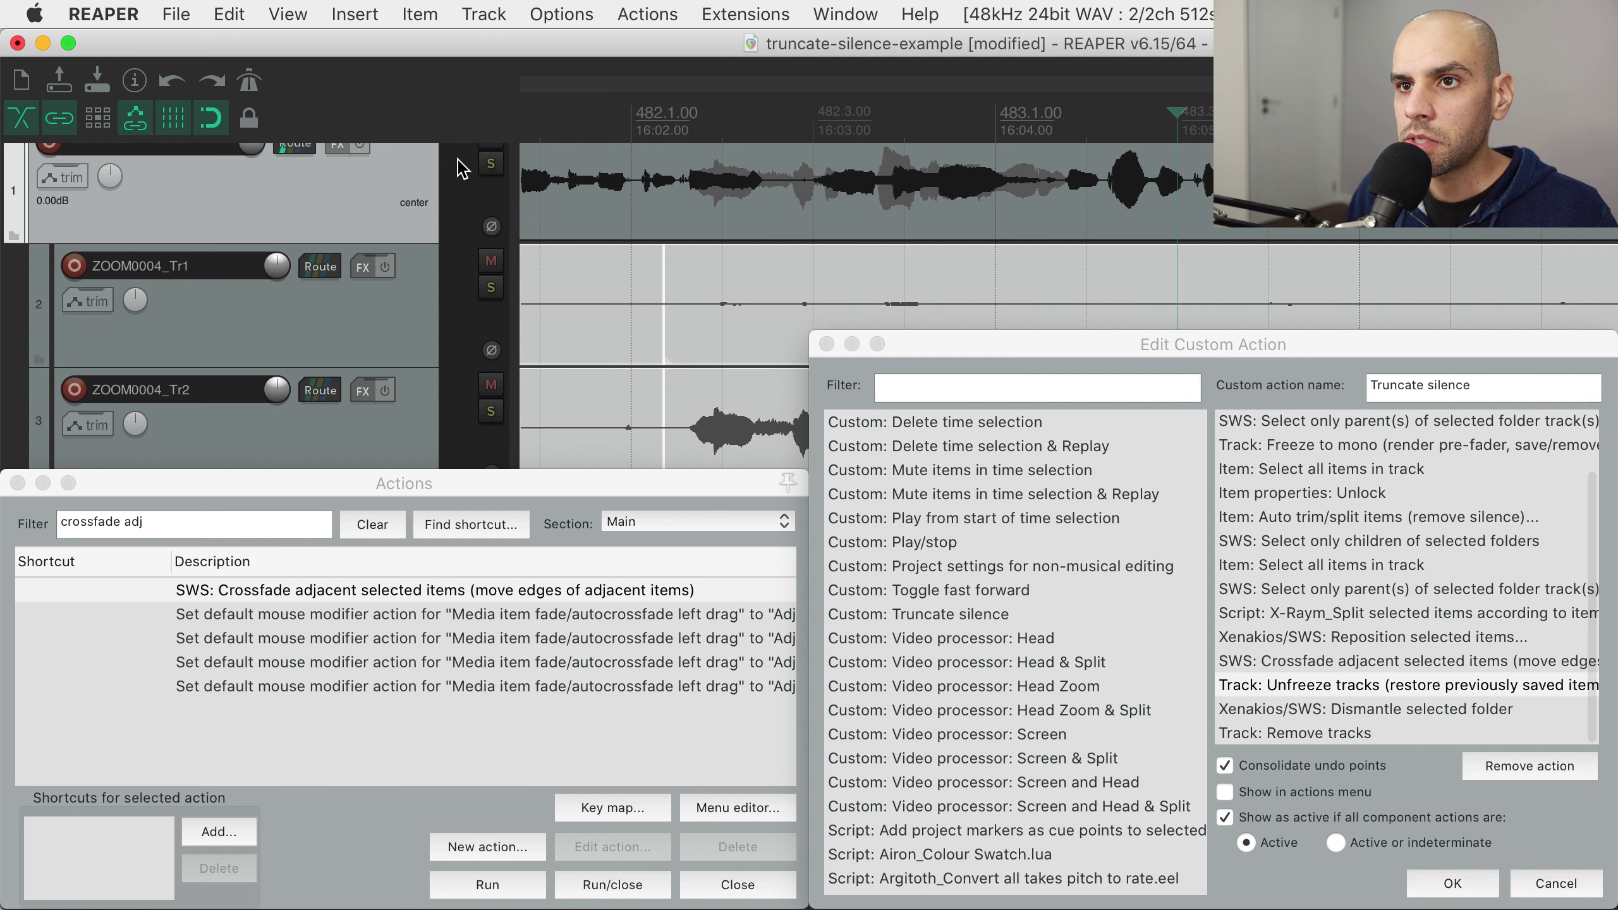
right_click(410, 181)
mouse_move(637, 403)
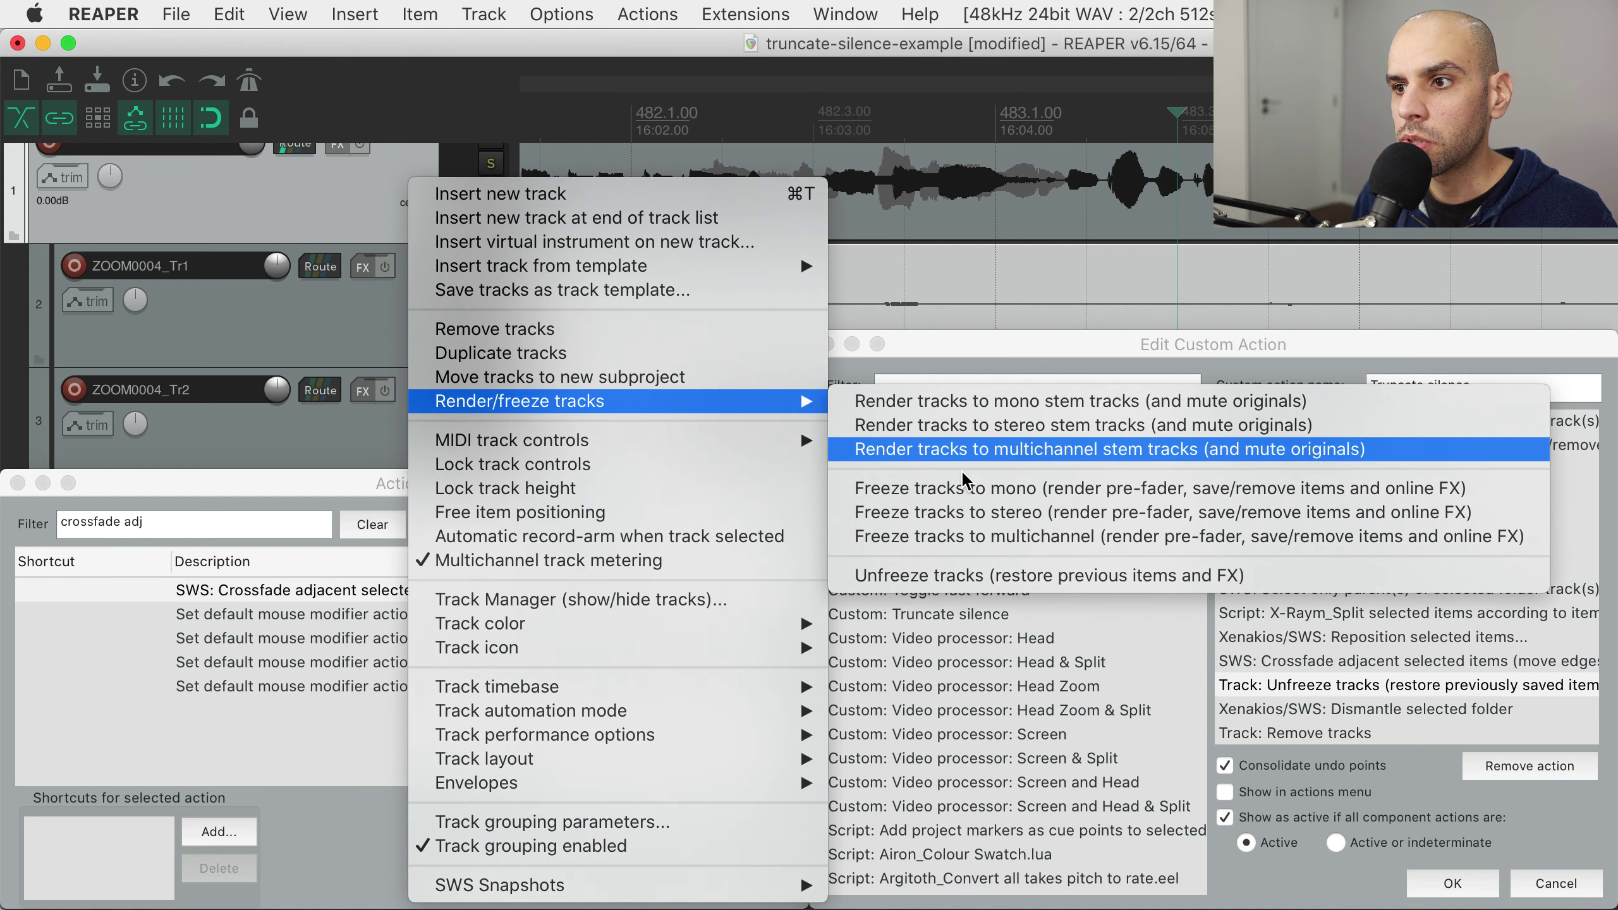
click(976, 577)
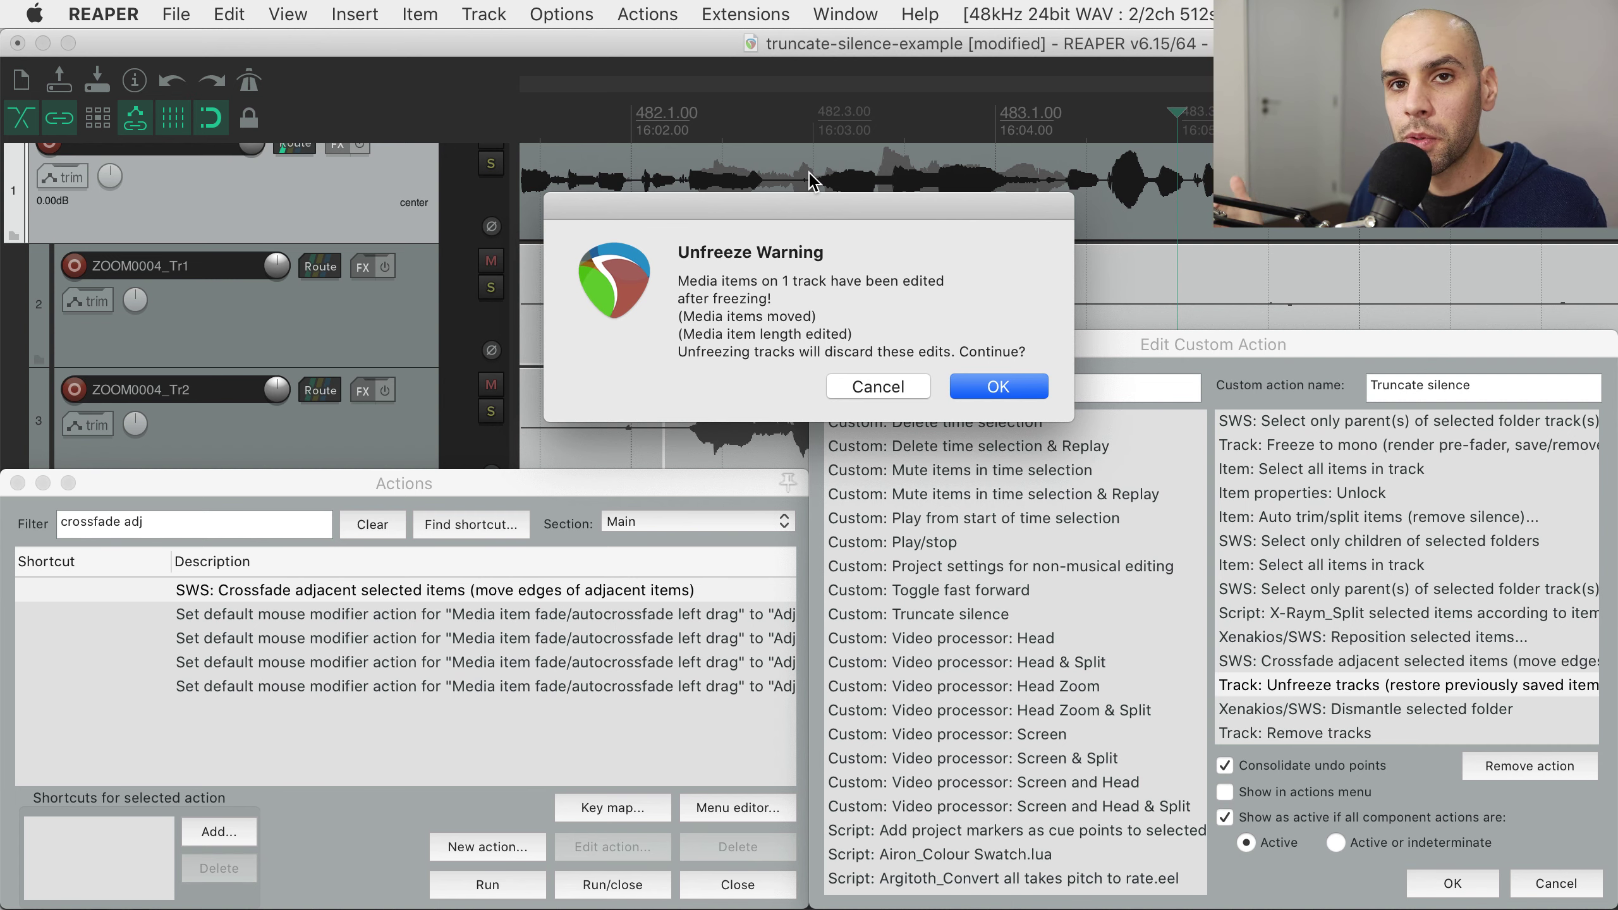
click(999, 387)
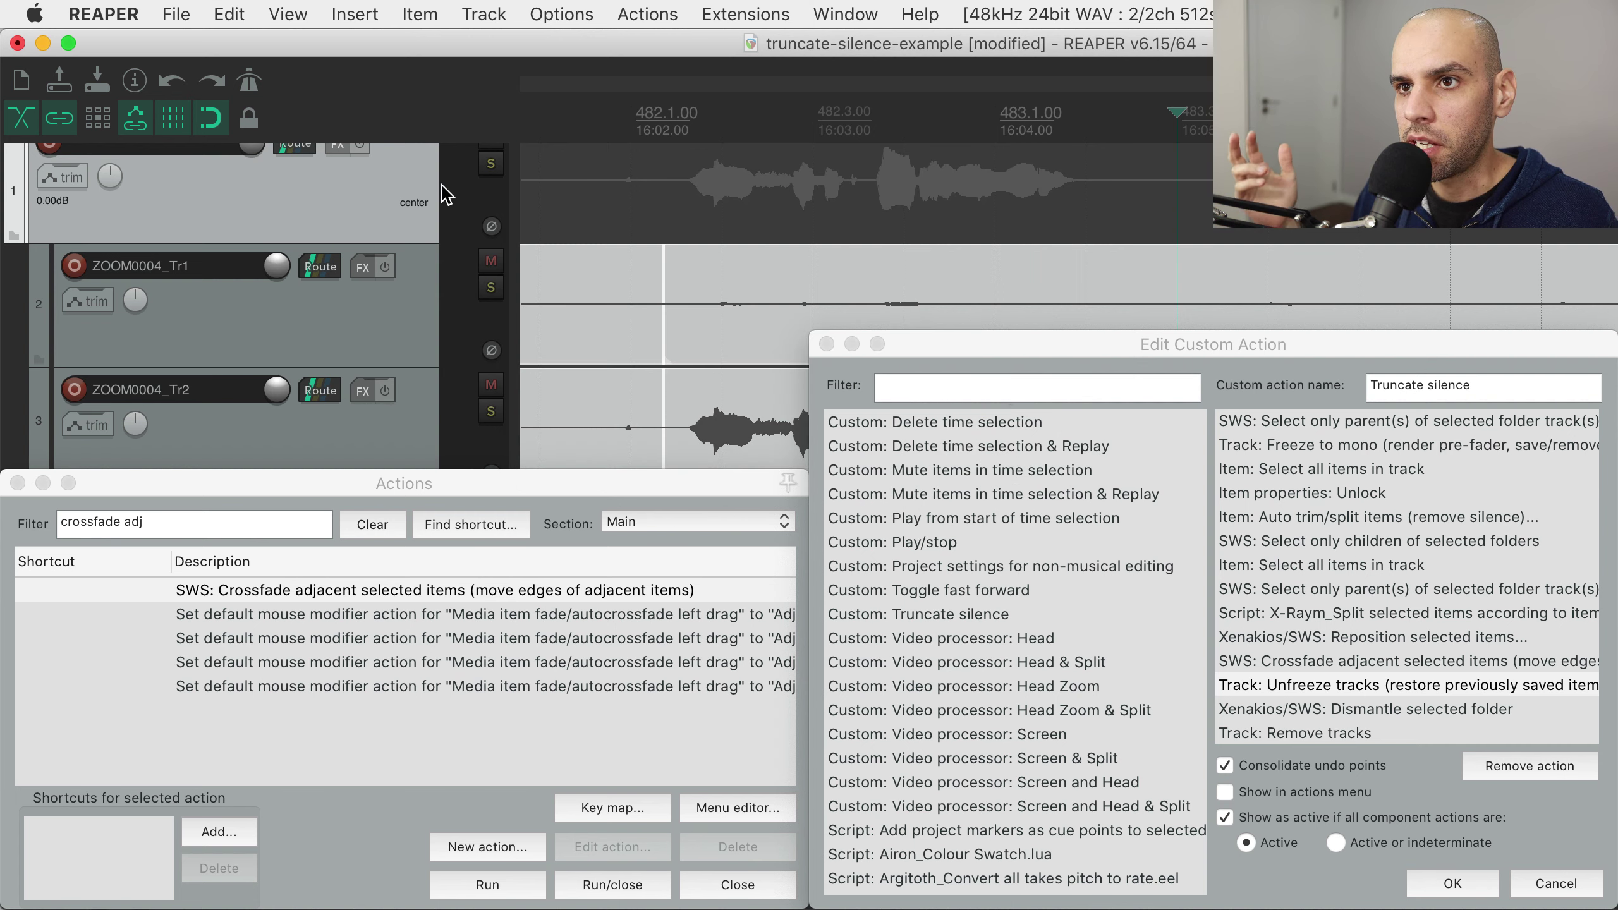
Find Xenakios/SWS: Dismantle selected folder with the filter "dismant" and run it on the parent folder track
scroll(1388, 691, down, 2)
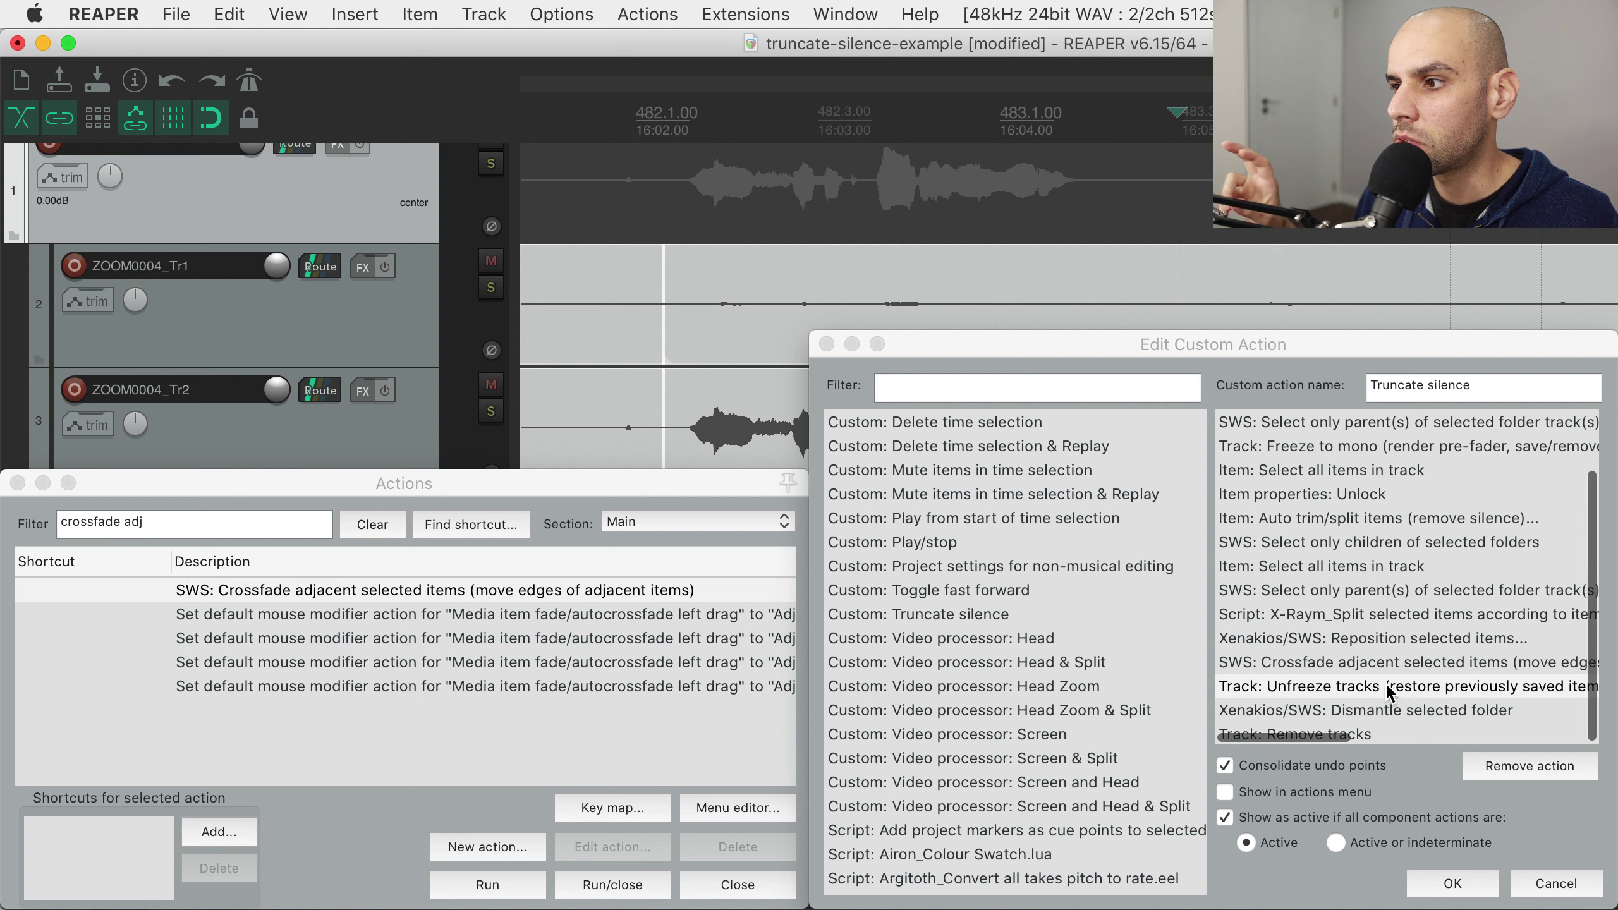
click(1350, 709)
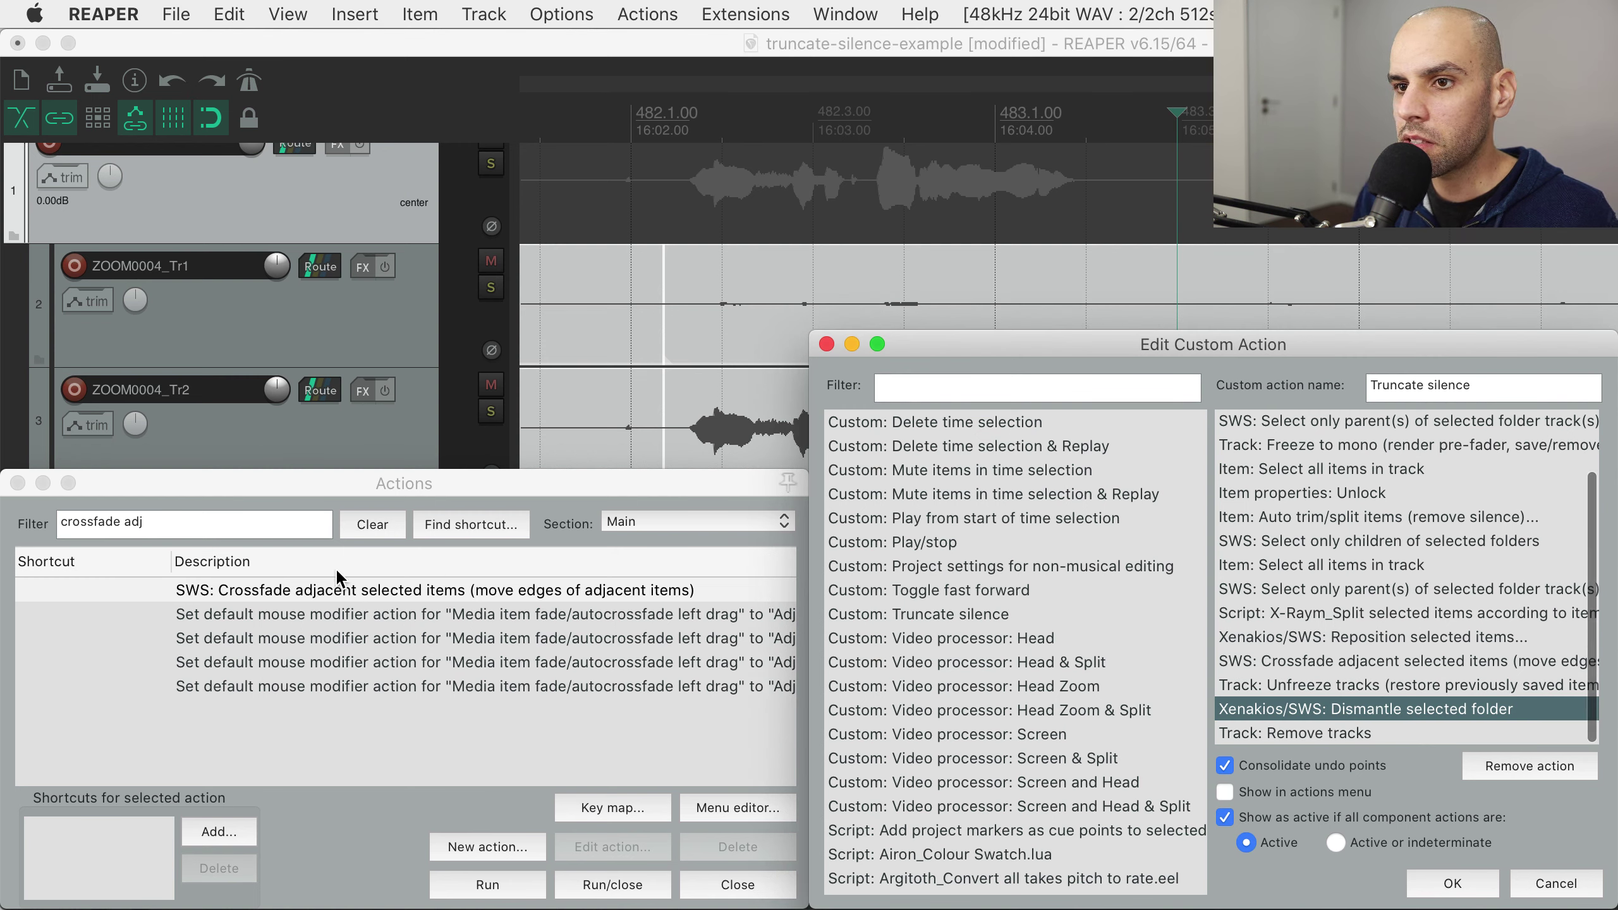
click(267, 537)
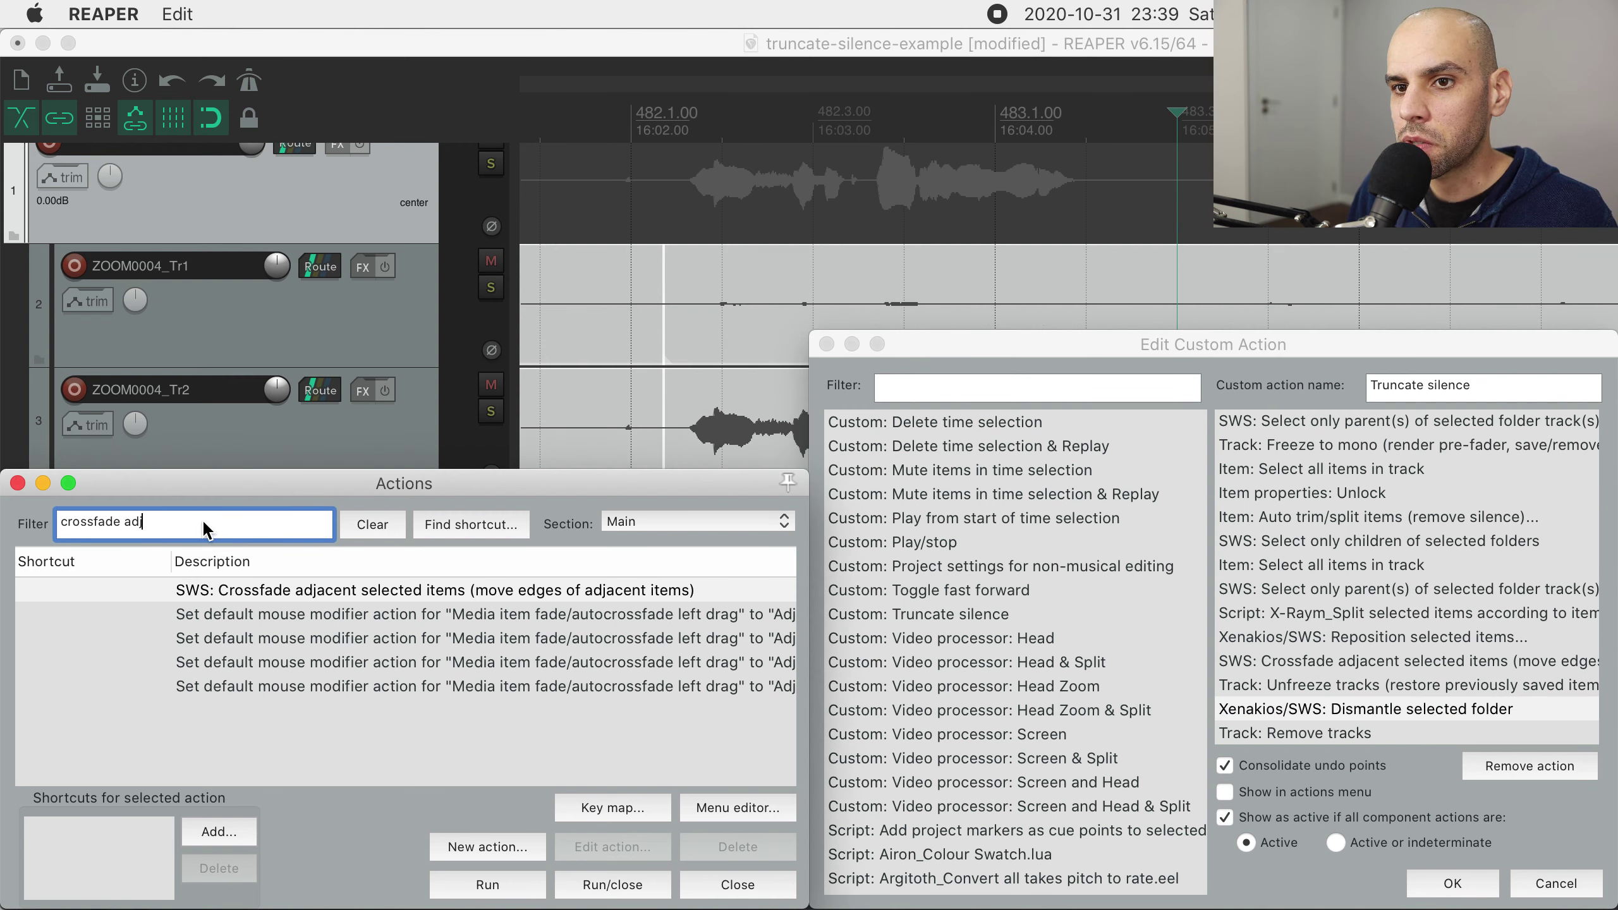
key(super+a)
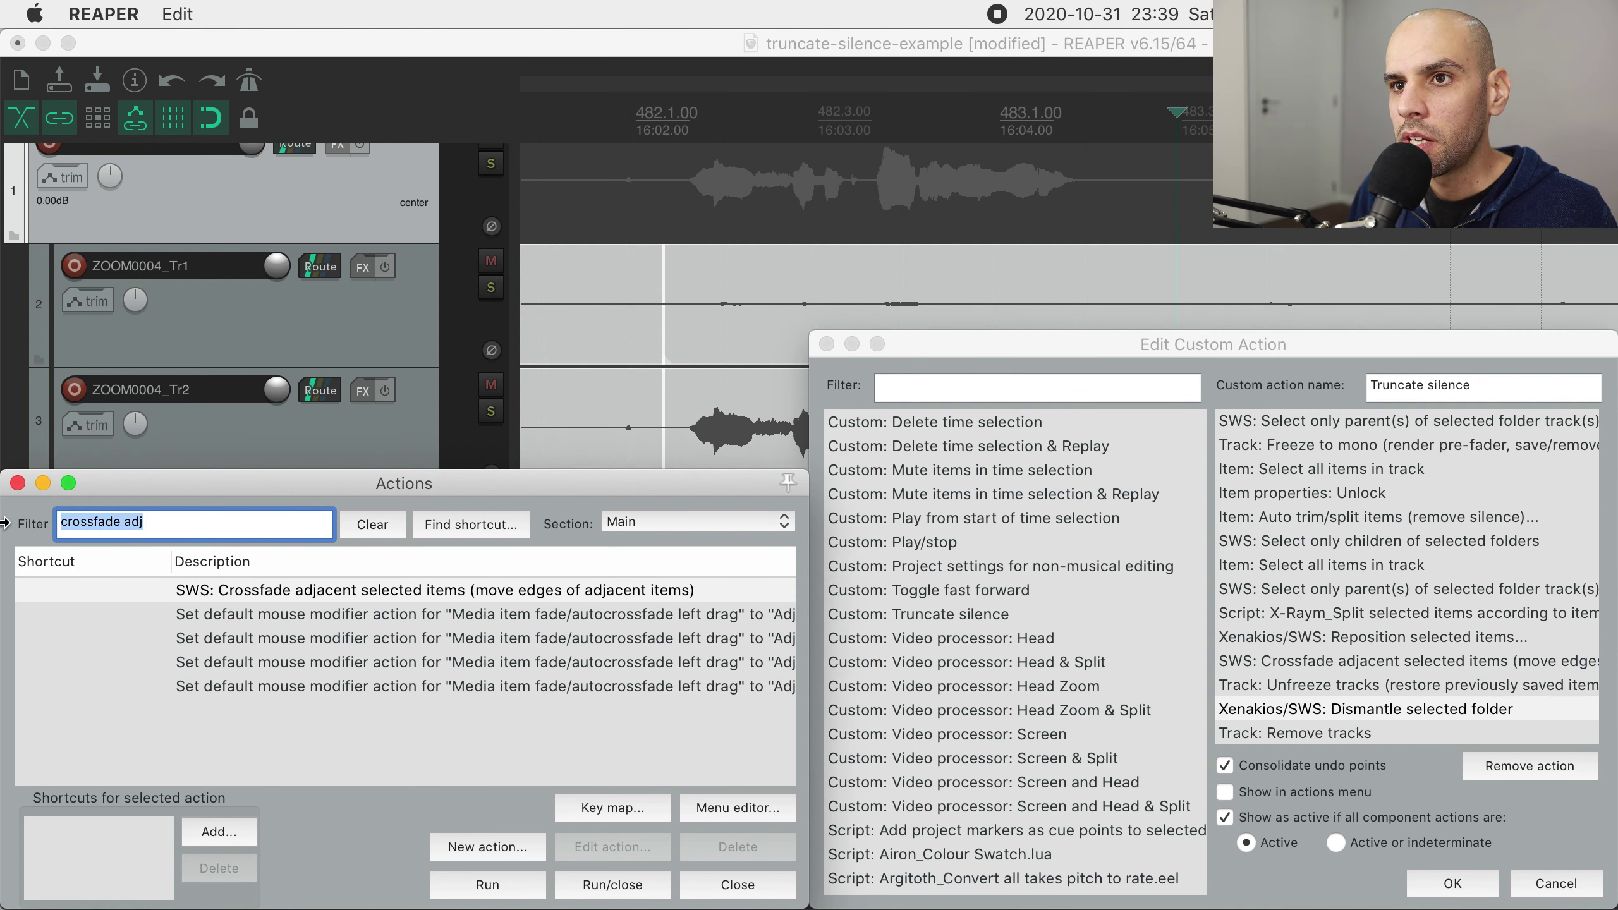
text(d)
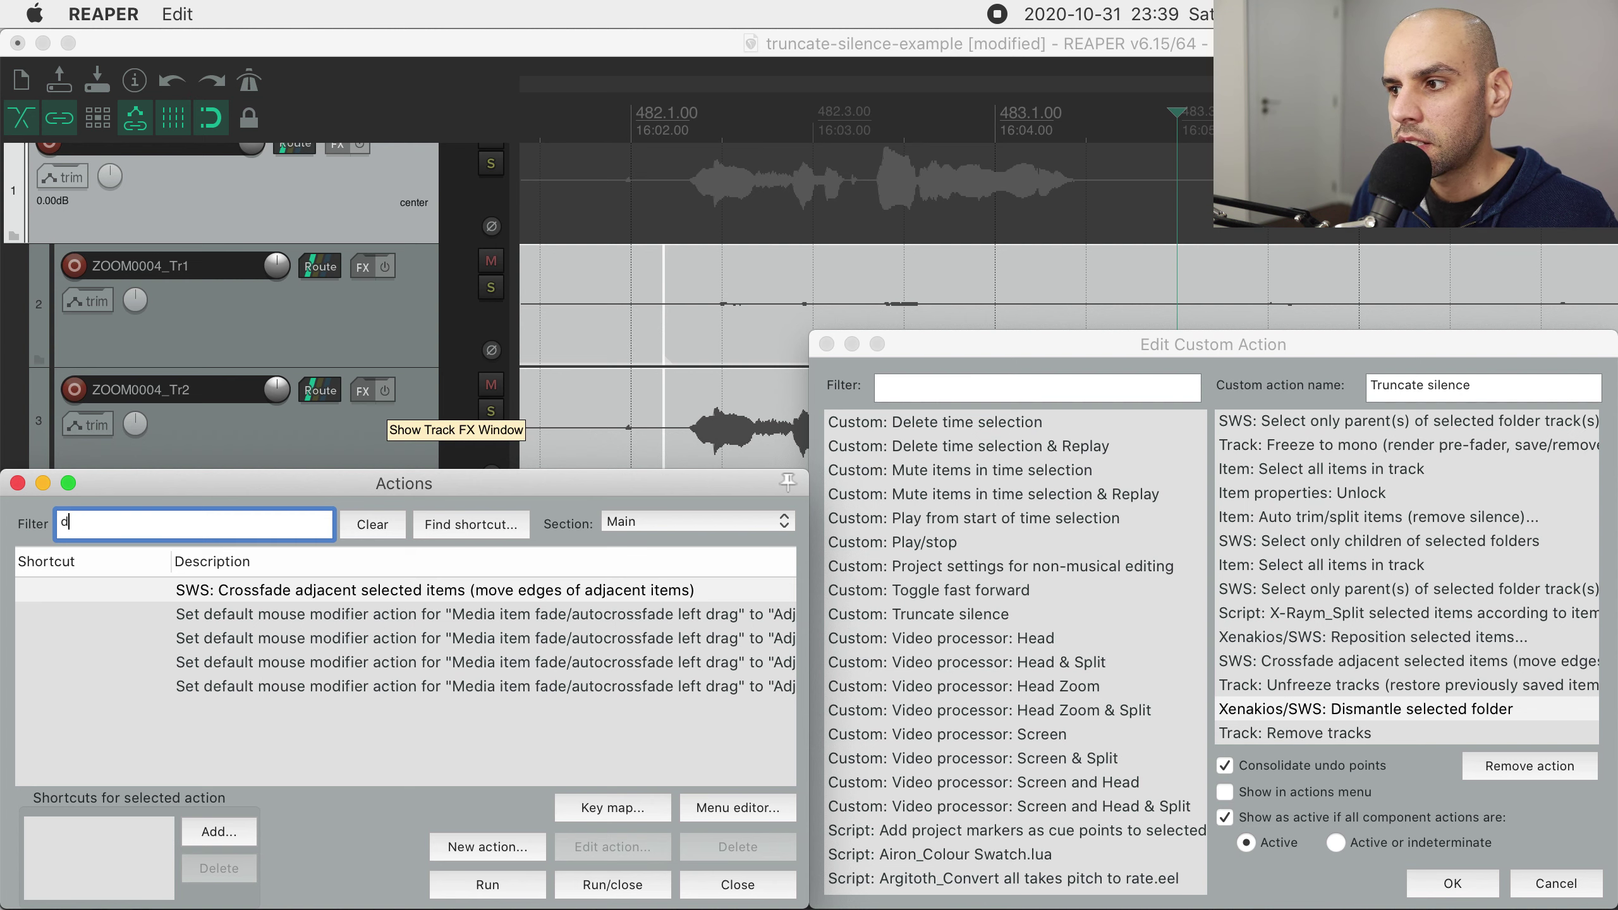
text(ismant)
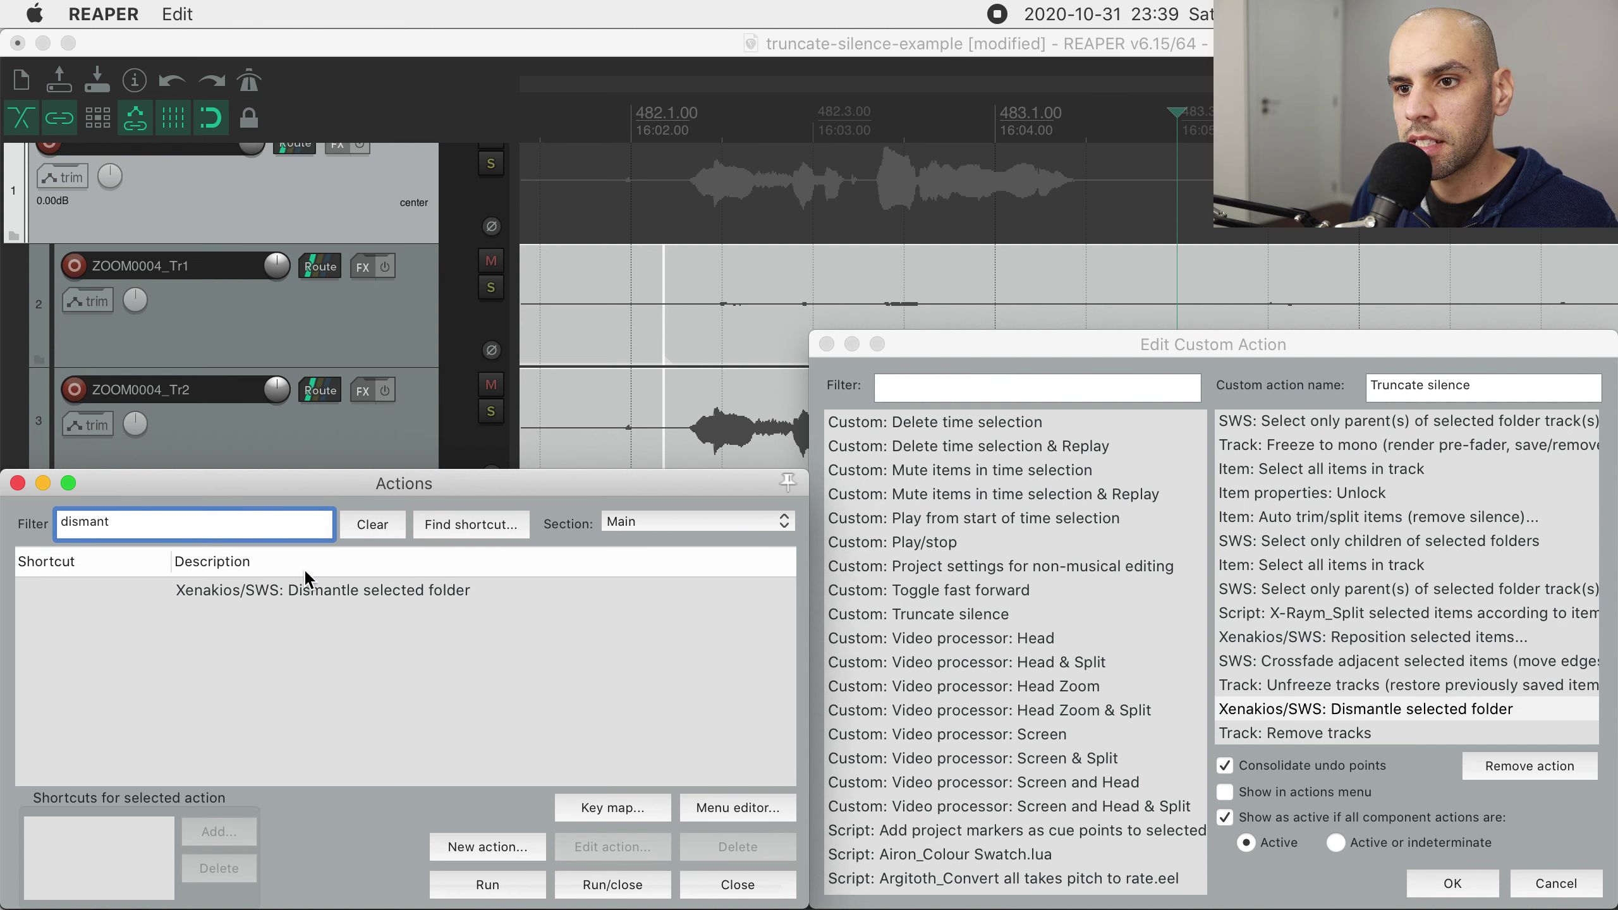
click(303, 590)
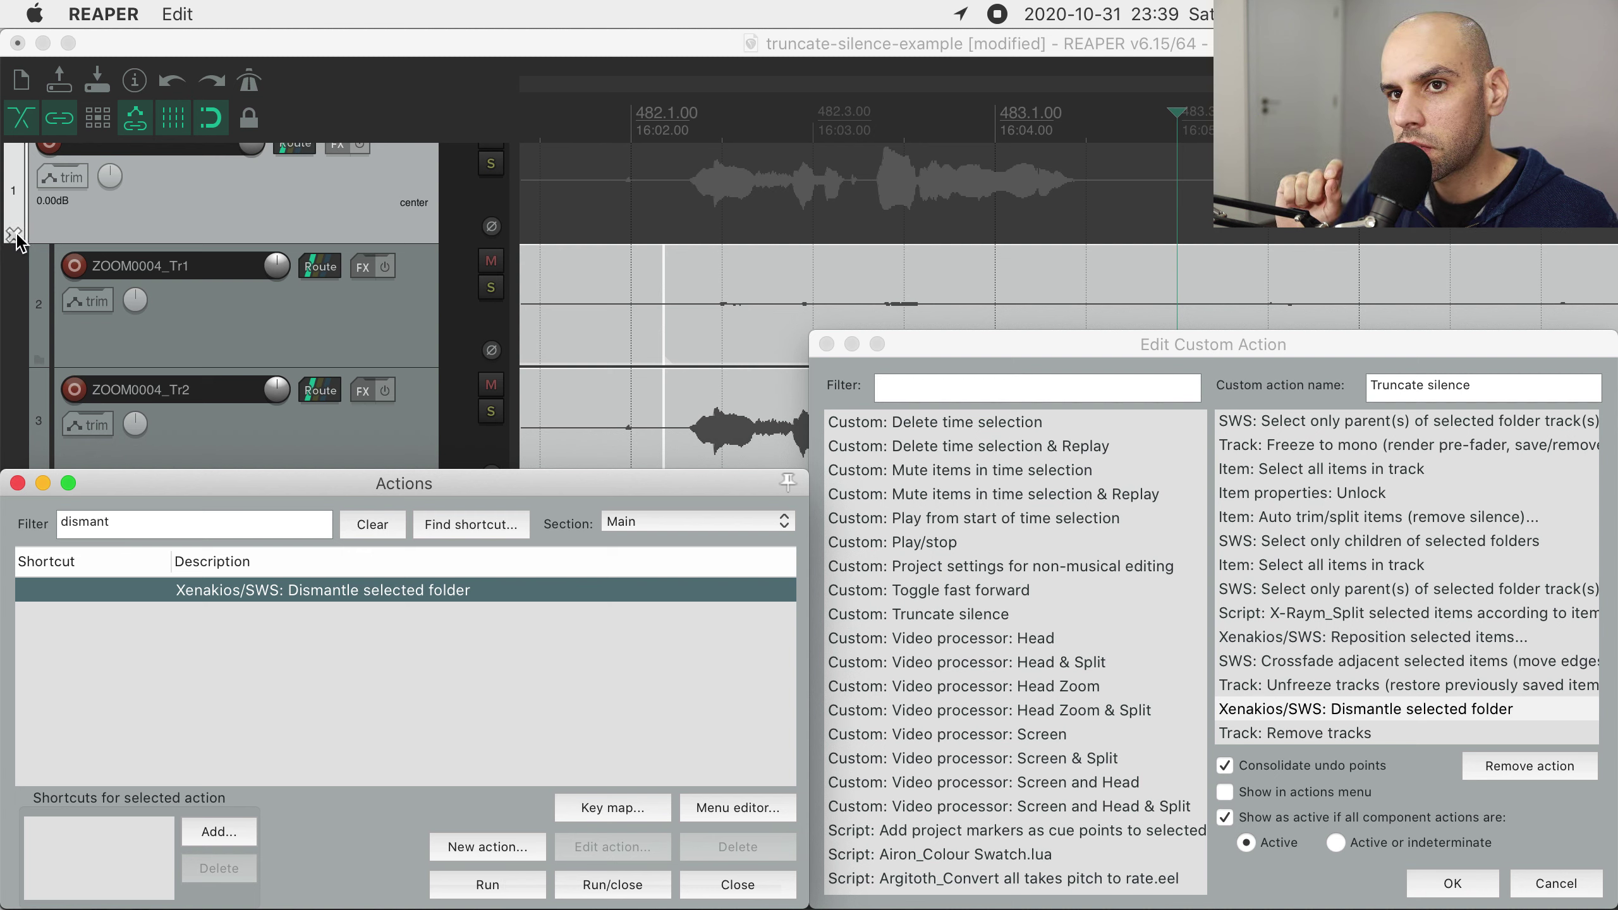
click(488, 886)
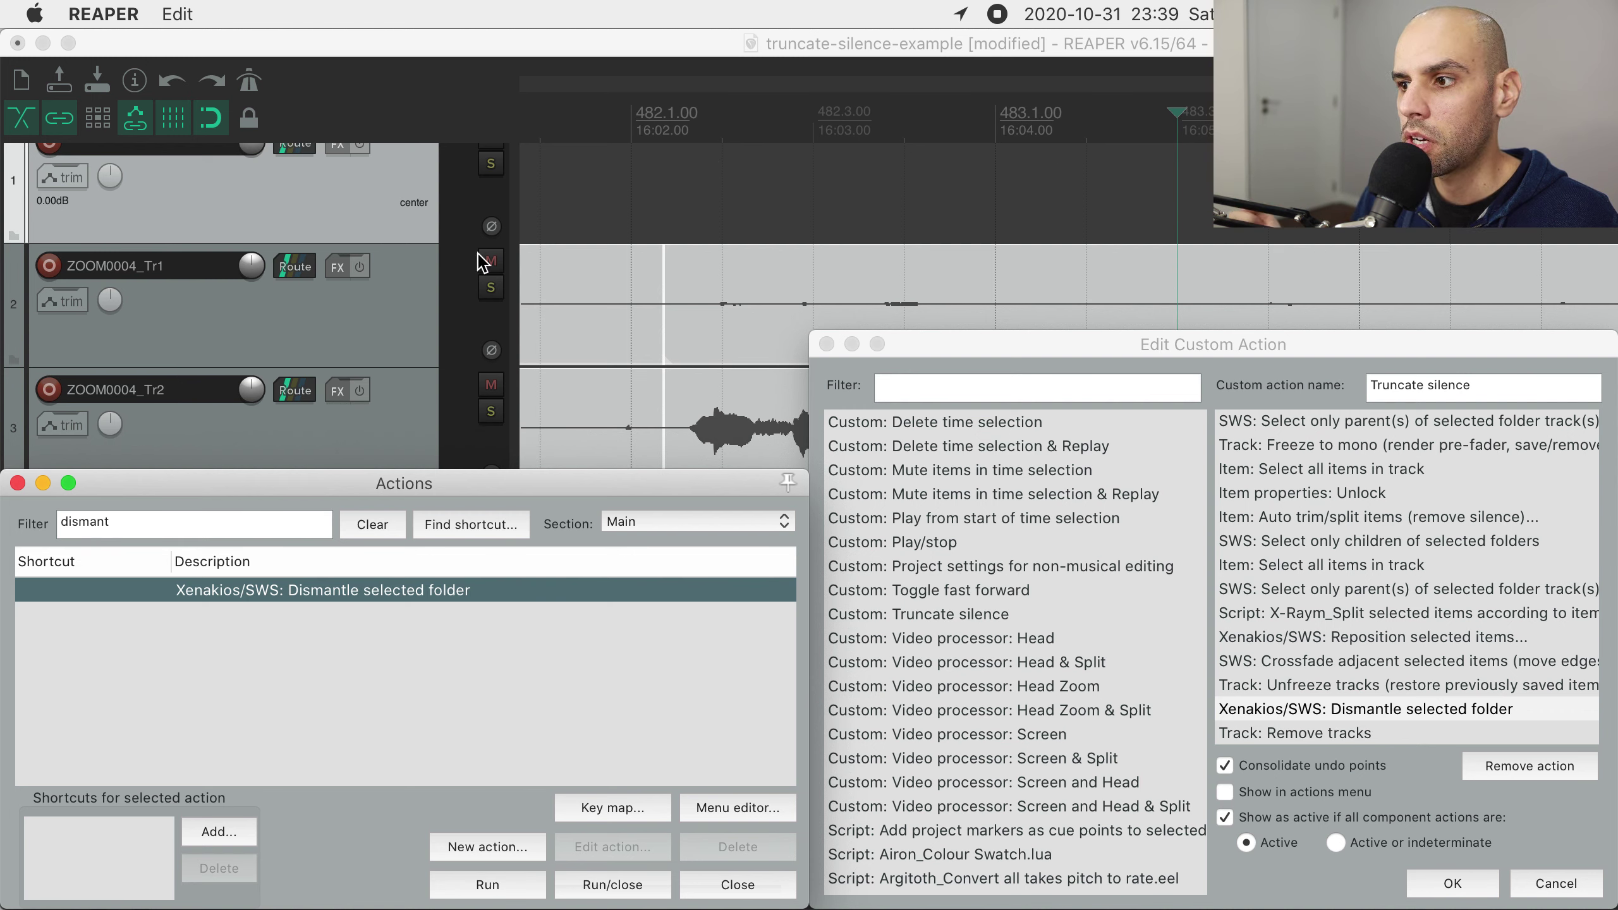
Remove the former parent track above ZOOM0004_Tr1 and view the truncated items on the two remaining tracks
click(394, 210)
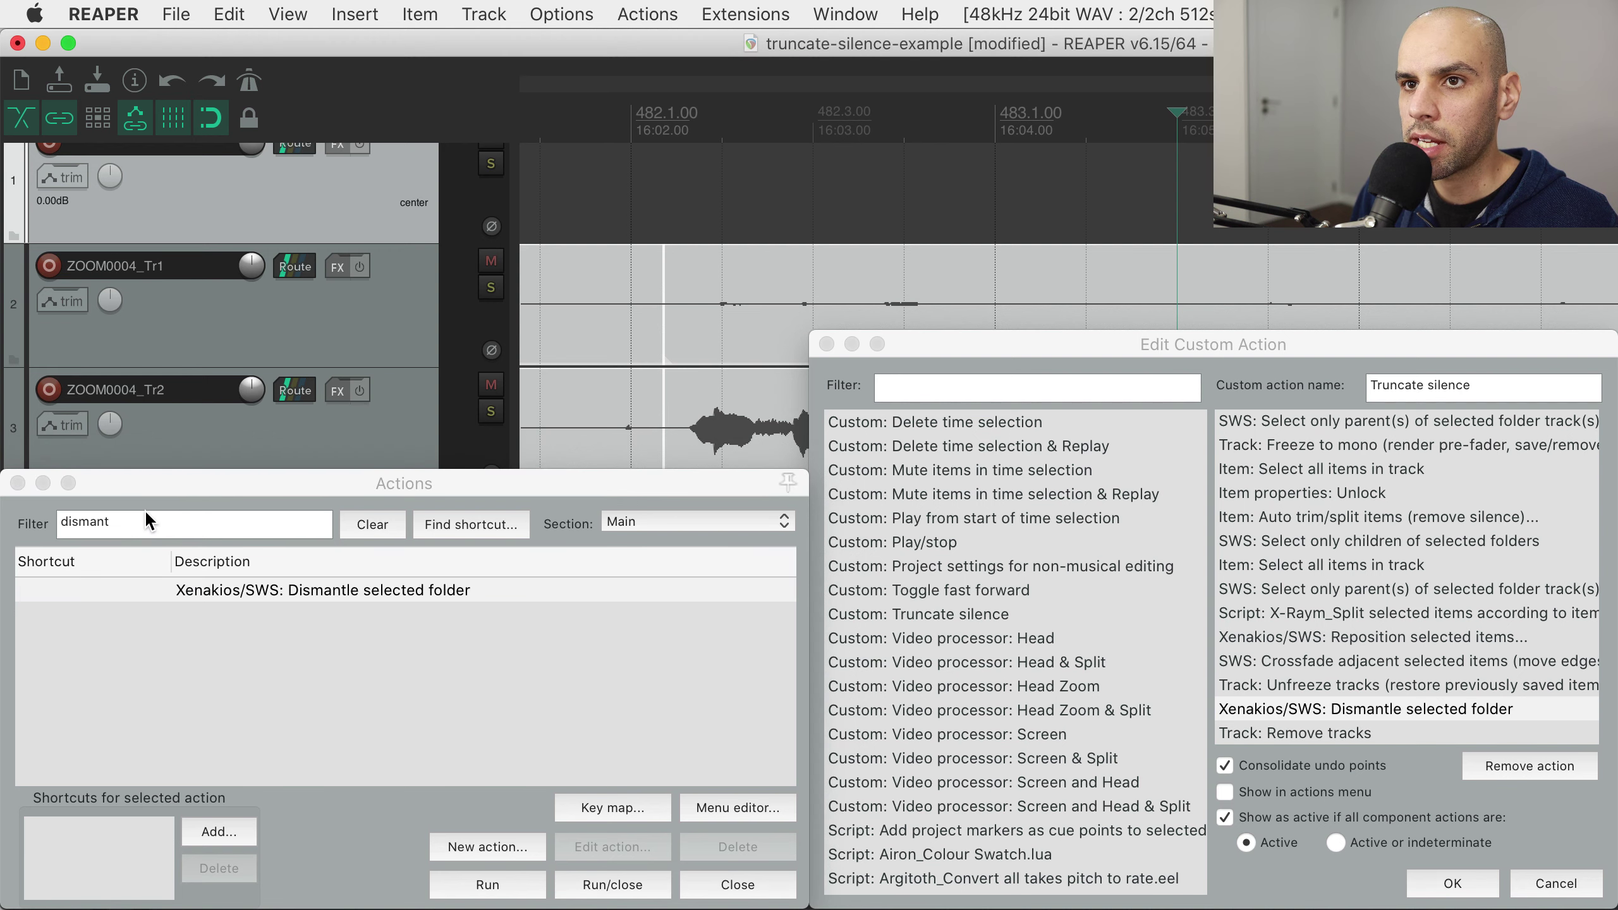
key(Delete)
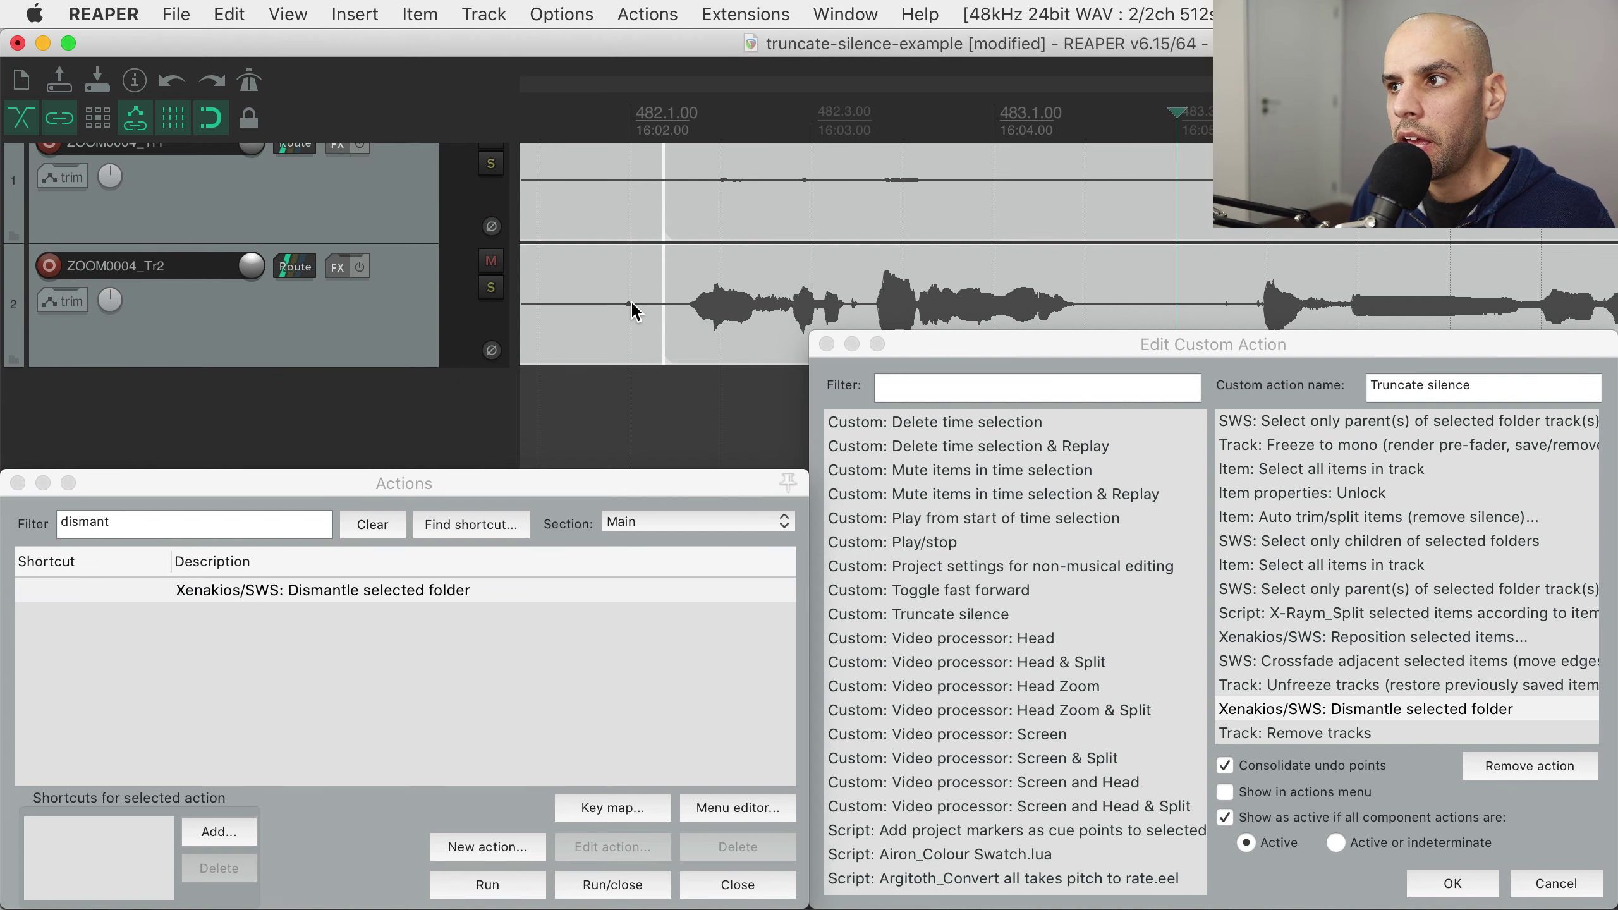
scroll(631, 300, down, 5)
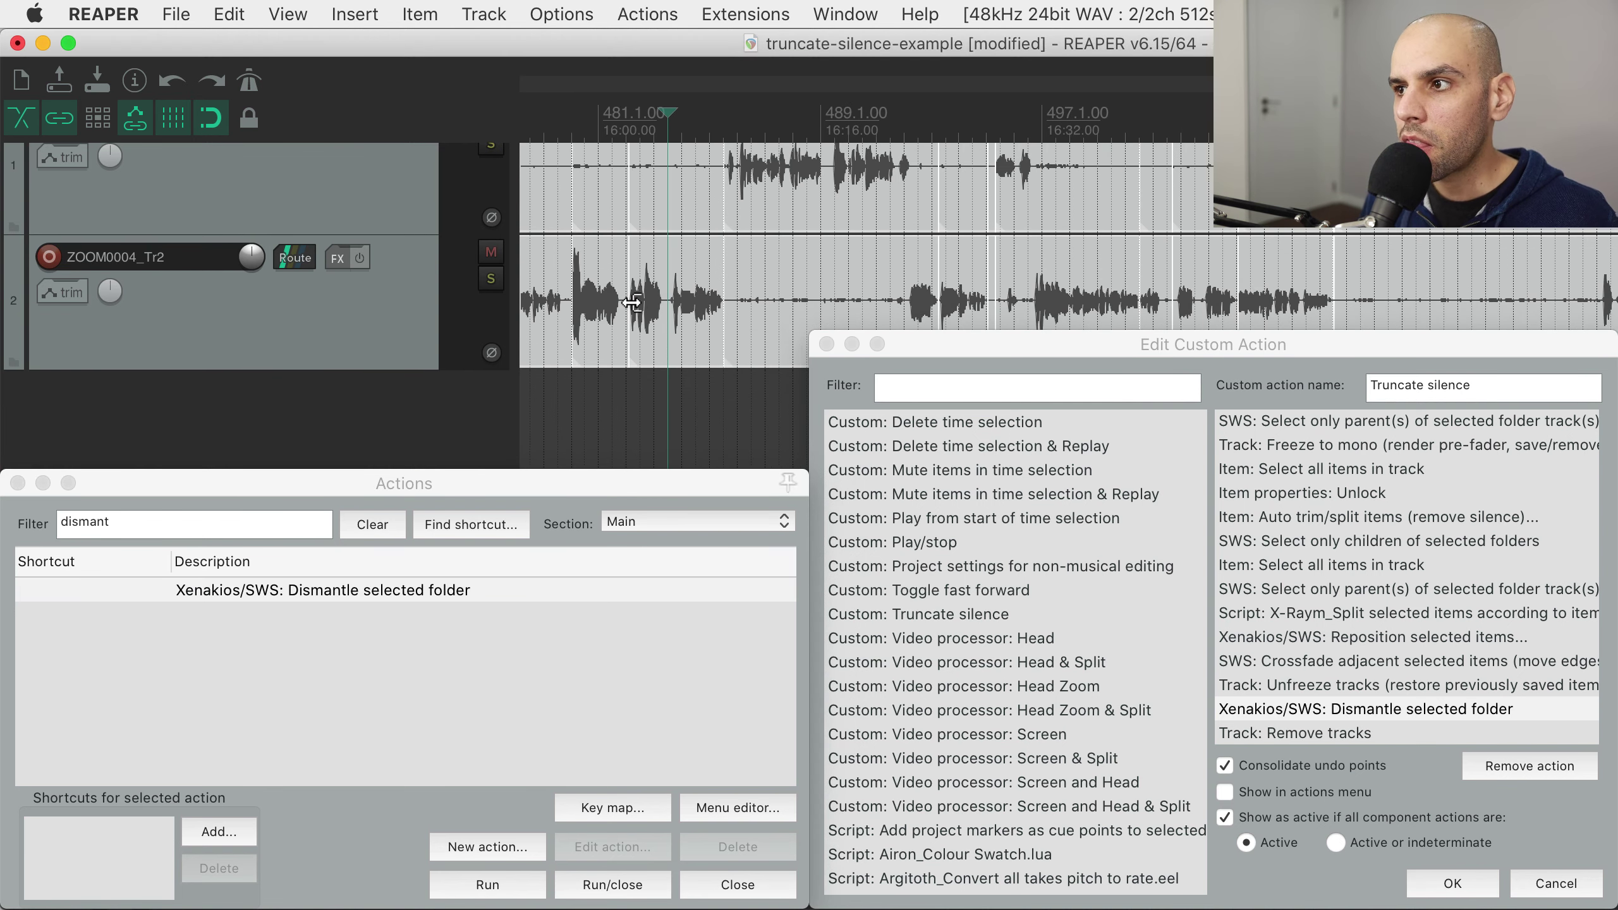